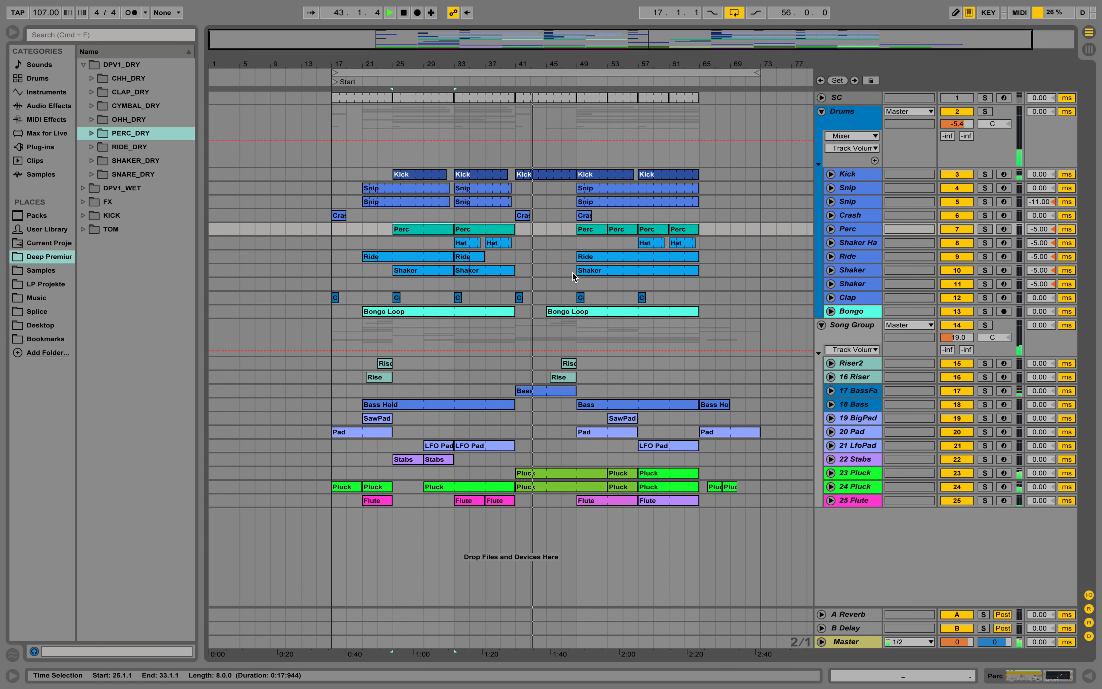
- Stop playback and look over the Drums group, the Song Group, and its riser and bass tracks
key("space")
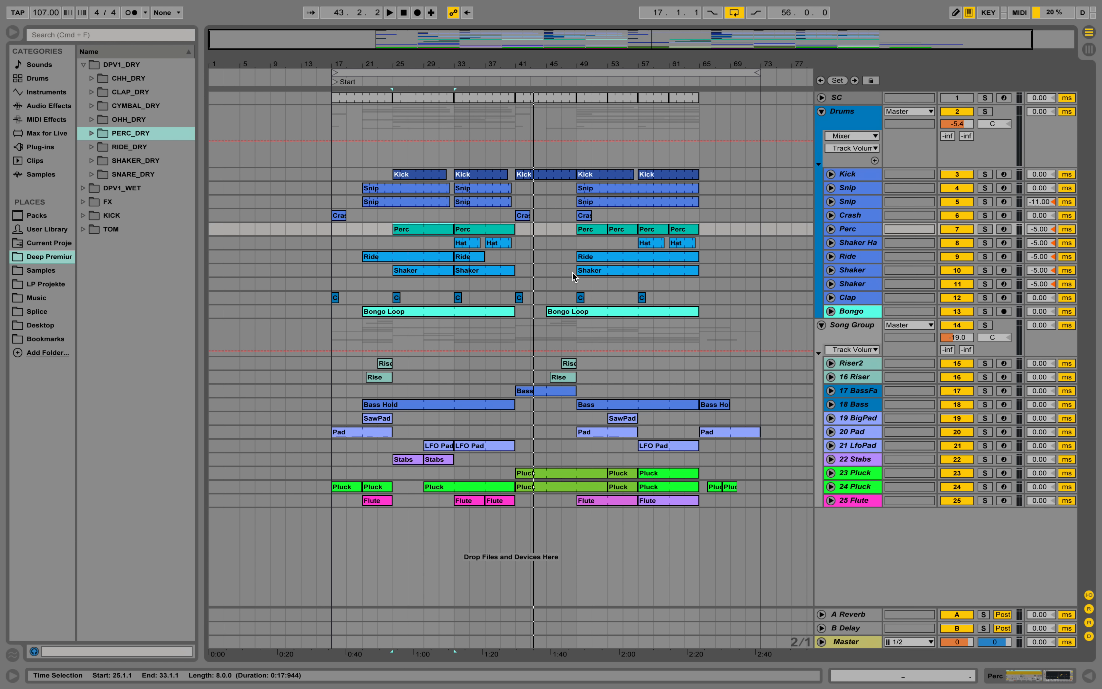
left_click(858, 121)
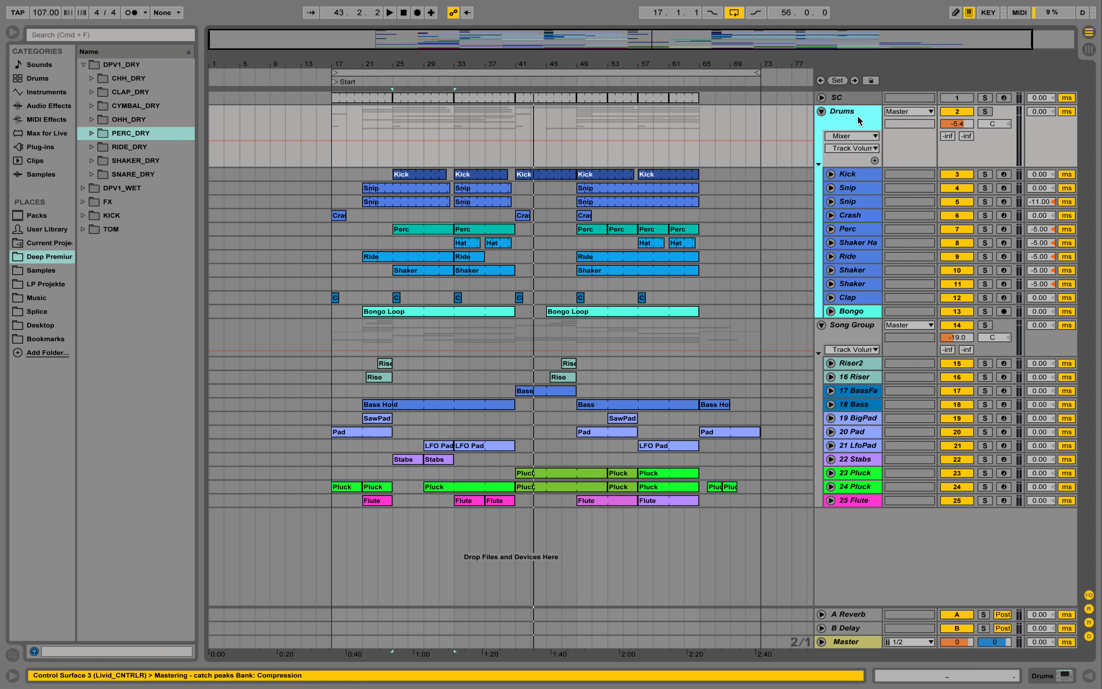
left_click(861, 335)
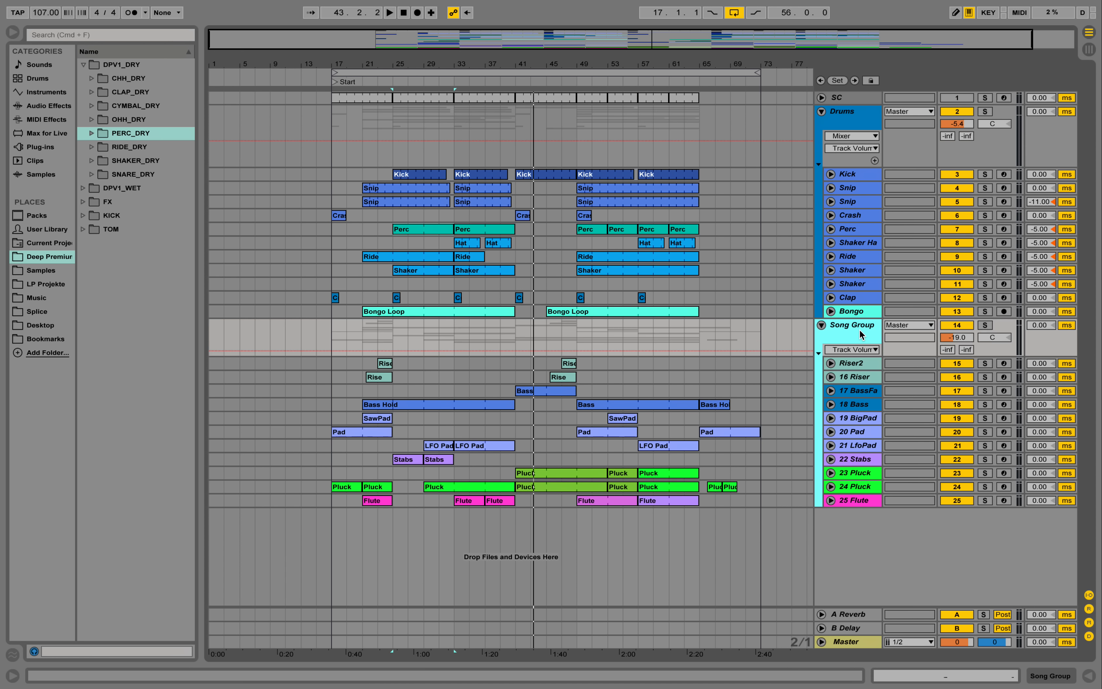
left_click(863, 363)
double_click(851, 377)
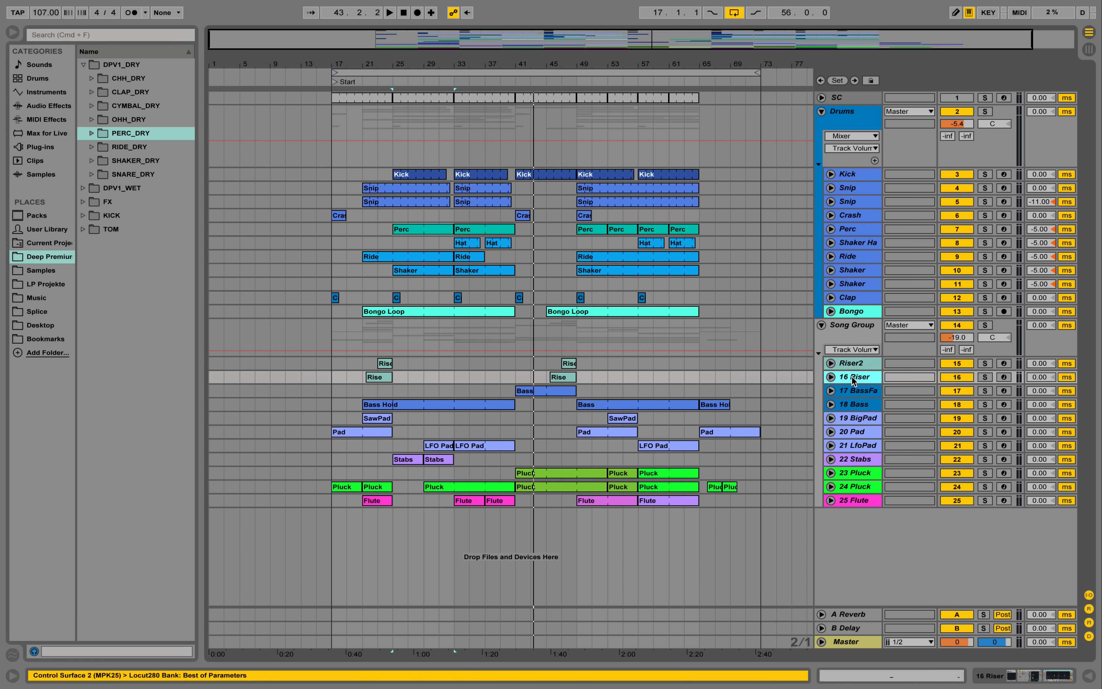
double_click(851, 376)
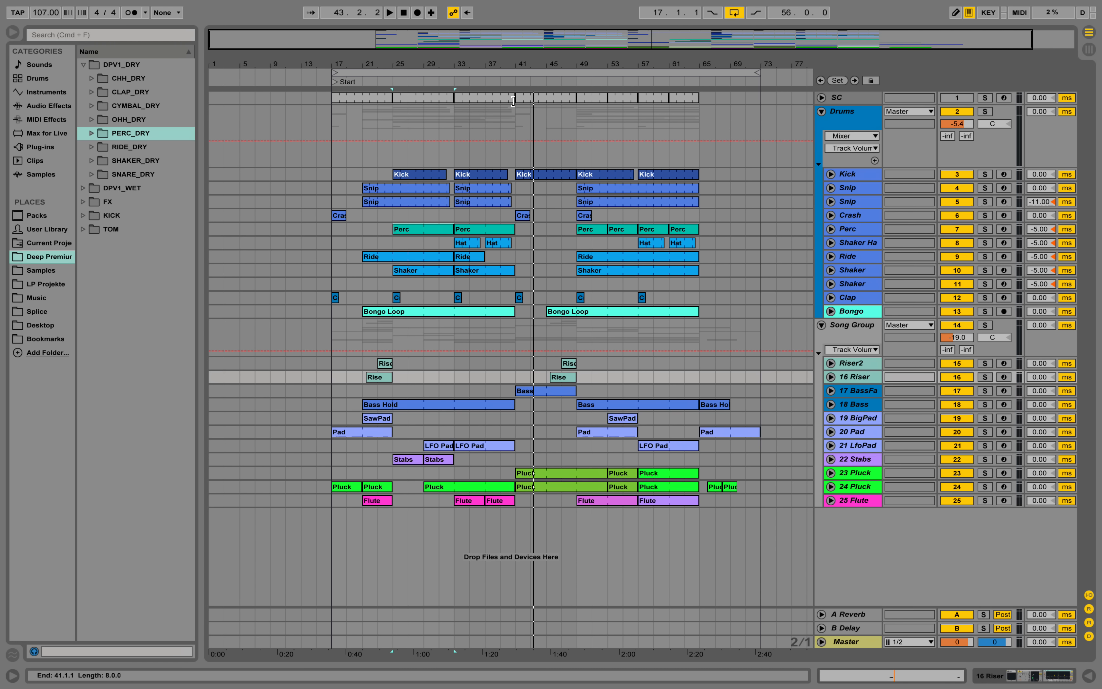
left_click(860, 365)
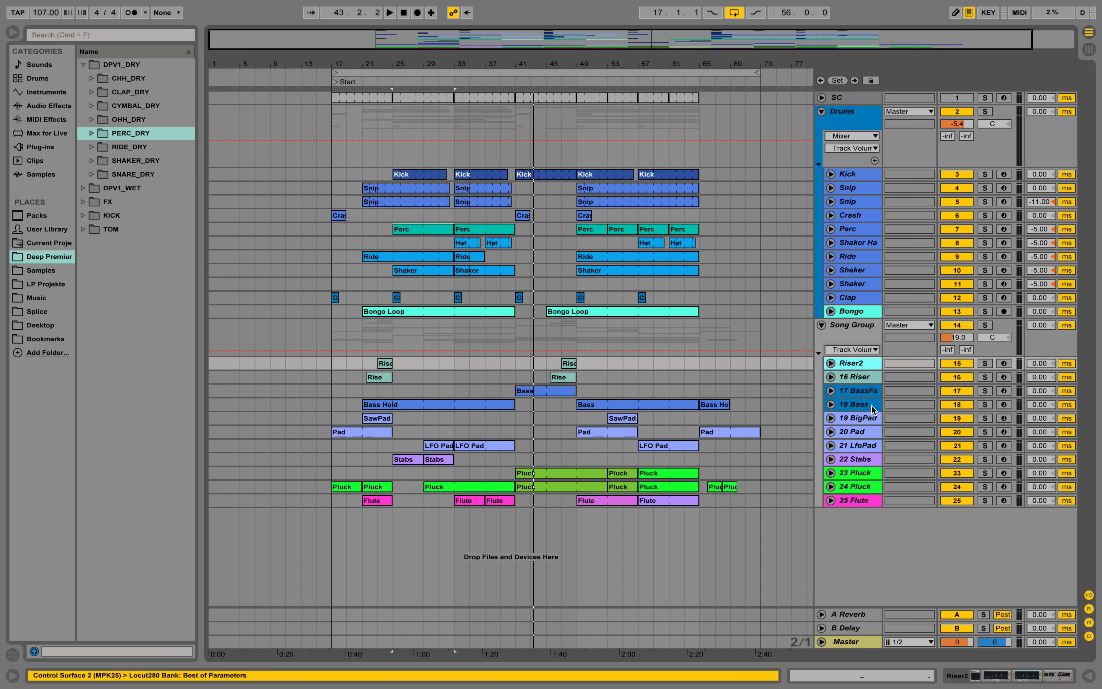
left_click(865, 392)
left_click(866, 407)
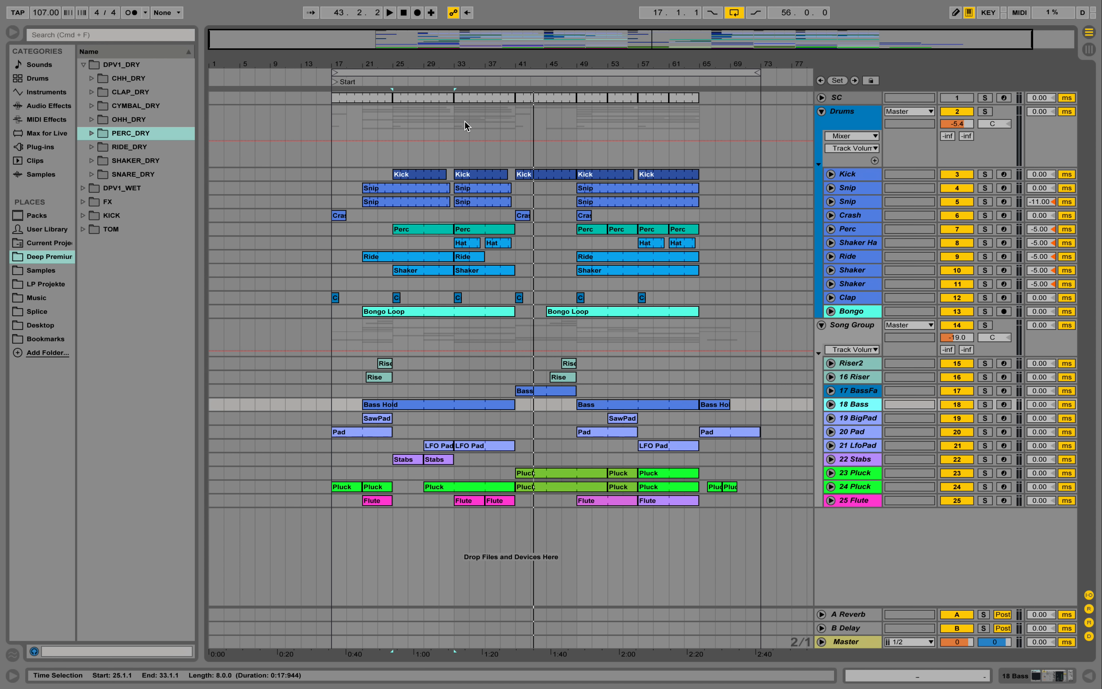
- Audition the Song Group soloed from bar 33, ending with playback stopped and its solo off
left_click(453, 83)
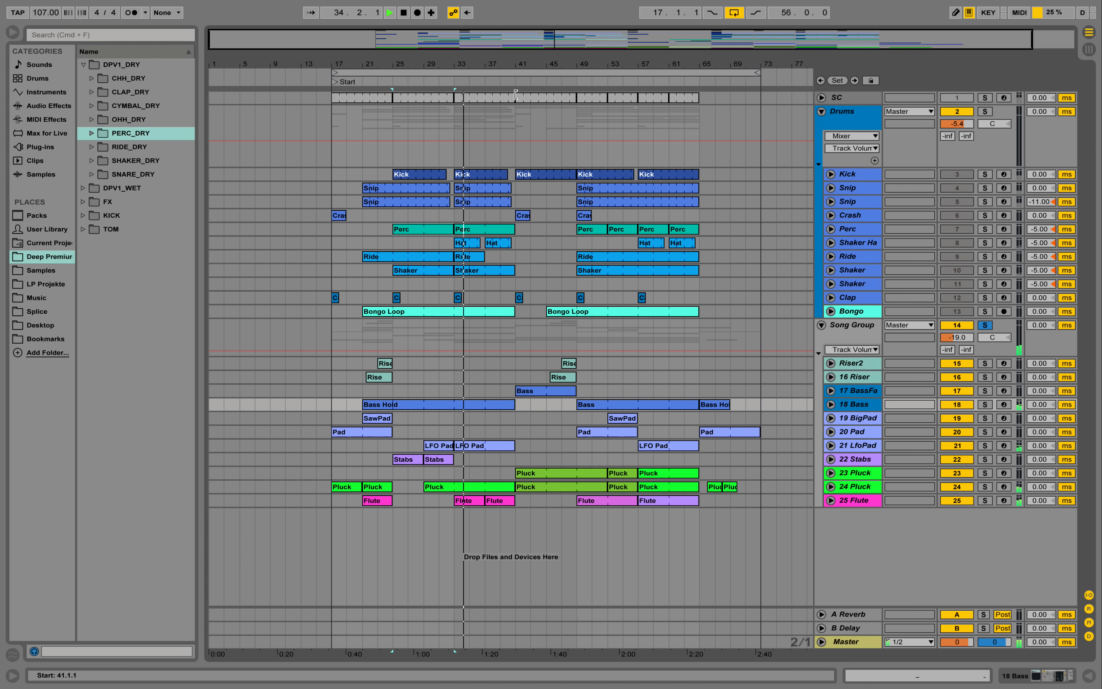
left_click(990, 325)
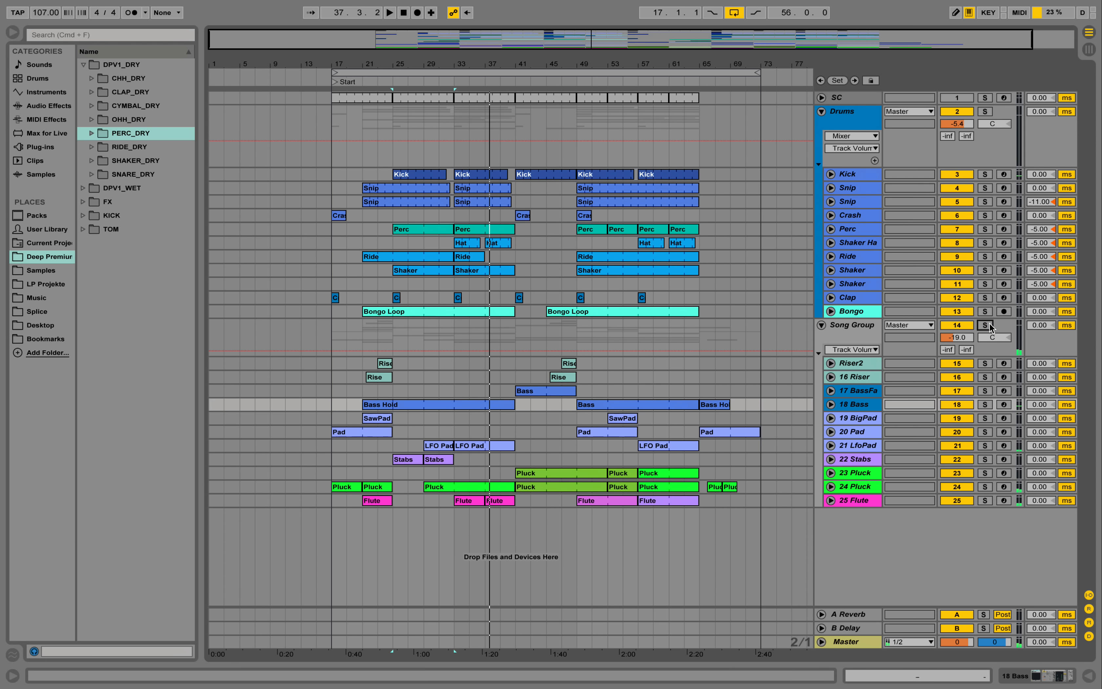
- Show the Kick track's sampler in the Drums group and load DPV1_KICK_002.wav from the KICK folder into it
left_click(859, 121)
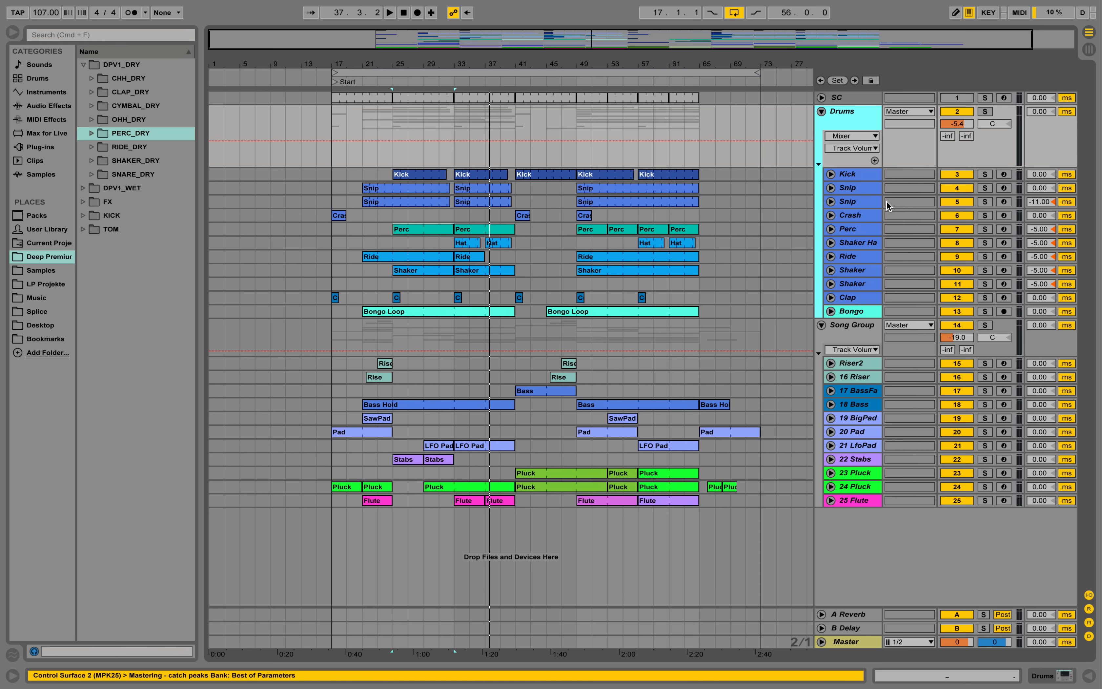
double_click(858, 175)
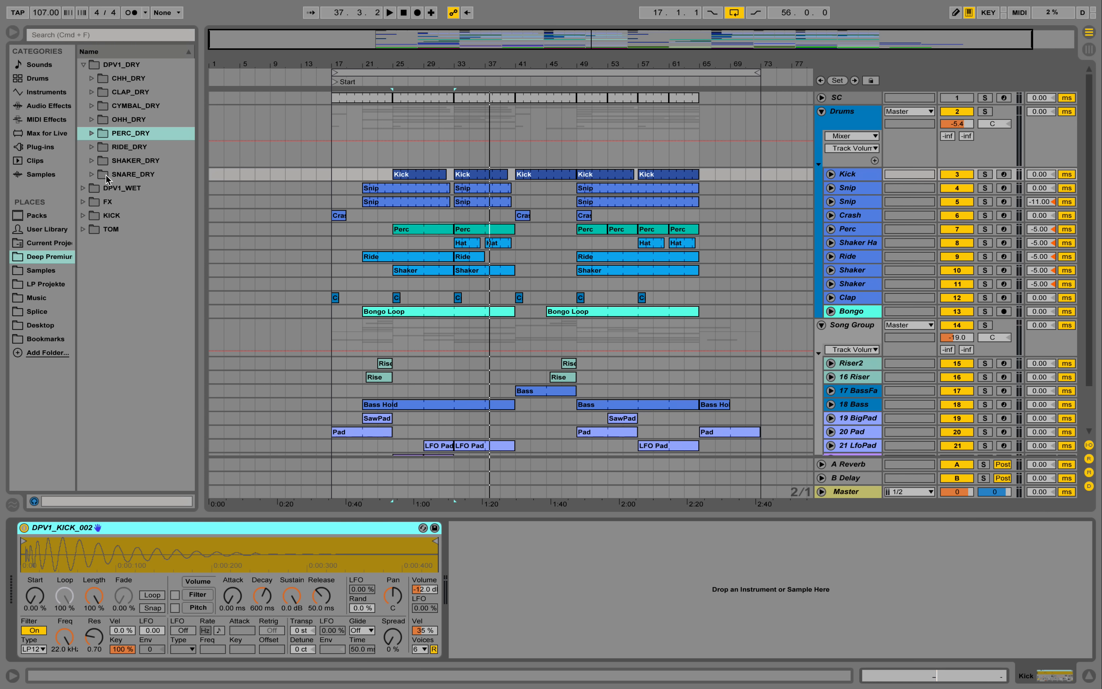
left_click(89, 215)
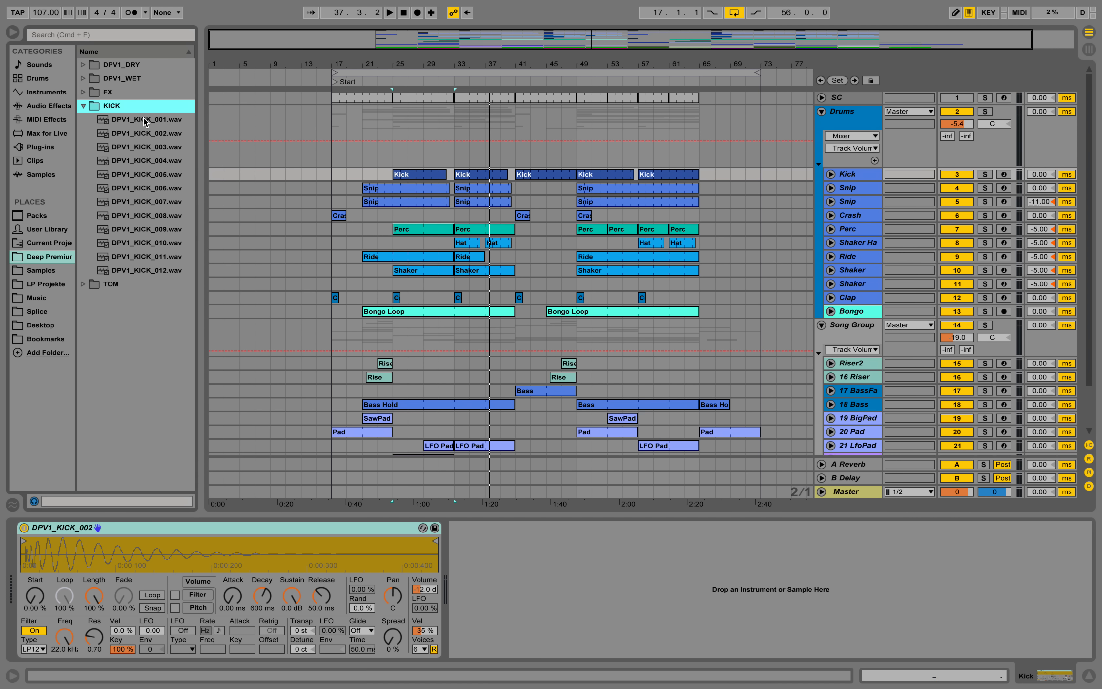
left_click(153, 133)
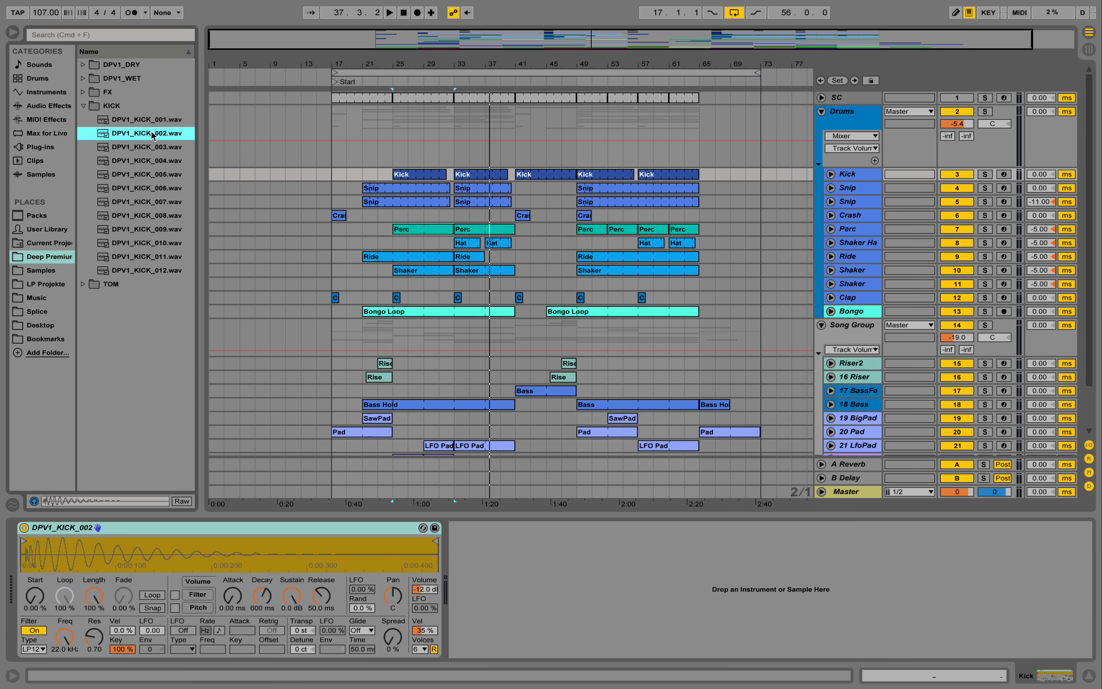
mouse_move(153, 133)
left_mouse_down()
mouse_move(314, 483)
mouse_move(231, 549)
mouse_move(963, 207)
mouse_move(941, 139)
mouse_move(345, 381)
mouse_move(123, 581)
mouse_move(118, 531)
left_mouse_up()
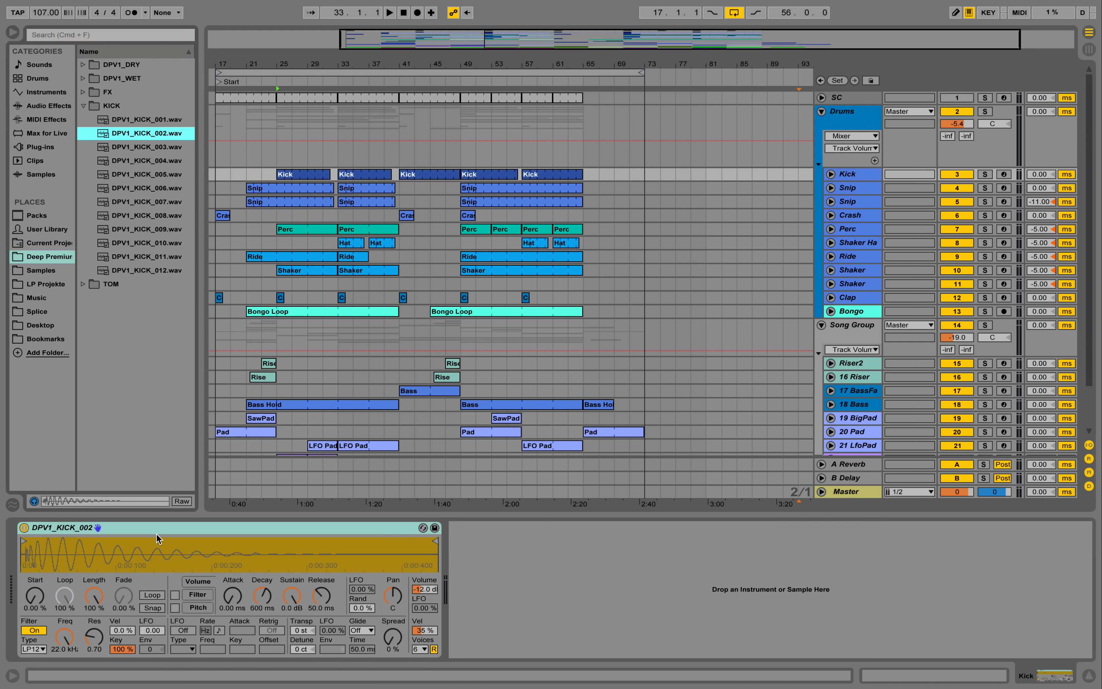
- Insert an empty MIDI clip on the Kick track from bar 17 to bar 25 and open its notes
left_click_drag(332, 66, 380, 62)
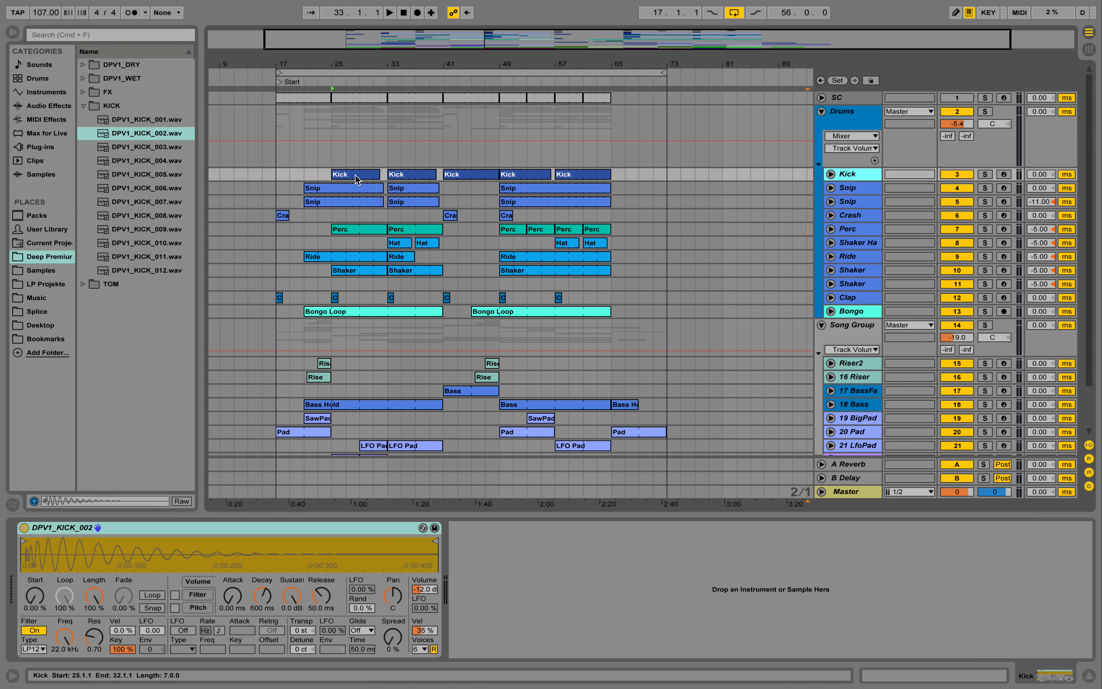
left_click_drag(331, 175, 277, 175)
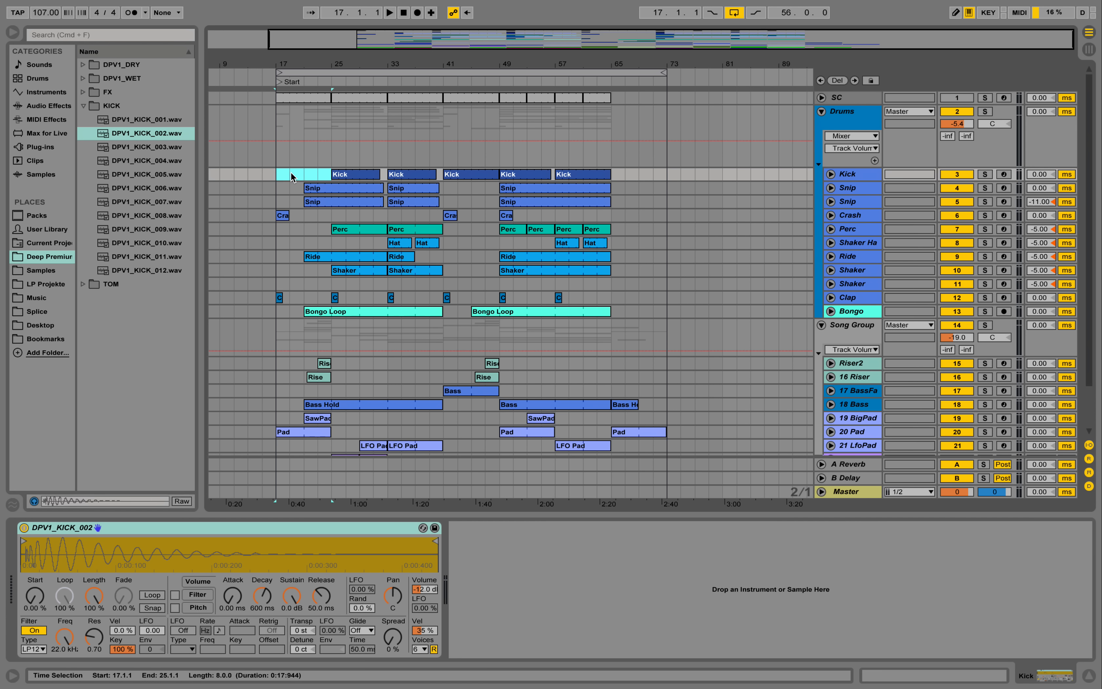
right_click(291, 176)
left_click(360, 263)
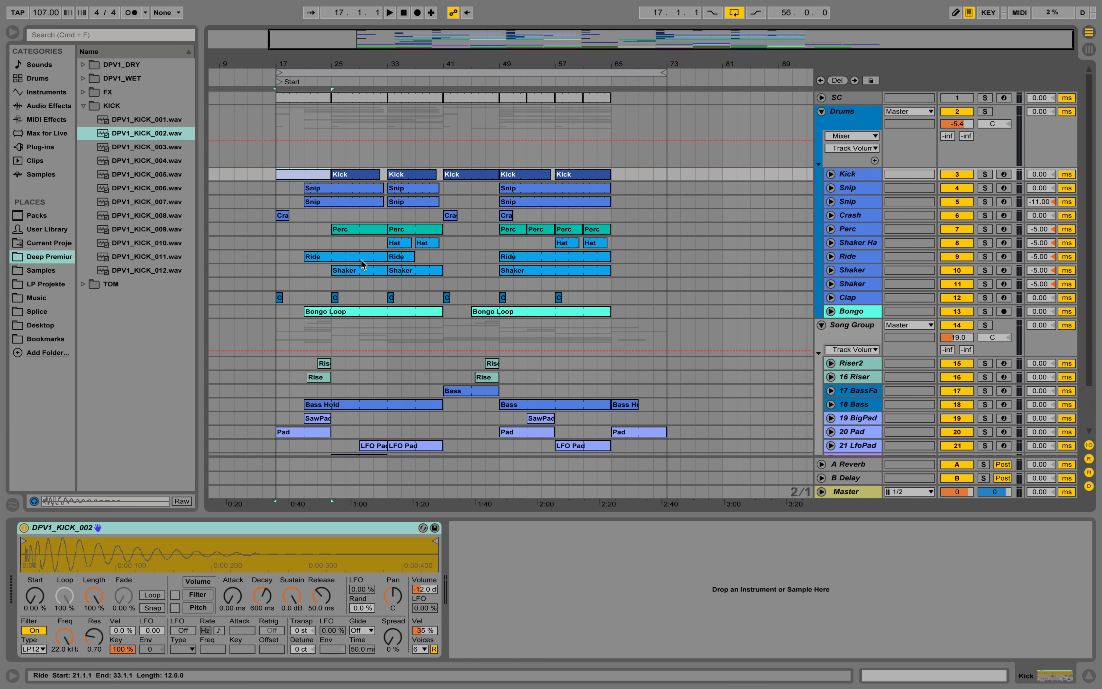
double_click(302, 174)
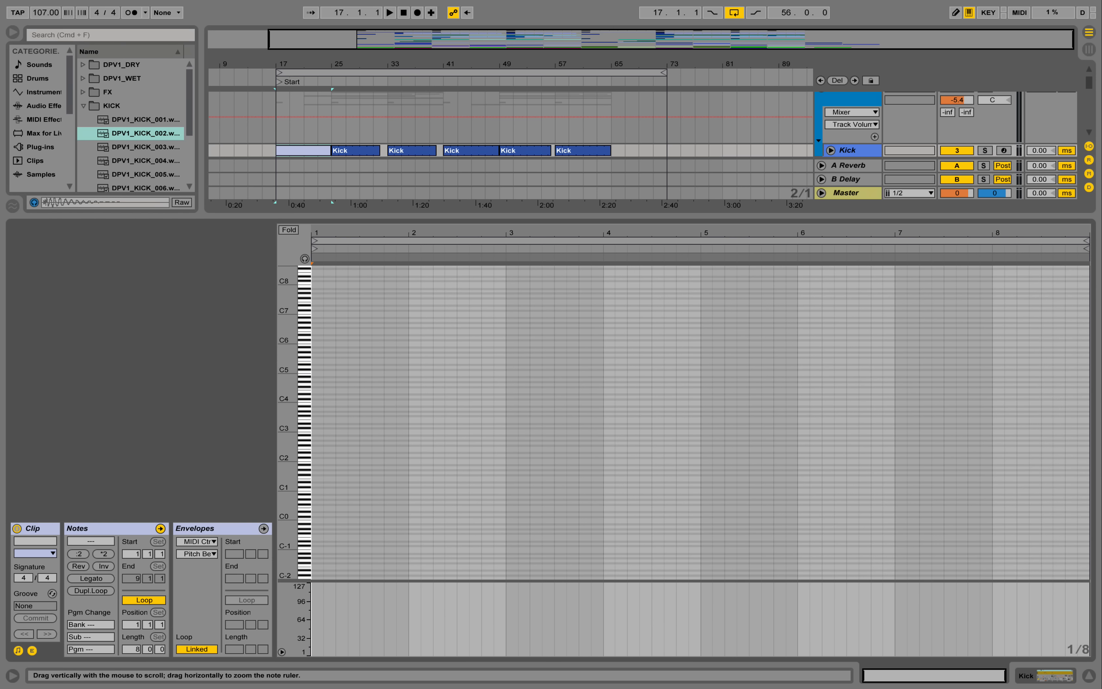
- Fill the clip's first bar with four quarter-note C3 kicks and set its loop length to 1 bar
left_click_drag(313, 440, 313, 402)
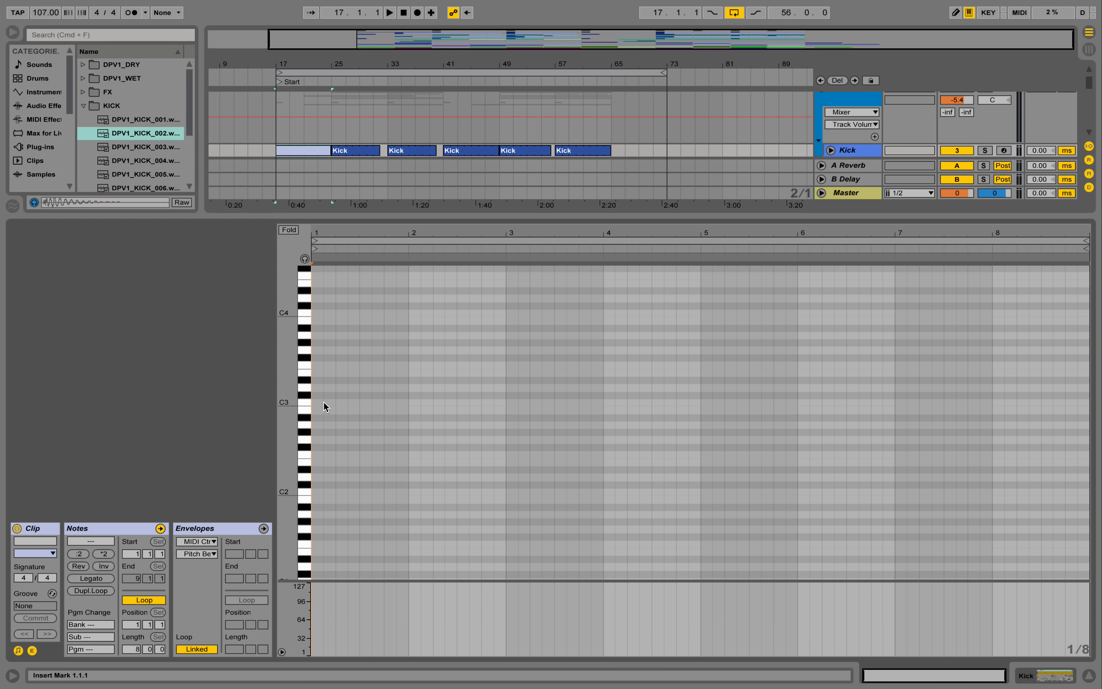
double_click(317, 402)
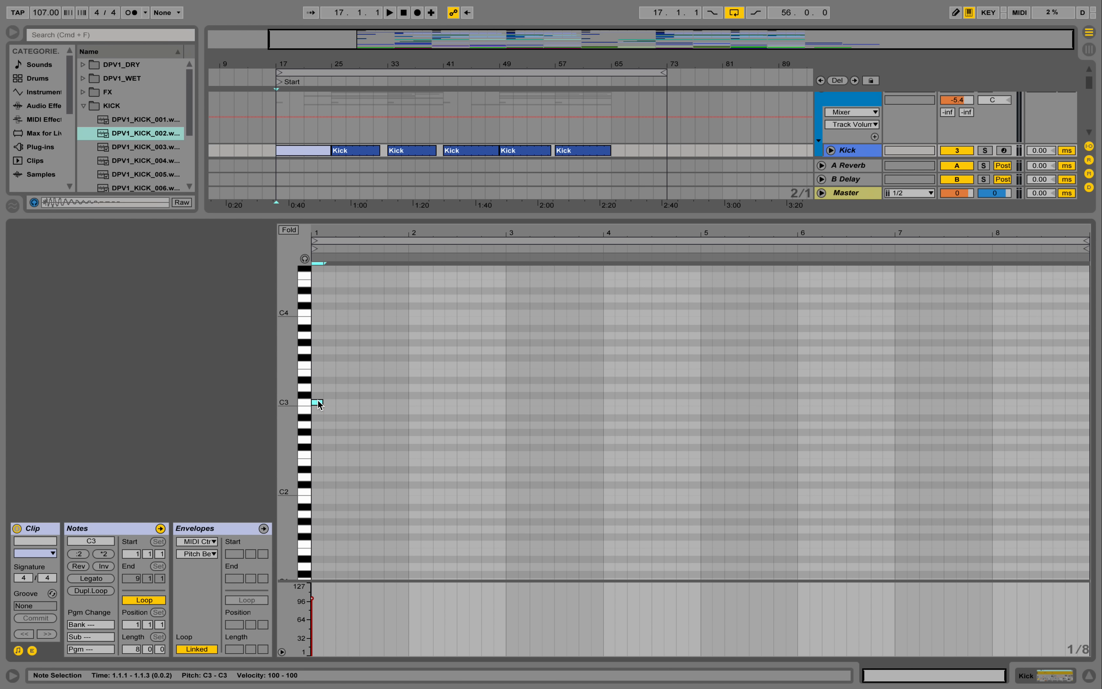
mouse_move(324, 402)
left_mouse_down()
mouse_move(346, 403)
mouse_move(336, 402)
left_mouse_up()
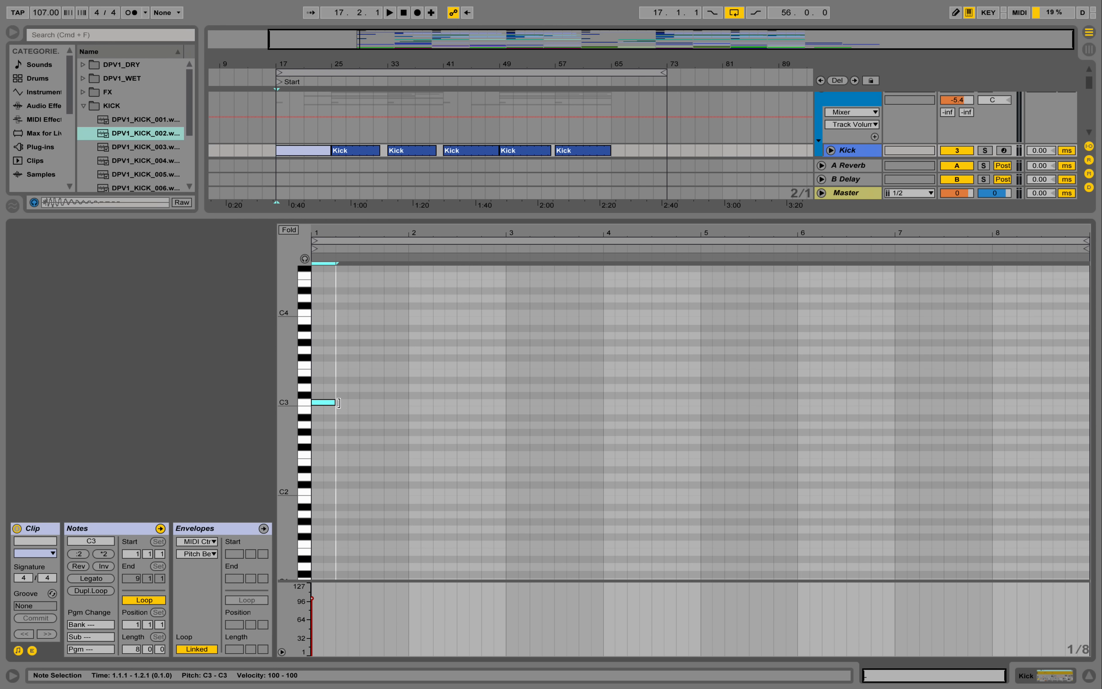
key("super+d")
key("super+d")
key("super+d")
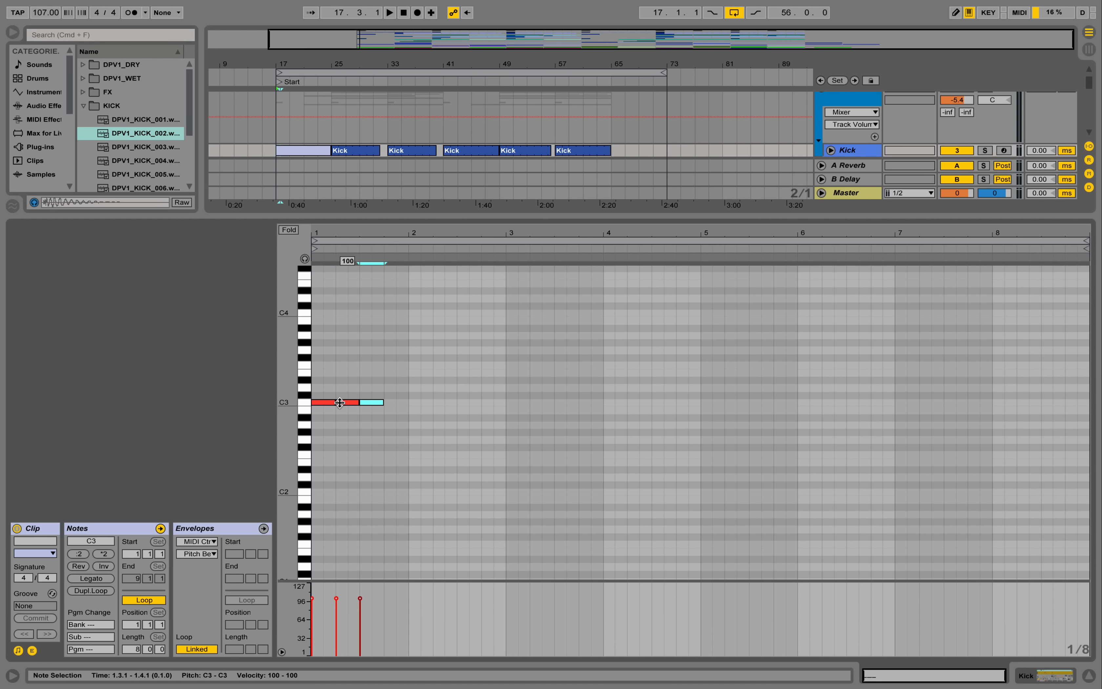
left_click(137, 649)
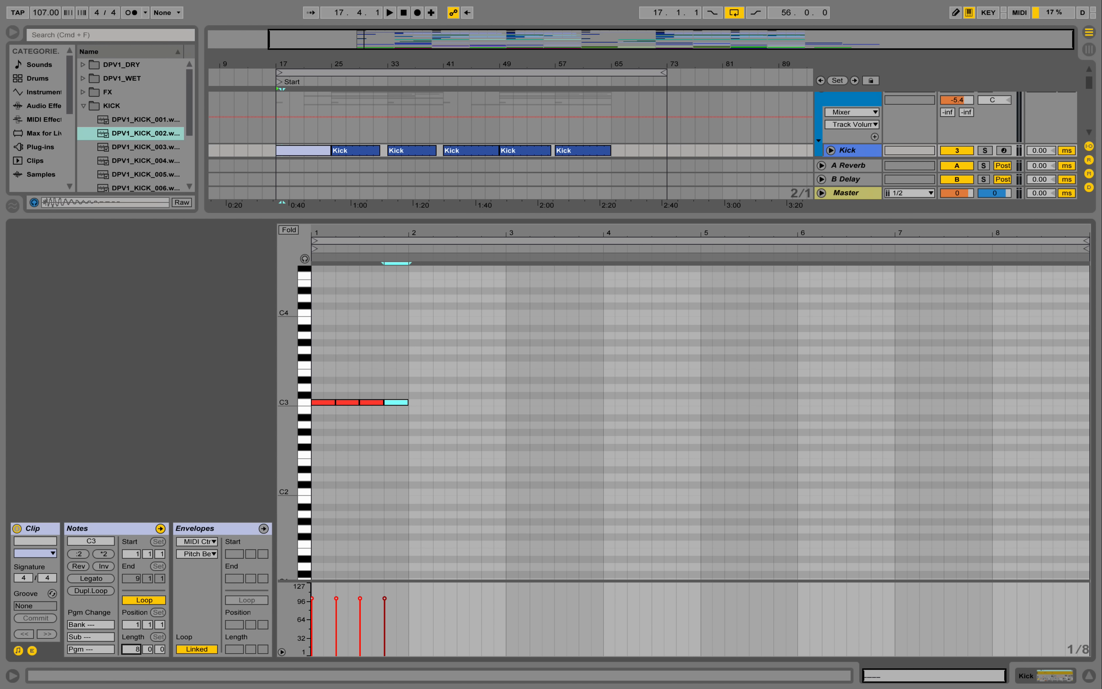
type("1")
key("Return")
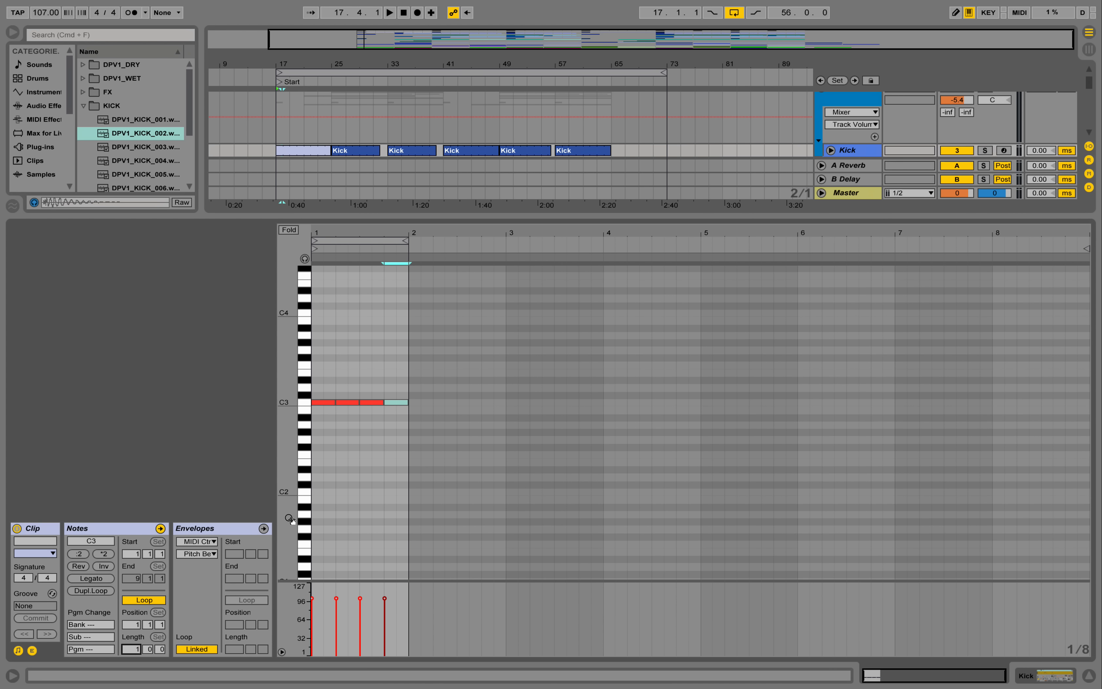
- Play the new kick pattern from bar 17 and solo the Kick track while listening
key("space")
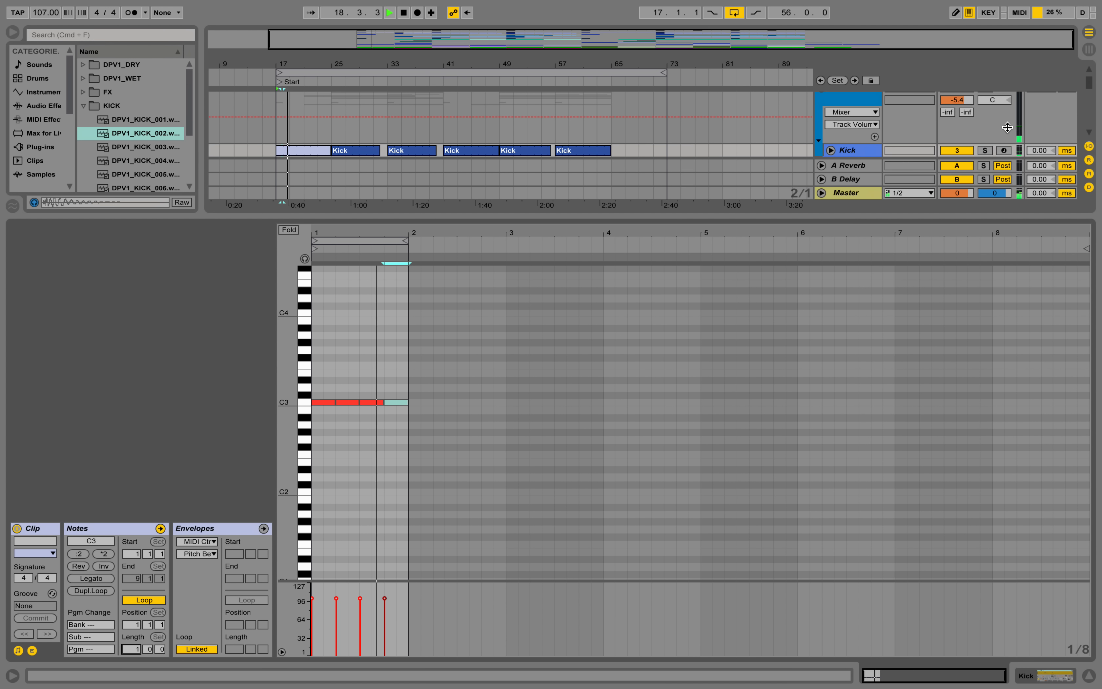
left_click(989, 152)
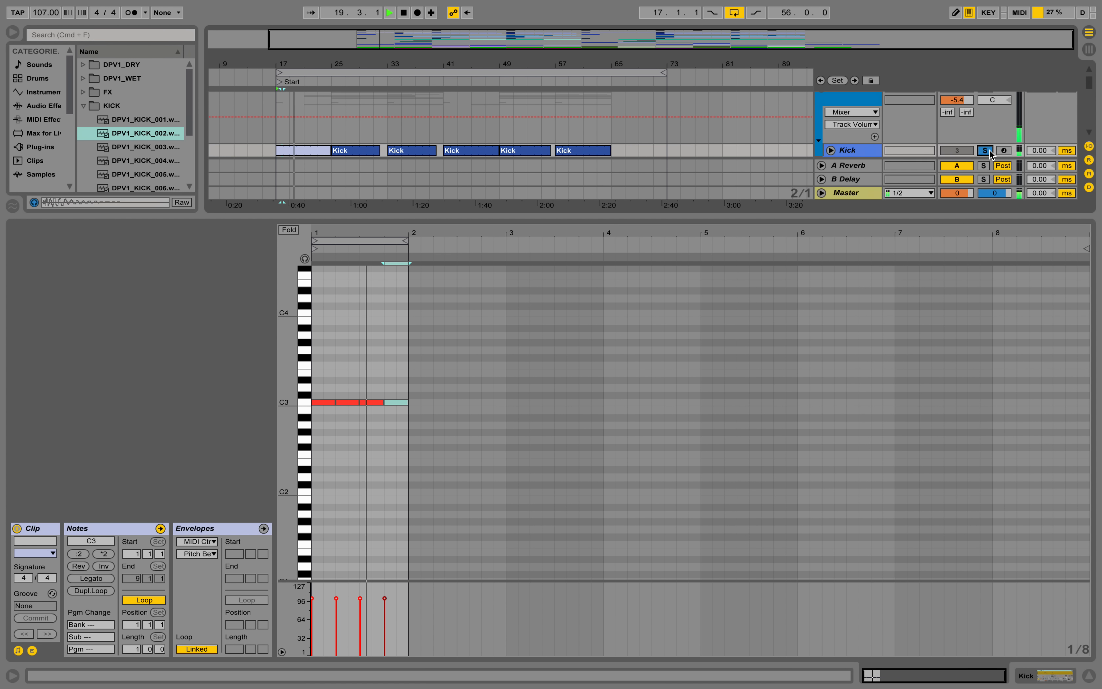
key("space")
- Close the note editor and delete the four-on-the-floor clip at bar 17 from the Kick track
left_click(1088, 676)
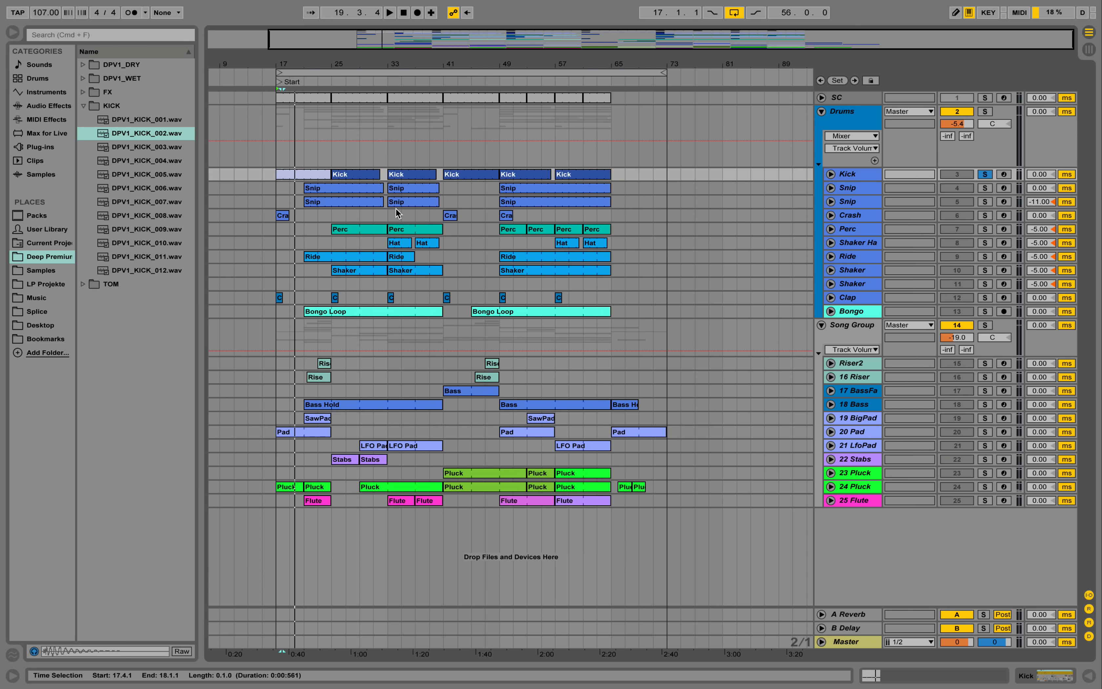
key("Delete")
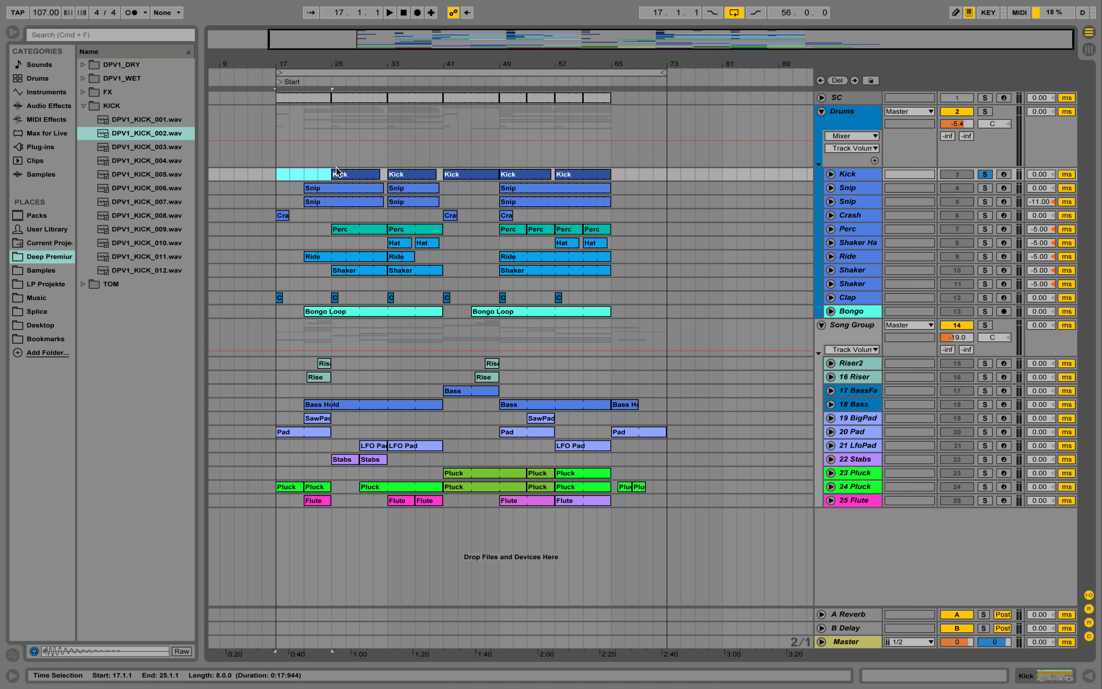
- Unfold the Kick track, copy its clip at bar 25 to bar 81, and audition the copy
left_click(831, 174)
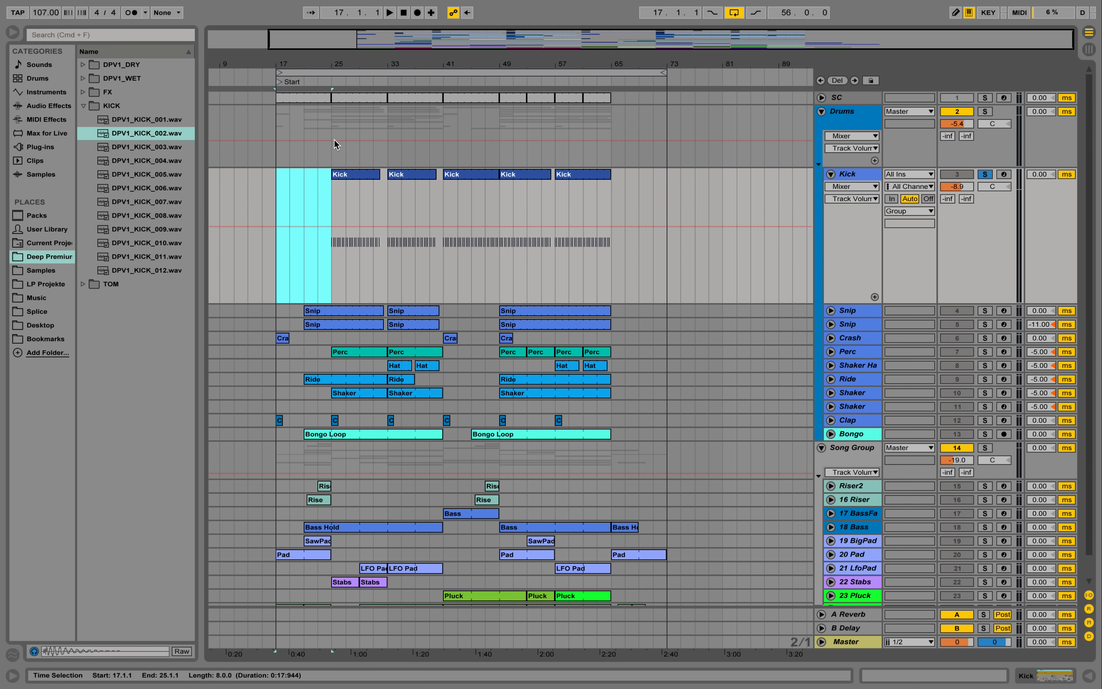
scroll(377, 151, "left", 2)
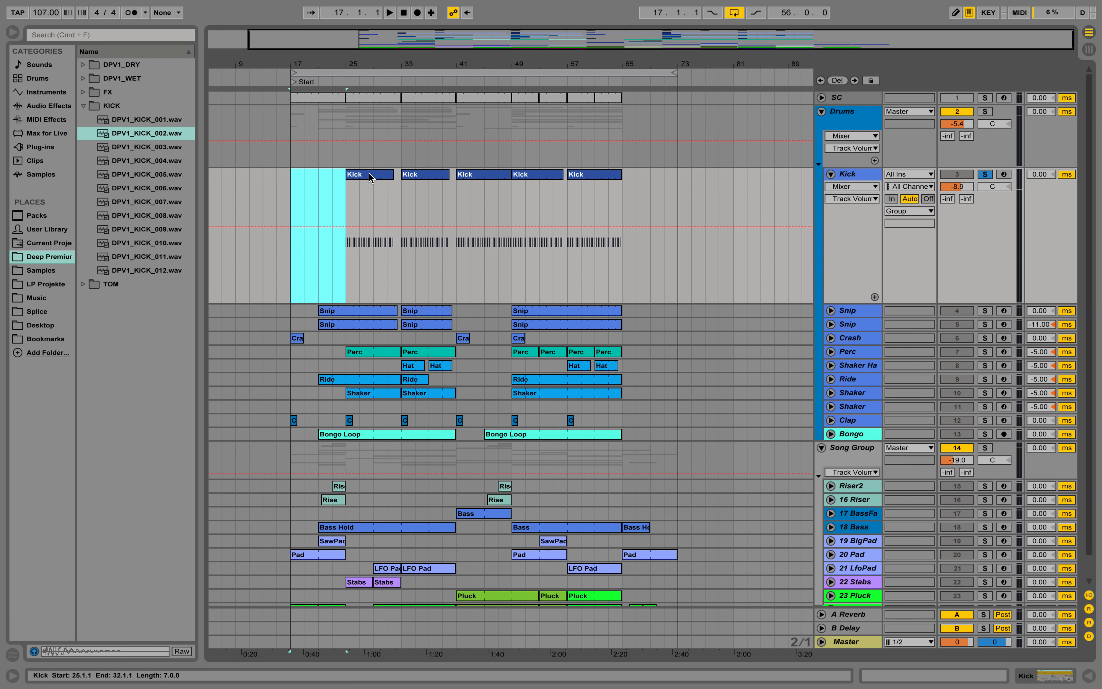
left_click(369, 172)
double_click(367, 179)
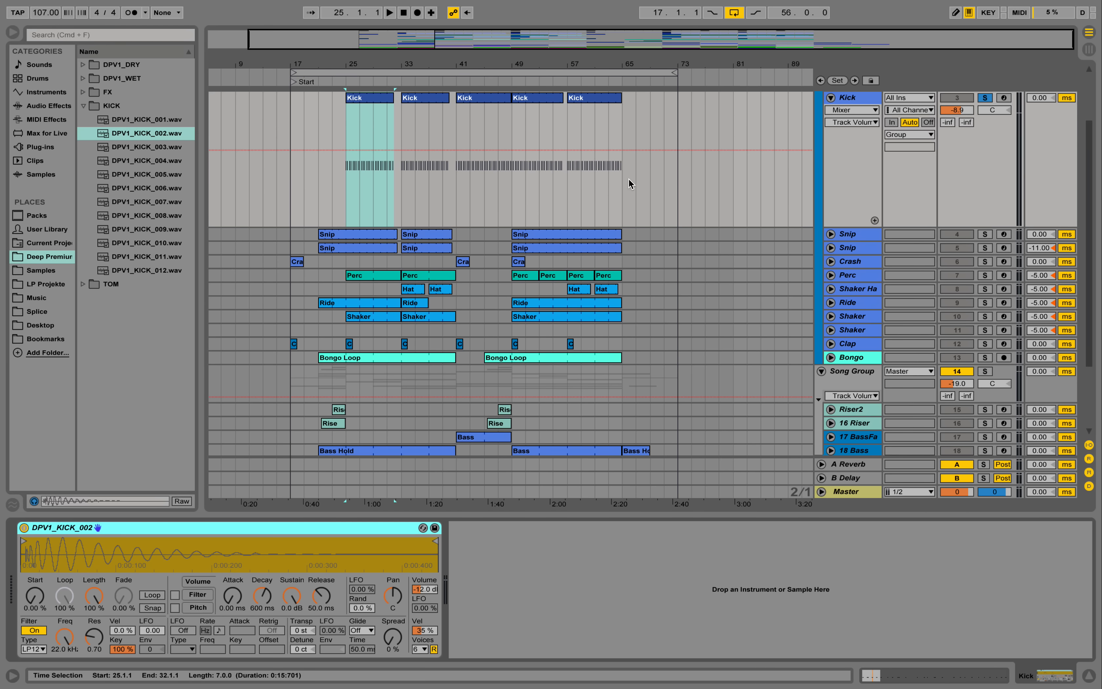
scroll(501, 164, "up", 3)
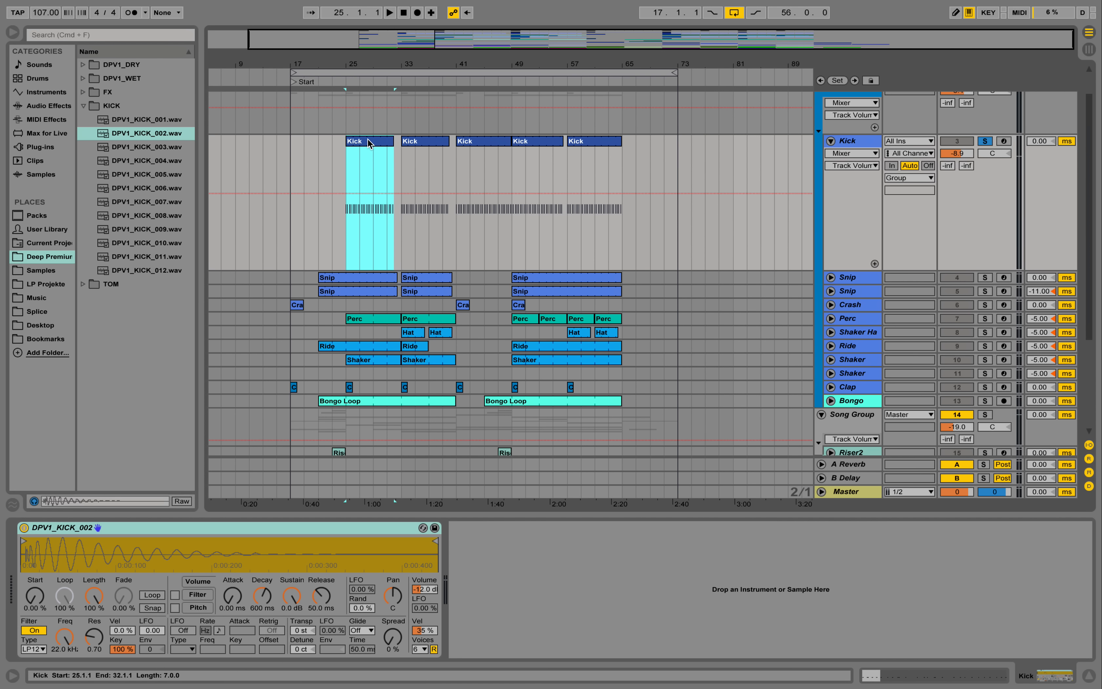
left_click_drag(368, 143, 758, 148)
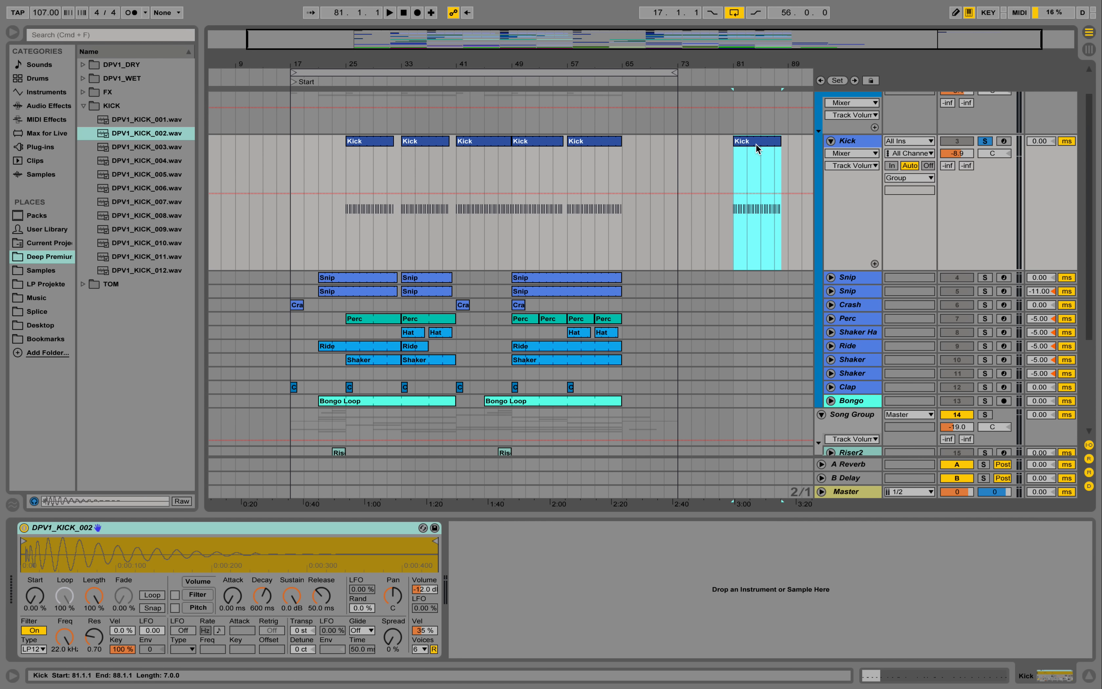
key("space")
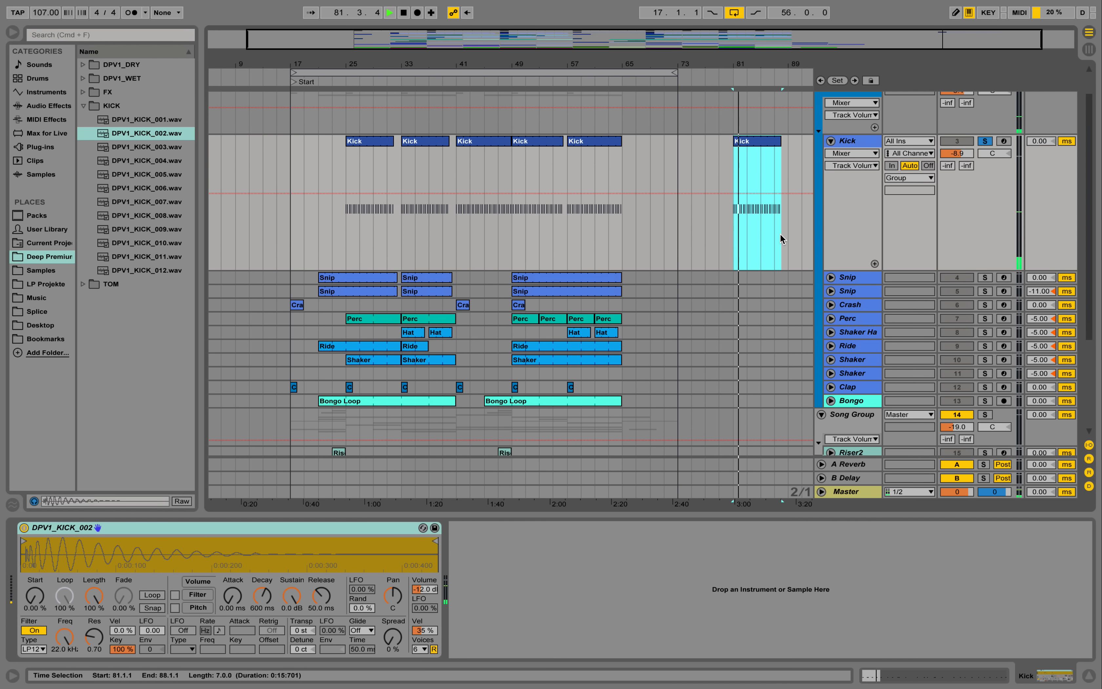
key("space")
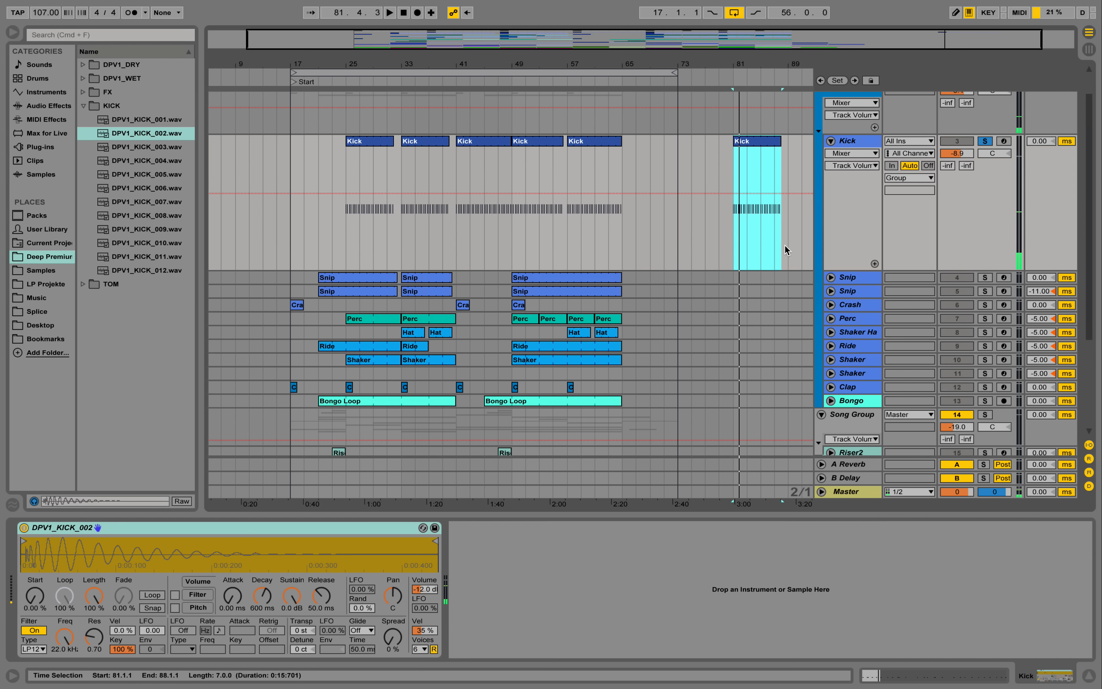
- Unfold the first Snip track and copy its clip at bar 49 to bar 81
left_click(865, 282)
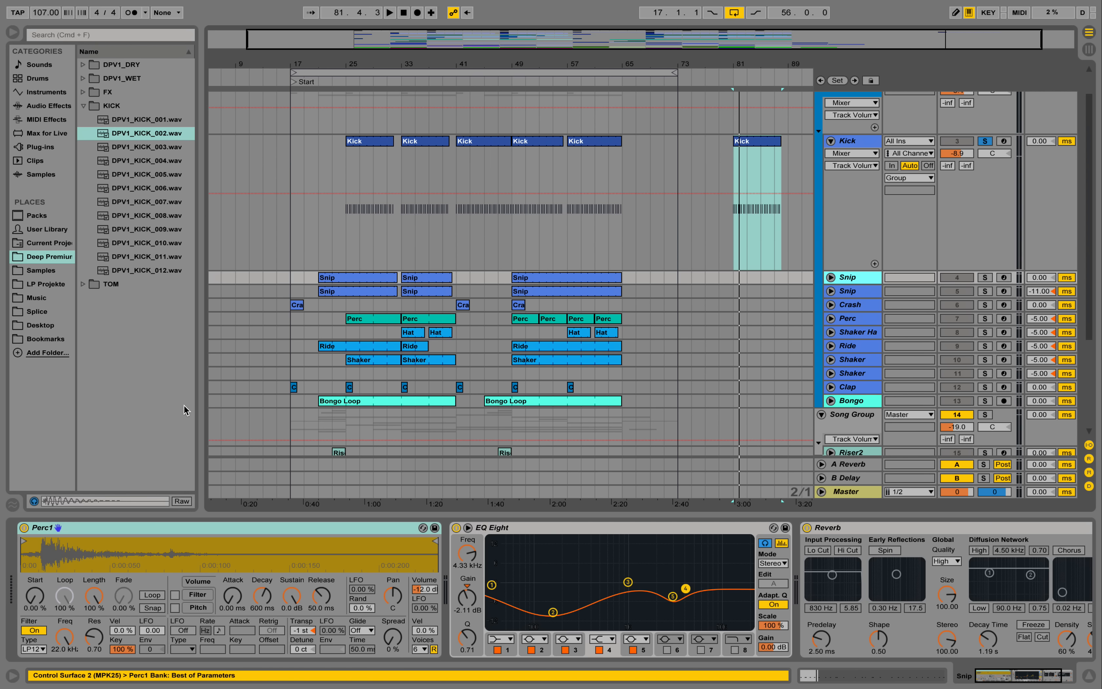
left_click(831, 277)
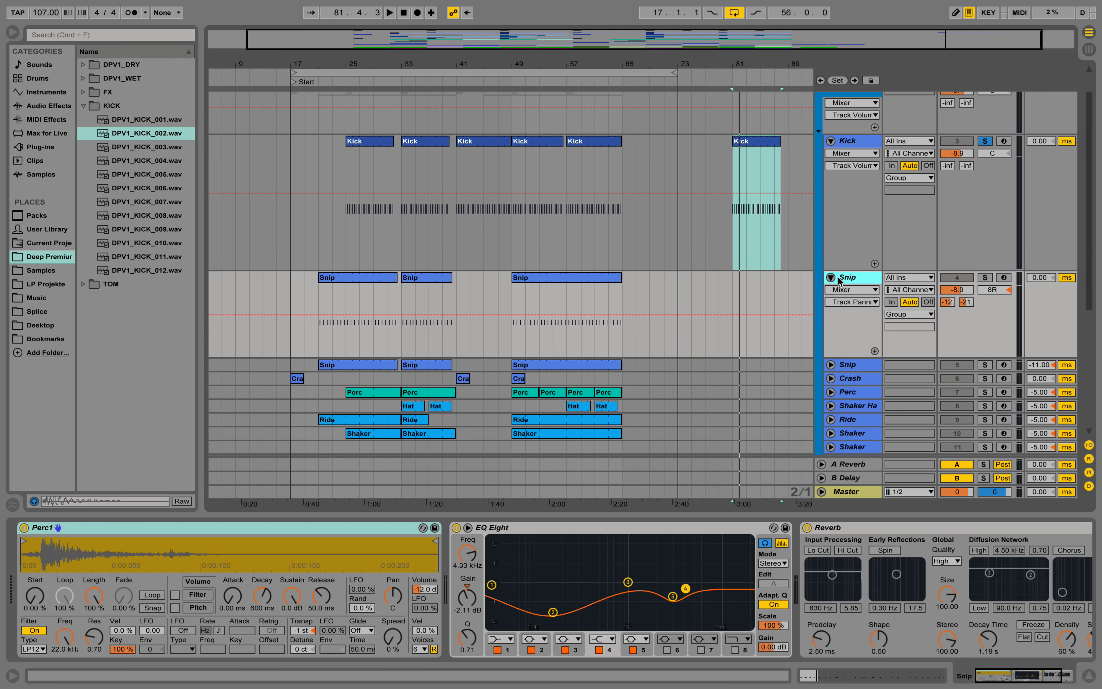
left_click(512, 296)
left_click(542, 298, "shift")
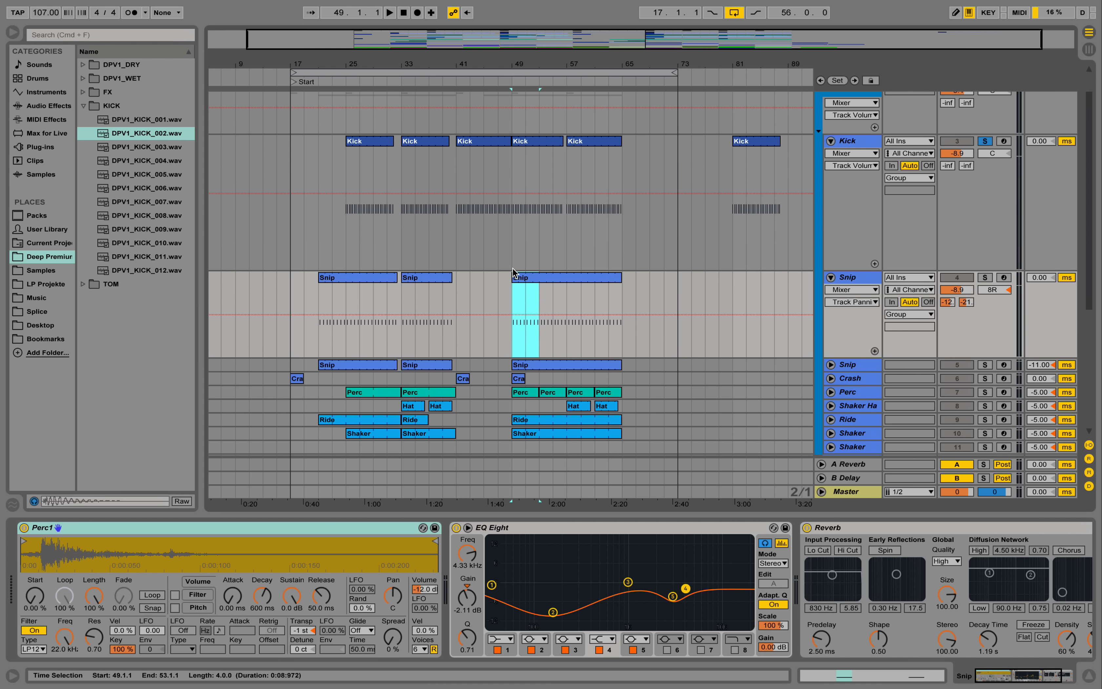
left_click_drag(520, 280, 787, 279)
- Solo the first Snip track and audition its copied clip from bar 81
left_click(985, 278)
key("space")
key("space")
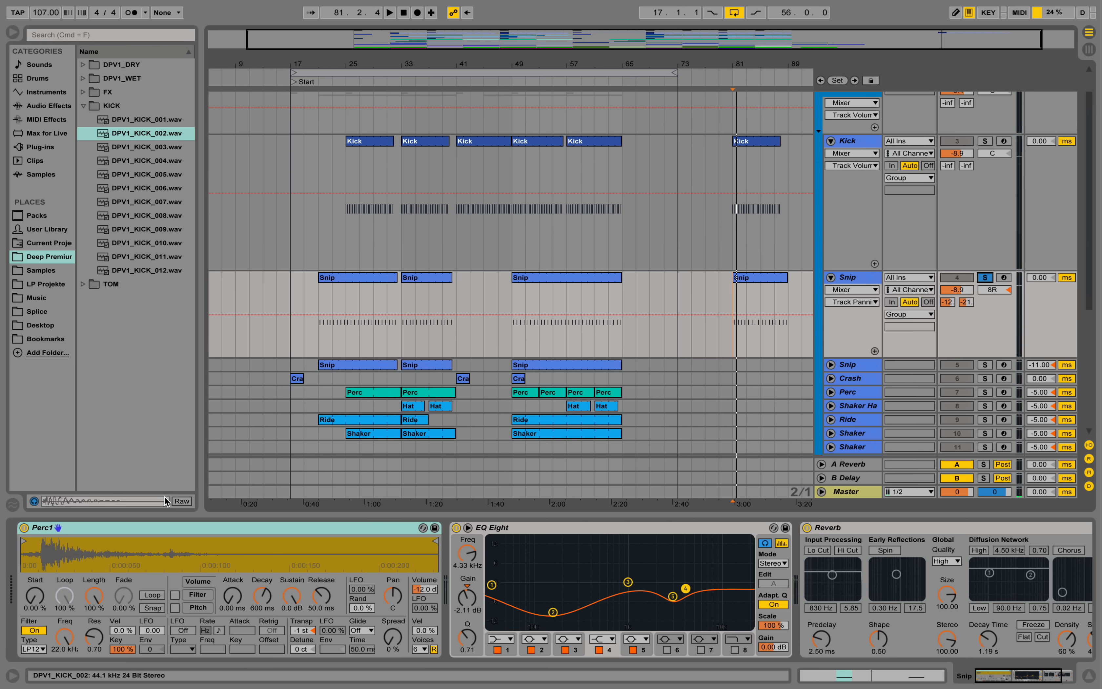
- Unfold the second Snip track, and inspect the note pattern and device chain of the first Snip track's clip at bar 81
scroll(437, 319, "down", 4)
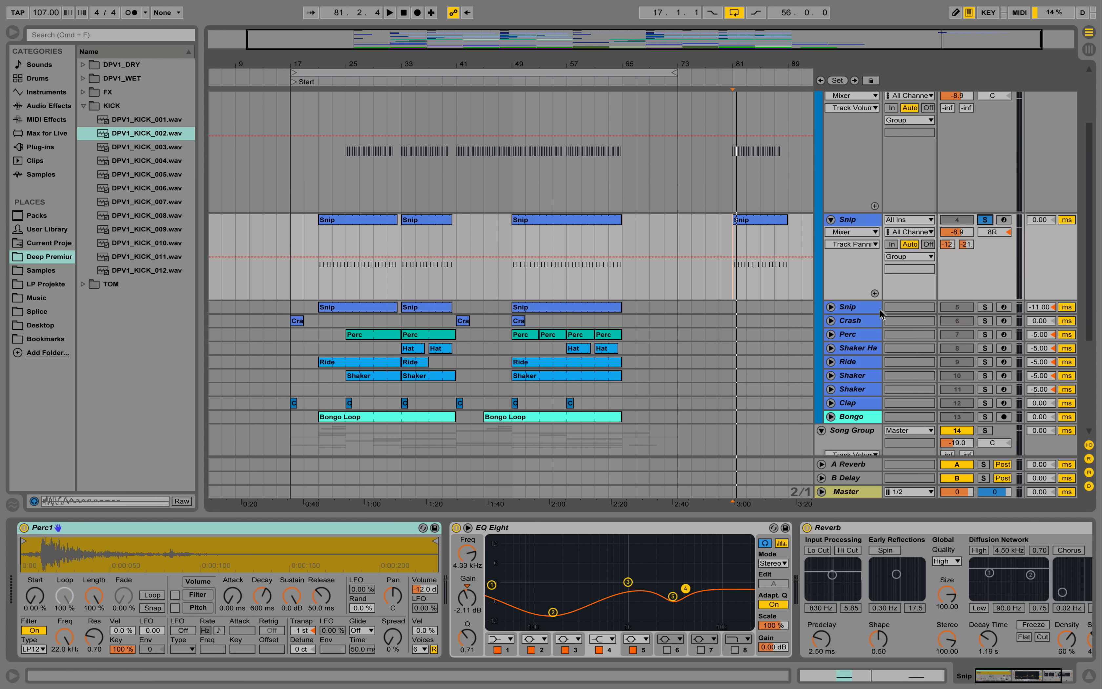
left_click(832, 308)
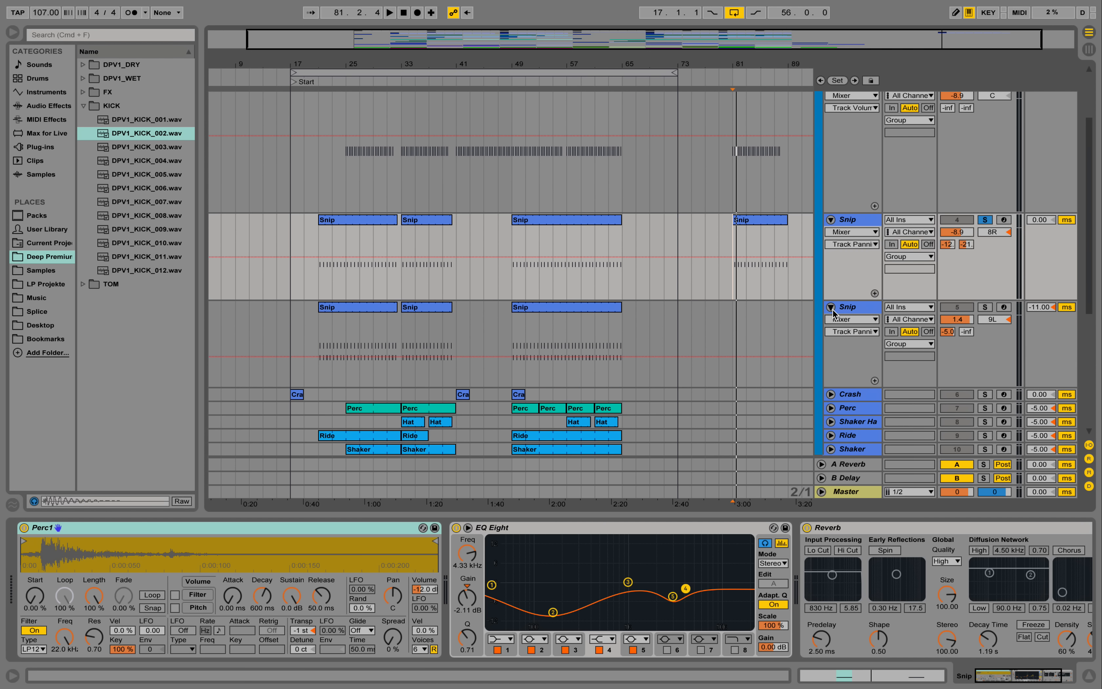
double_click(752, 220)
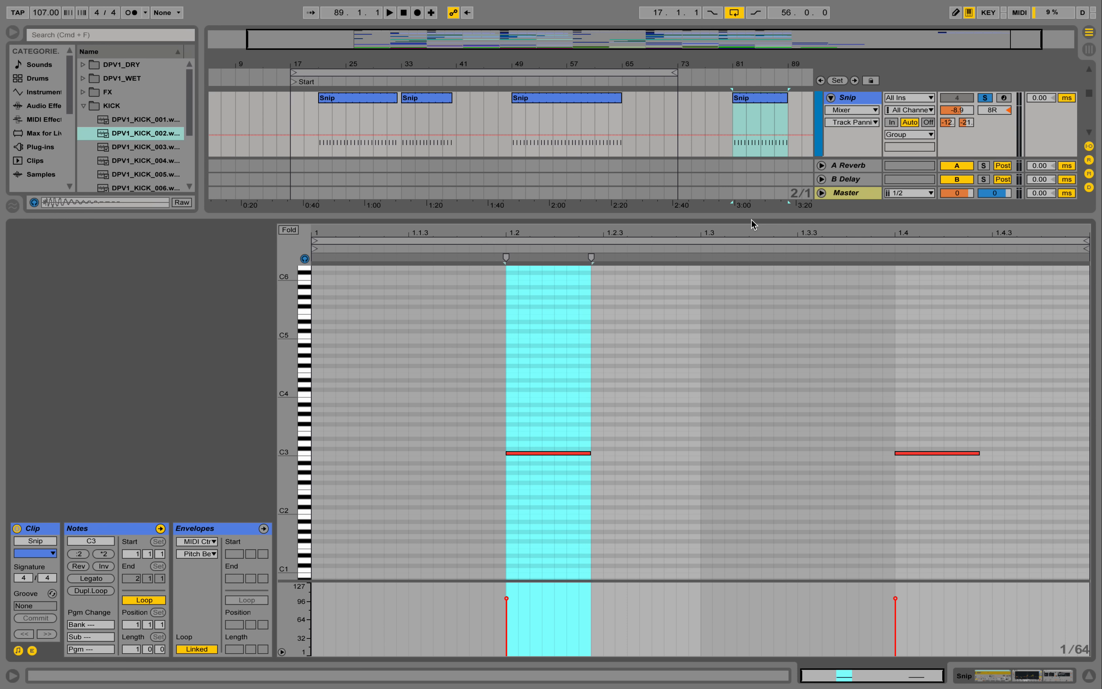
left_click(482, 410)
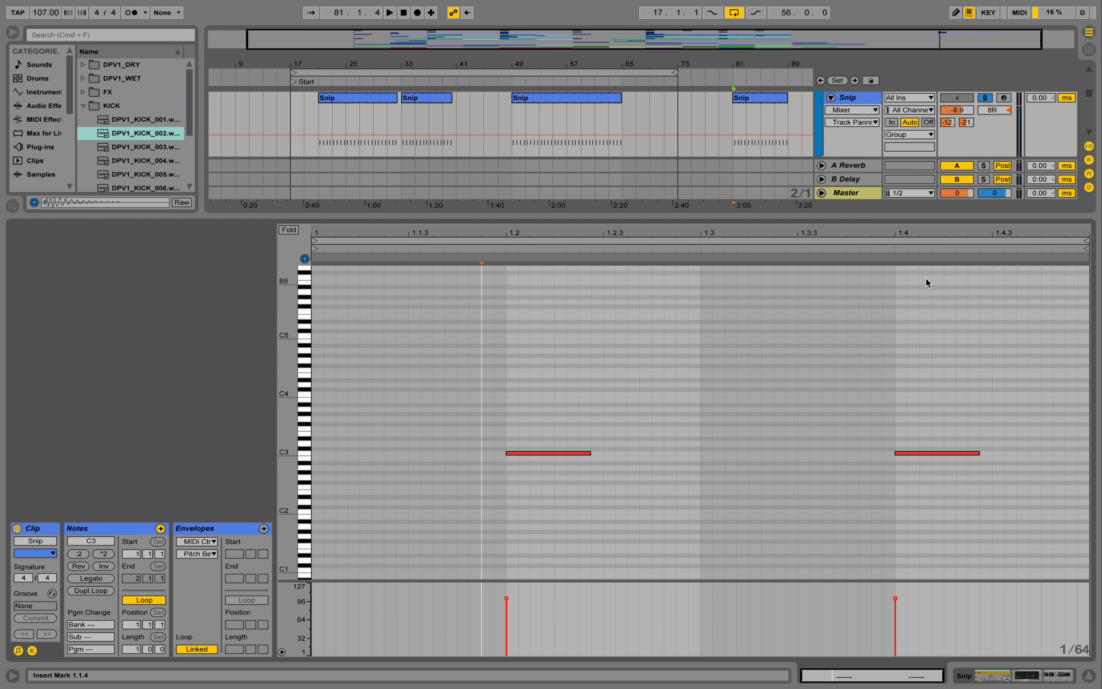
left_click(1046, 676)
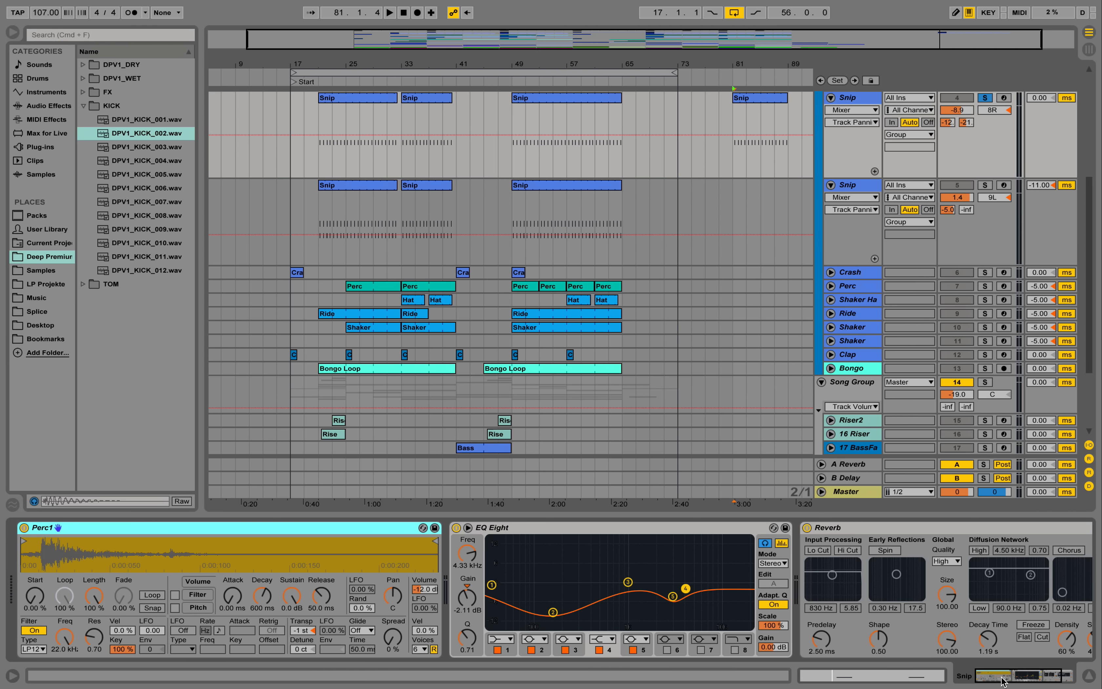
left_click_drag(1002, 681, 1008, 681)
- Try loading a default EQ Eight from the audio effects over the first Snip track's EQ, and undo it
left_click(49, 105)
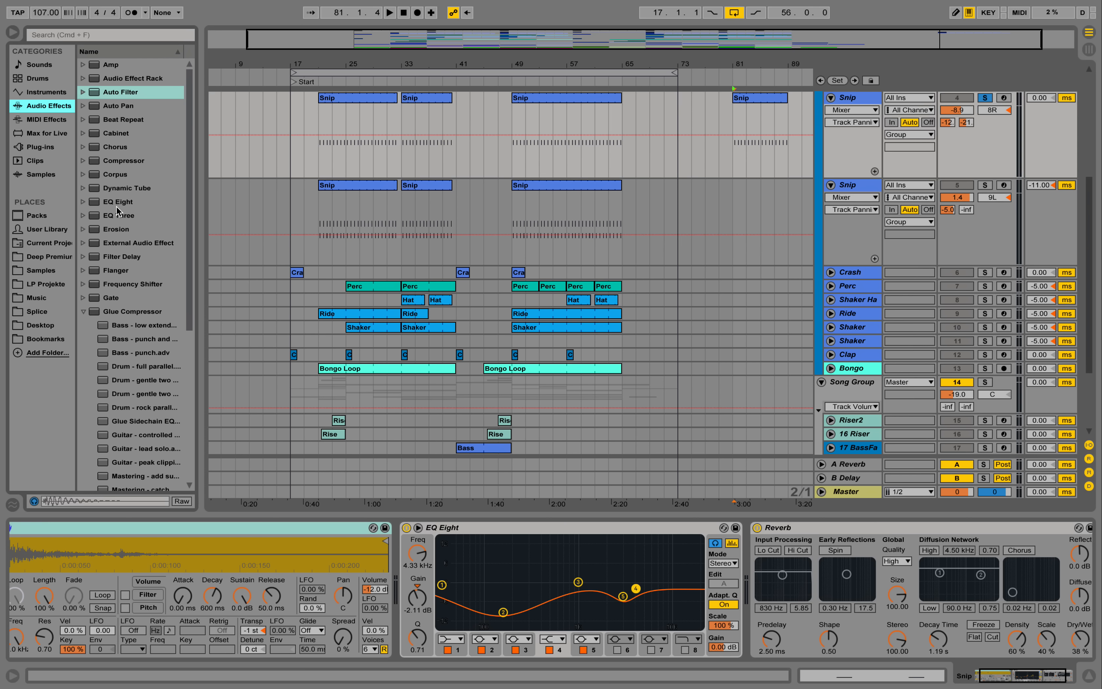
left_click_drag(116, 207, 471, 530)
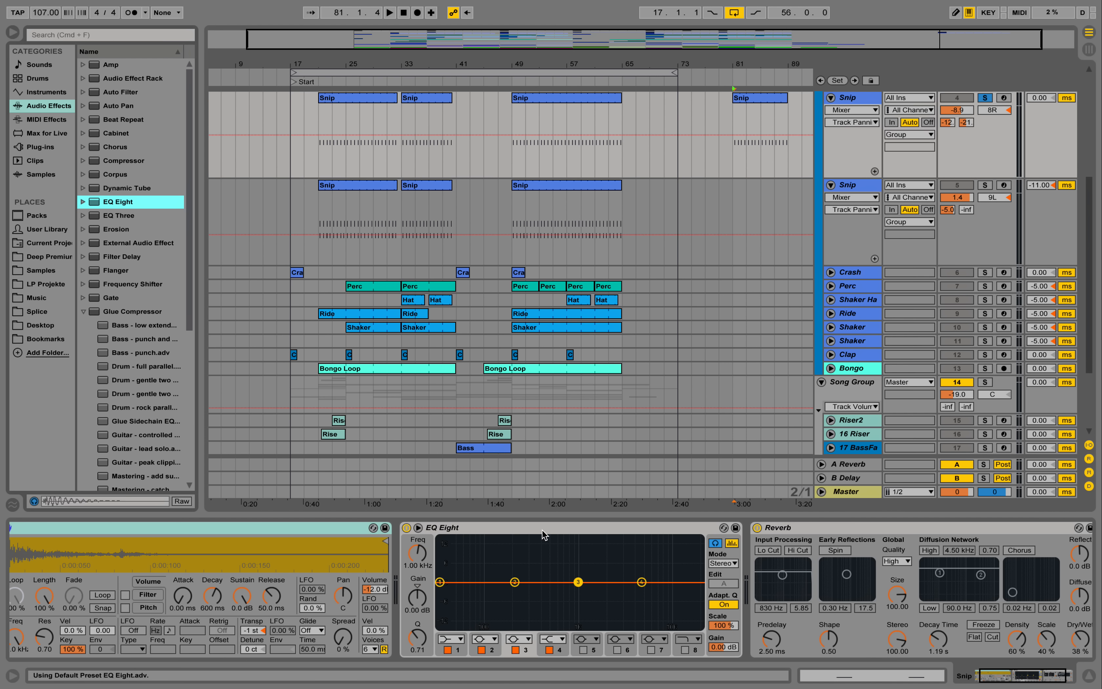
key("super+z")
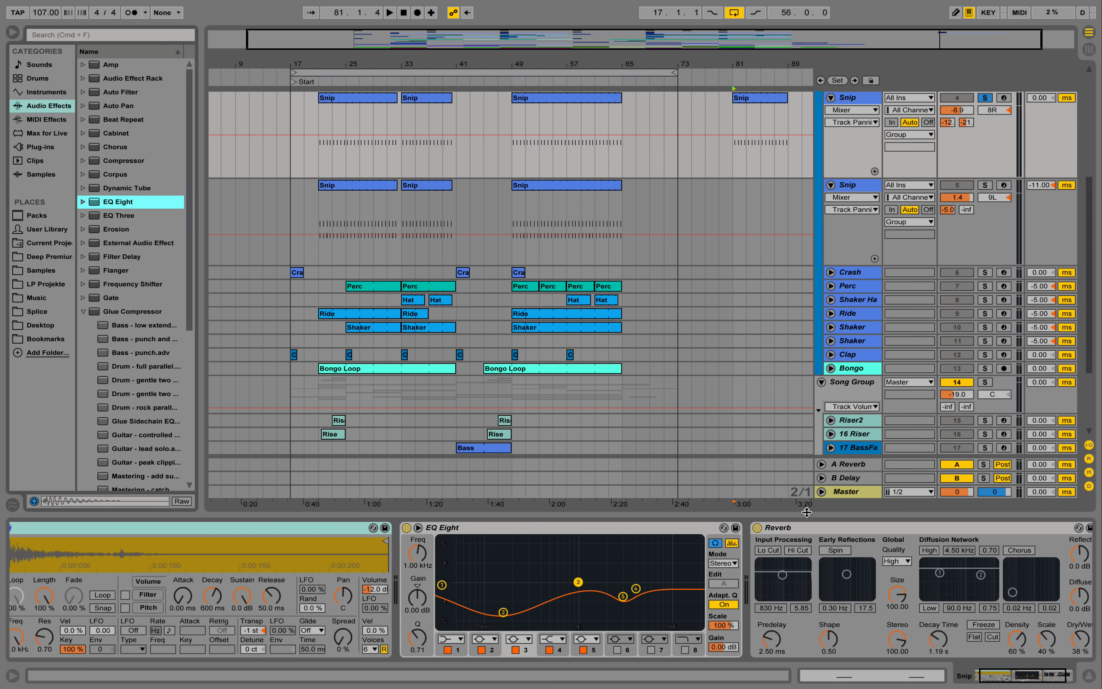
- Examine the Reverb at the end of the first Snip track's device chain and fold the Glue Compressor presets
left_click(738, 260)
left_click(1040, 680)
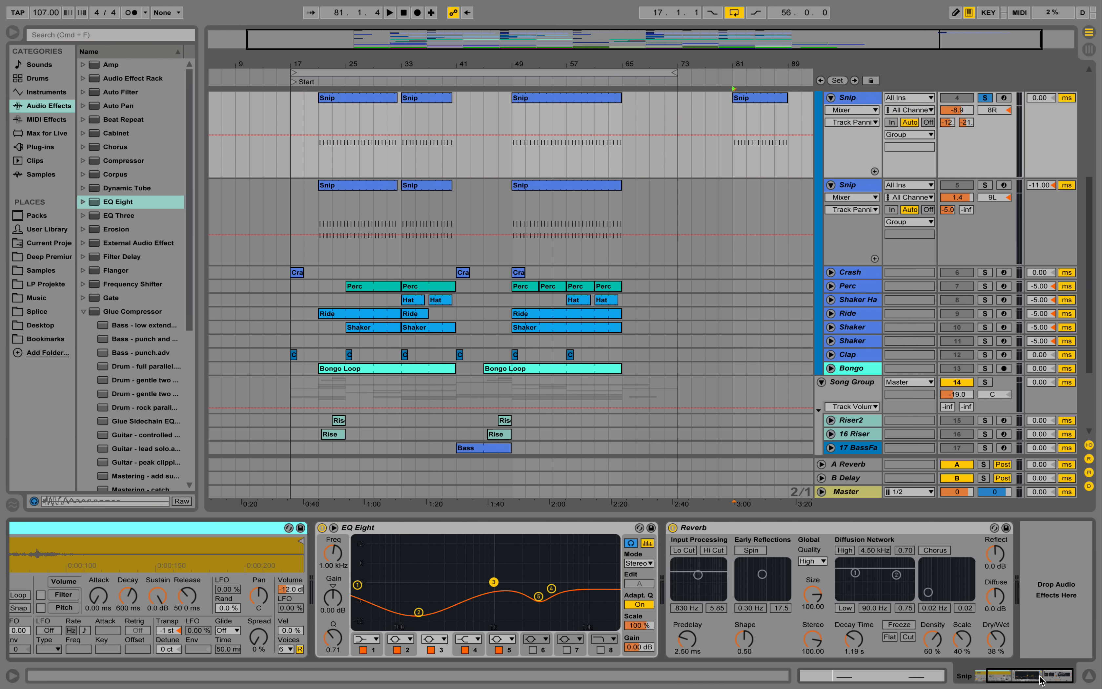
left_click(83, 312)
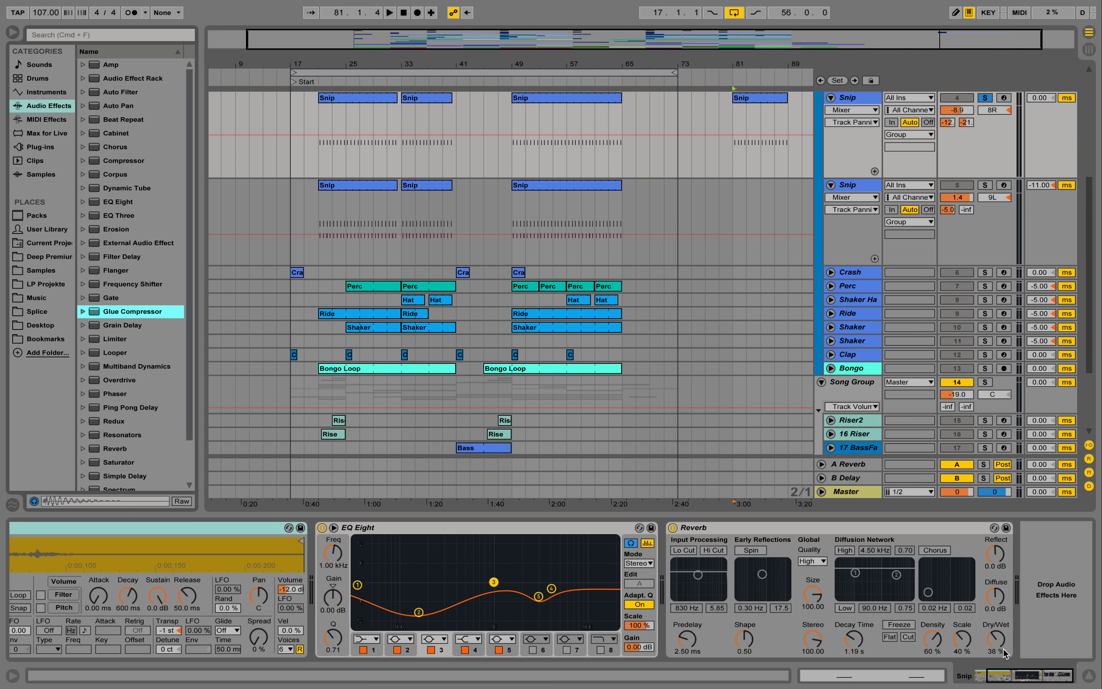
- Copy six bars of the second Snip track's bar 49 clip to bar 81 and unsolo the first Snip track
scroll(804, 243, "up", 2)
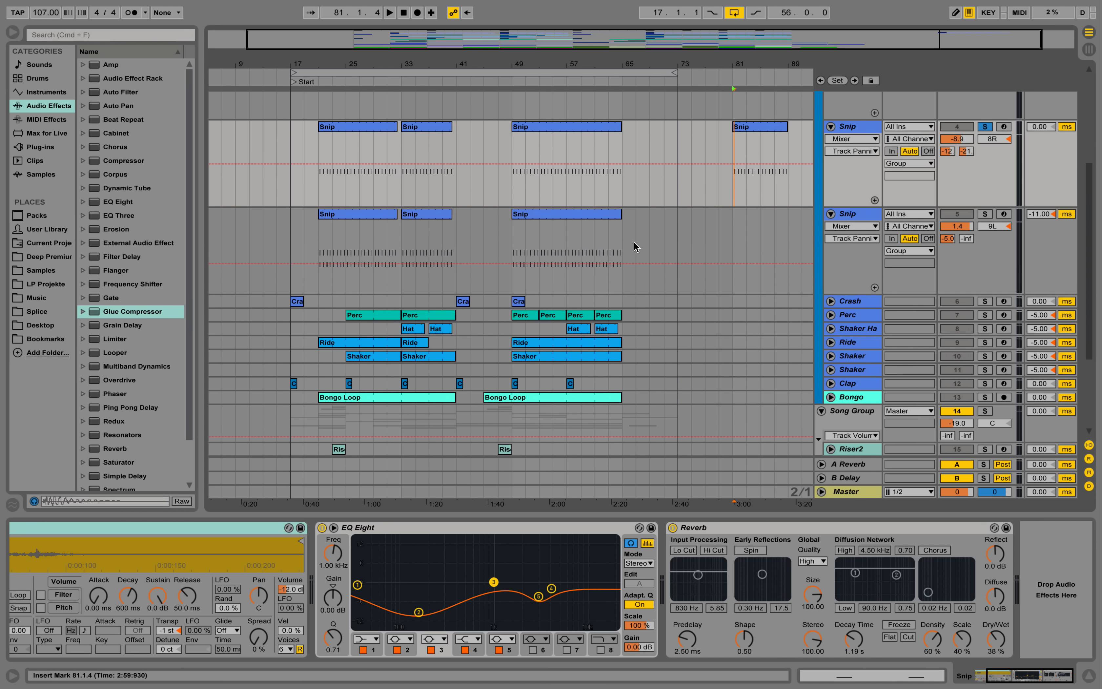
left_click_drag(513, 238, 748, 228)
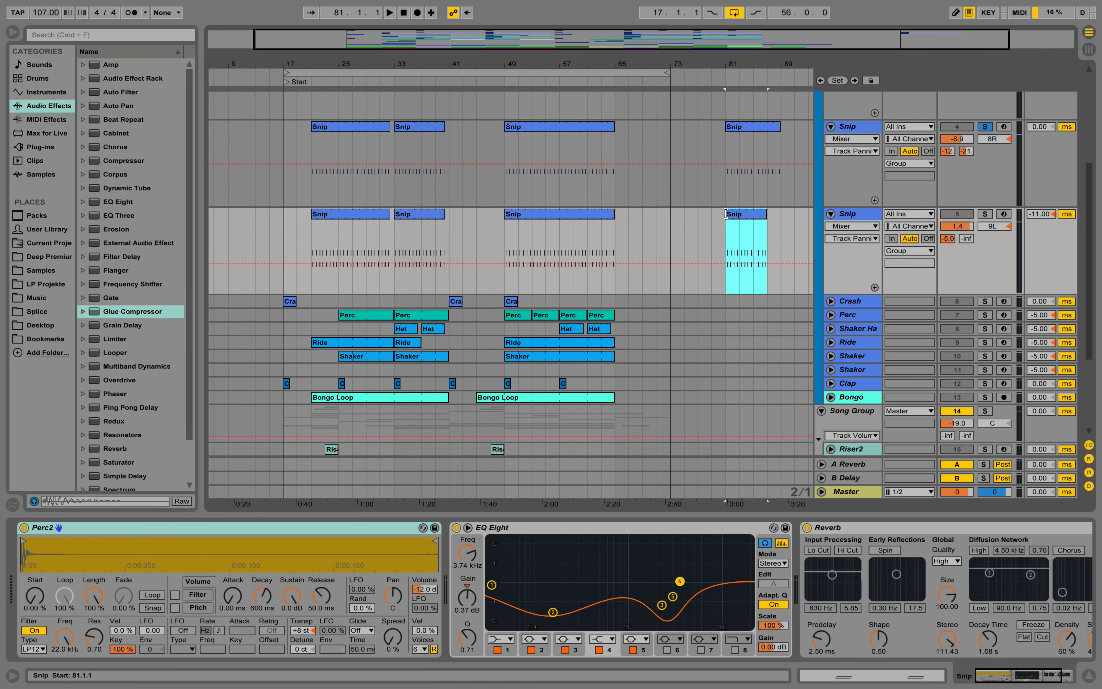
scroll(592, 319, "up", 3)
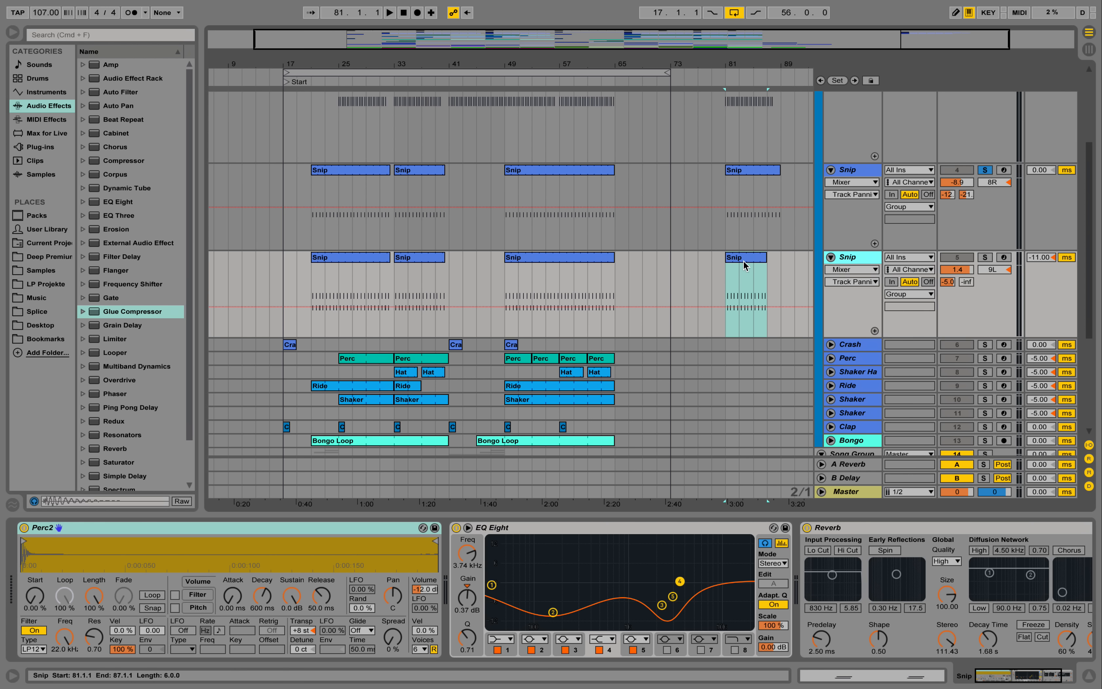
left_click(731, 279)
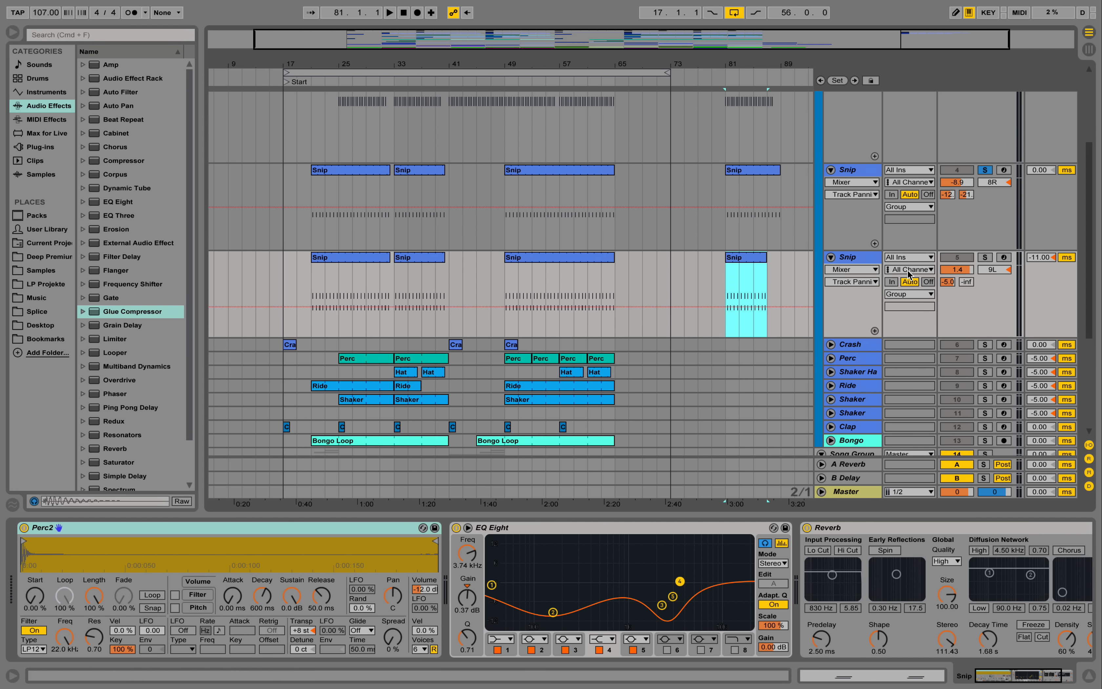
left_click(988, 173)
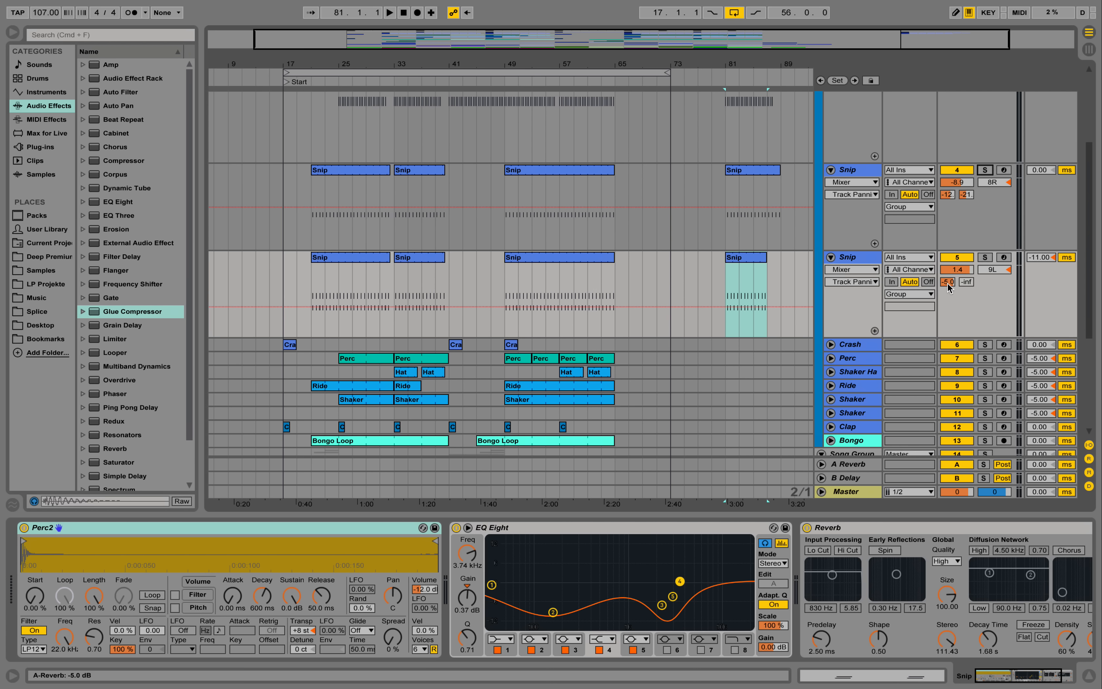
- Examine the devices on return tracks A Reverb and B Delay, and return to the first Snip track
left_click(857, 468)
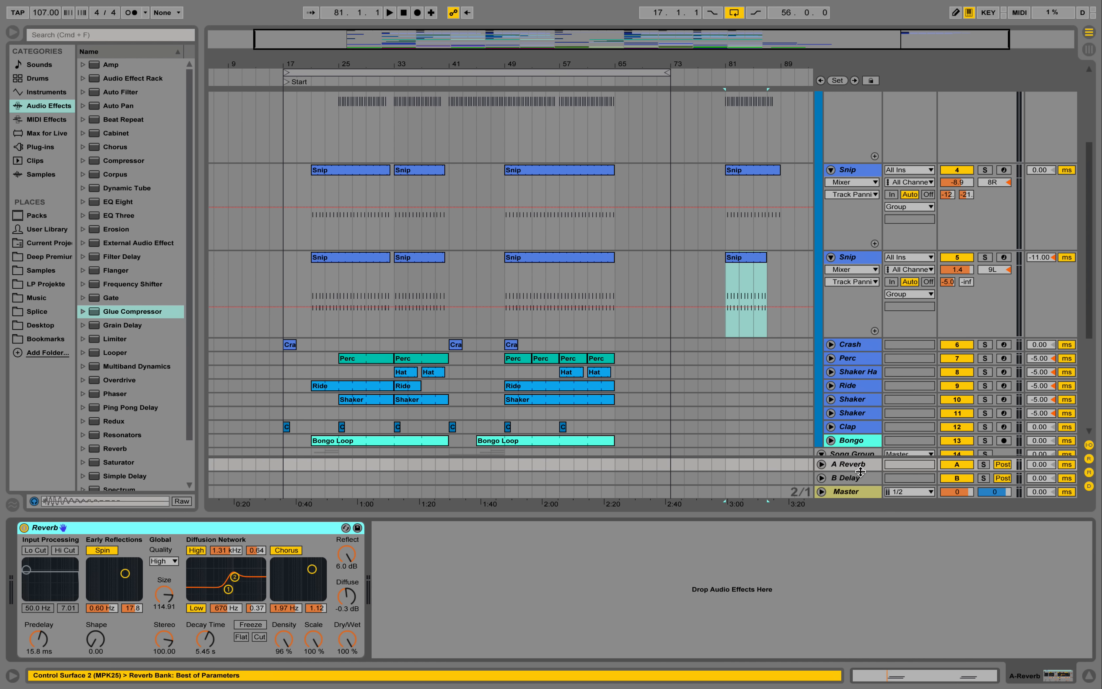
left_click(864, 479)
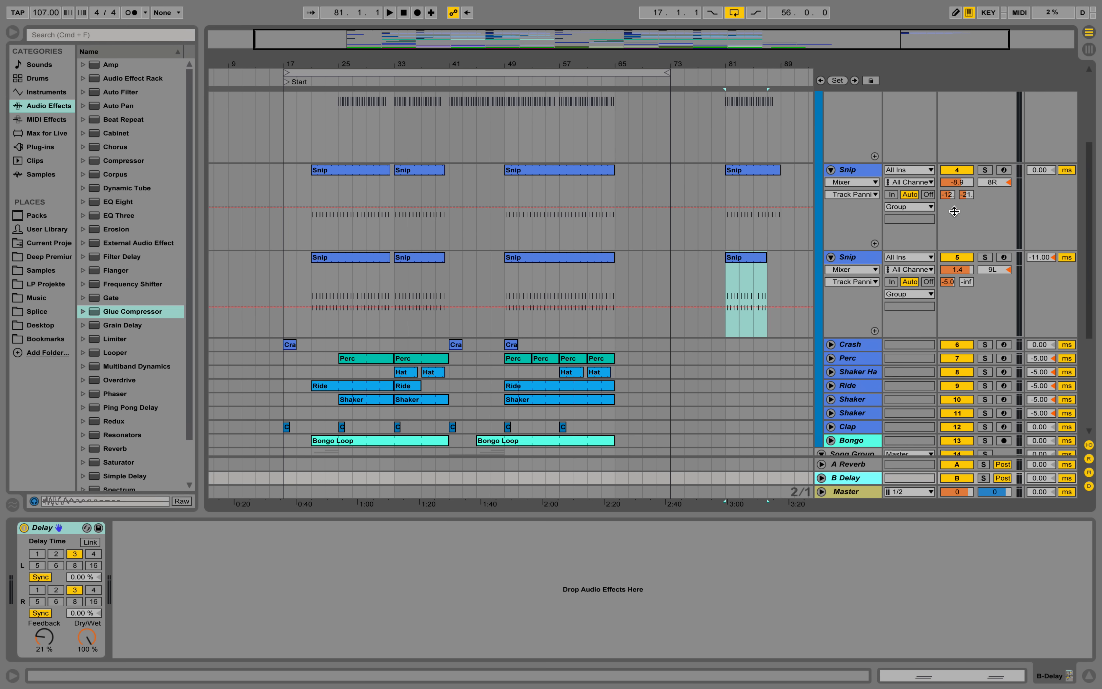
left_click(934, 194)
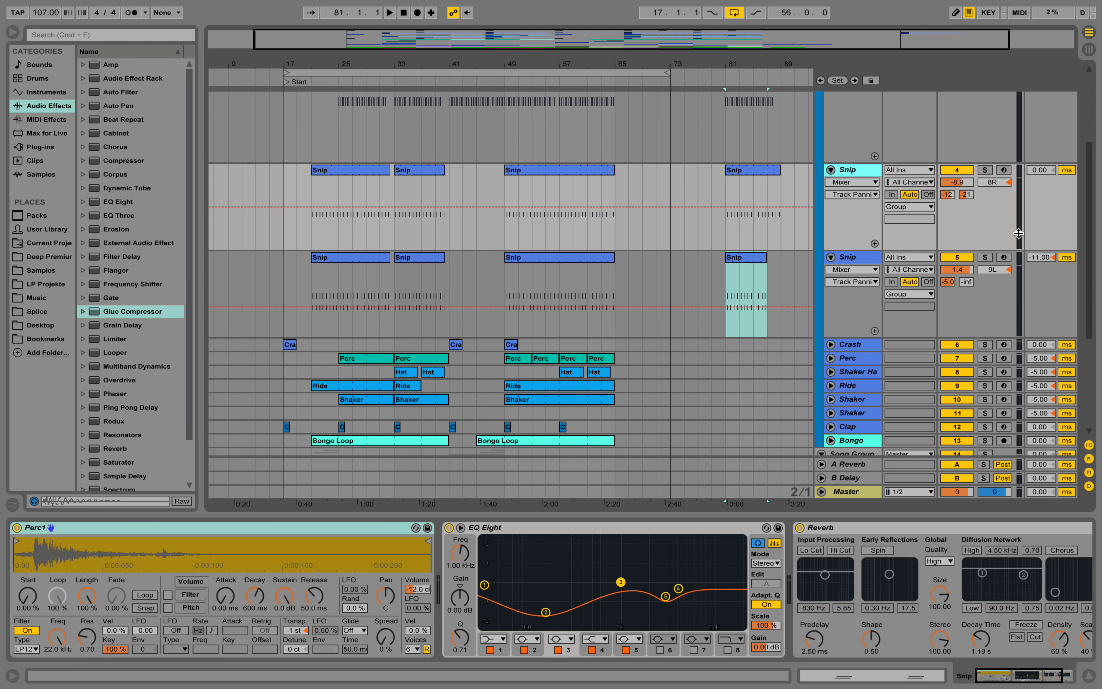
- Audition the kick and both Snip tracks together from bar 81
left_click(726, 198)
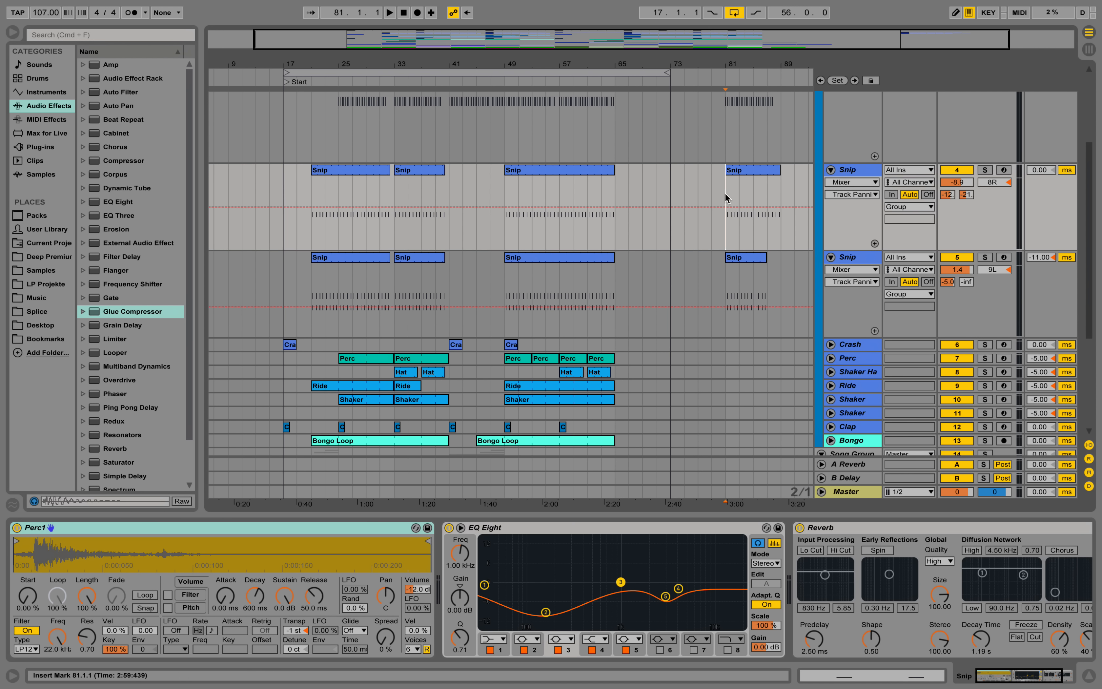
key("space")
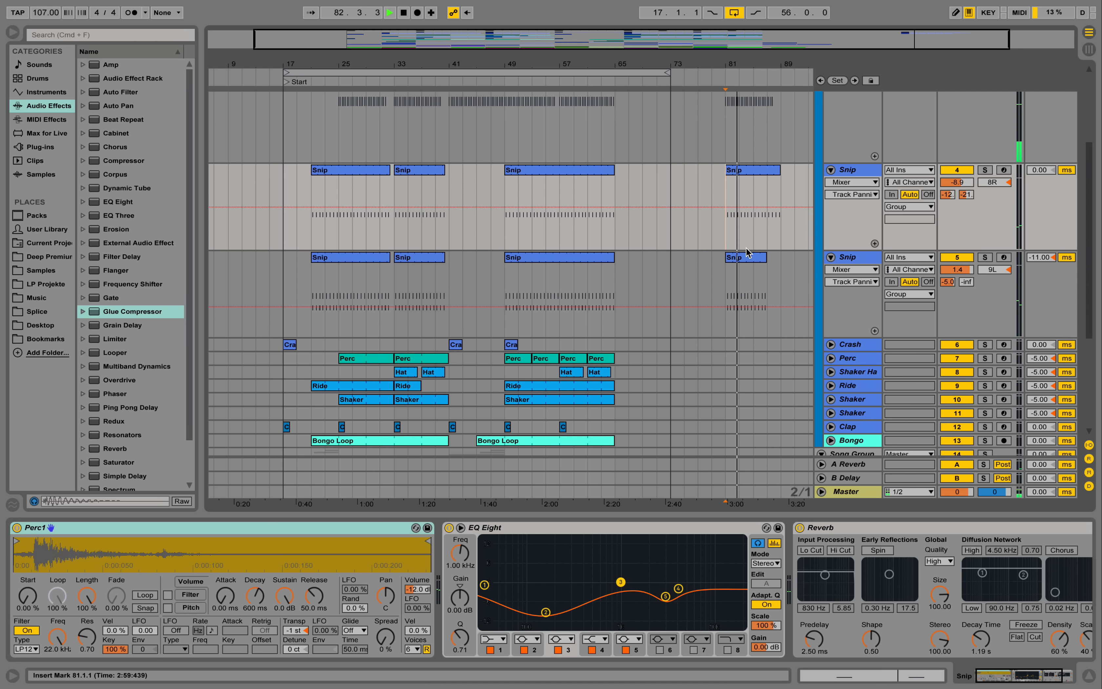
key("space")
- Open the notes of the second Snip track's clip at bar 81 and audition it soloed
double_click(741, 259)
left_click(554, 388)
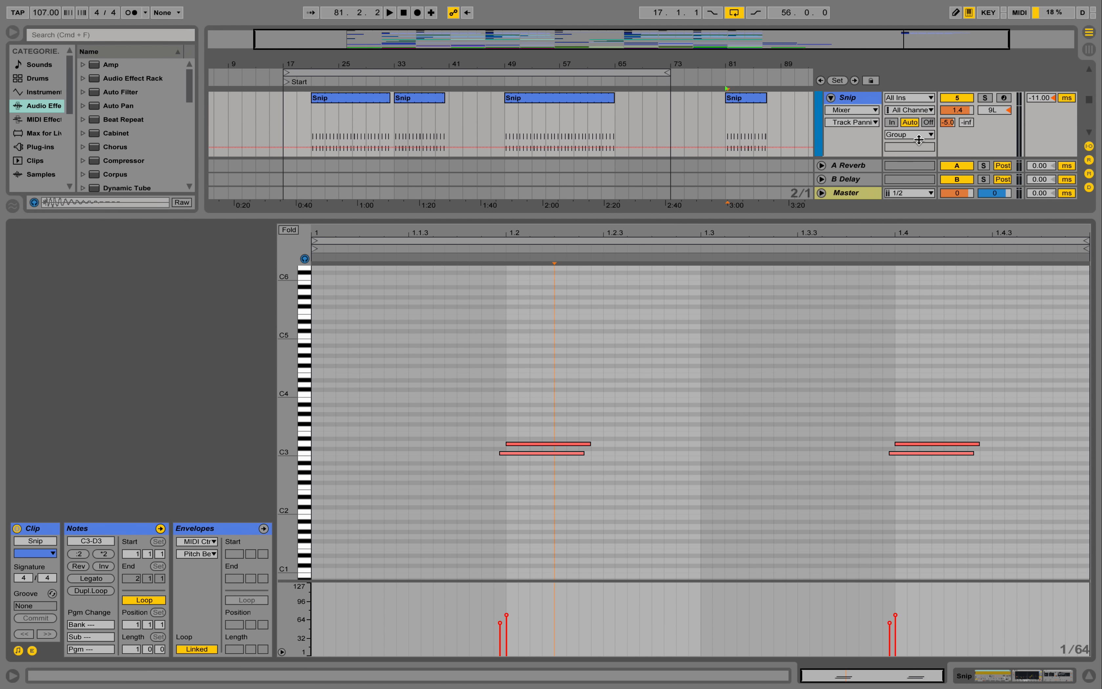
left_click(983, 96)
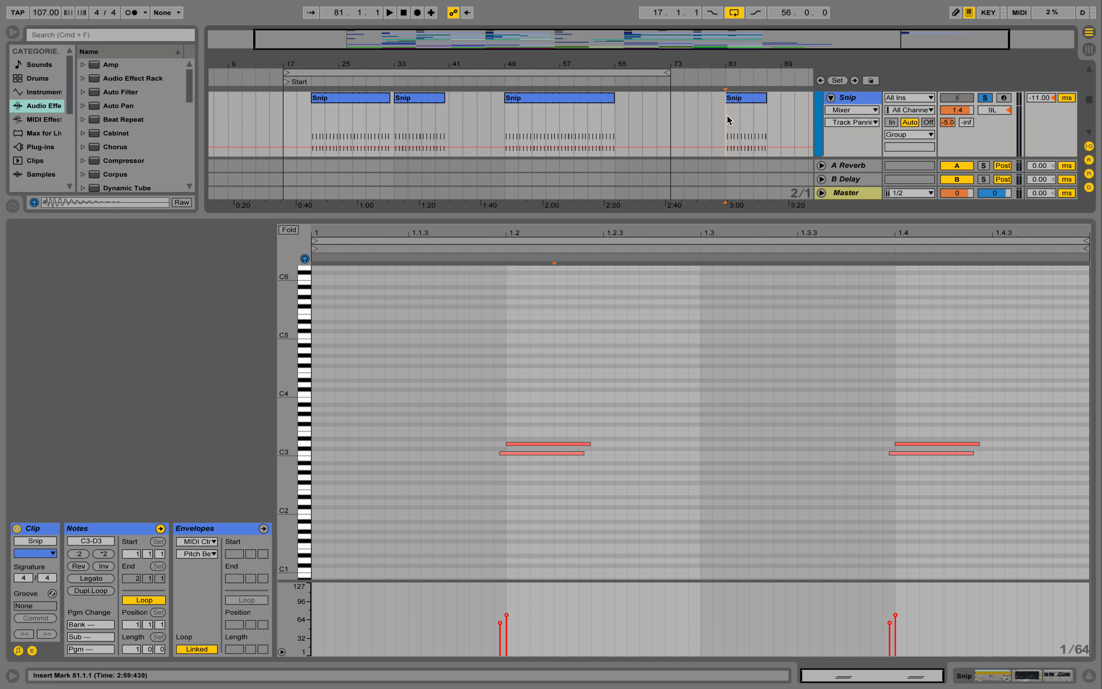
key("space")
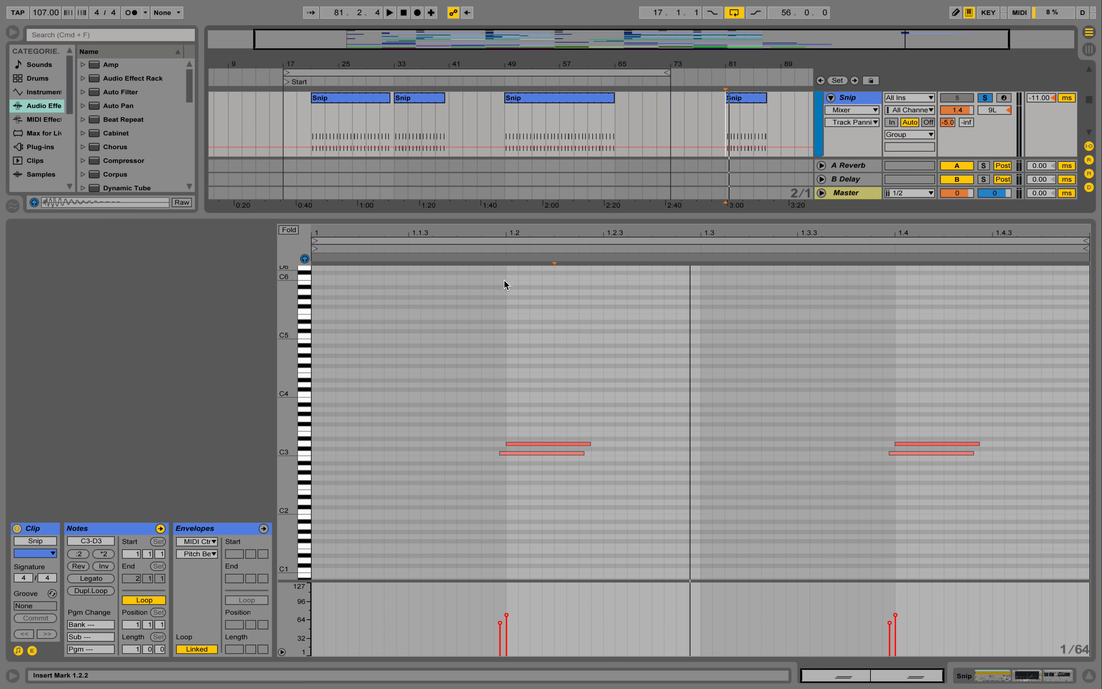
- Show the second Snip track's devices, audition the track once more and end its solo
left_click(1033, 675)
key("space")
scroll(821, 152, "up", 1)
left_click(985, 111)
- Unfold the Crash track and copy its clip at bar 49 to bar 81
scroll(950, 140, "up", 4)
left_click(831, 271)
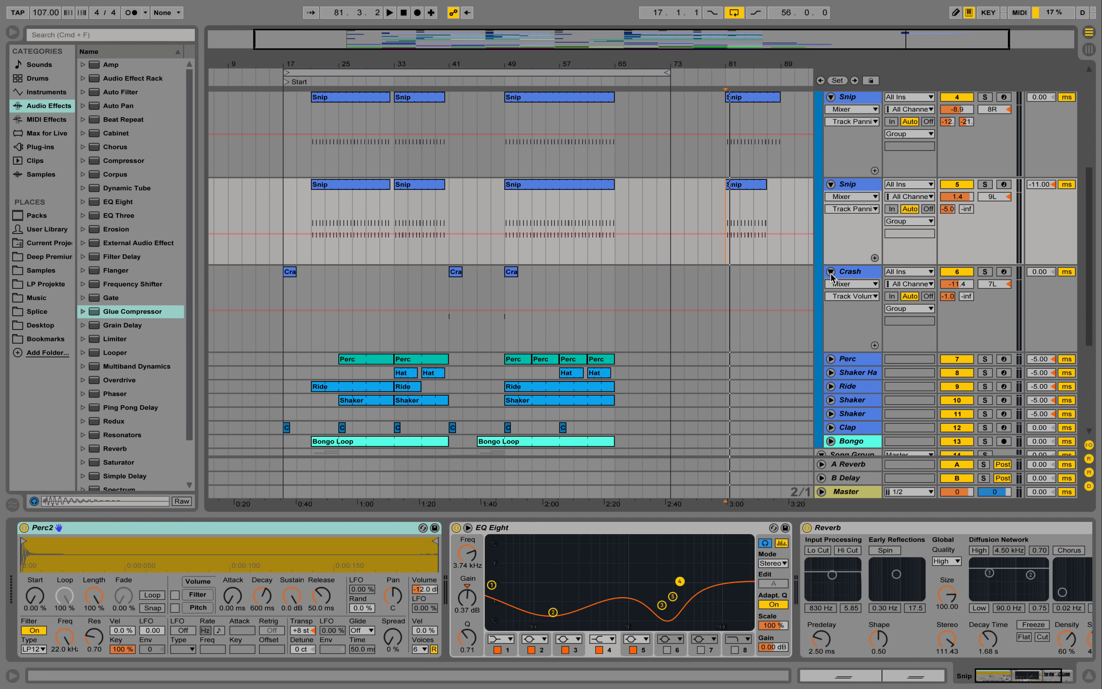
left_click(512, 278)
left_click_drag(510, 272, 732, 273)
- Audition the copied Crash clip from bar 81 in the mix and with the Crash track soloed
key("space")
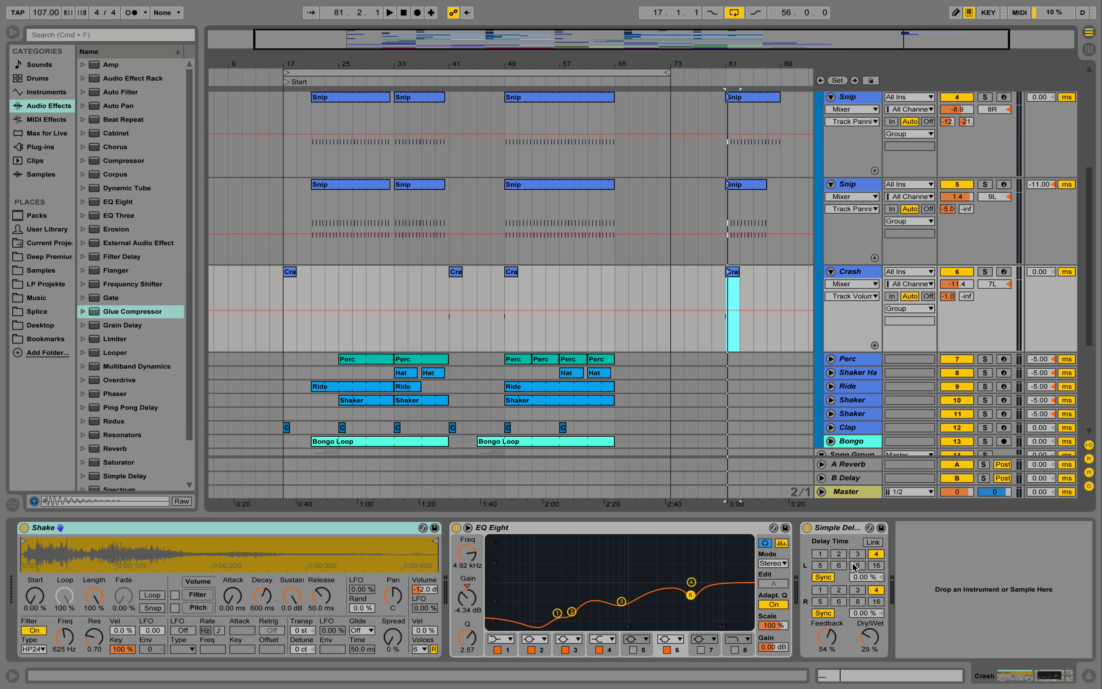
left_click(985, 272)
key("space")
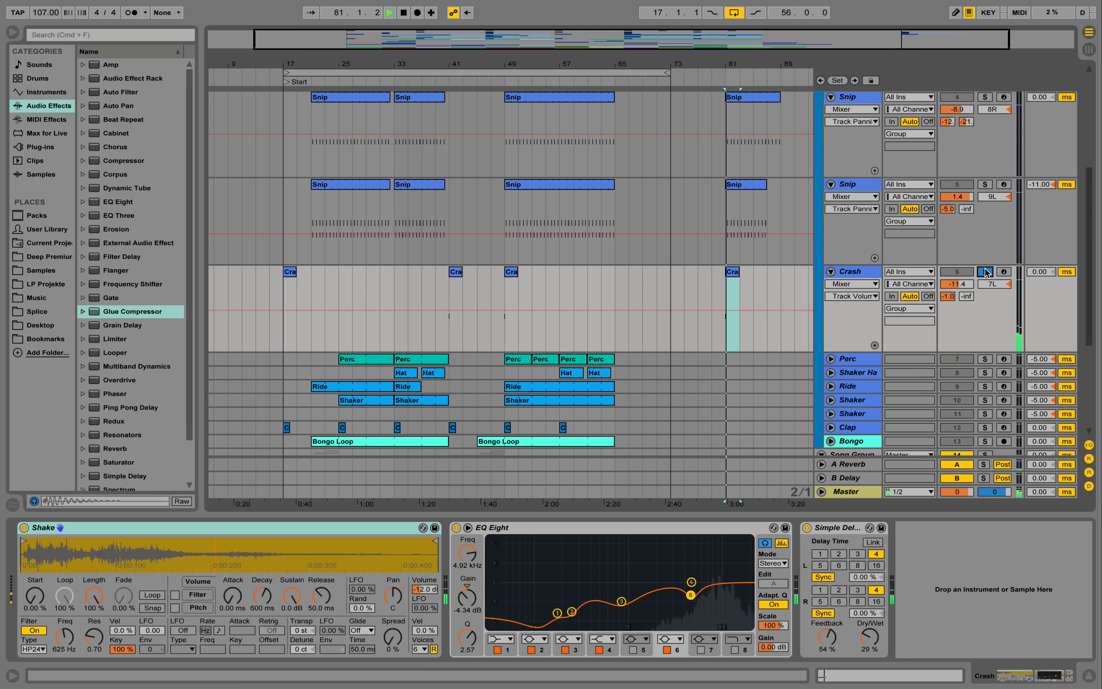
key("space")
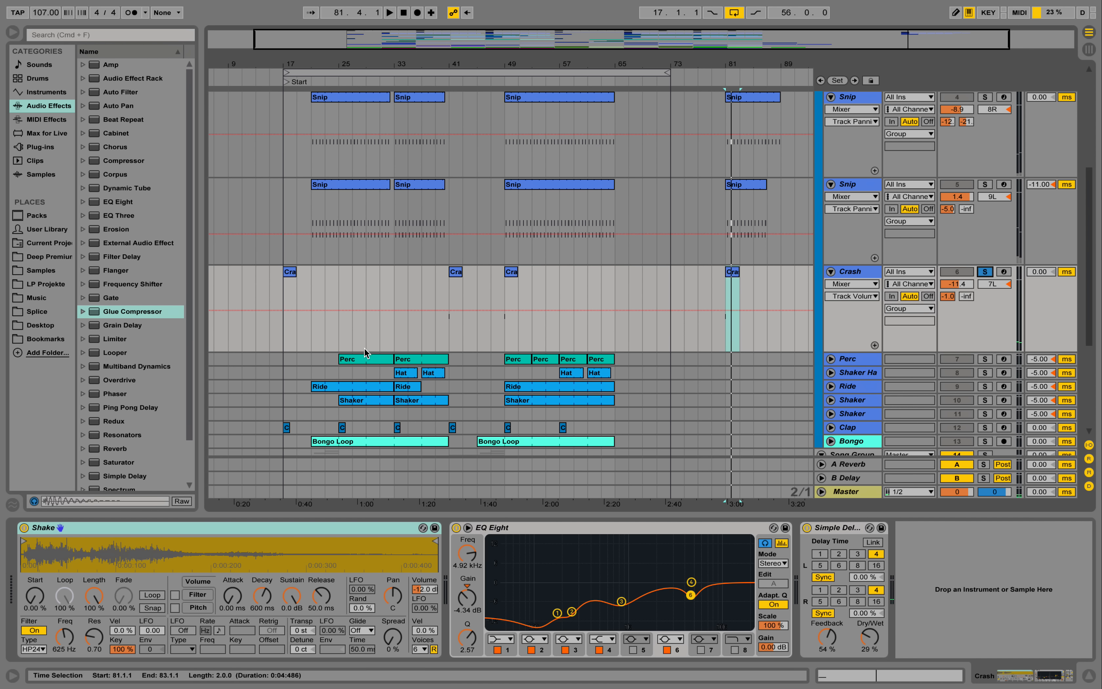
- Clear the Crash track's solo and open the Perc track's clip at bar 61
scroll(570, 334, "down", 2)
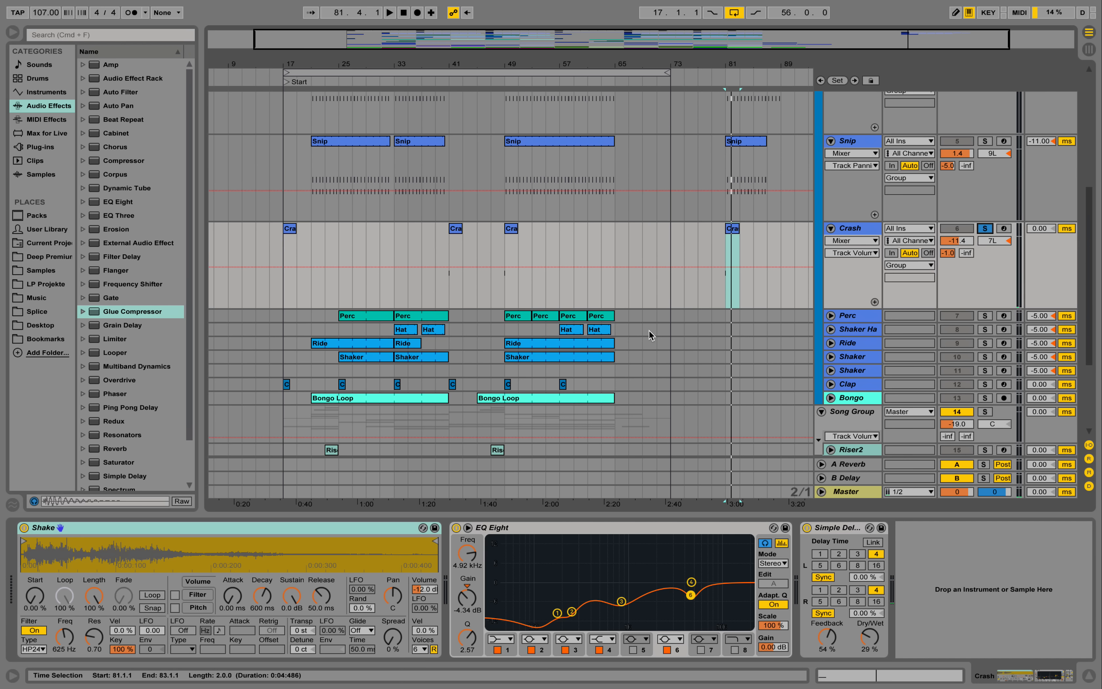
left_click(984, 315)
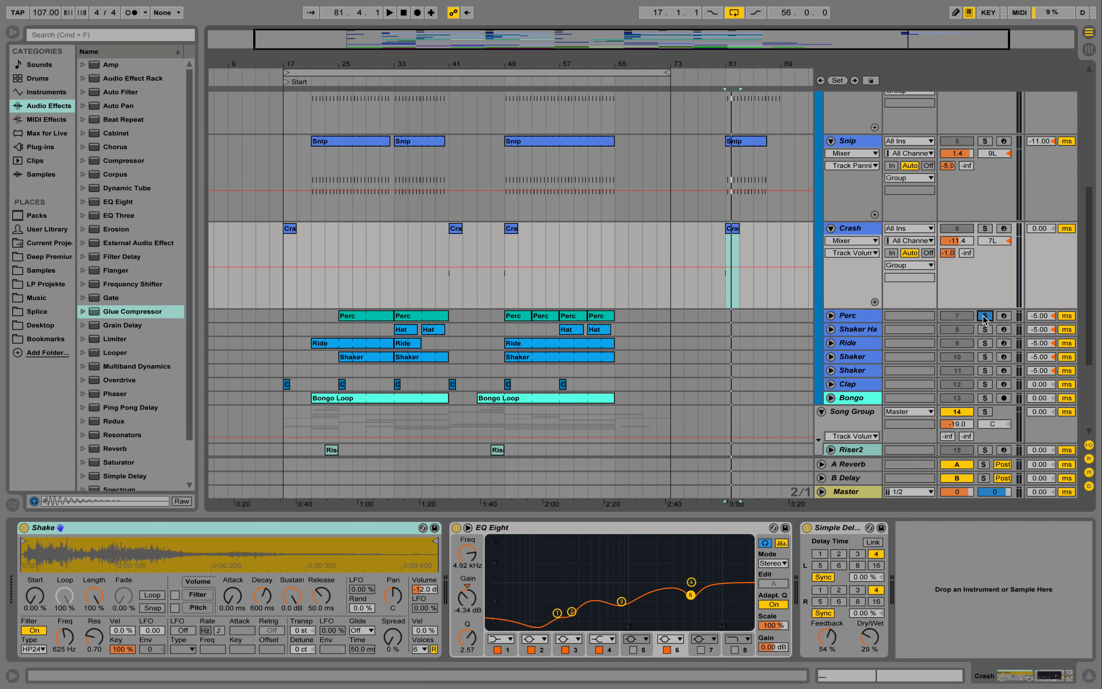
left_click(984, 316)
left_click(610, 318)
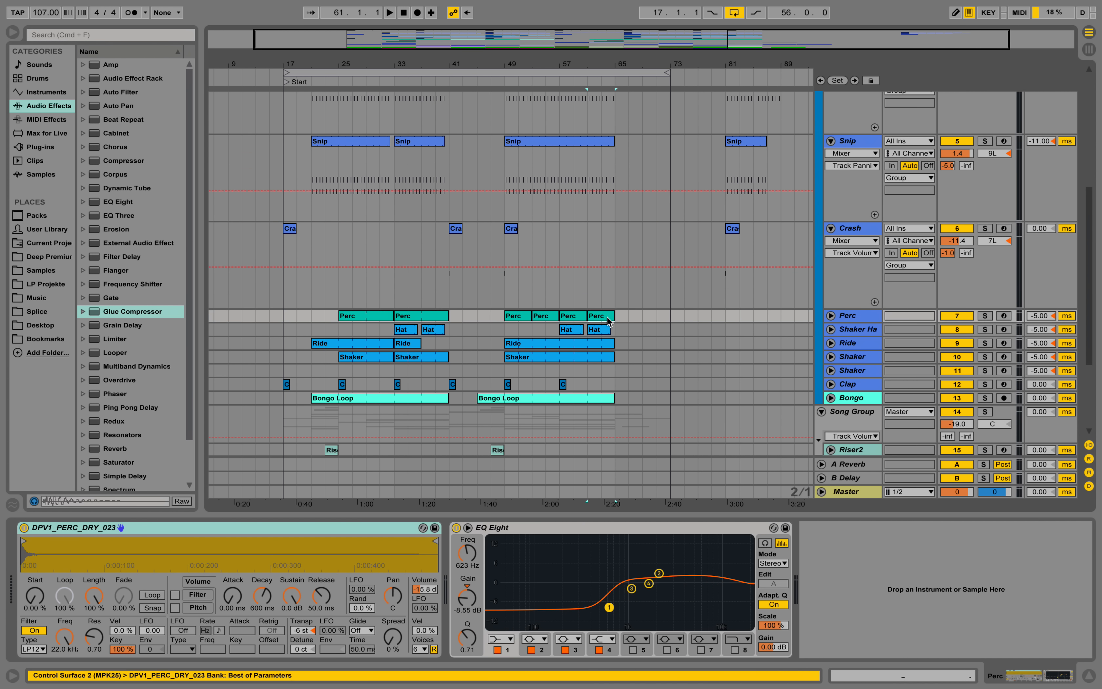
double_click(608, 316)
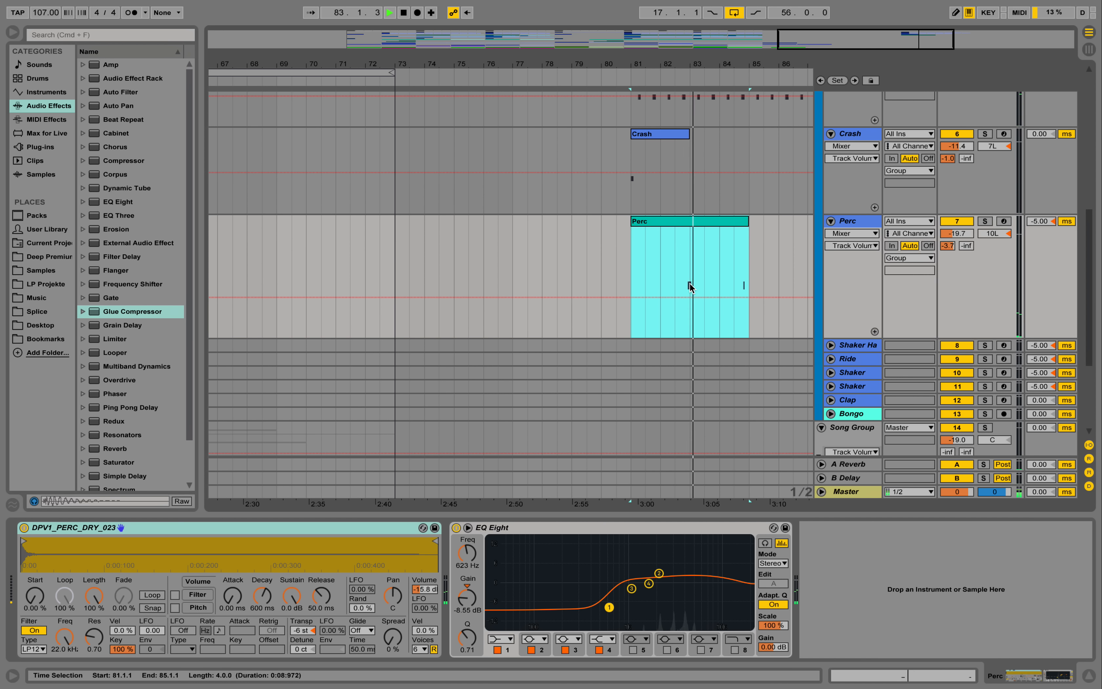
- Unfold the Shaker Hat track and copy its Hat clip at bar 57 to bar 81
key("space")
left_click_drag(676, 63, 676, 26)
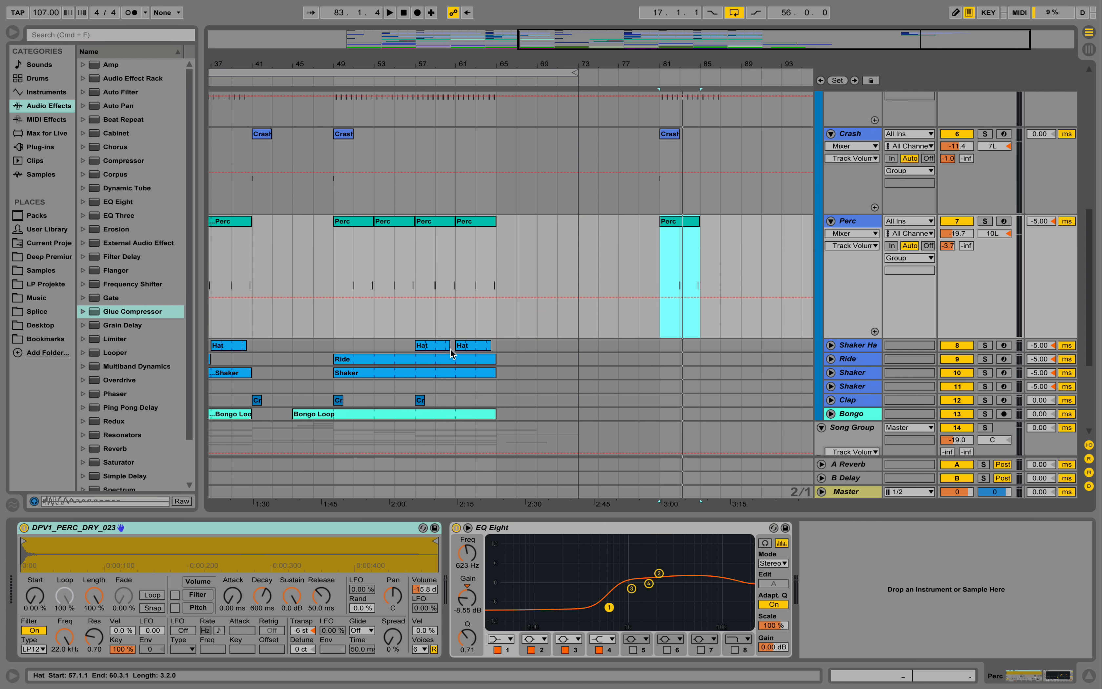
left_click(830, 345)
left_click(436, 352)
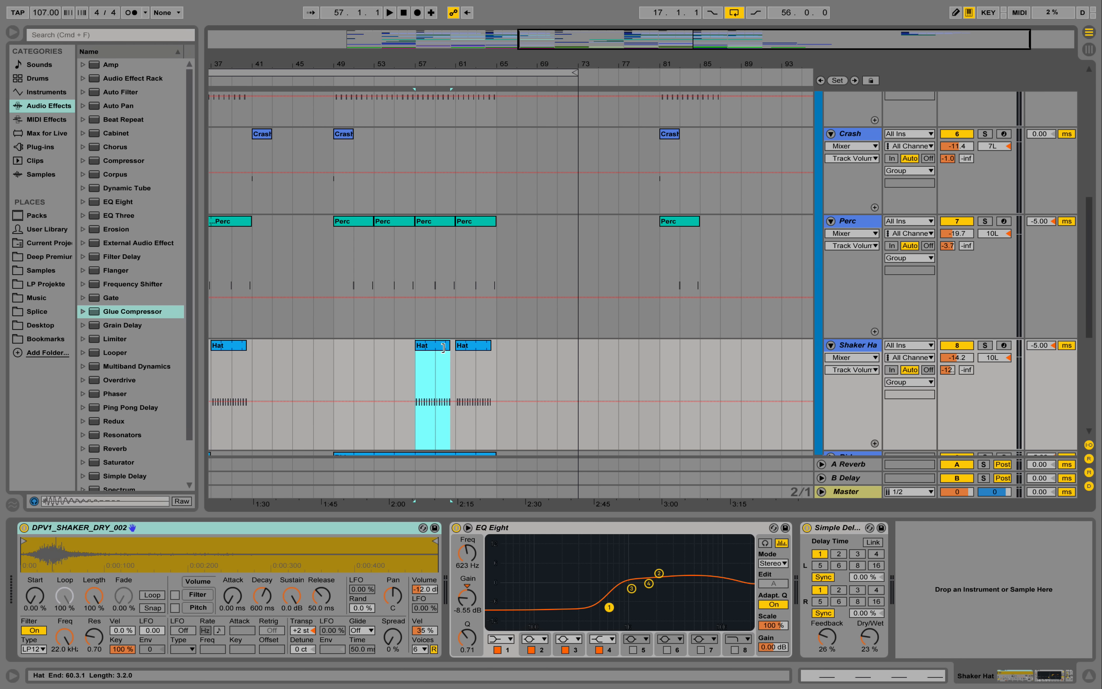
left_click_drag(438, 351, 678, 359)
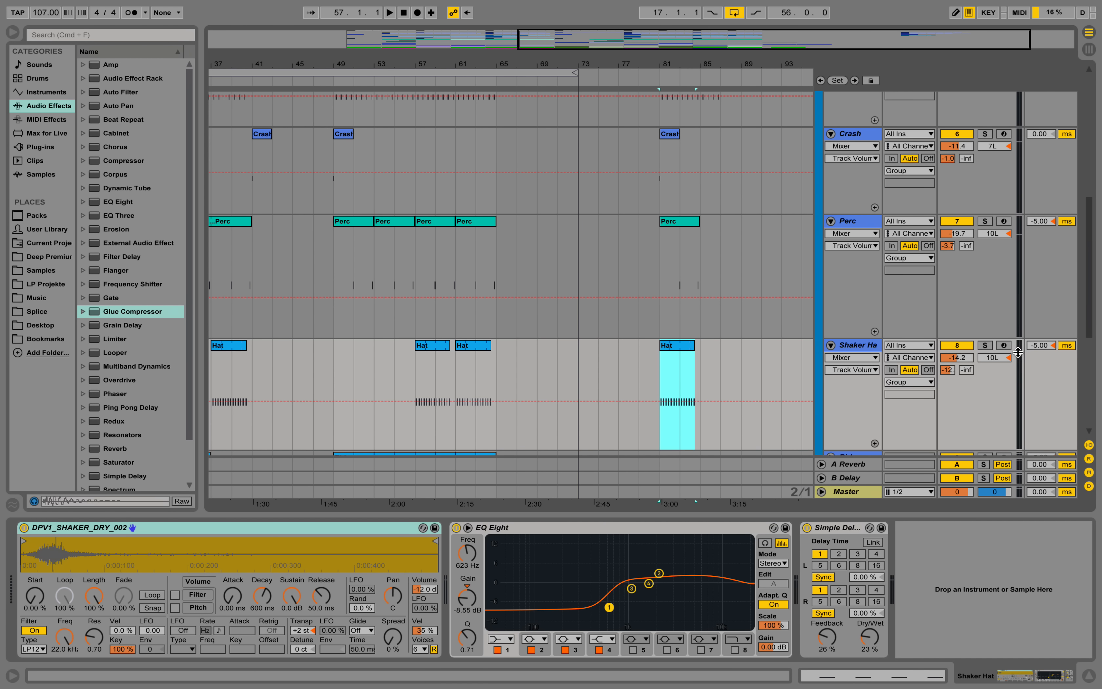
- Audition the copied Hat clip with the Shaker Hat track soloed, and clear the solo to hear it in the mix
left_click(985, 346)
key("space")
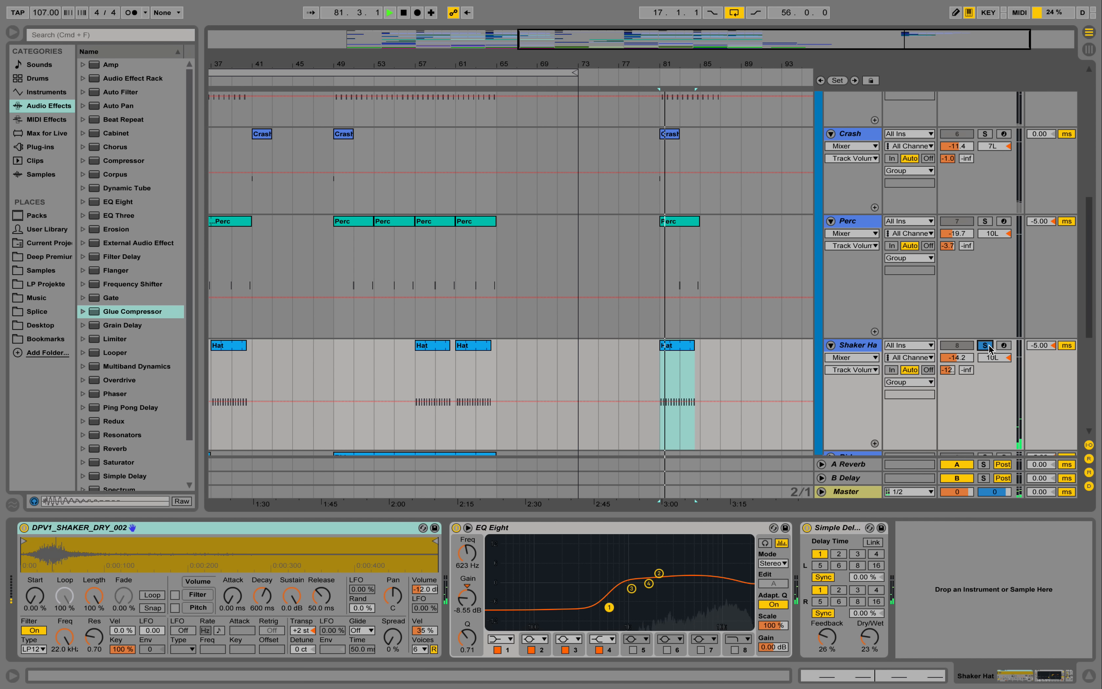
key("space")
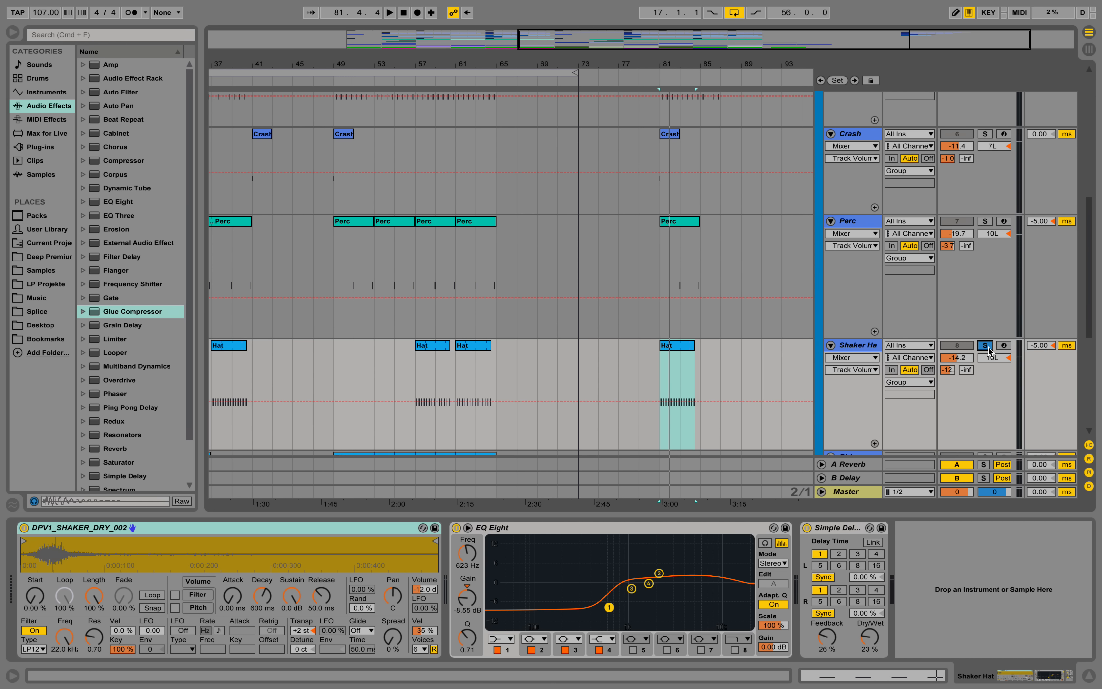
key("space")
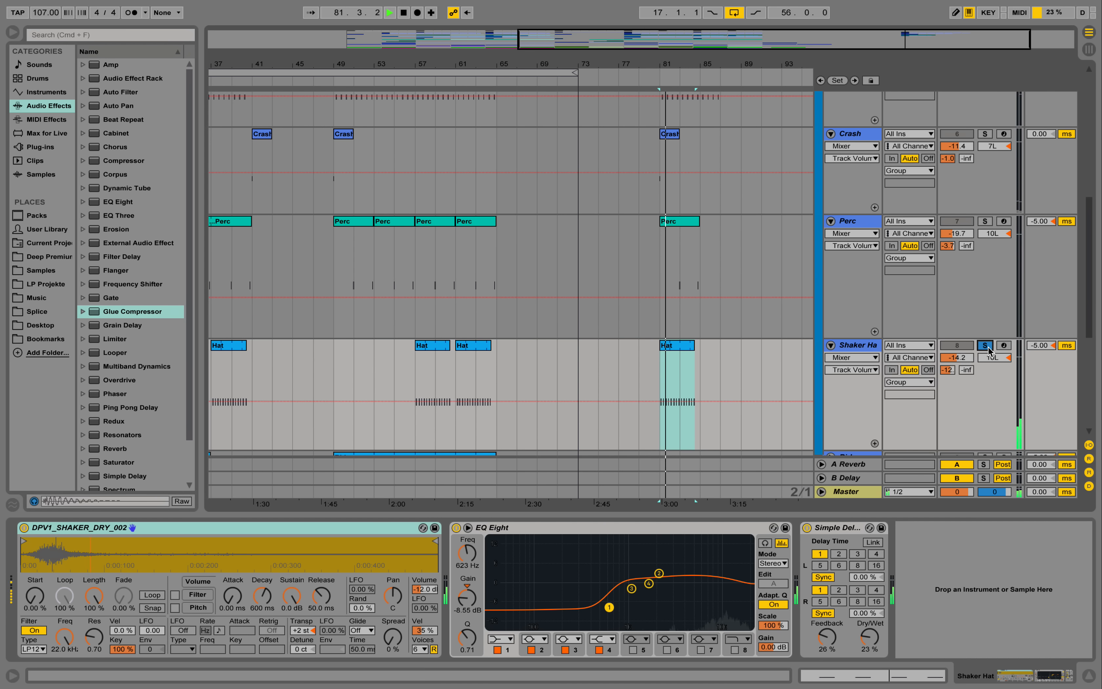
left_click(985, 345)
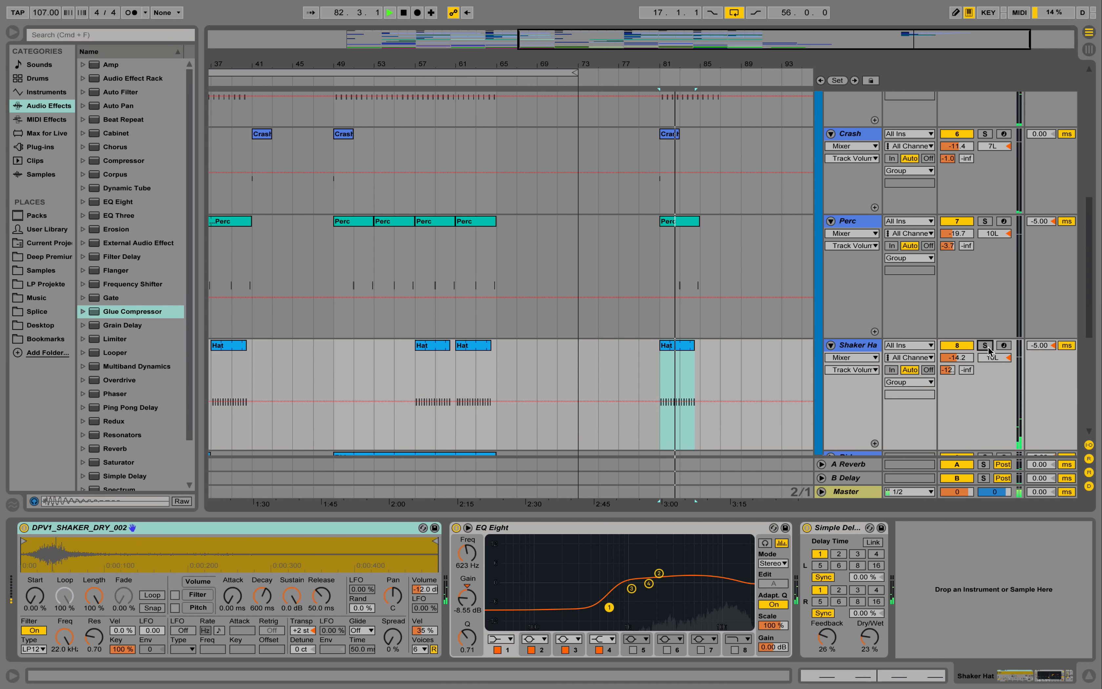
- Examine the copied Hat clip's notes, return to the track's devices and play the mix once more
double_click(674, 348)
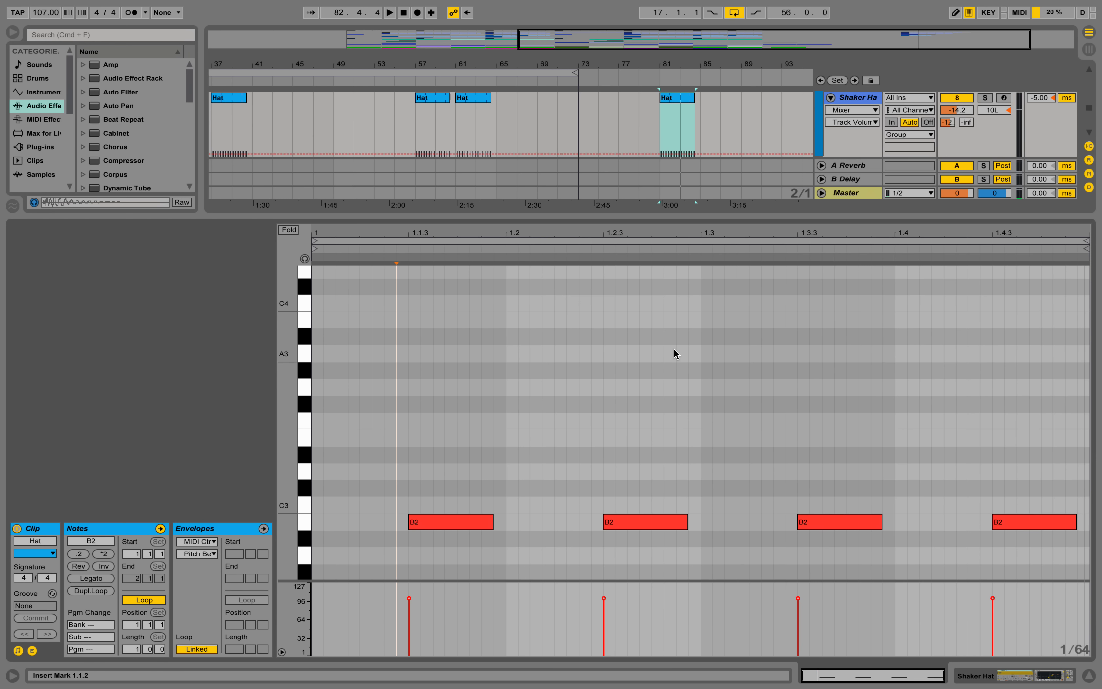
key("space")
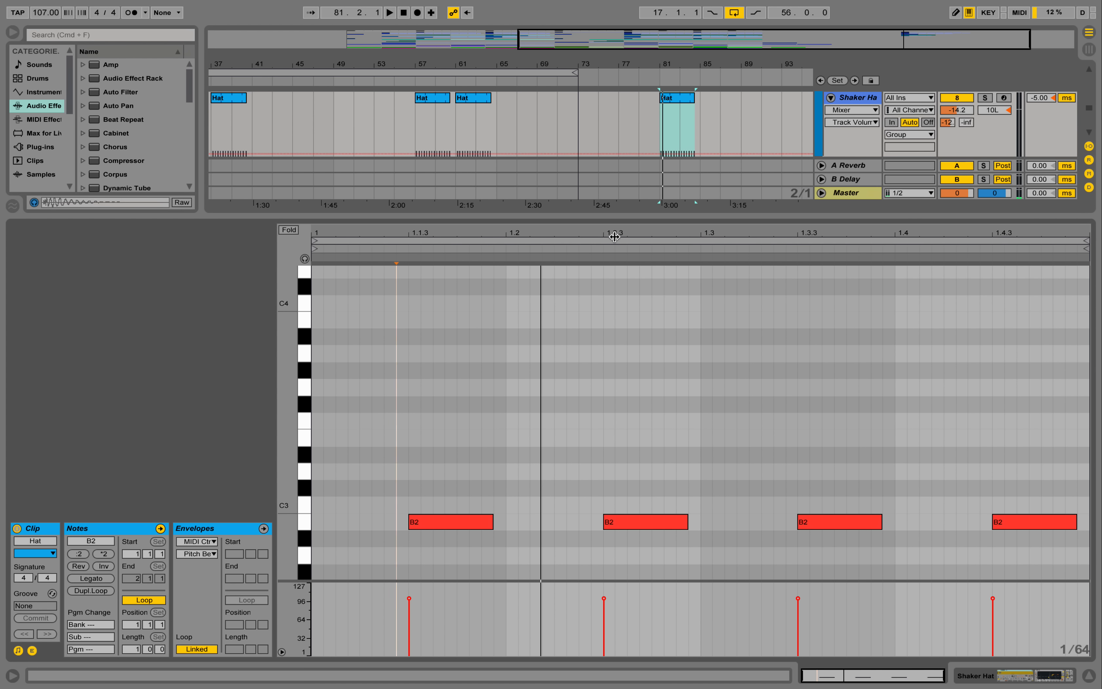
left_click(990, 678)
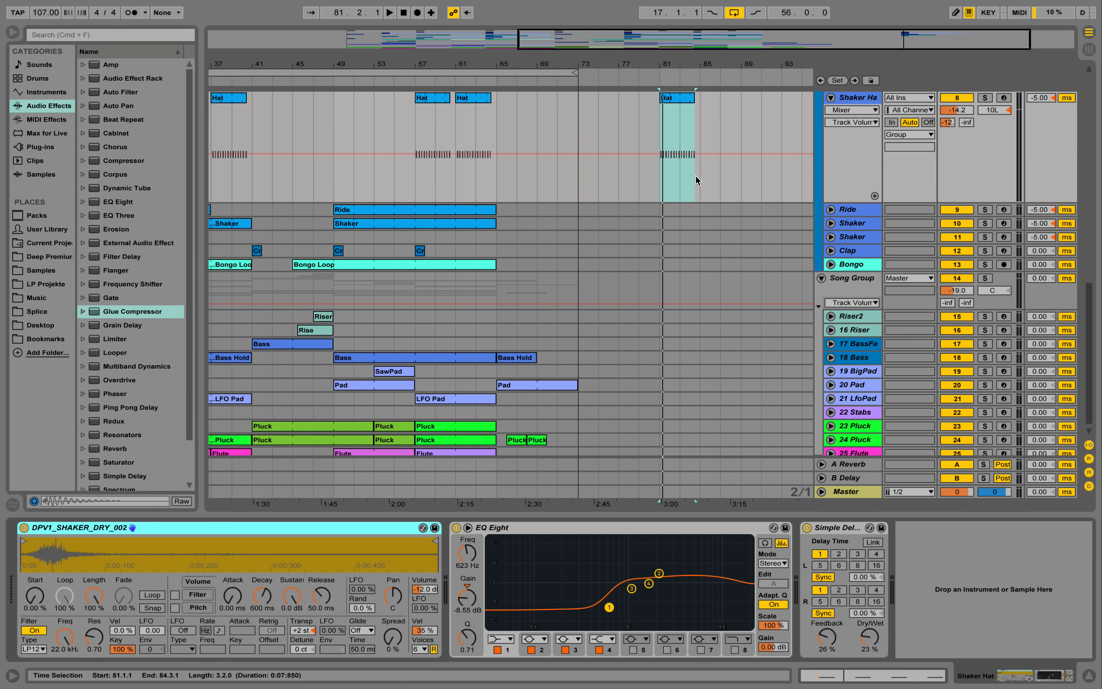
key("space")
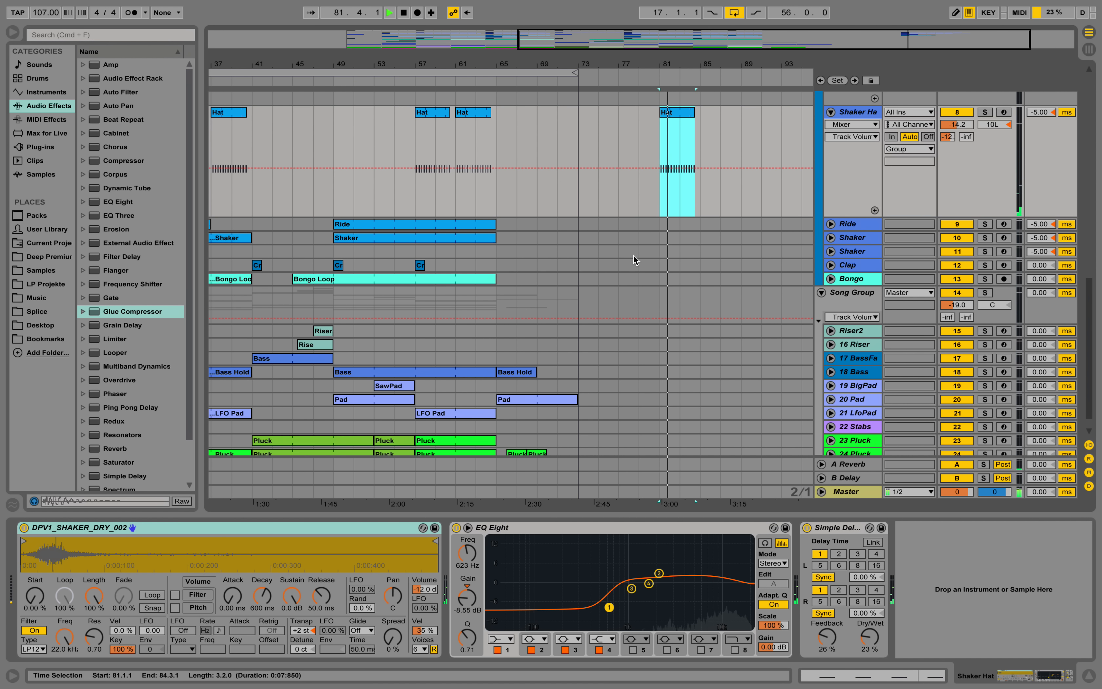
scroll(634, 256, "up", 3)
key("space")
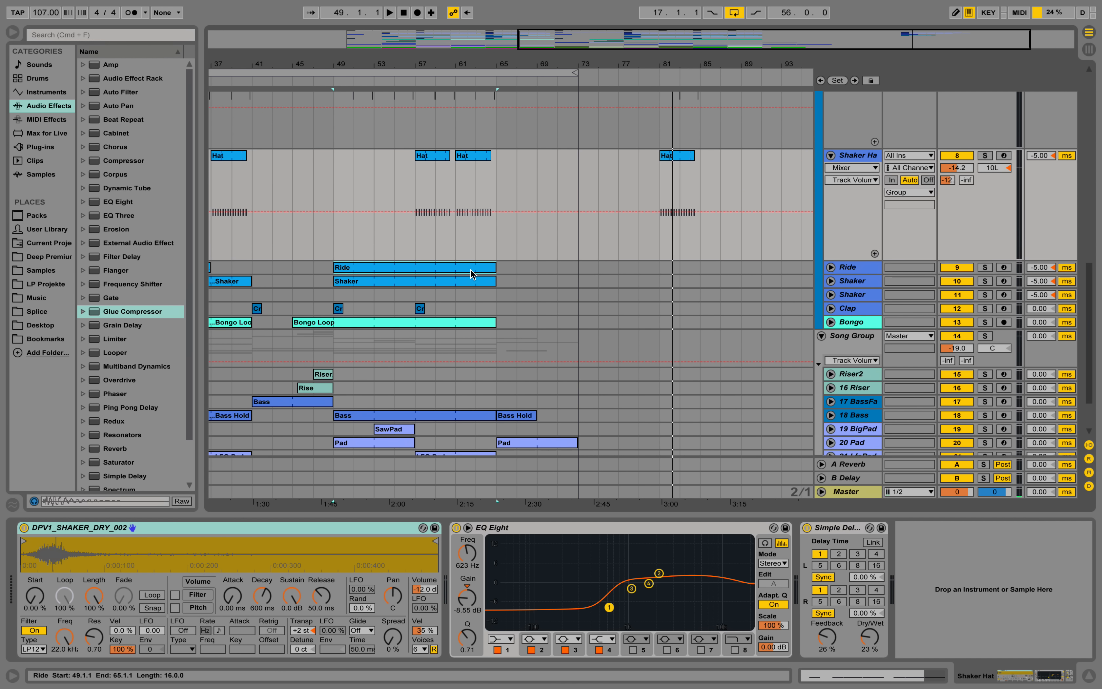
- Copy a four-bar section of the Ride clip to bar 81 and open the copy's notes
left_click(505, 268)
left_click_drag(505, 268, 674, 269)
double_click(679, 267)
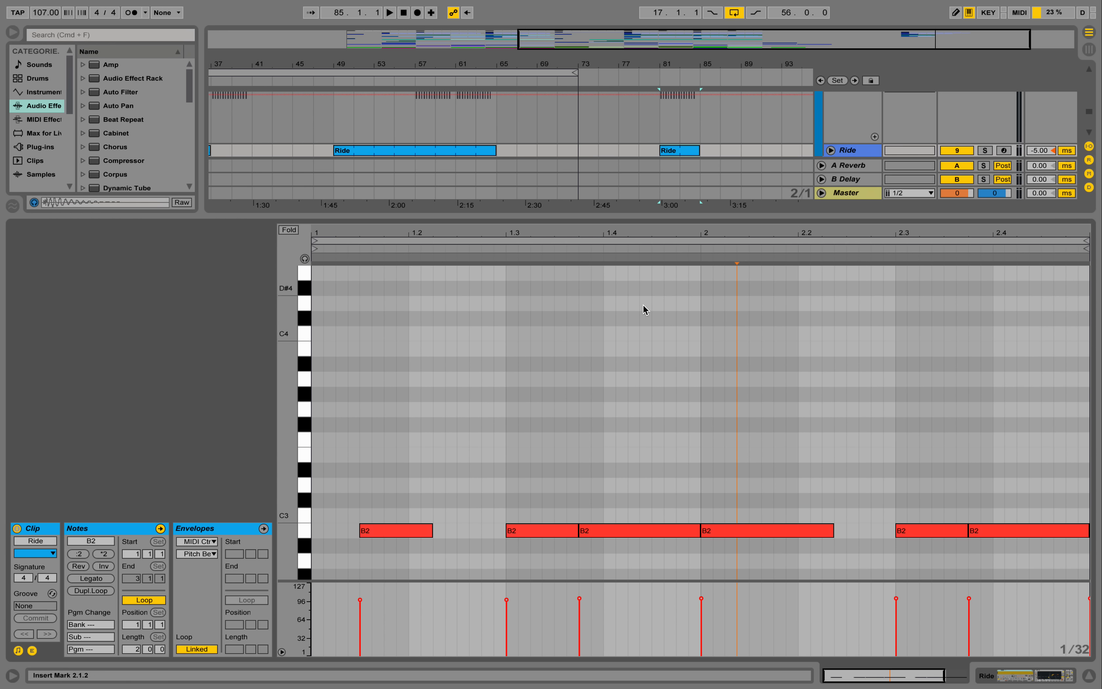
left_click(399, 508)
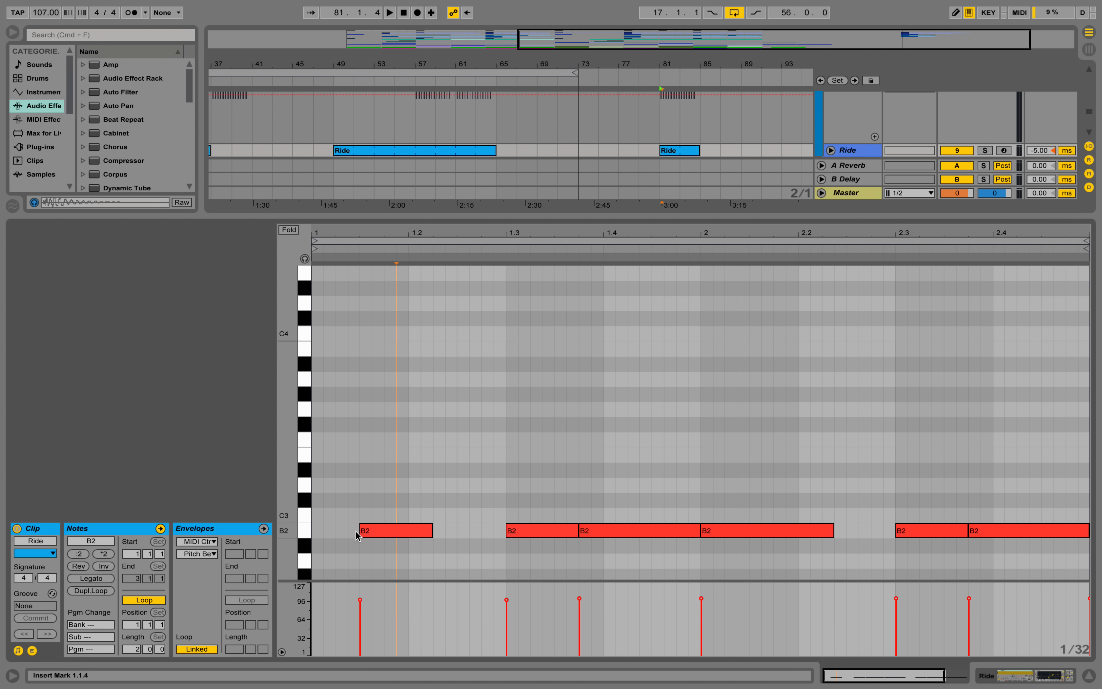
- Lengthen the copied Ride clip's first B2 note to beat 1.3 during soloed playback, show the track's devices and clear the solo
key("space")
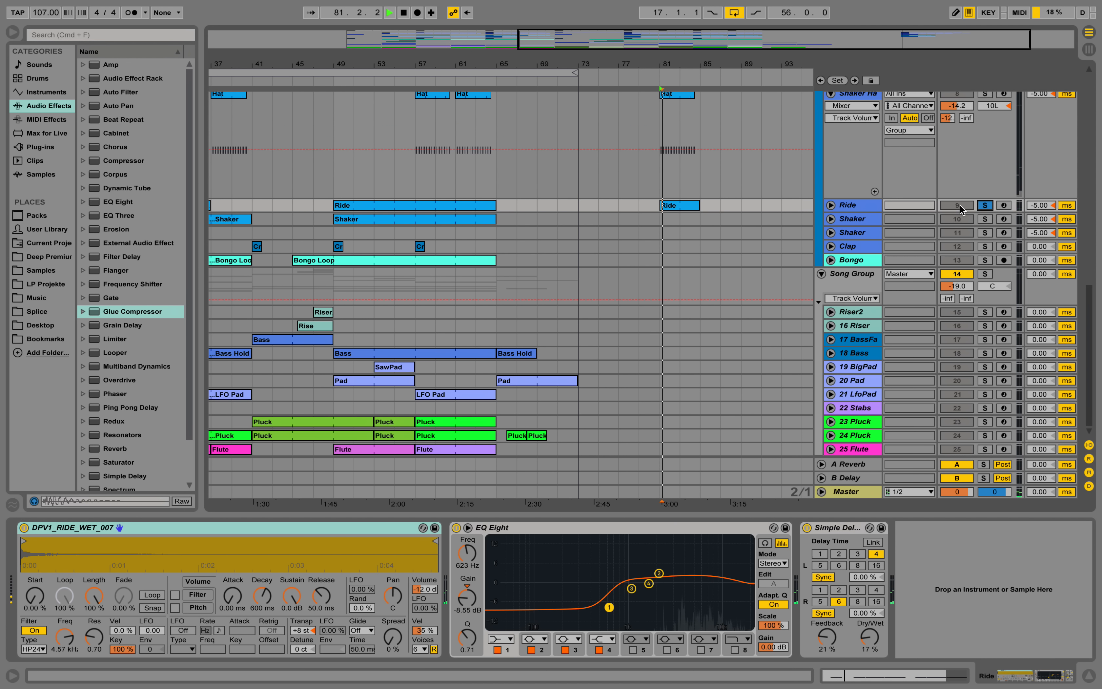
double_click(684, 205)
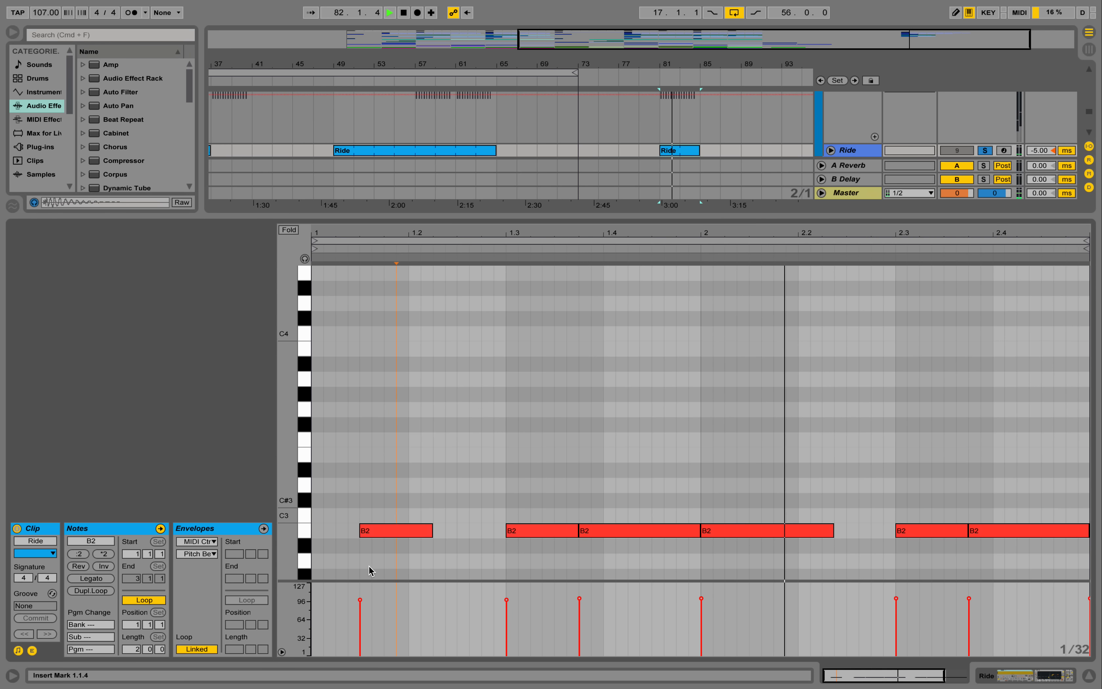
left_click_drag(432, 531, 502, 529)
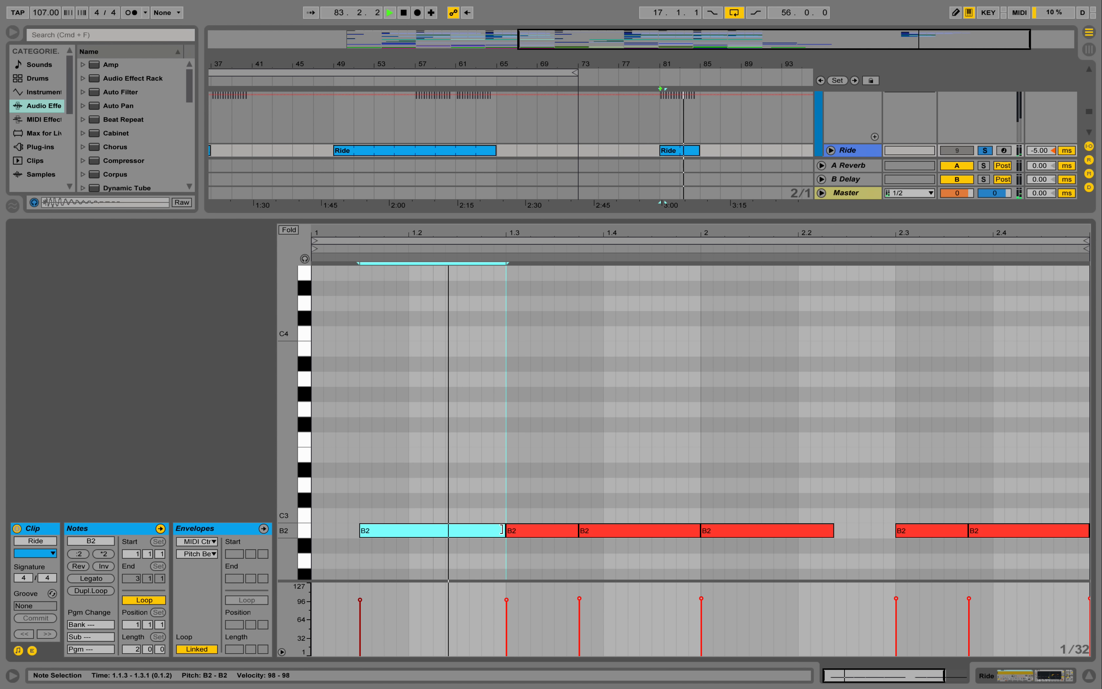
left_click(1020, 676)
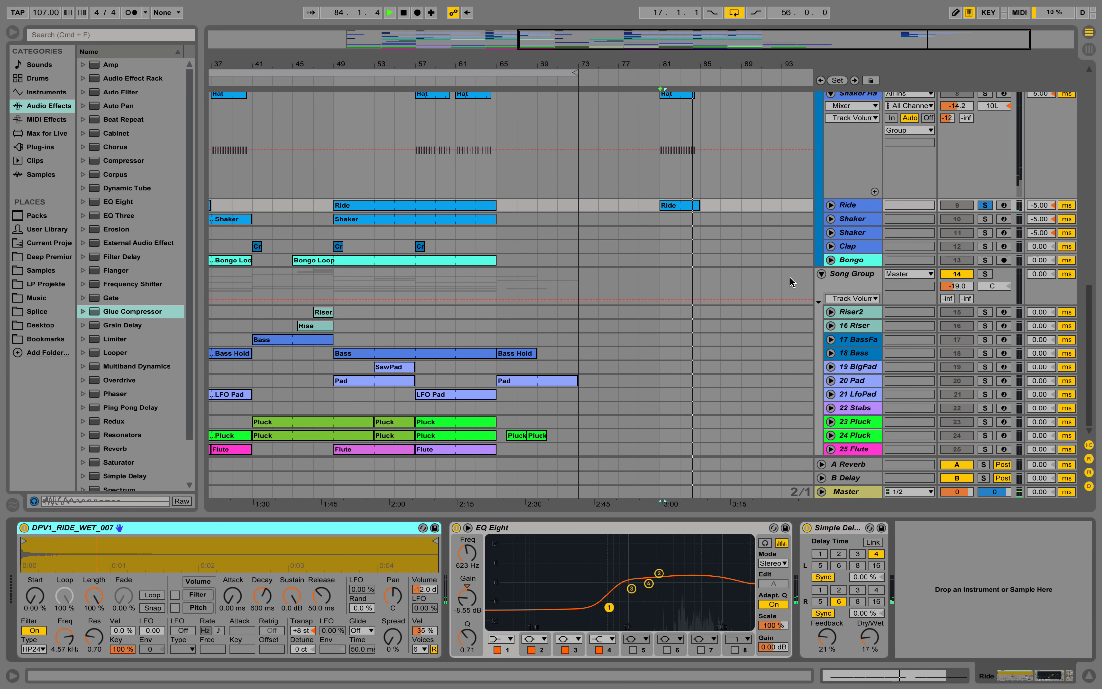
left_click(984, 206)
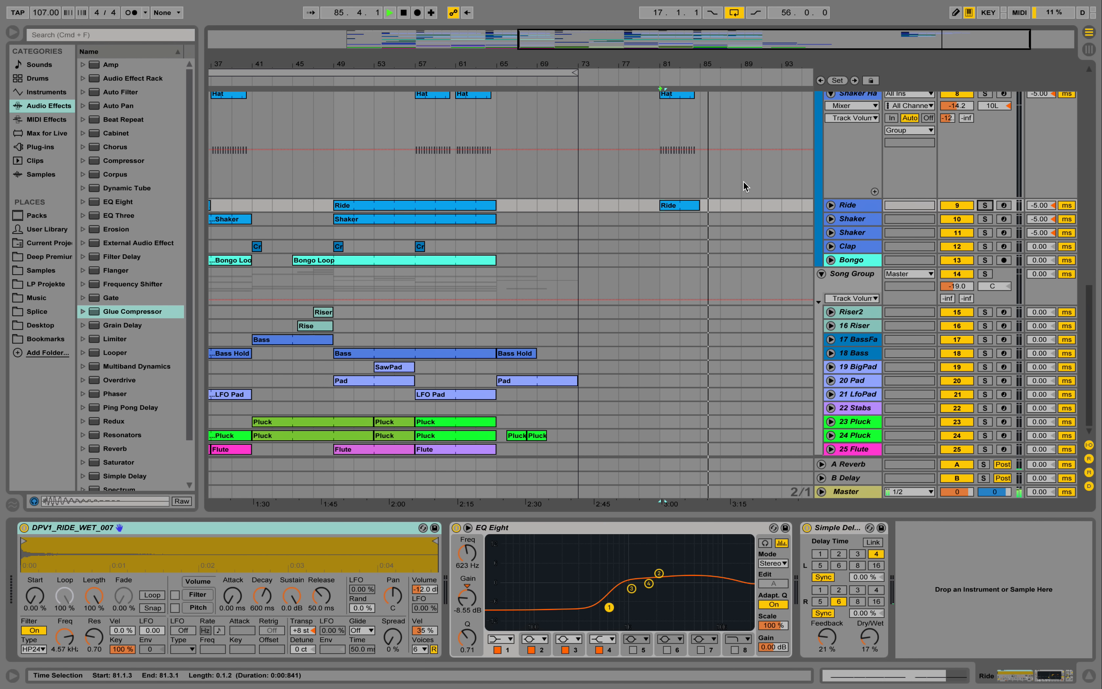
- Play the full mix from bar 81 to hear the copied Ride clip in context
left_click(664, 219)
key("space")
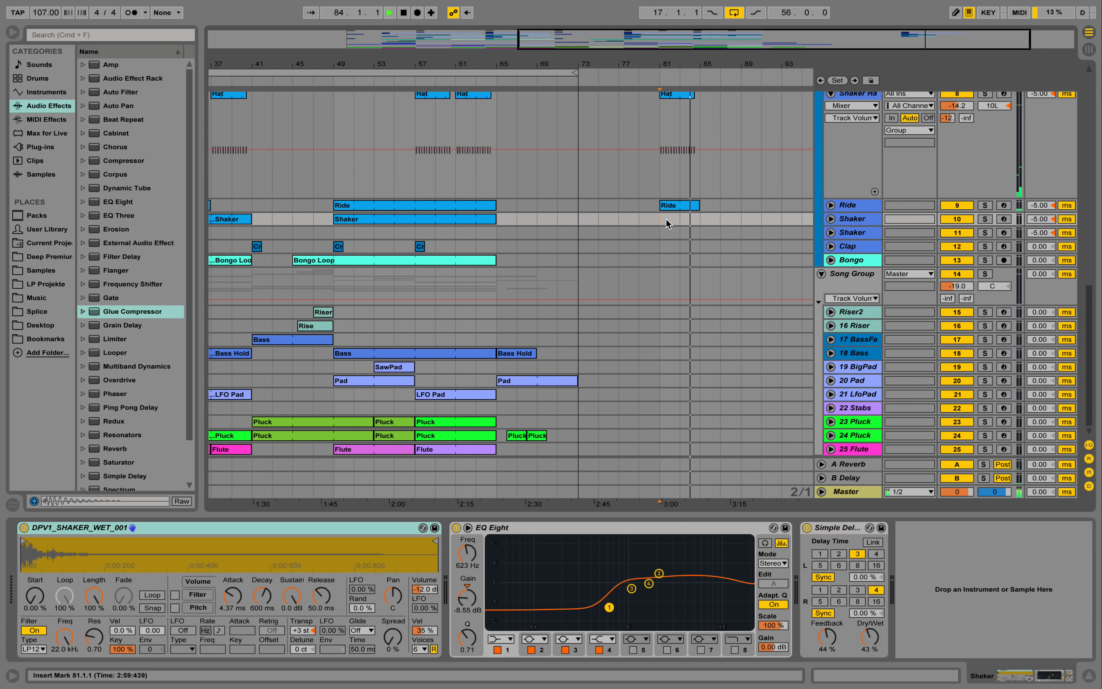
key("space")
- Unfold the first Shaker track, copy a six-bar section of its clip to bar 81 and open the copy's notes
left_click(831, 219)
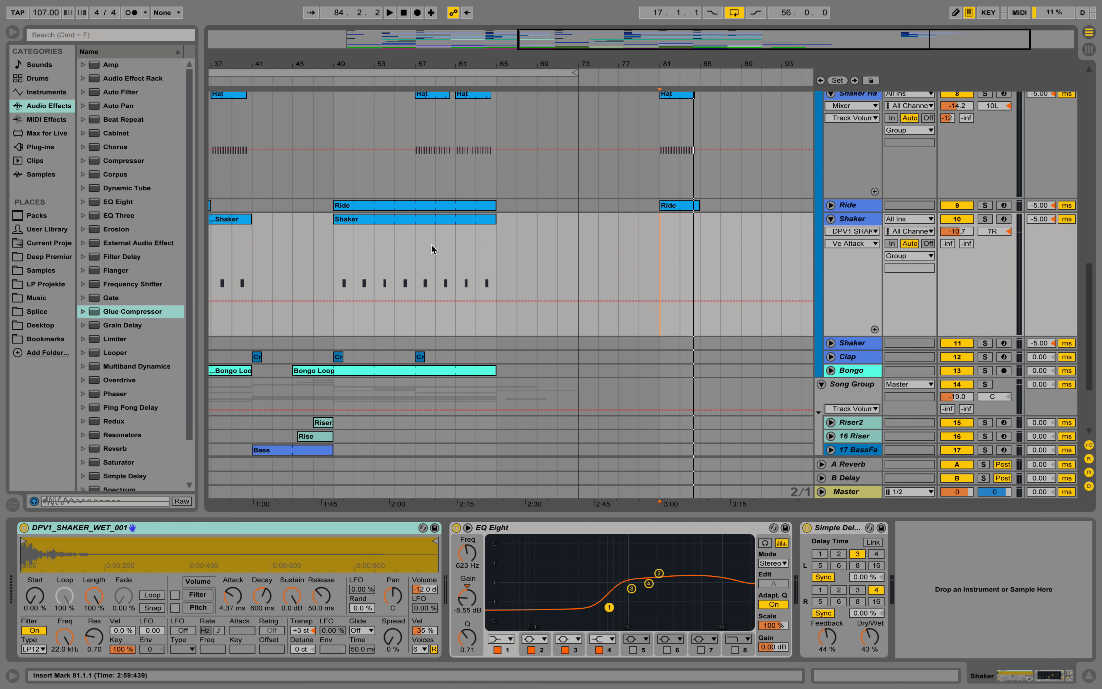
left_click_drag(433, 249, 488, 247)
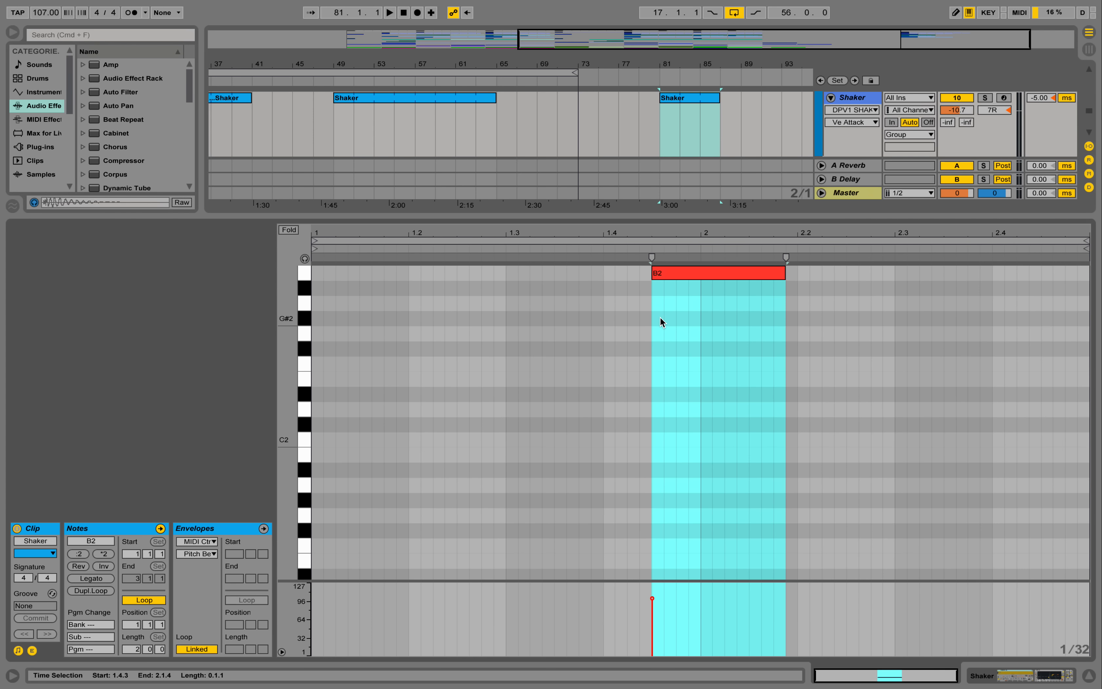
left_click(661, 321)
- Turn on note preview, select the copied Shaker clip's B2 note to hear it and return to the track's devices
scroll(658, 320, "up", 2)
left_click_drag(636, 286, 311, 248)
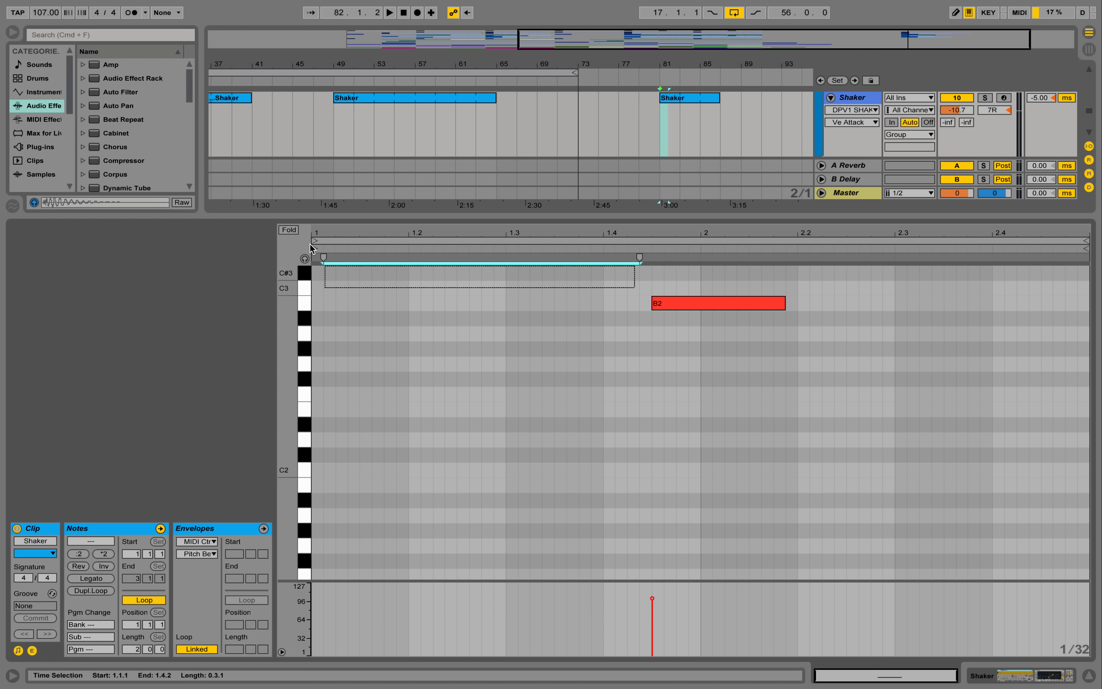
left_click(305, 258)
left_click_drag(573, 288, 753, 364)
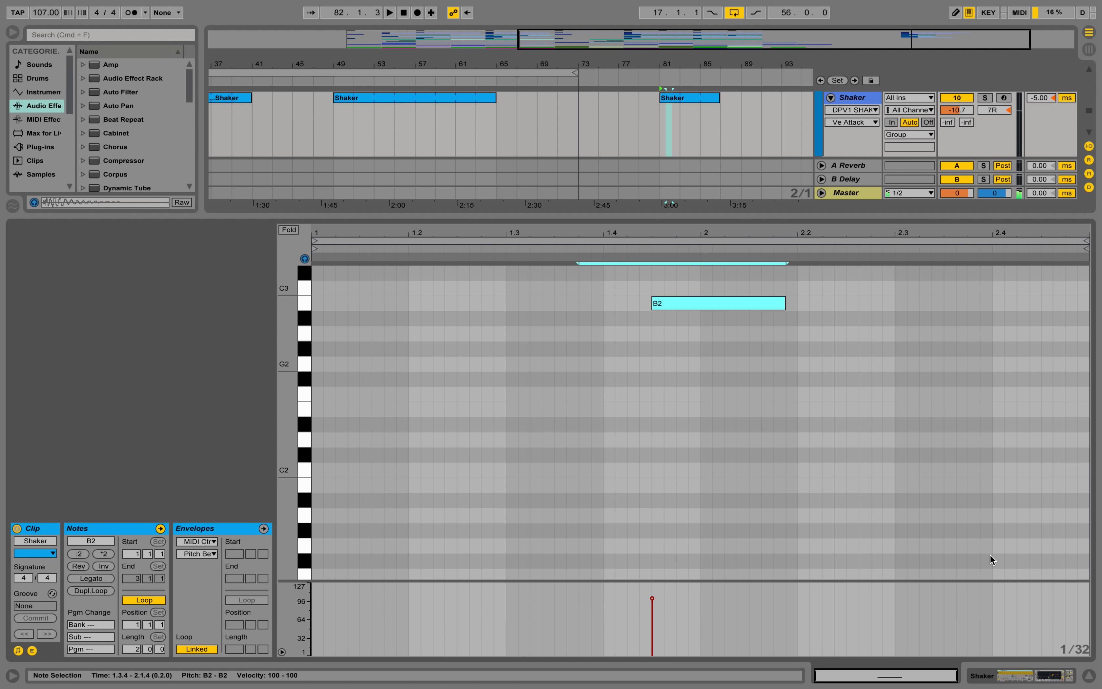
left_click(1046, 676)
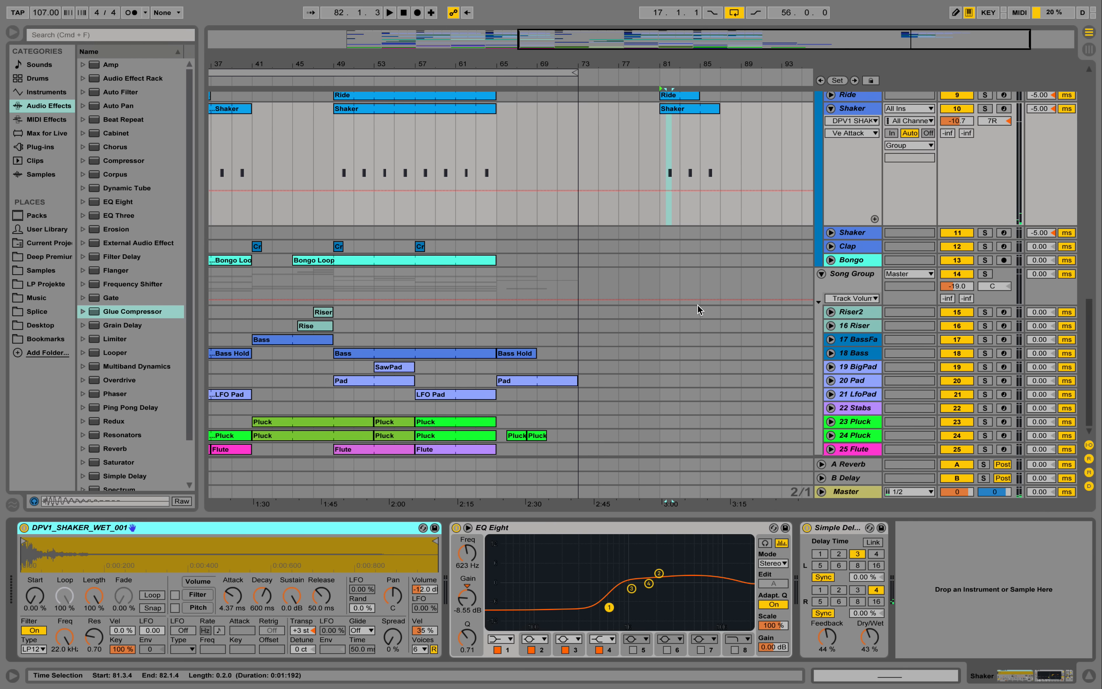
- Audition the copied Shaker clip in the mix from bar 81 and delete the empty second Shaker track
left_click(665, 126)
key("space")
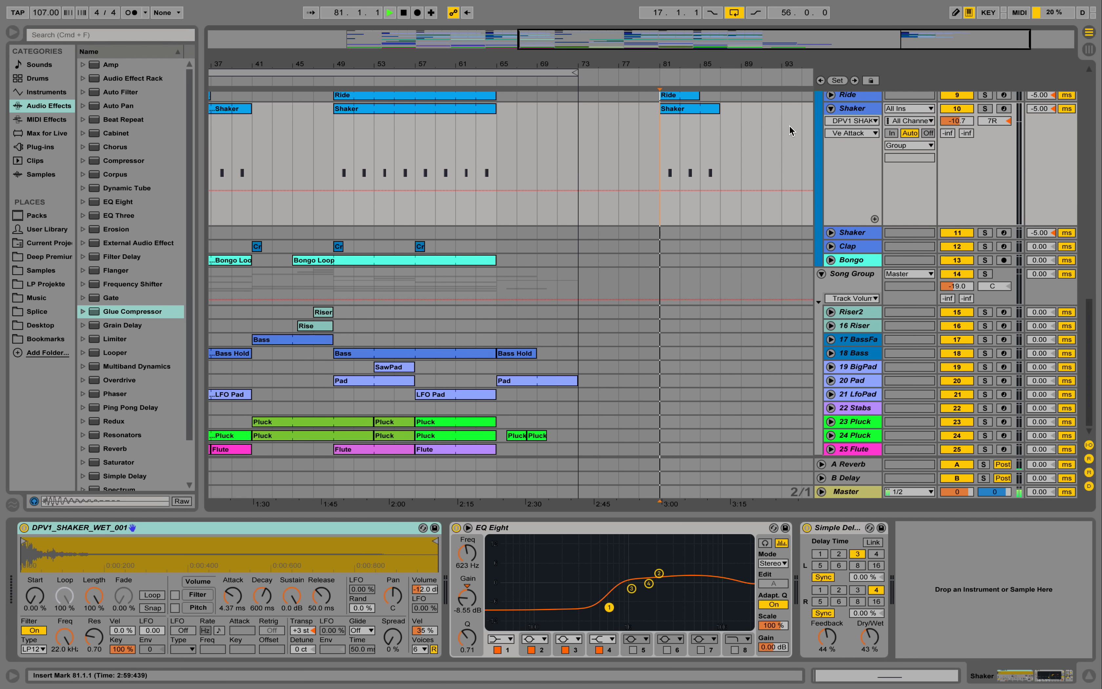
scroll(775, 159, "up", 1)
- Undo the lengthening of the CrashClap clip at bar 57 and copy that clip to bar 81
left_click_drag(673, 63, 647, 51)
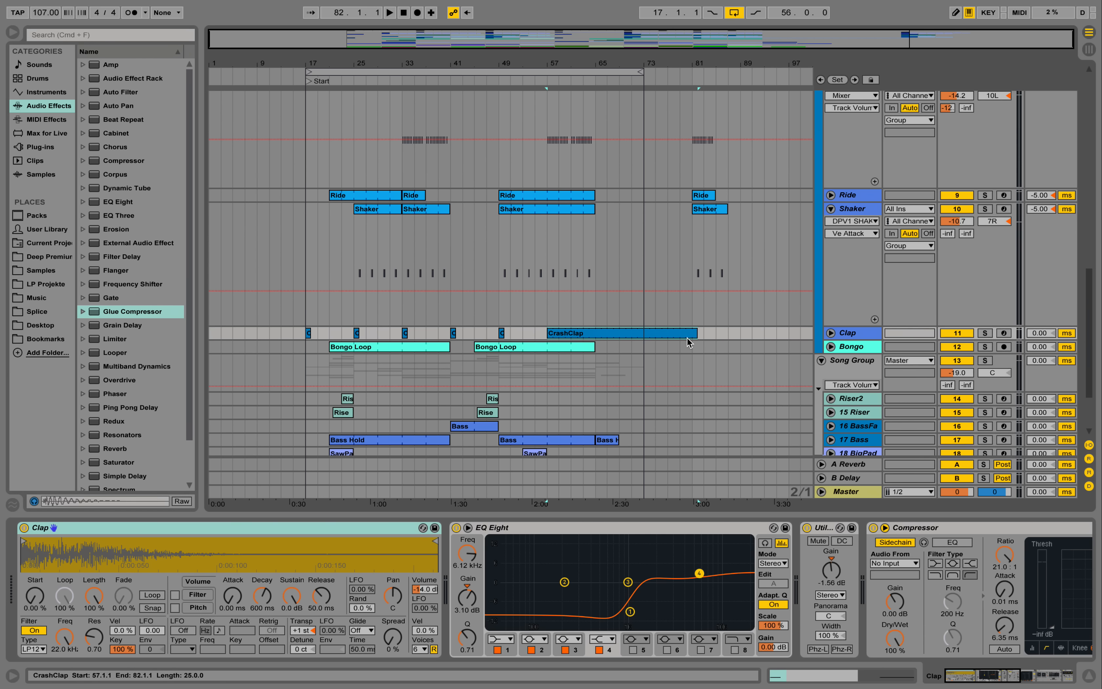
key("super+z")
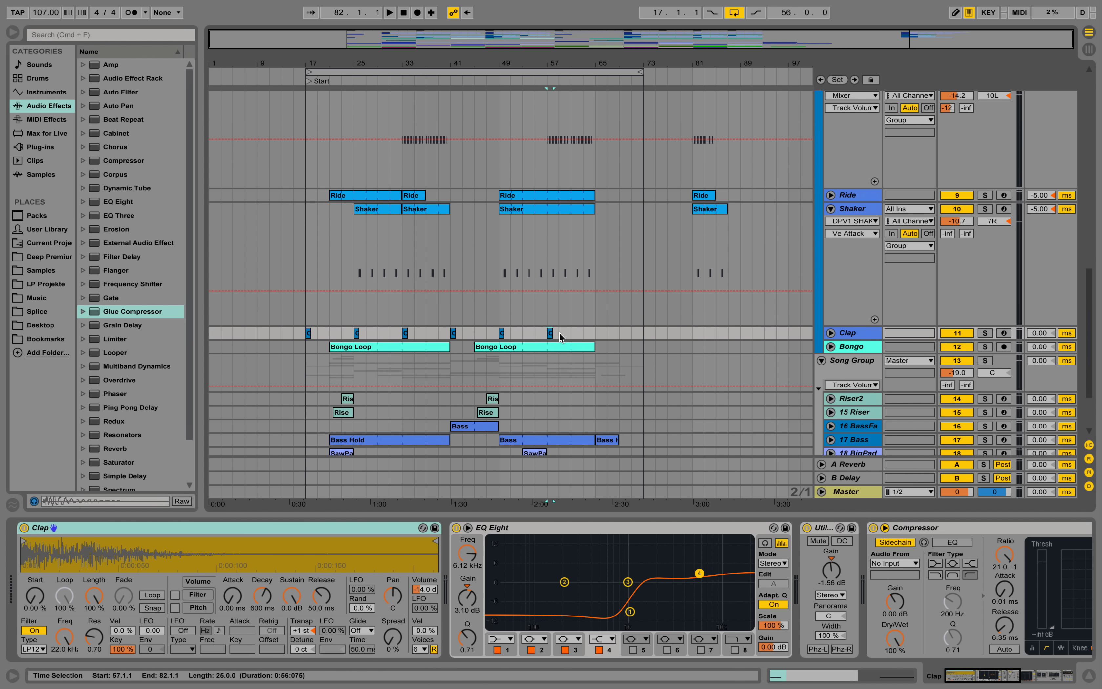
left_click_drag(550, 333, 699, 336)
- Audition the copied CrashClap clip from bar 81, unfold the Clap track and show its Reverb and Auto Pan devices
key("space")
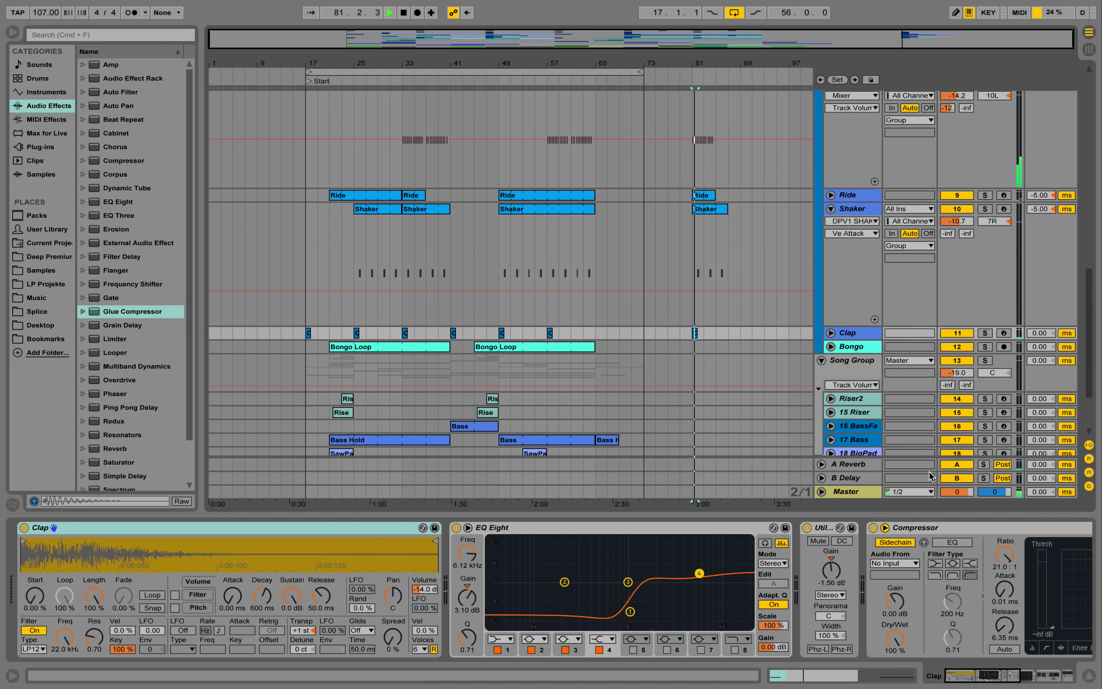
left_click(830, 333)
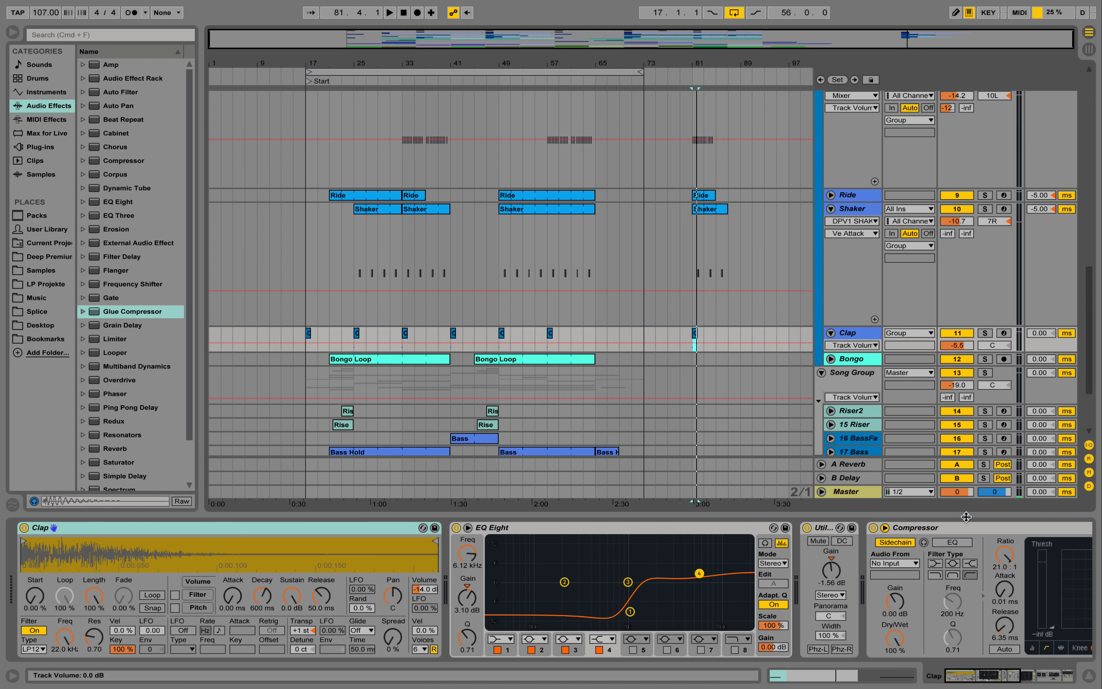
left_click_drag(986, 681, 1050, 682)
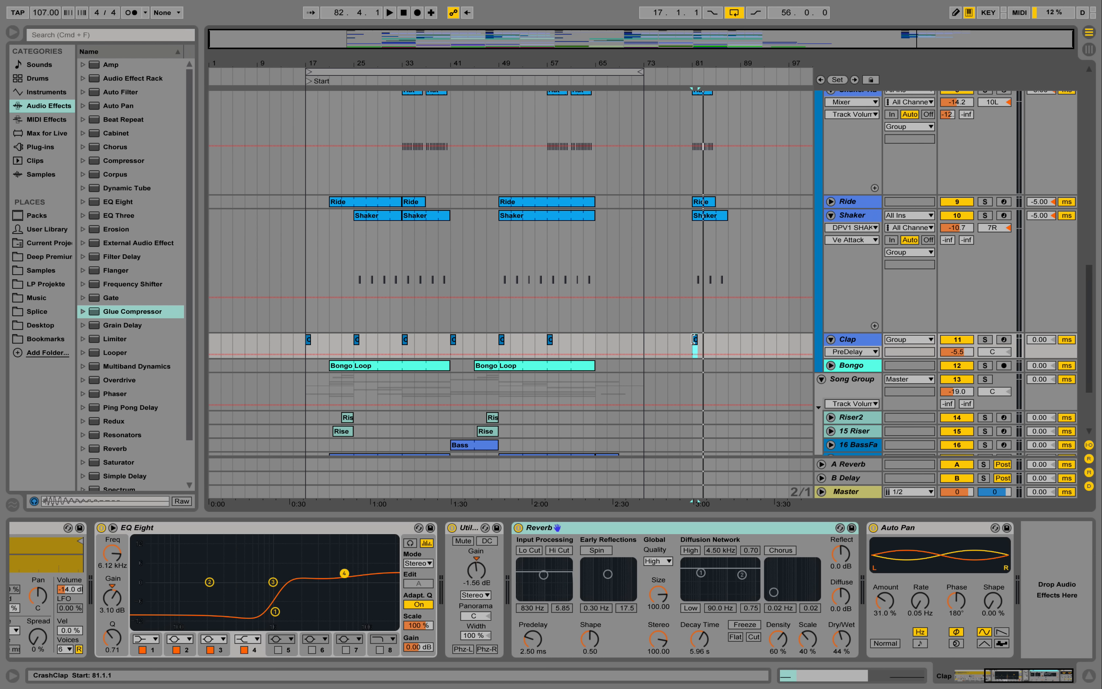
left_click(695, 339)
key("space")
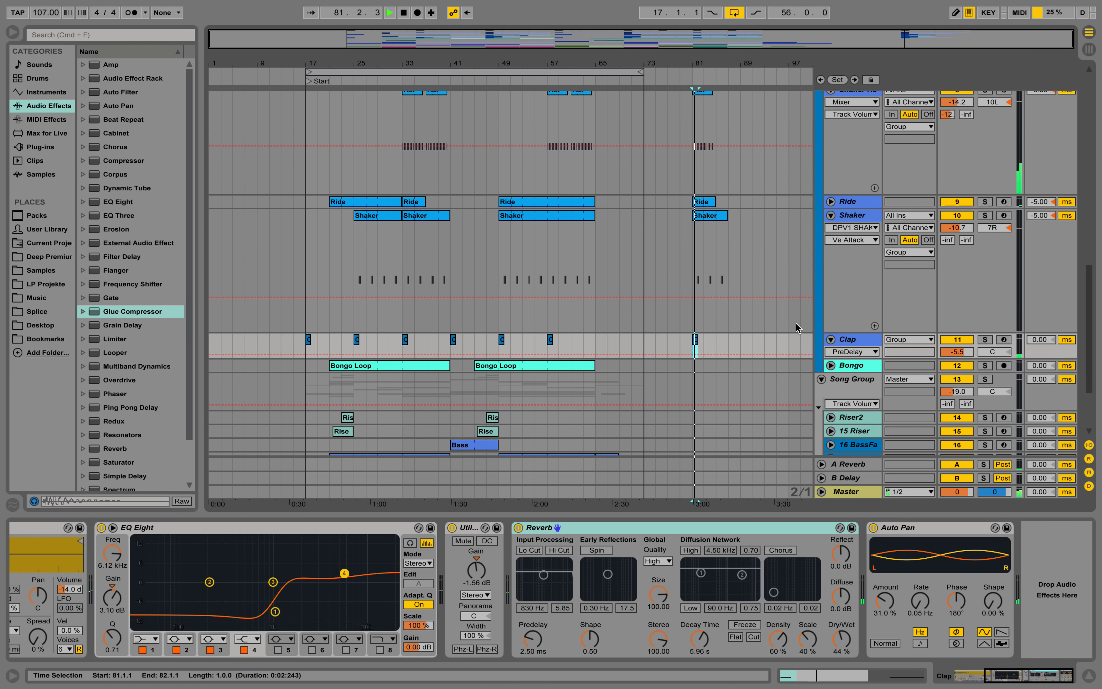
key("space")
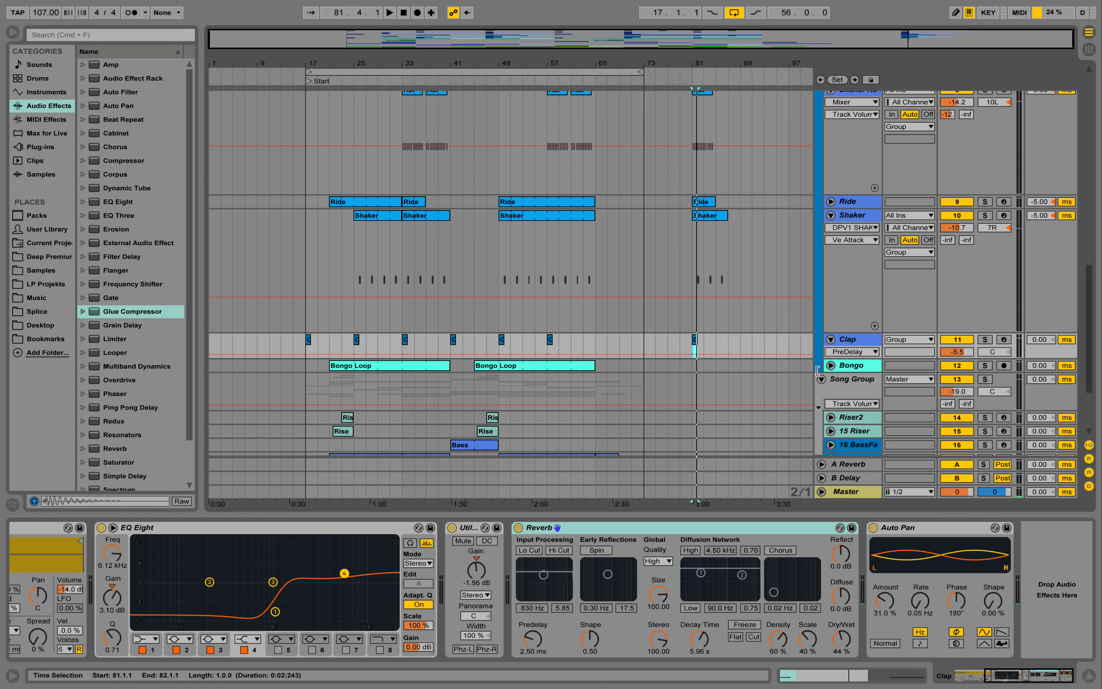
- Unfold the Bongo track, copy a four-bar section of the Bongo Loop clip to bar 81 and solo the track
left_click(831, 365)
left_click_drag(608, 378, 706, 372)
left_click_drag(699, 64, 545, 153)
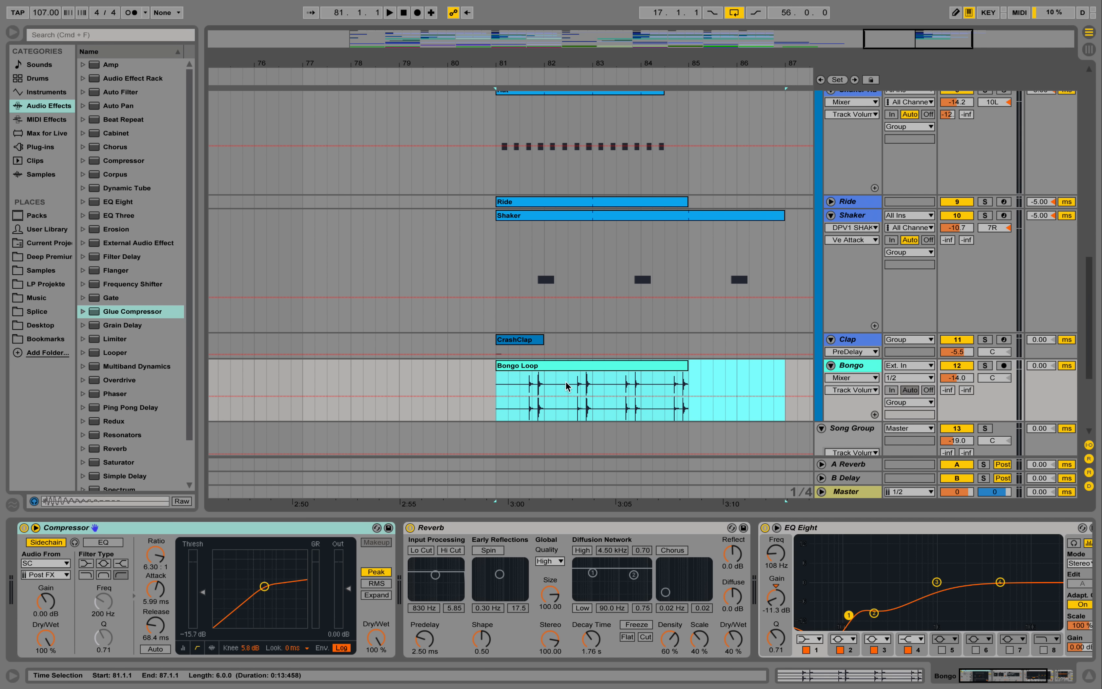
left_click(984, 369)
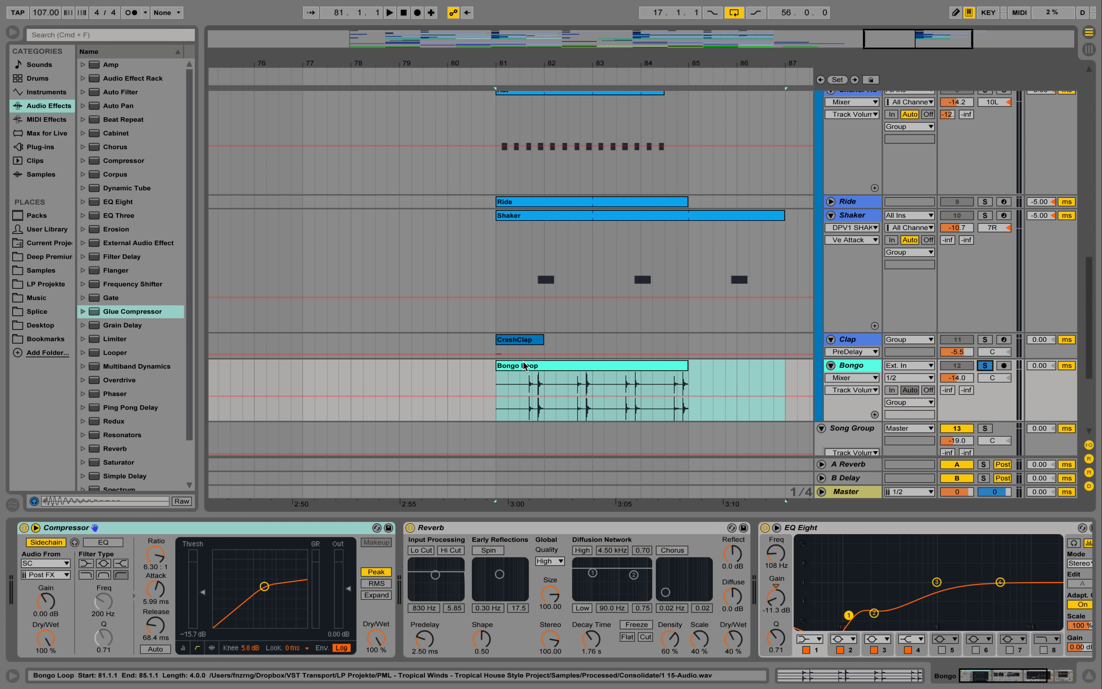
- Audition the soloed Bongo Loop clip from bar 81 and show the track's Reverb, EQ Eight and Auto Filter devices
left_click(520, 386)
key("space")
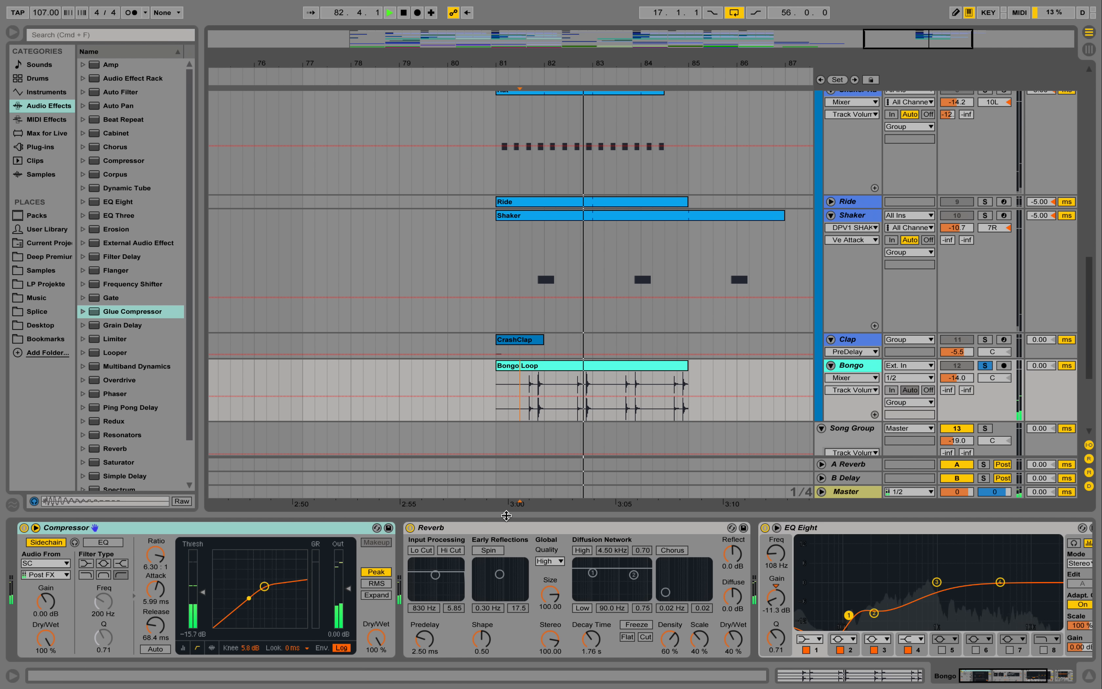
left_click(1007, 678)
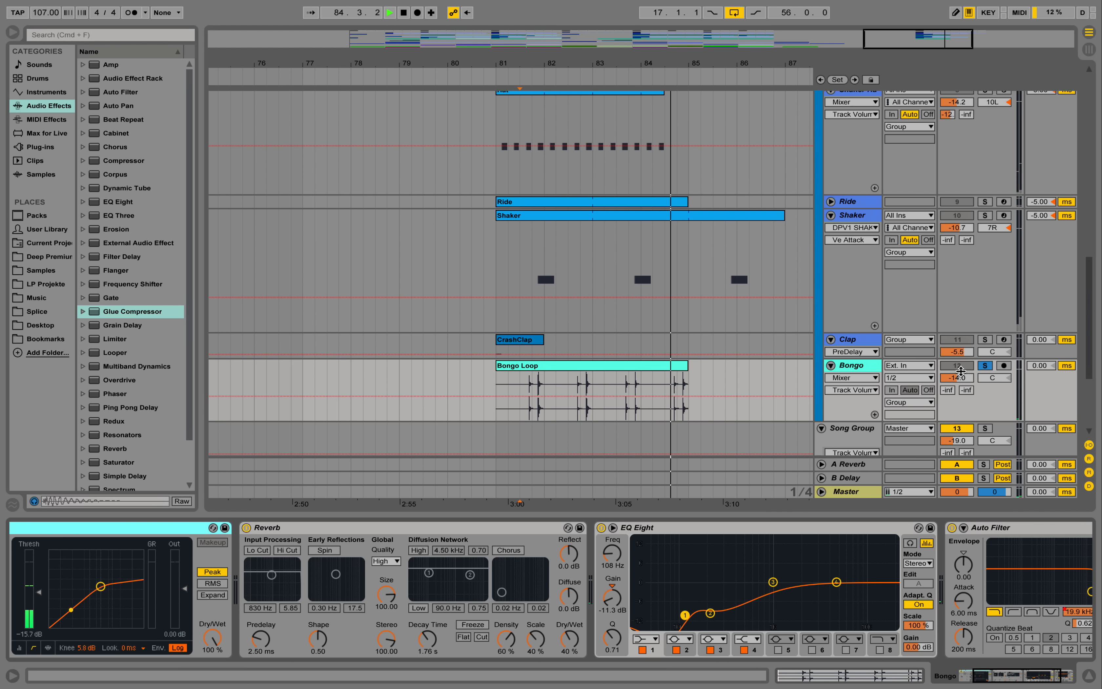
- Unsolo the Bongo track and audition the whole drum mix from bar 81
left_click(985, 367)
key("space")
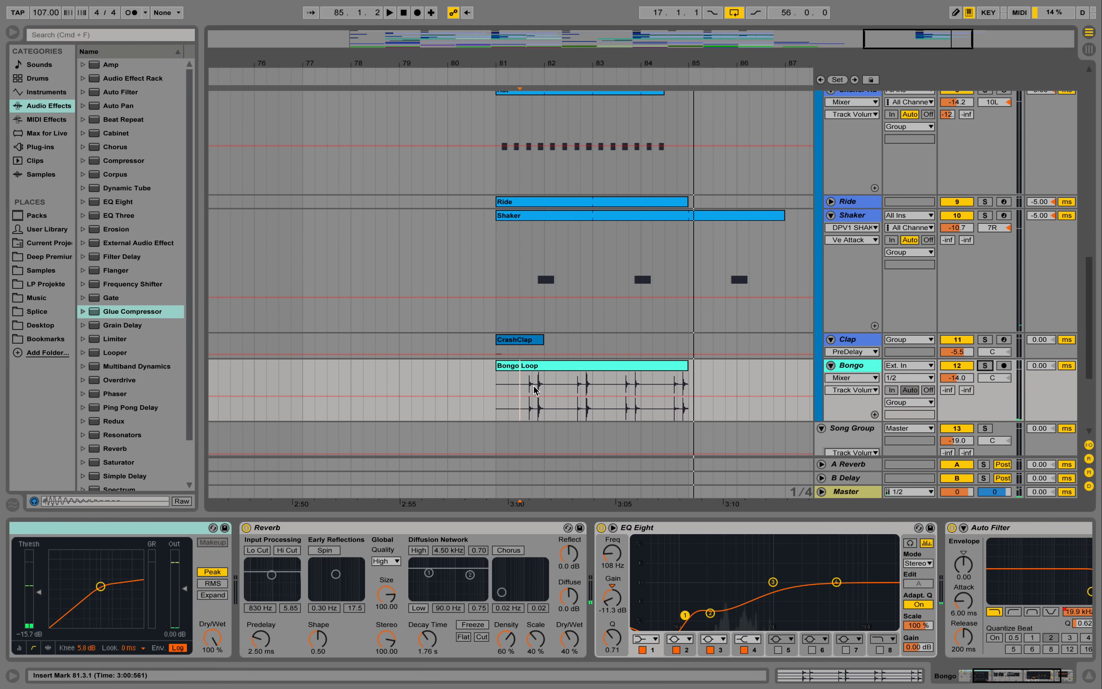
left_click(498, 394)
key("space")
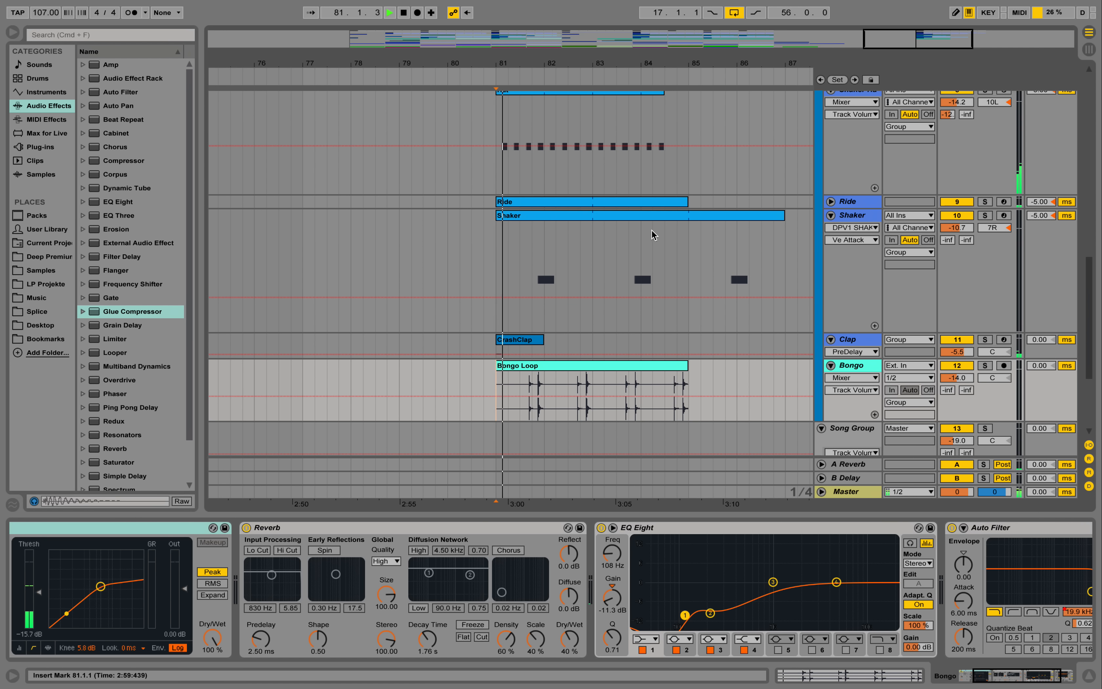
- Fold the Shaker, Bongo, Shaker Hat and Perc tracks while the mix plays
left_click(832, 215)
left_click(831, 256)
scroll(829, 263, "up", 3)
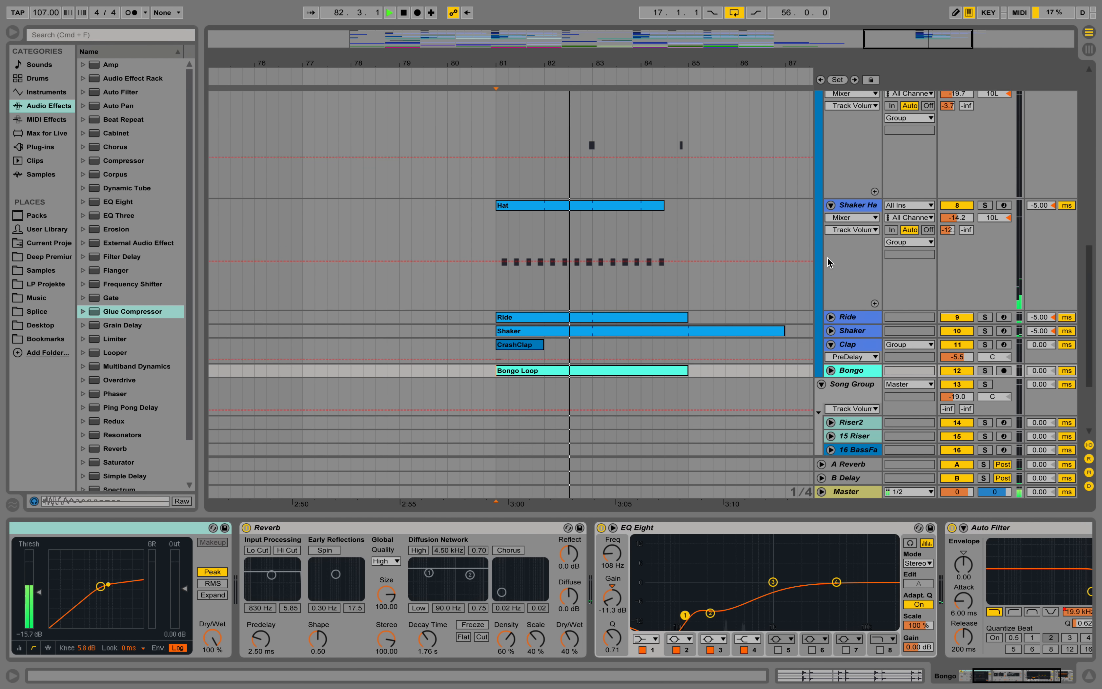
scroll(829, 263, "up", 2)
left_click(831, 264)
left_click(831, 140)
- Fold the Crash track, both Snip tracks and the Kick track, and stop playback
scroll(818, 191, "up", 1)
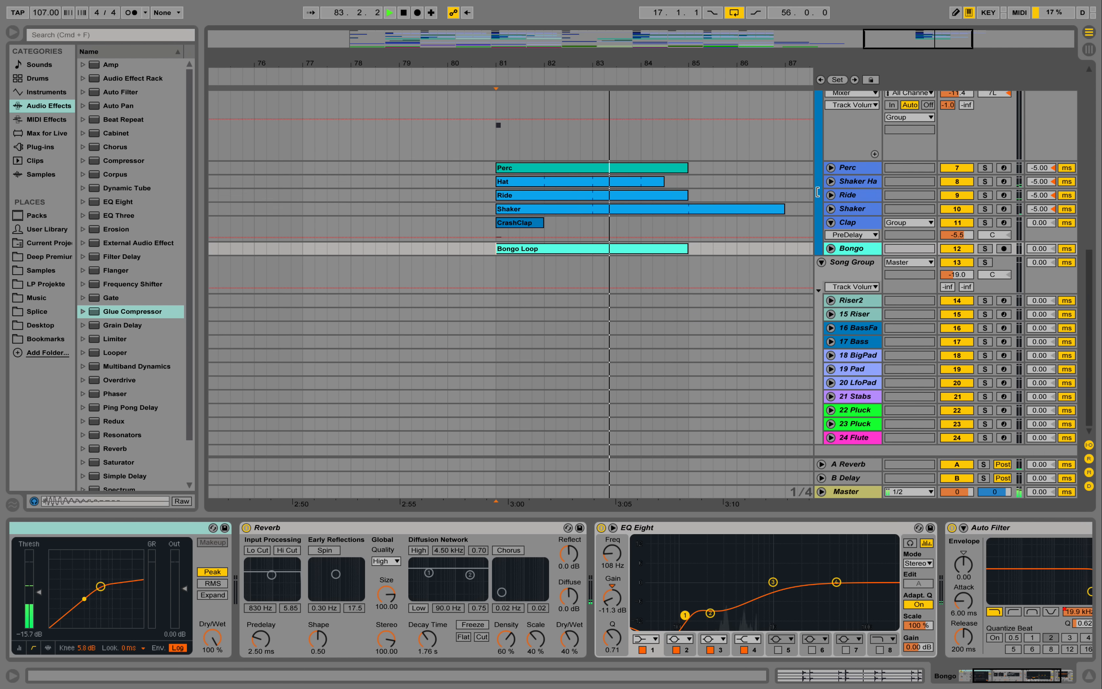
scroll(818, 192, "up", 4)
left_click(830, 211)
scroll(829, 213, "up", 3)
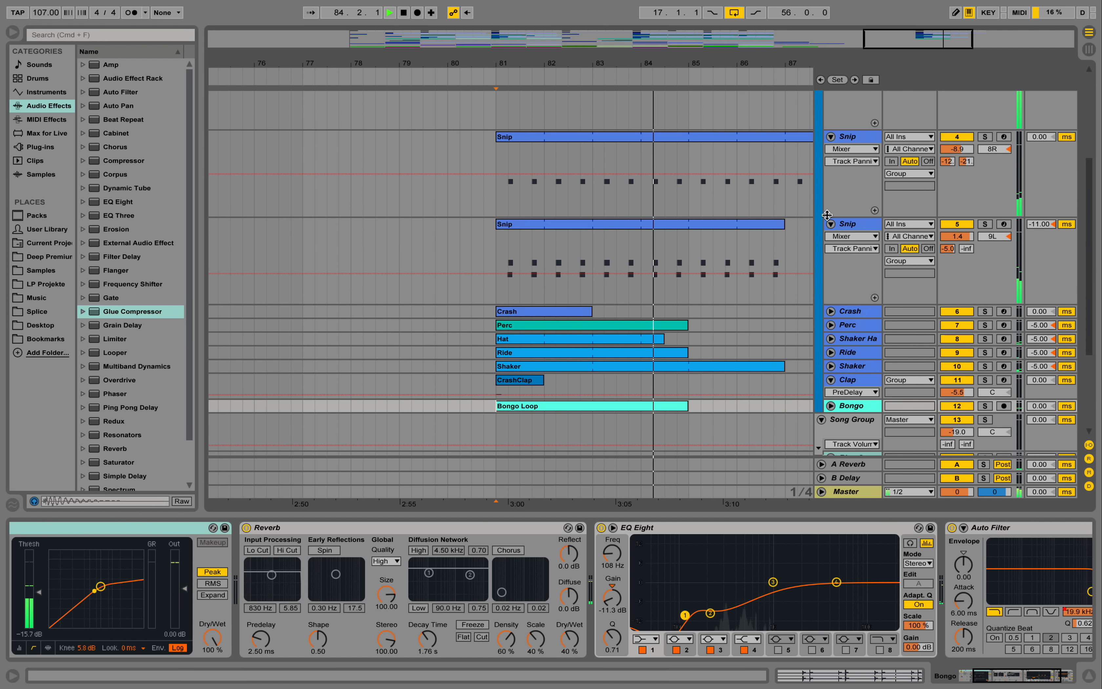
left_click(830, 224)
left_click(831, 138)
scroll(852, 177, "up", 4)
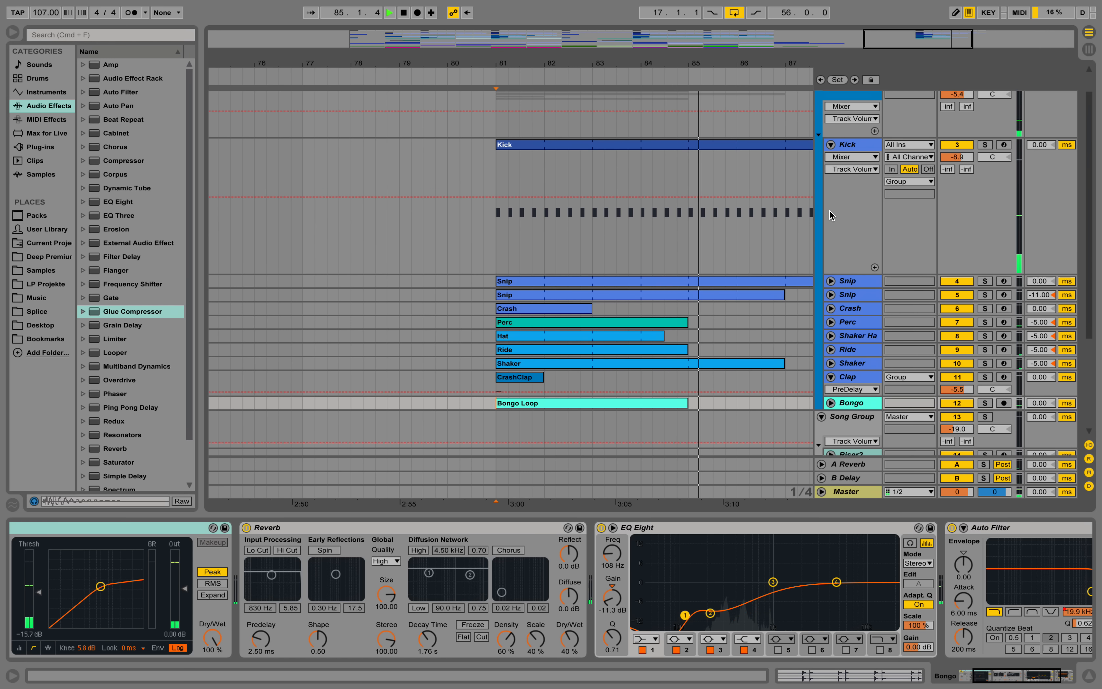
key("space")
left_click_drag(855, 273, 855, 184)
- Copy the SC and drum clips of bars 57 to 65 to bar 81 and audition the copied section
left_click_drag(578, 66, 579, 64)
left_click_drag(588, 66, 587, 63)
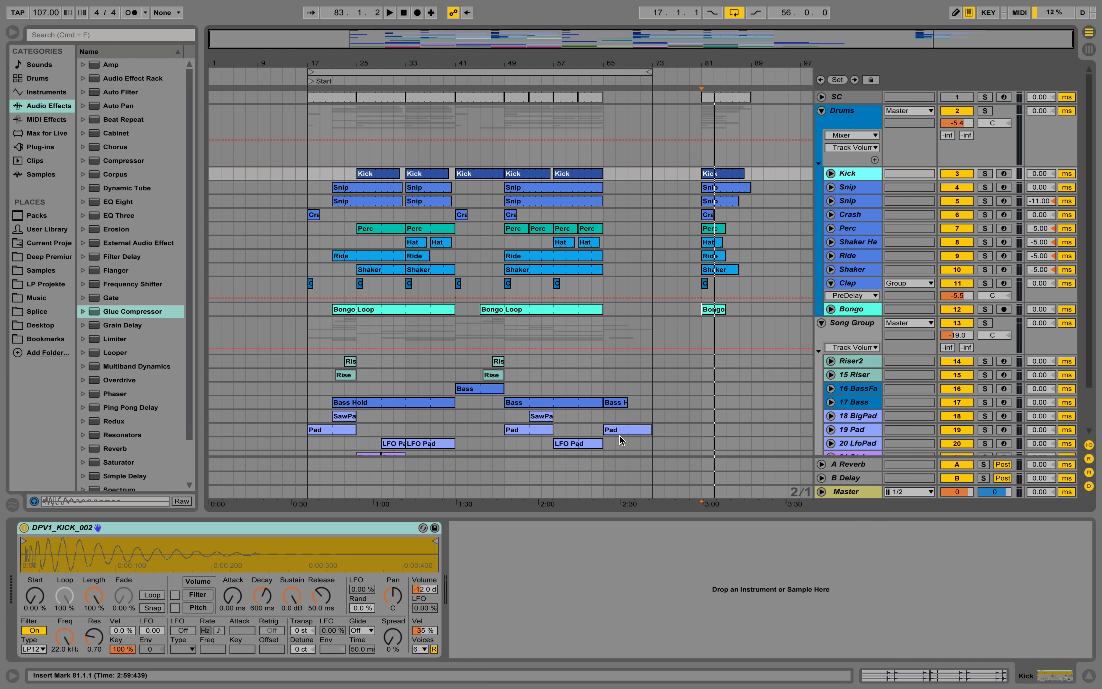
left_click_drag(604, 333, 717, 98)
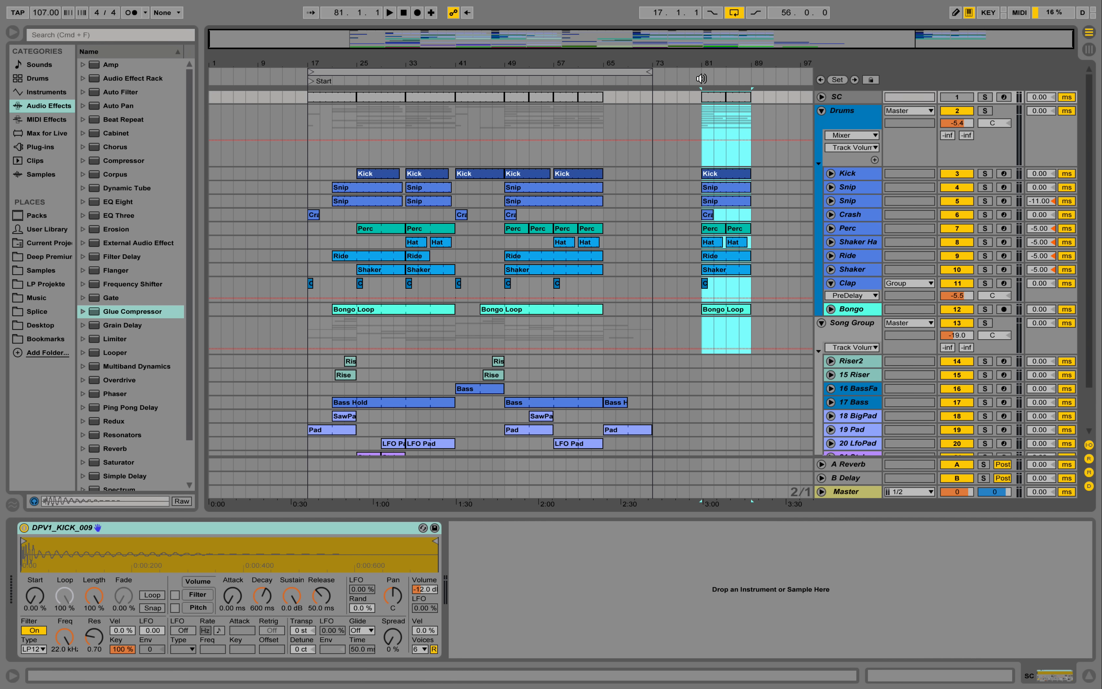
left_click(701, 78)
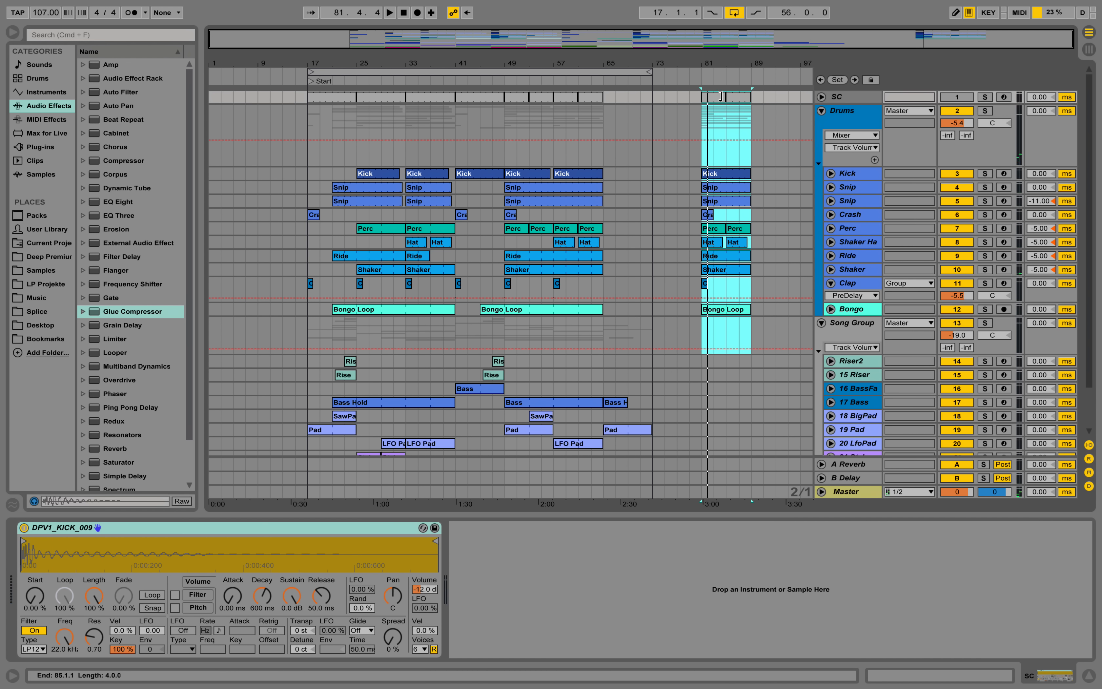
- Select both SC clips from bar 81 to bar 89 and set the arrangement loop to that eight-bar selection
left_click(714, 97)
left_click(743, 98, "shift")
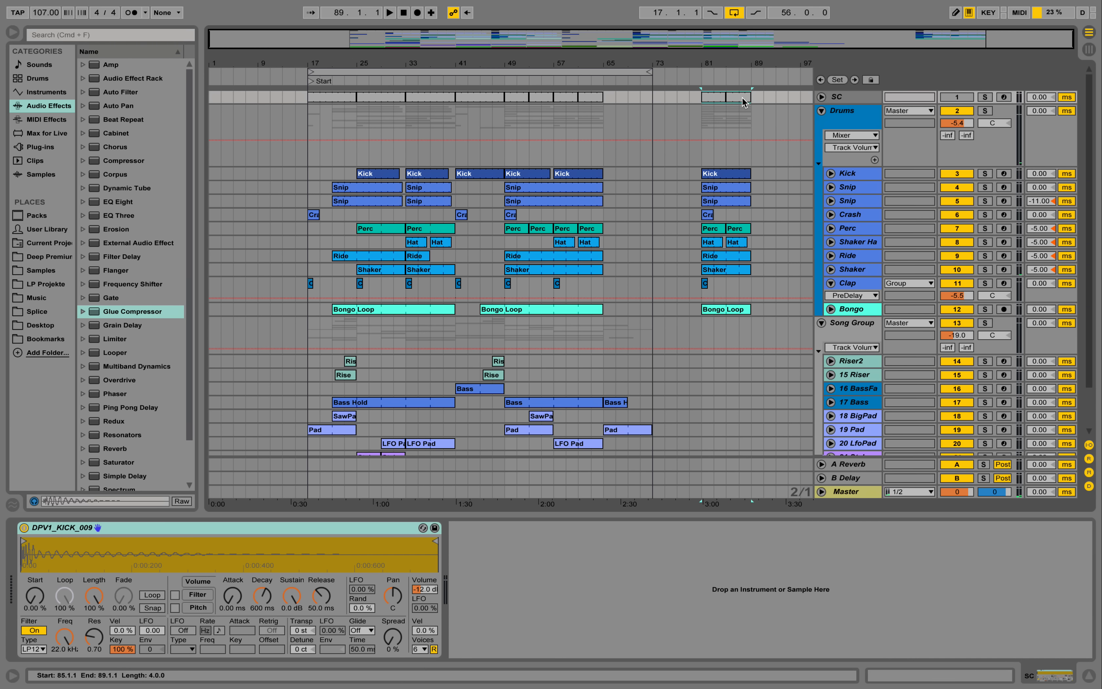
right_click(715, 102)
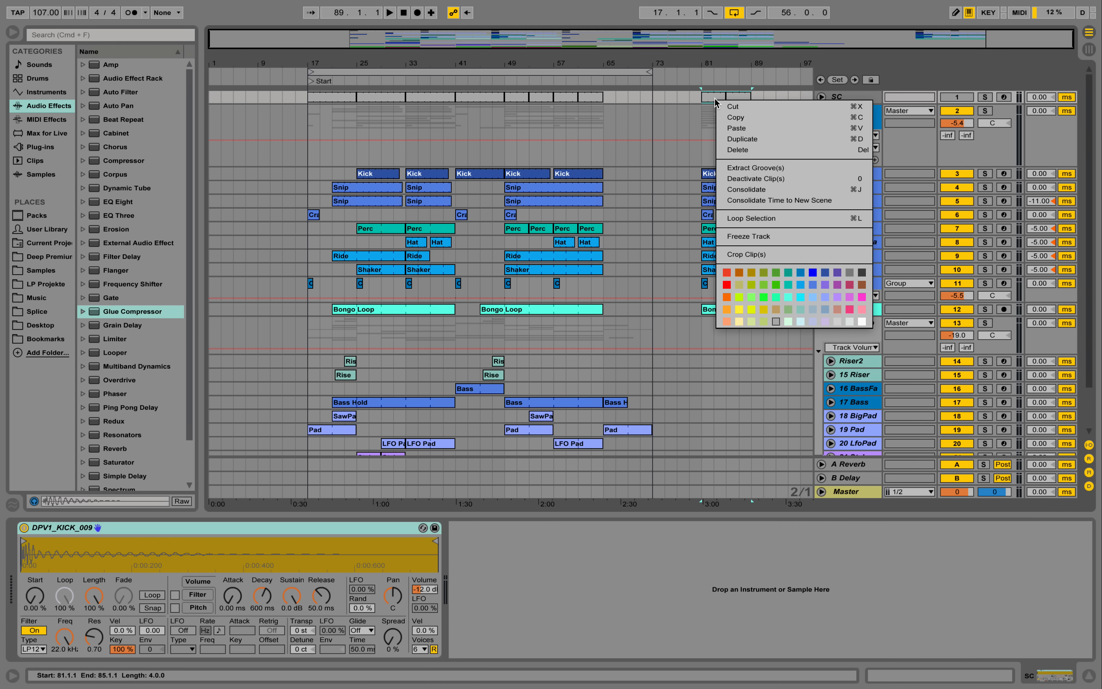
left_click(763, 226)
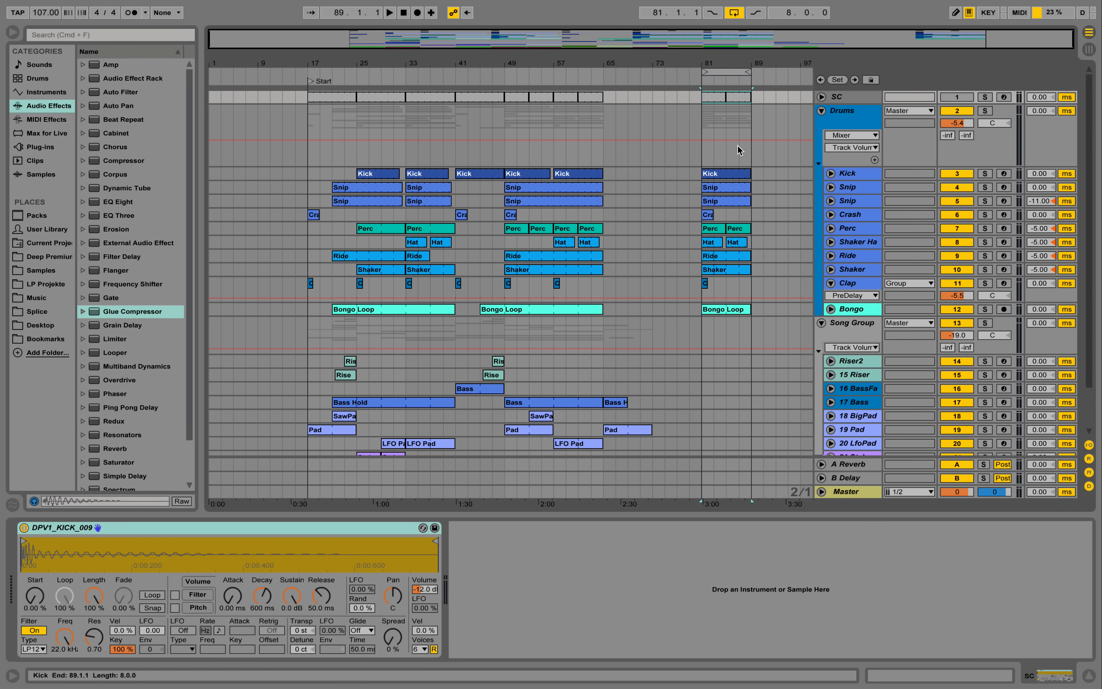
- Copy the Riser2 clip at bar 47 to bar 87 and view the copied clip's notes
left_click(855, 331)
scroll(834, 347, "down", 3)
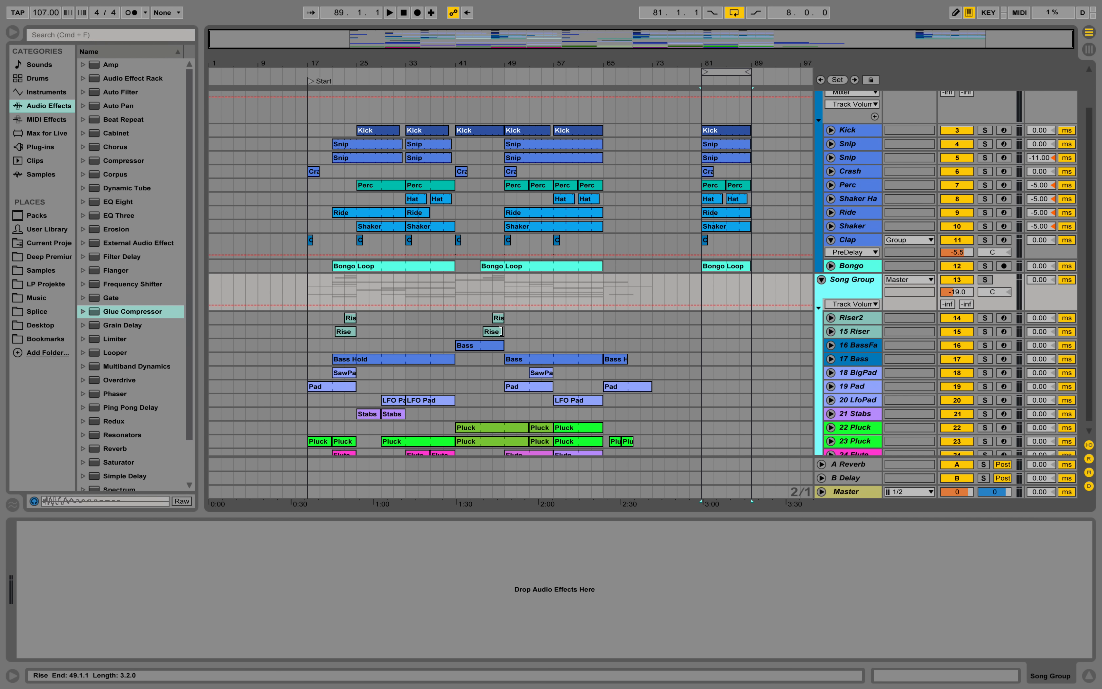
left_click(509, 325)
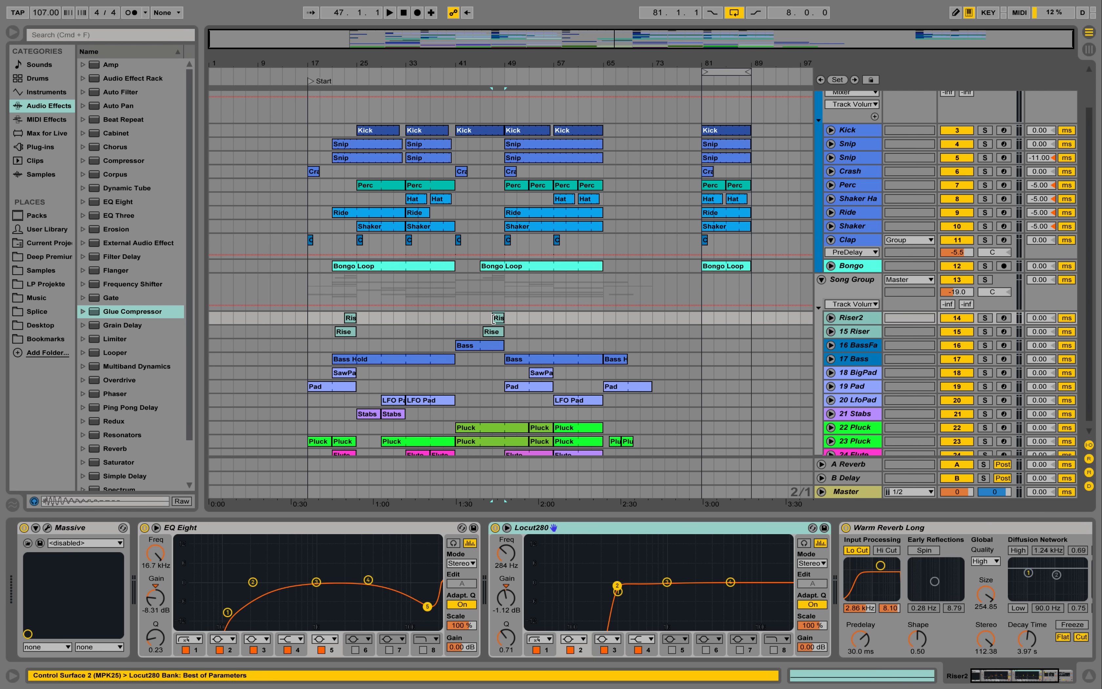
left_click_drag(498, 323, 742, 321)
double_click(745, 318)
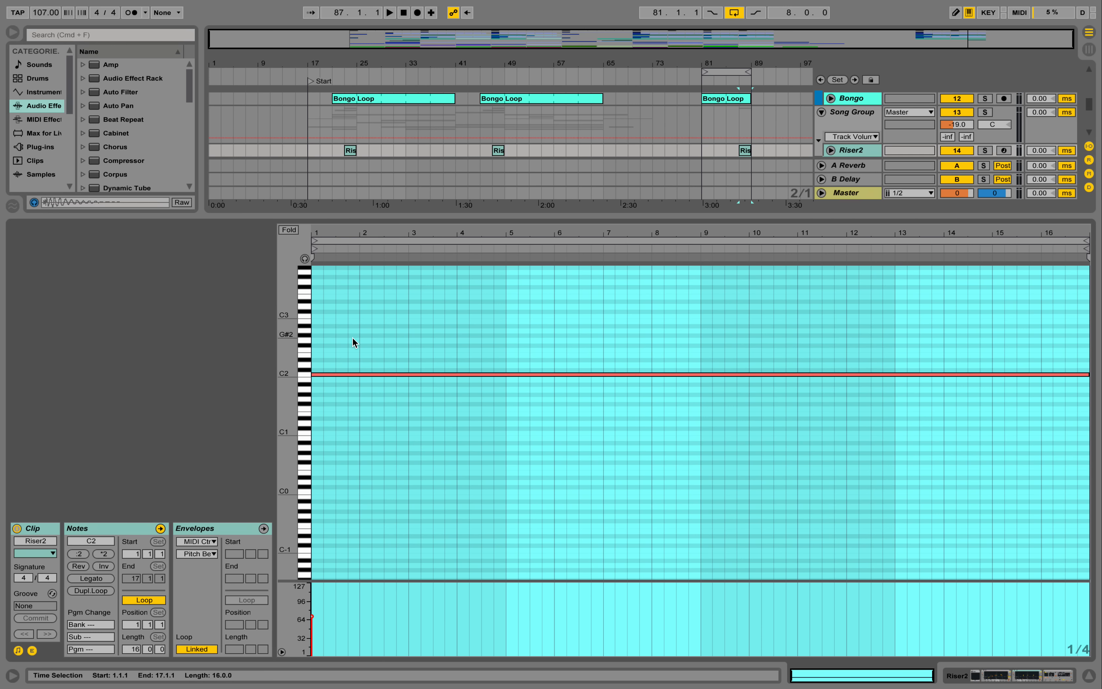
left_click_drag(351, 338, 450, 445)
key("shift+Tab")
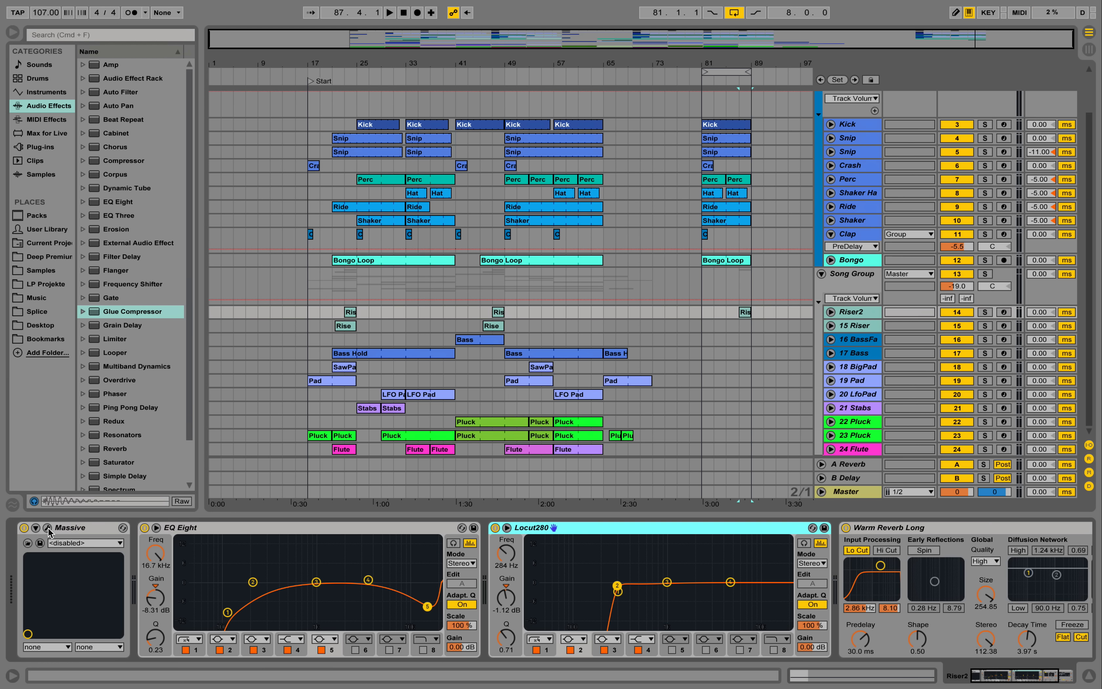
- Open the Riser2 track's Massive synth, show its preset browser and close the plug-in window
left_click(47, 527)
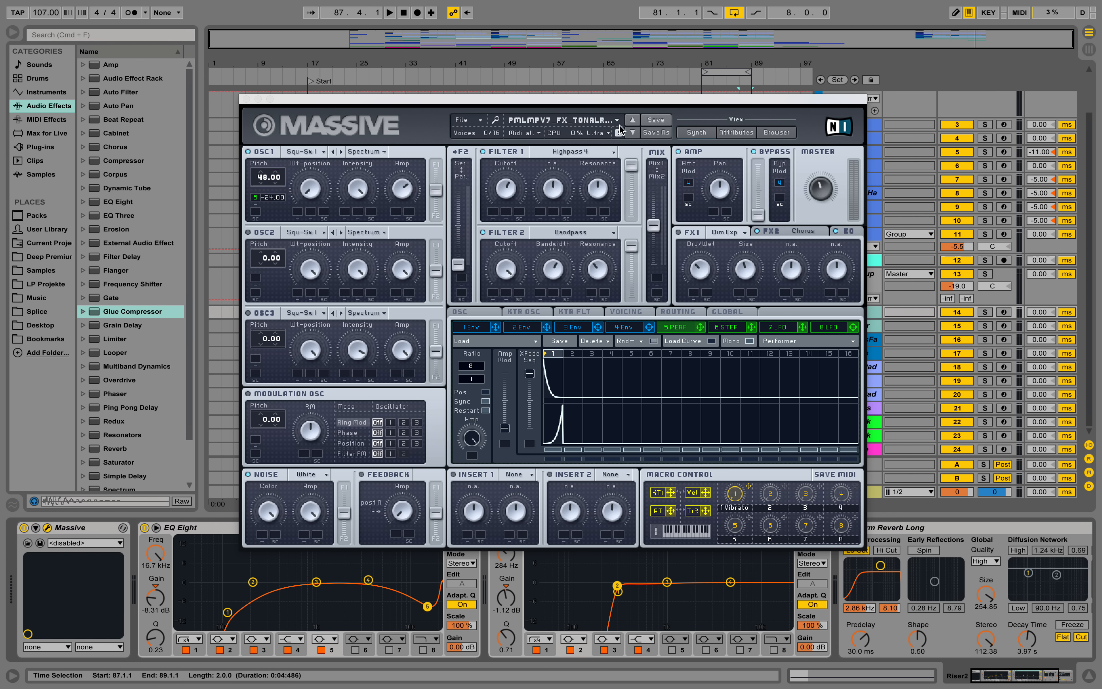
left_click(776, 132)
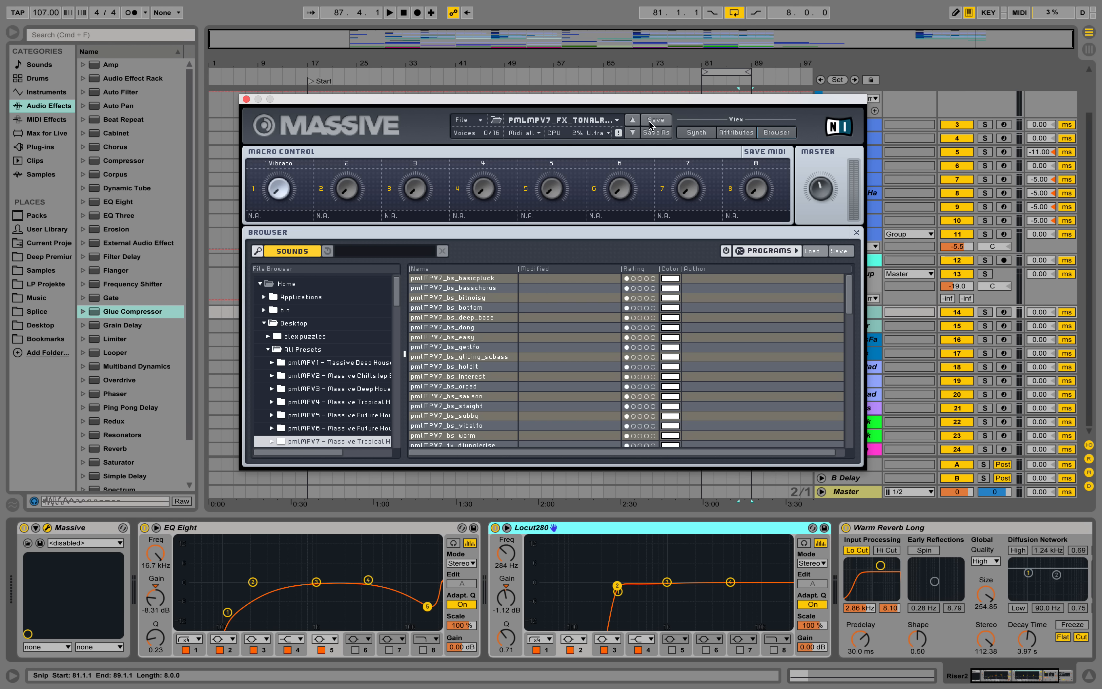
left_click(246, 99)
- Solo the Riser2 track and audition its copied clip from bar 87
key("space")
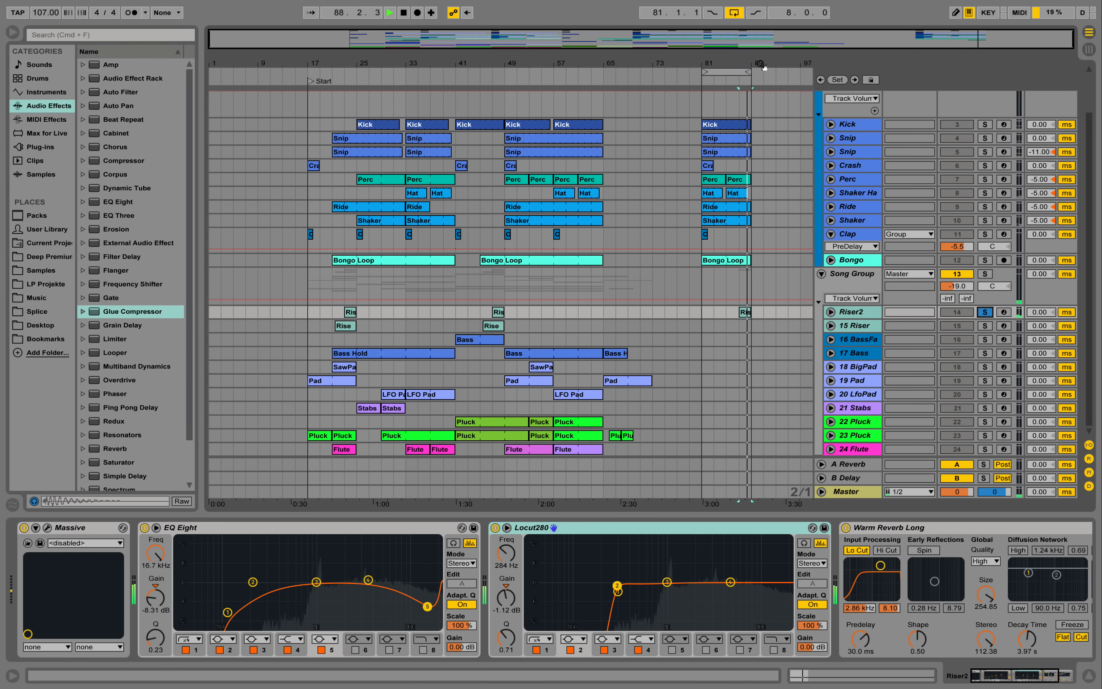
left_click_drag(764, 67, 764, 89)
key("space")
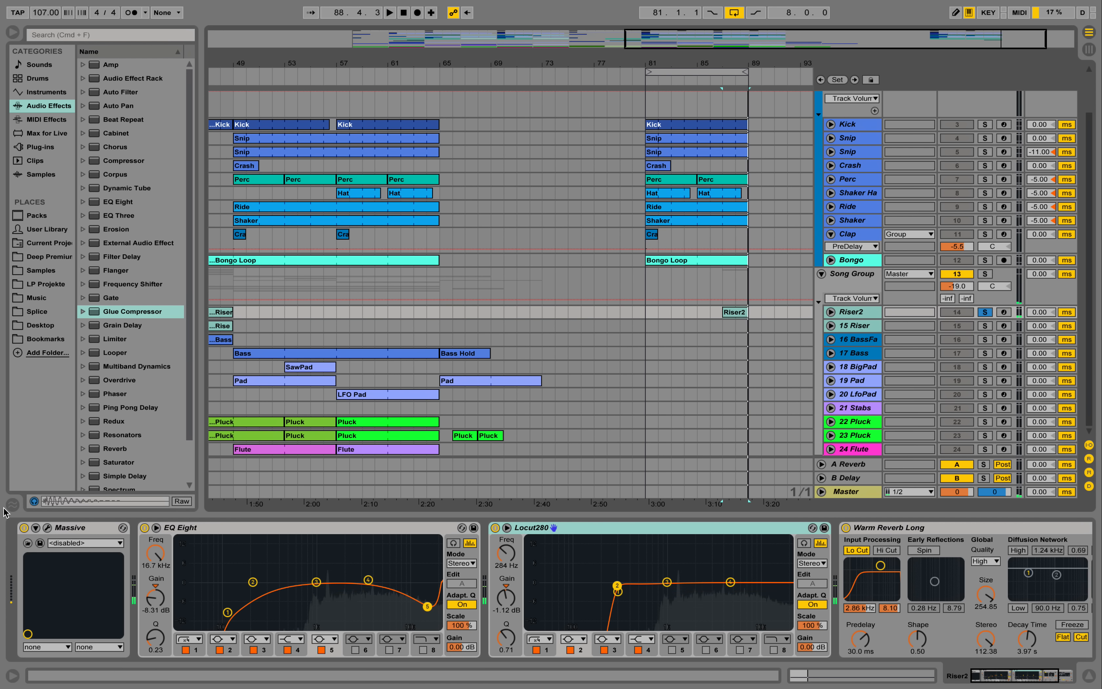
- Examine the riser patch in Massive, including its oscillator pitch, voicing, routing and the 5 Perf performer curve
left_click(49, 529)
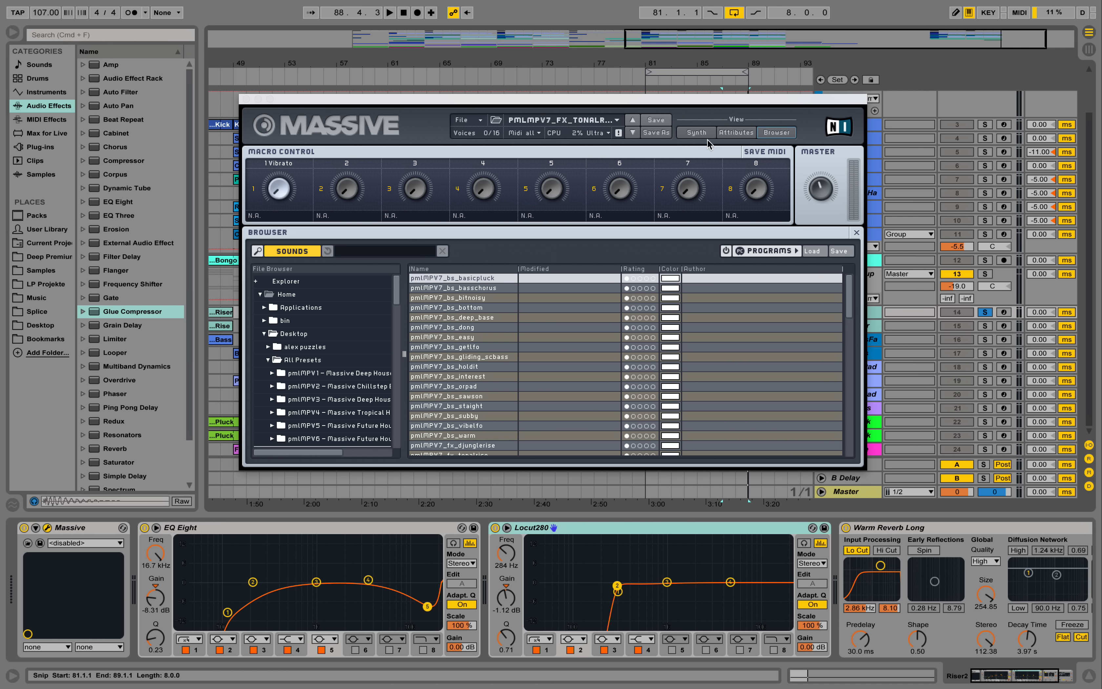
left_click(736, 133)
left_click(703, 134)
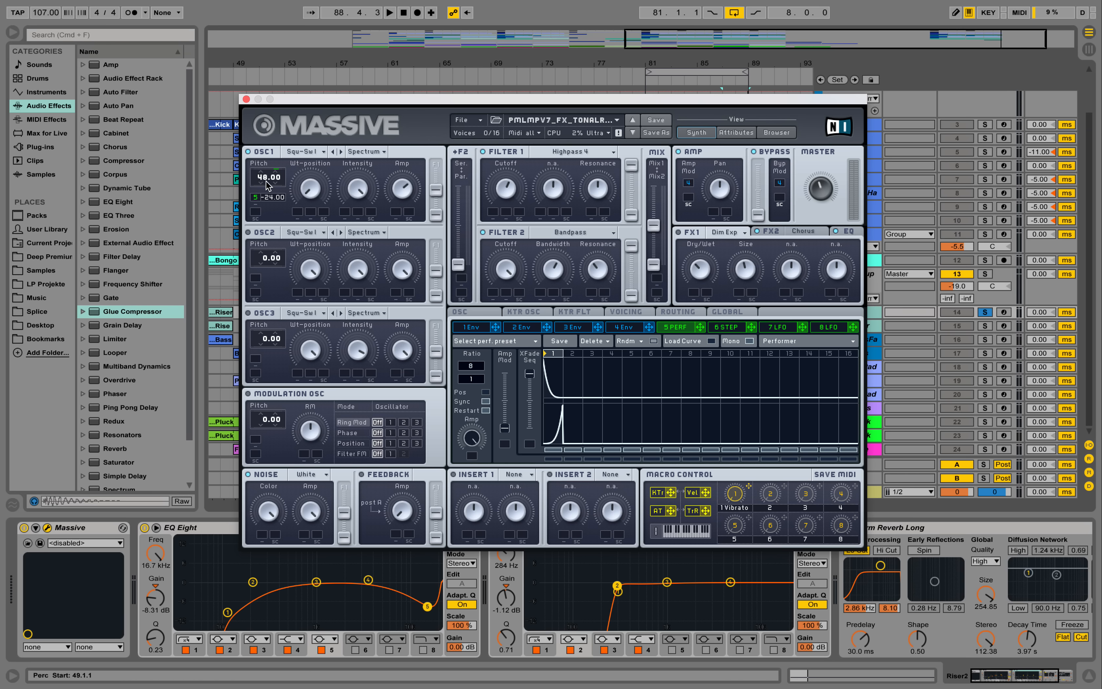
left_click(637, 313)
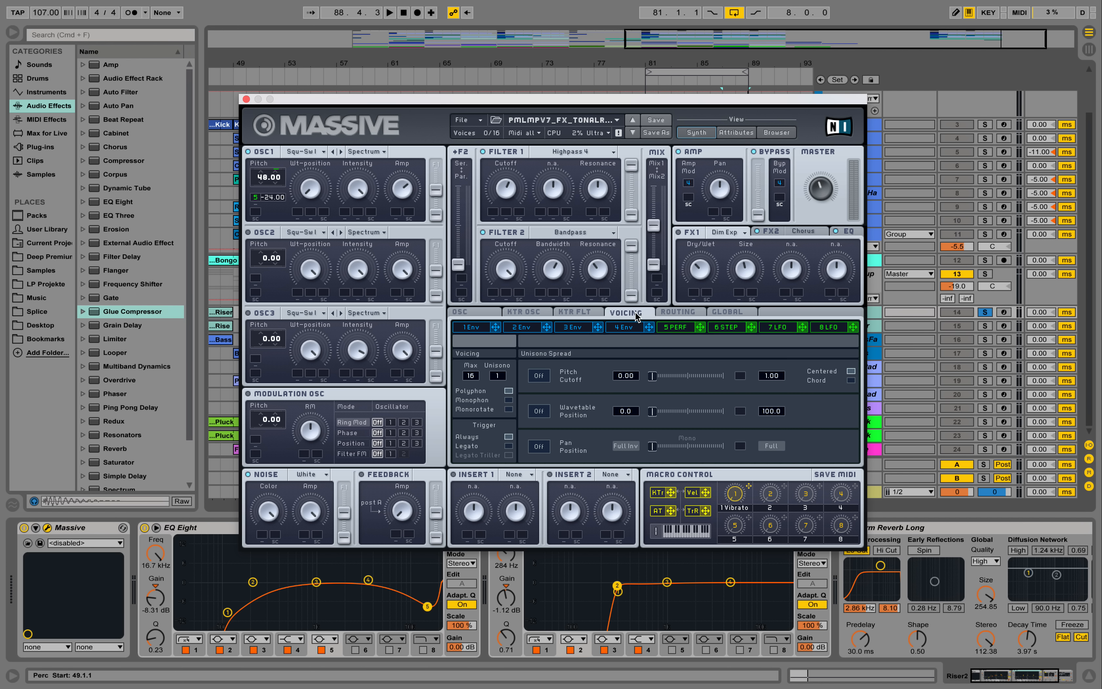
left_click(681, 310)
left_click(675, 328)
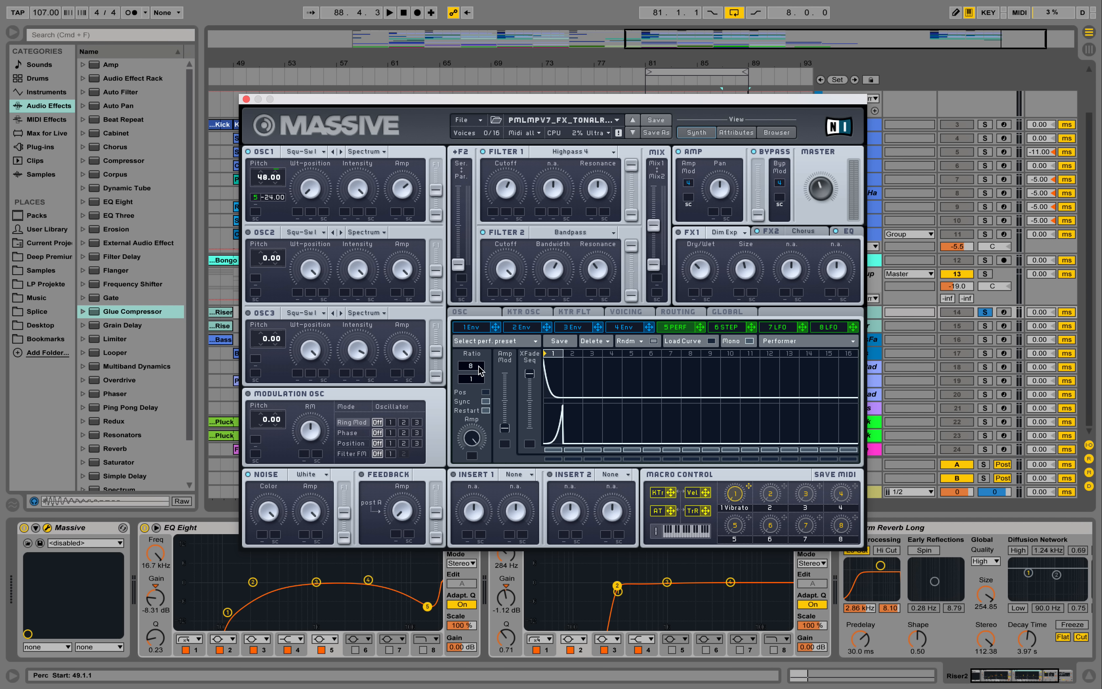
left_click(246, 99)
- Audition the soloed Riser2 clip again and review its Massive synth settings once more
key("space")
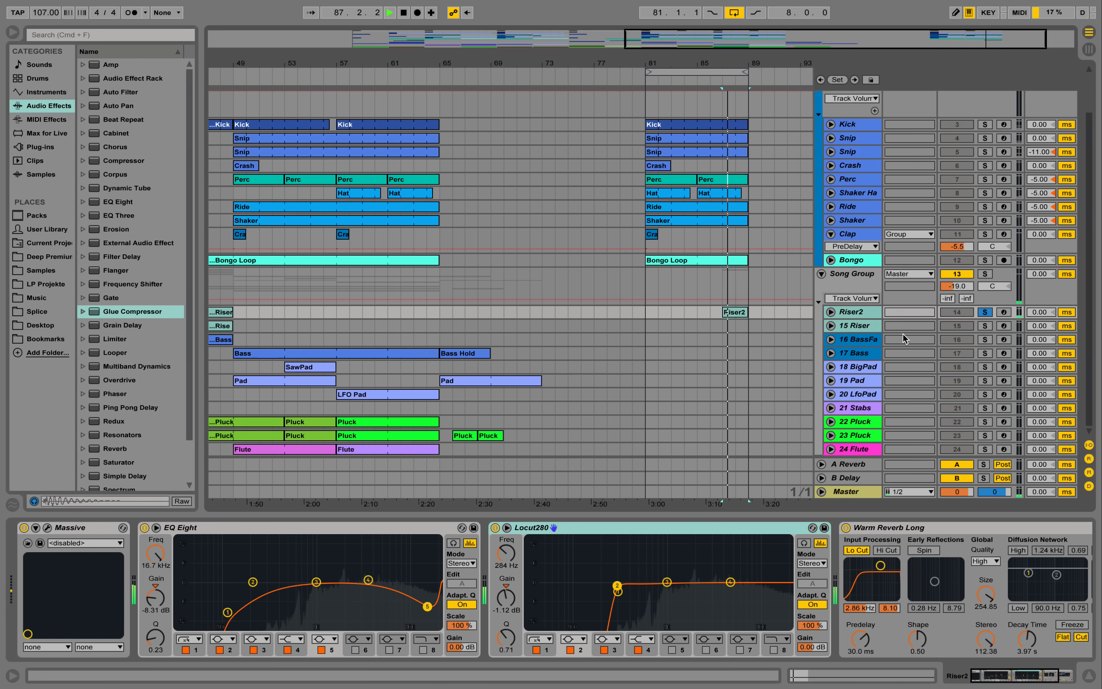
key("space")
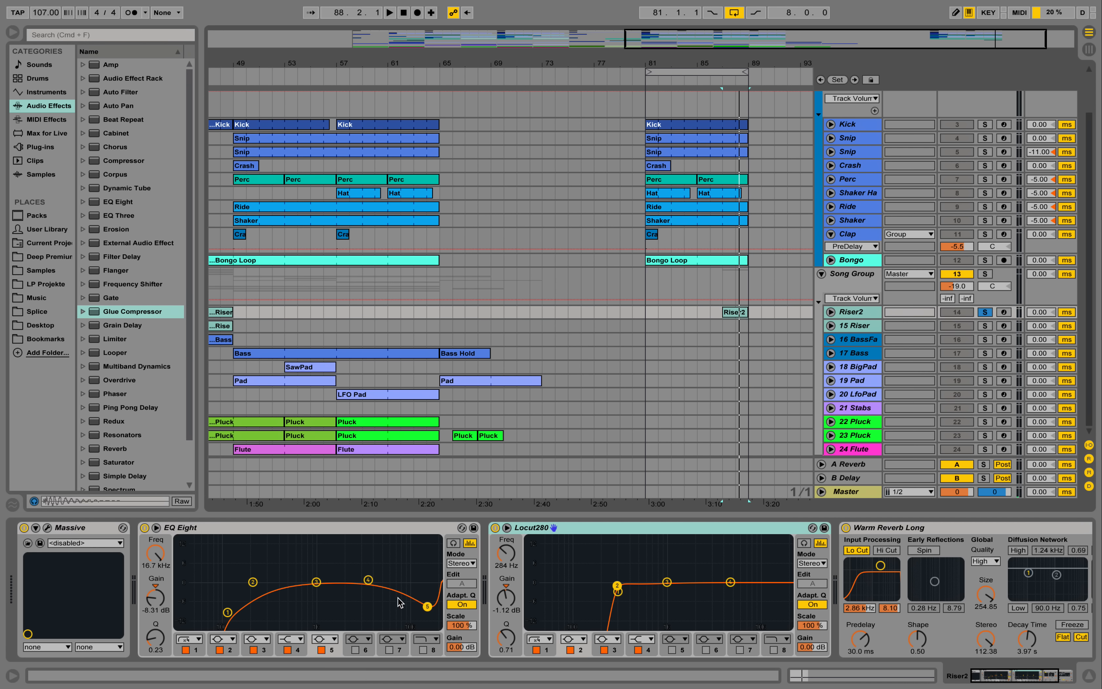
left_click(47, 529)
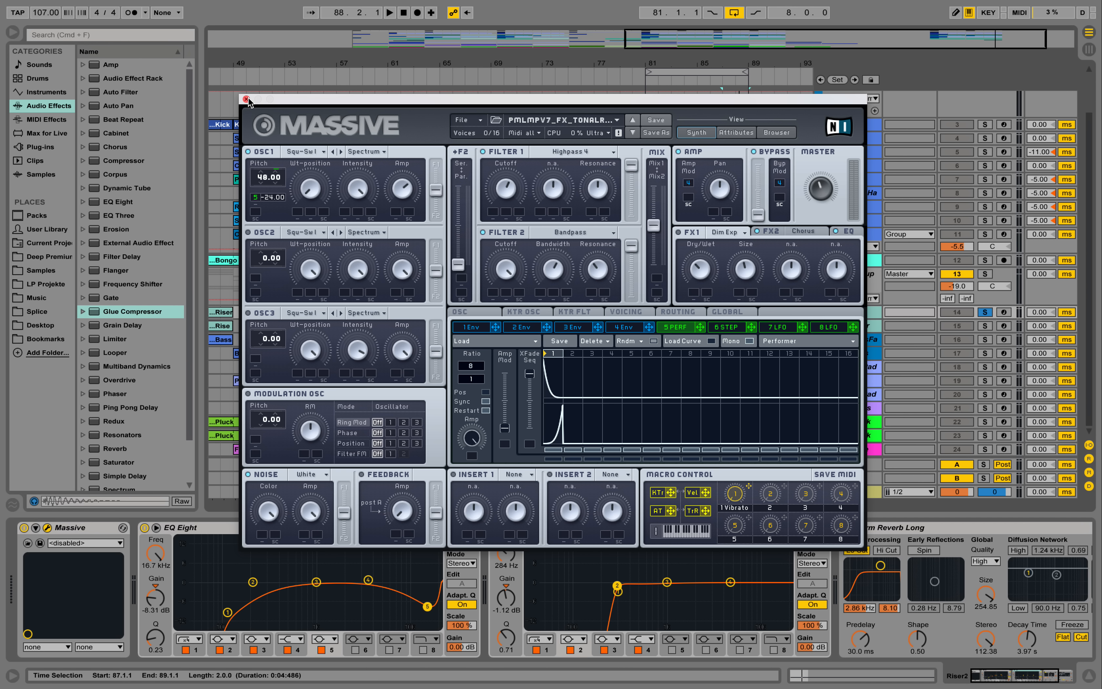
left_click(246, 99)
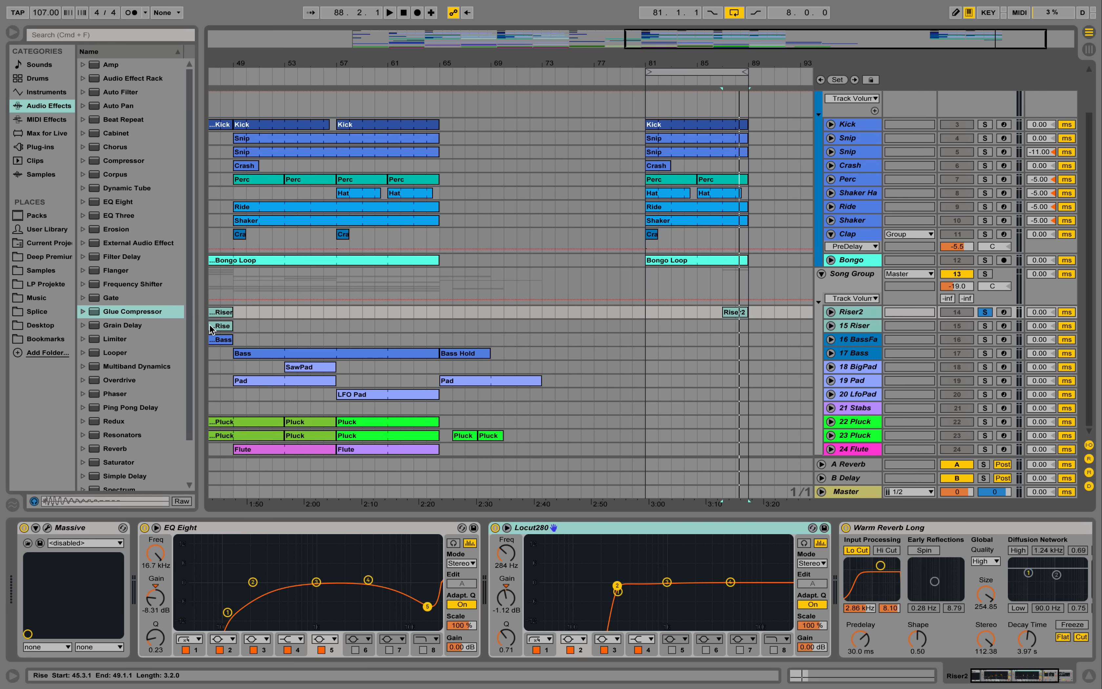
- Copy the Rise clip on the 15 Riser track from bar 45.3.1 to bar 85.3.1
left_click(225, 325)
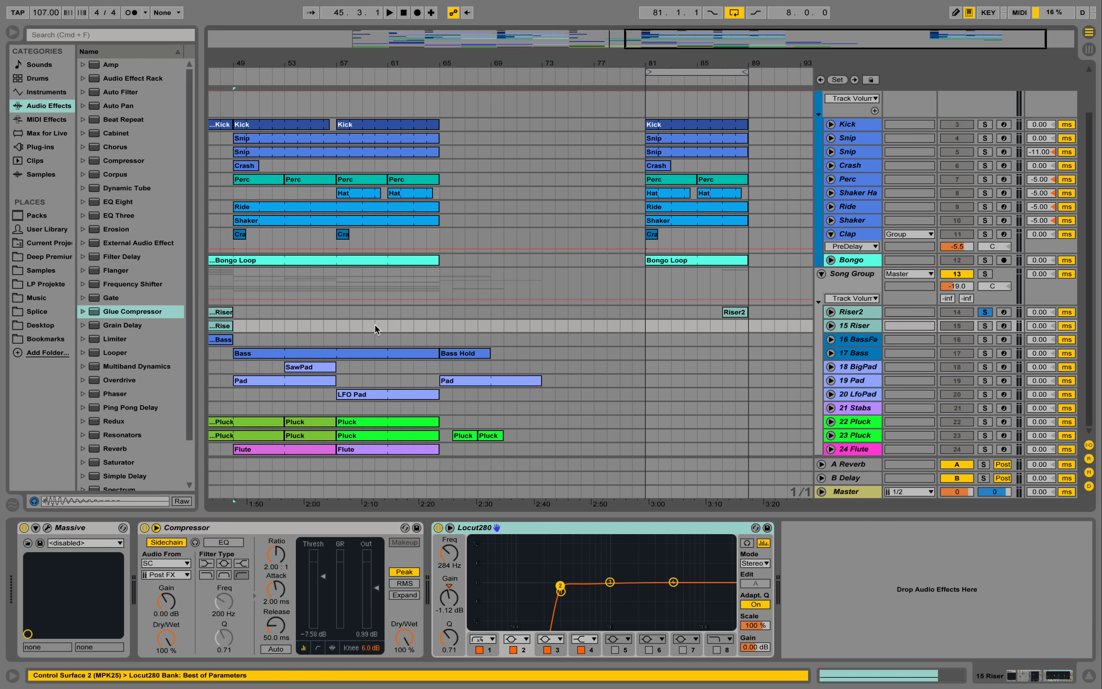
left_click_drag(376, 325, 735, 329)
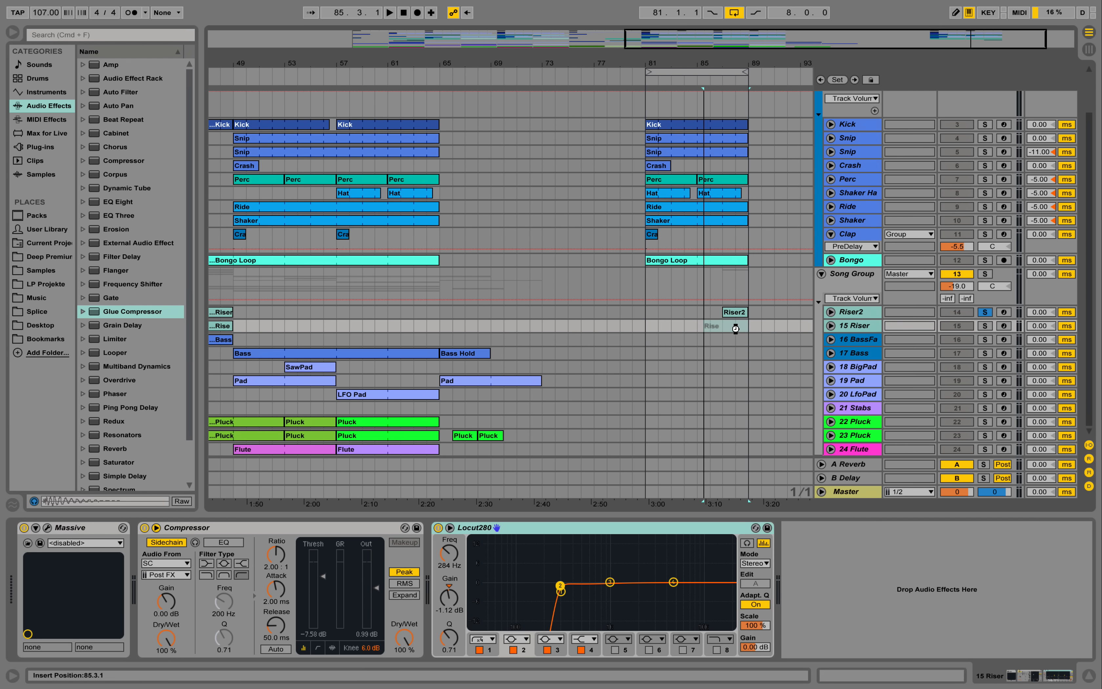
- Unsolo the Riser2 track and audition both risers together with the drums from about bar 85
left_click_drag(724, 63, 727, 63)
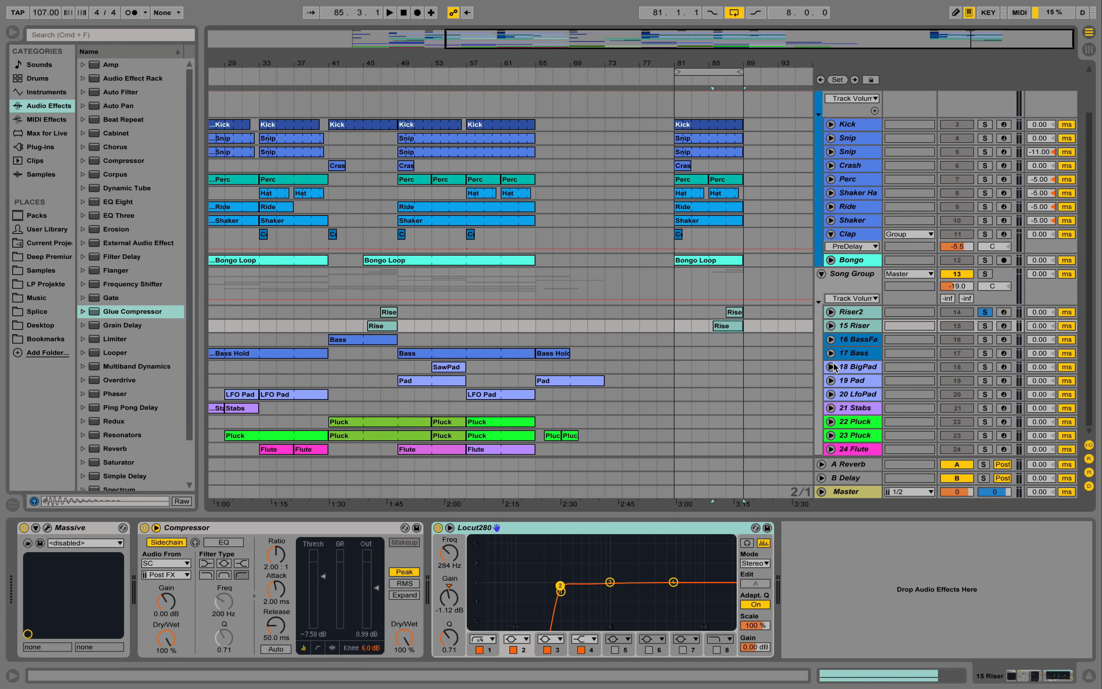
left_click(985, 313)
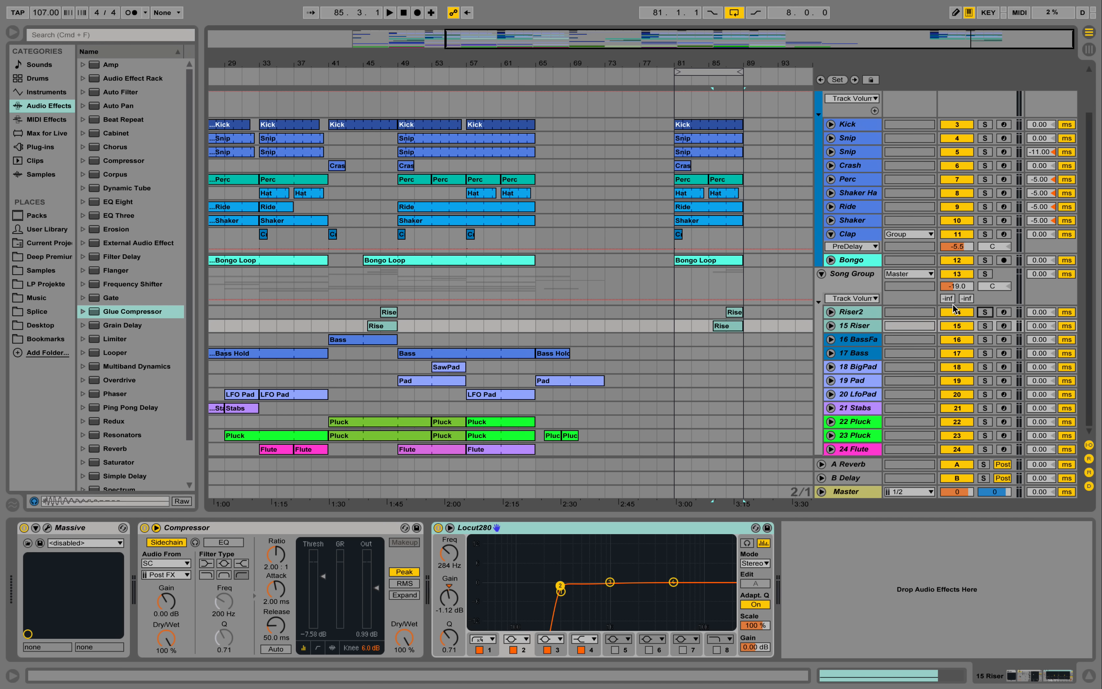
left_click(707, 83)
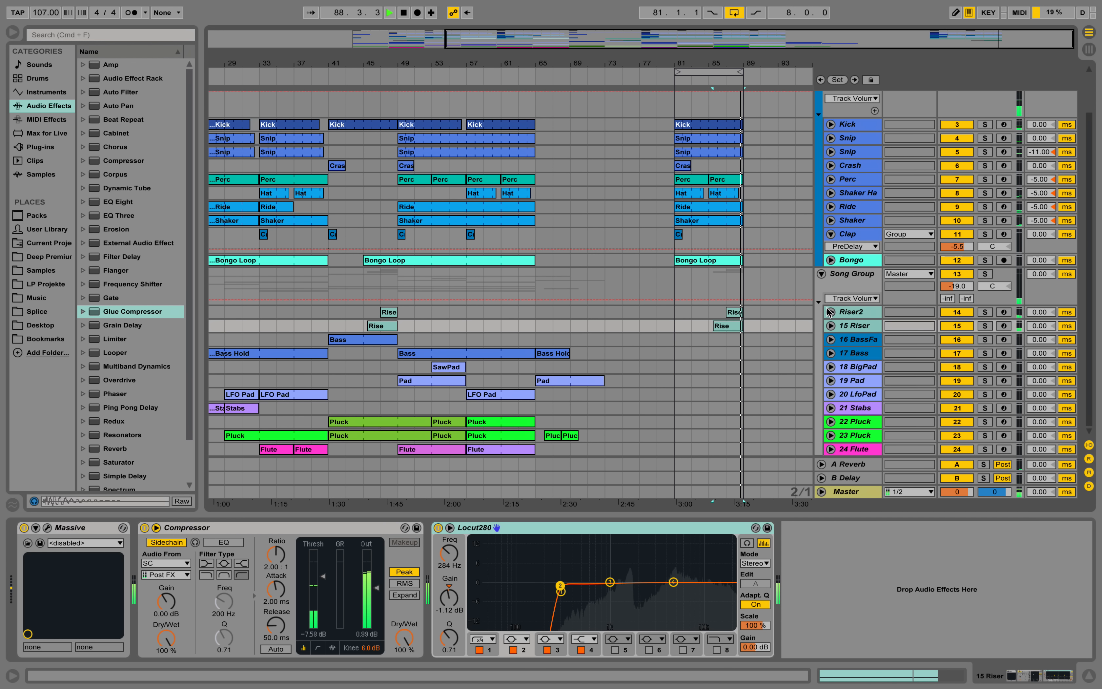
- Solo the 16 BassFa track and audition its Bass clip from bar 41
key("space")
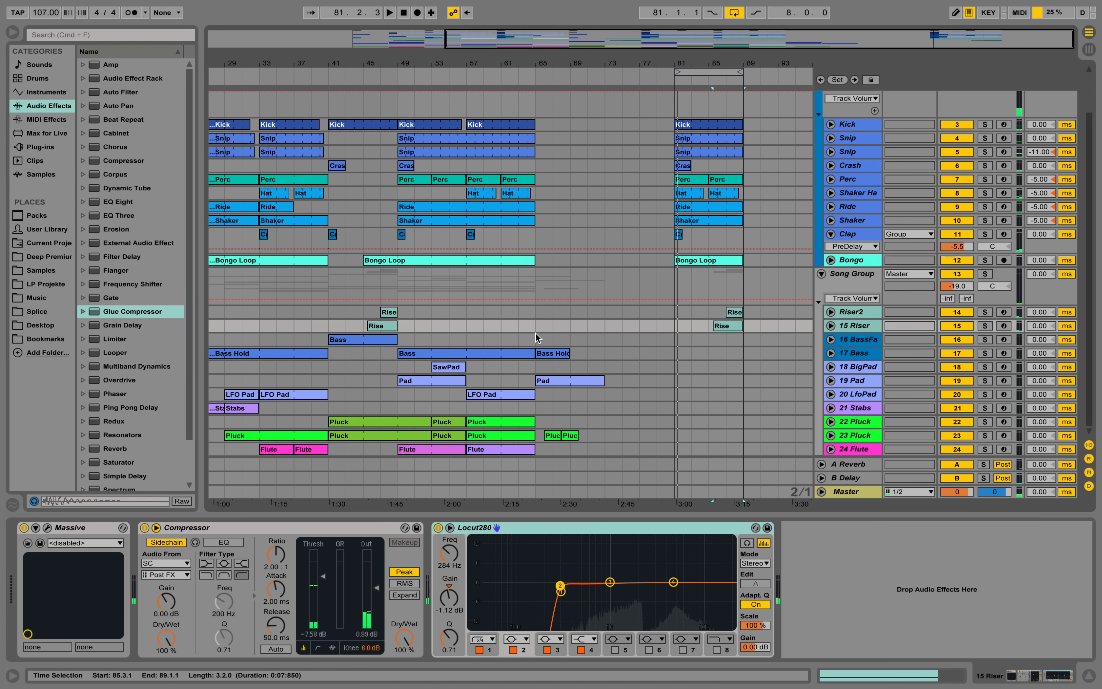
left_click_drag(620, 61, 637, 51)
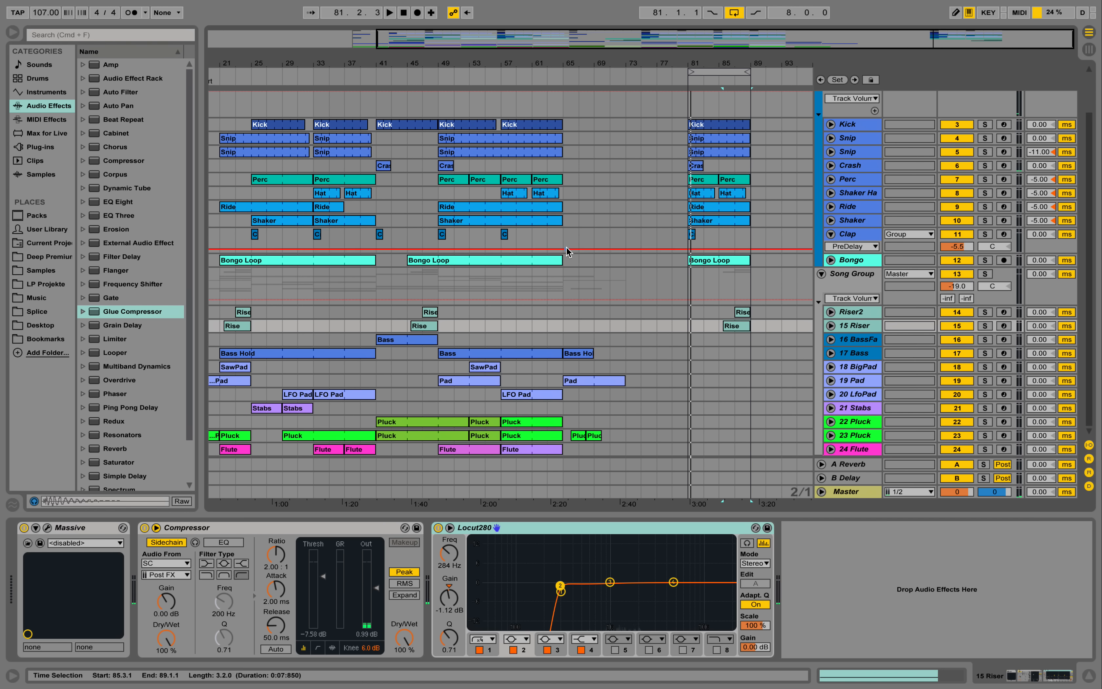
left_click(401, 344)
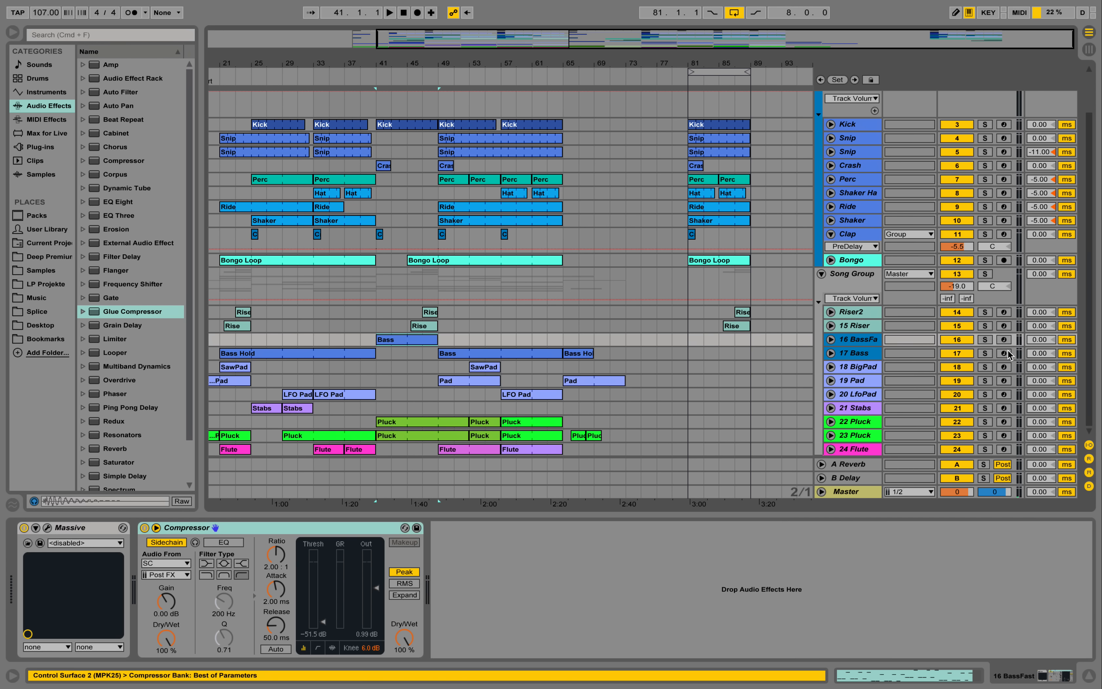
left_click(985, 340)
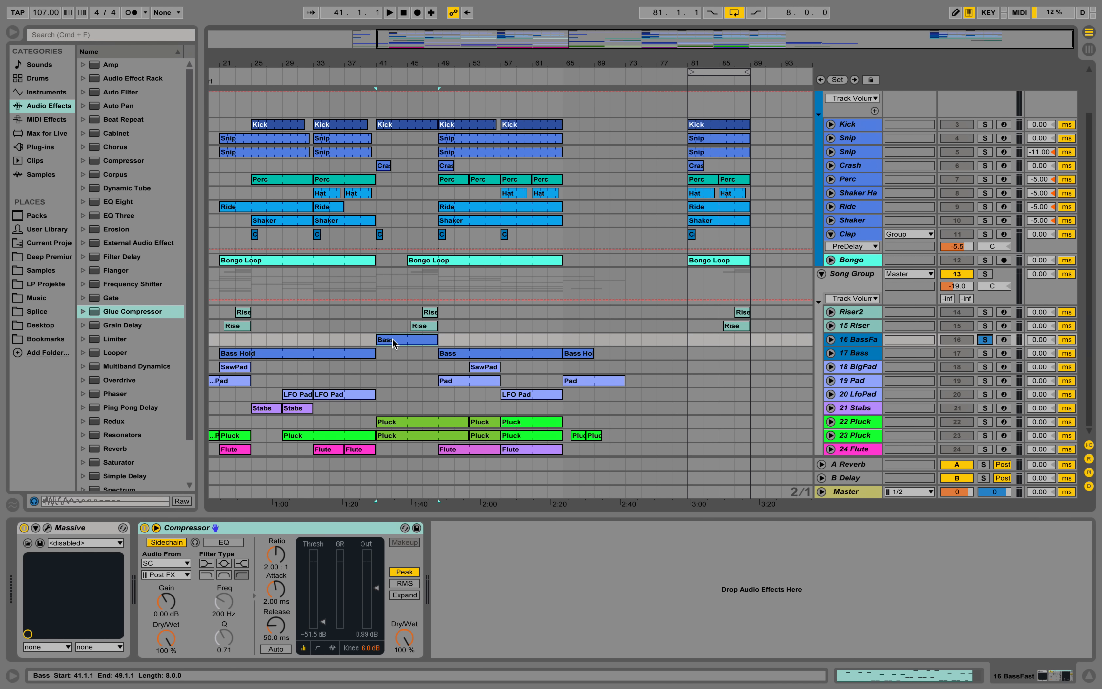
key("space")
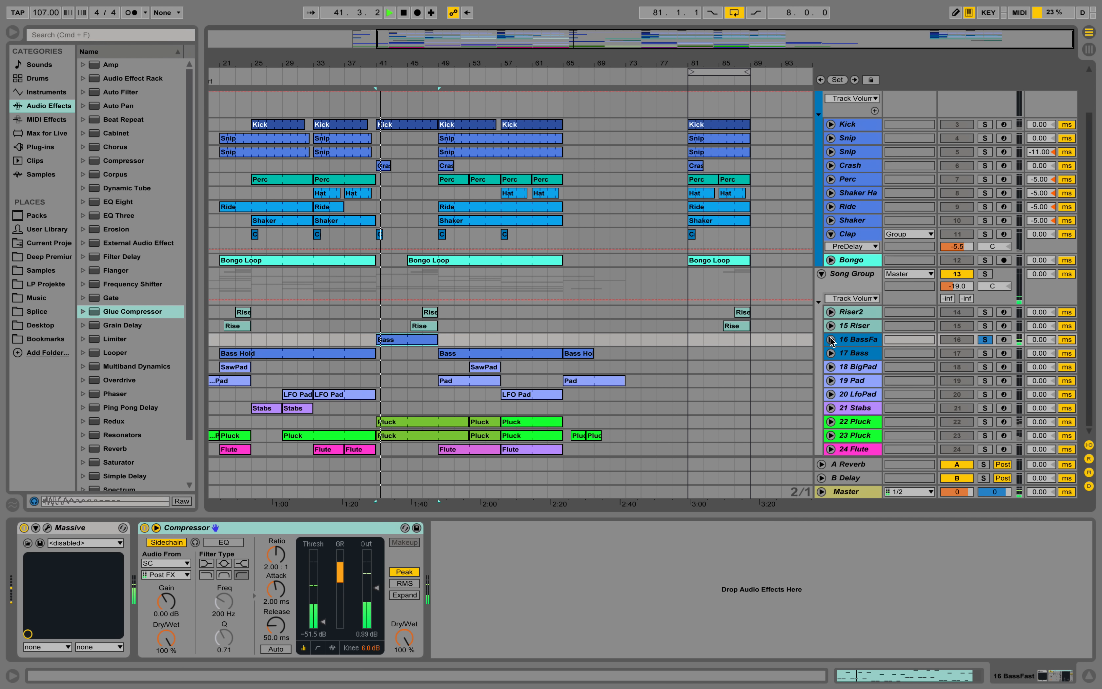
- Unfold the 16 BassFa track to show its notes and copy the Bass clip from bar 41 to bar 81
key("Right")
double_click(414, 339)
key("space")
scroll(410, 428, "up", 2)
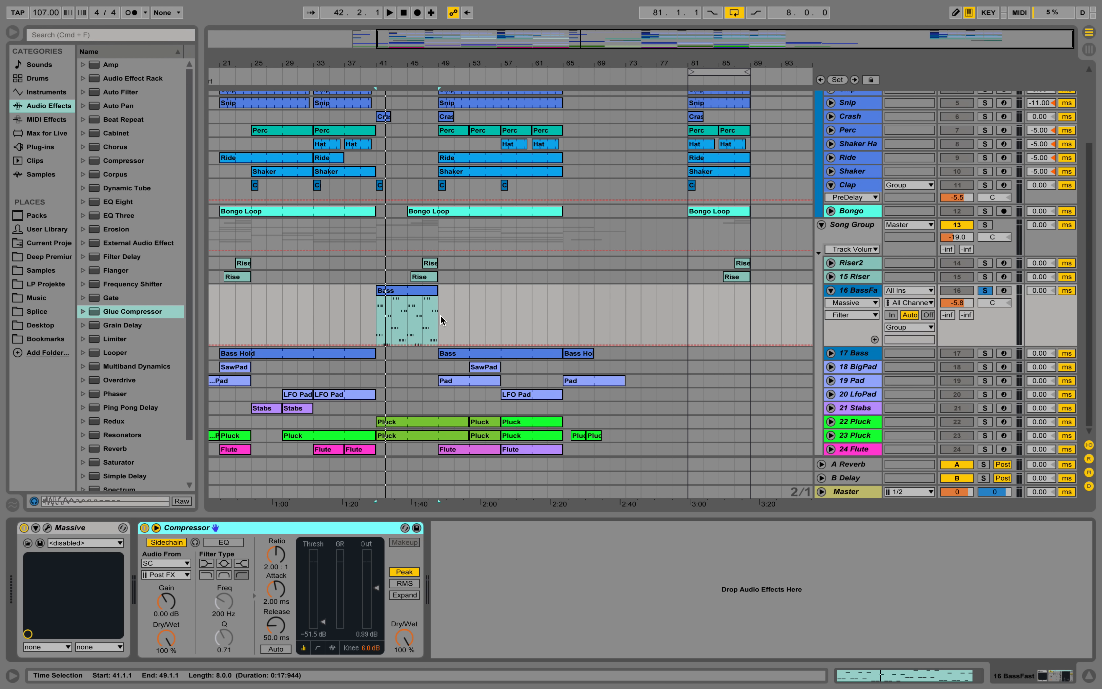
left_click(407, 291)
left_click_drag(406, 292, 720, 301)
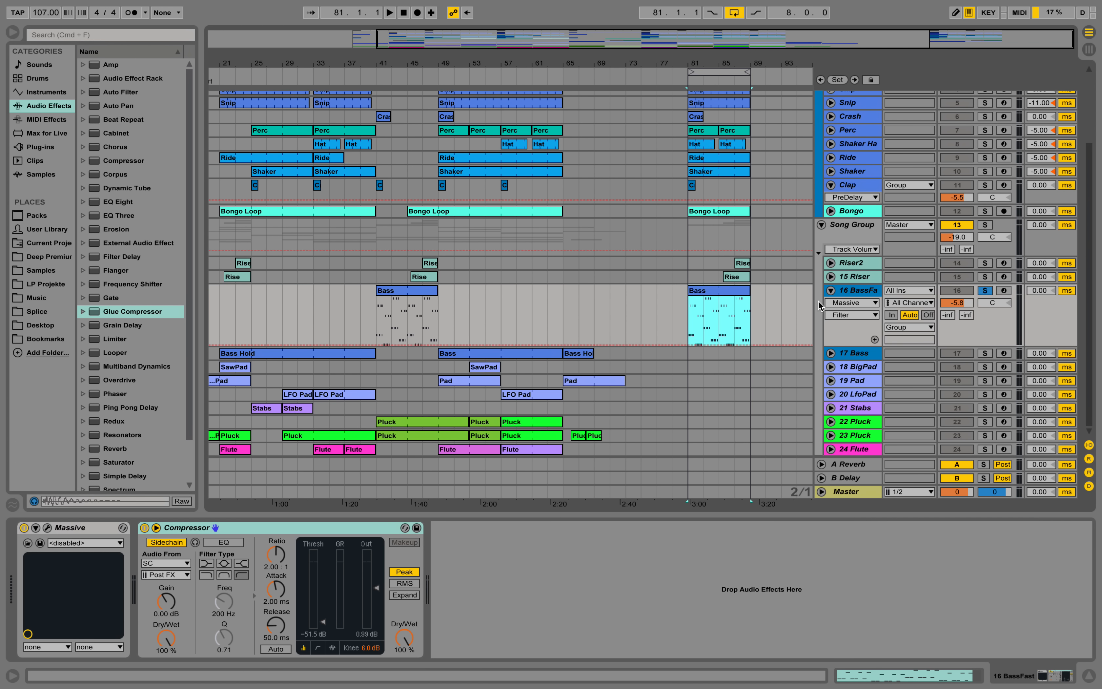
- Review the fast bass patch in Massive, audition the copied Bass clip from bar 81 and unsolo its track
left_click(48, 528)
left_click_drag(642, 41, 562, 103)
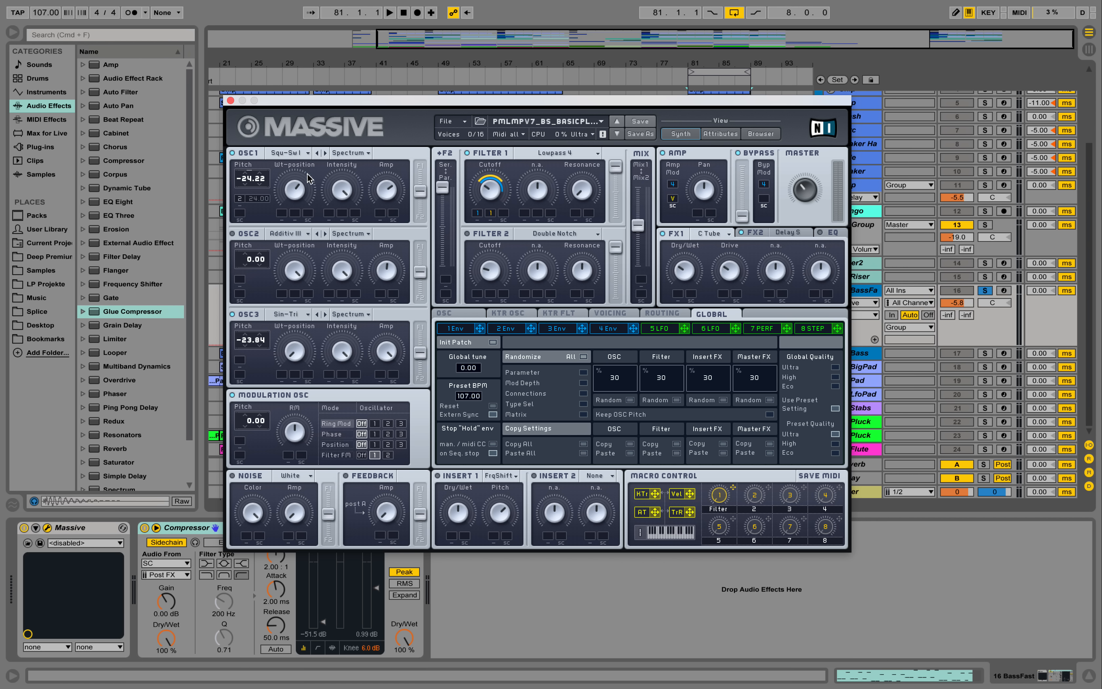
key("space")
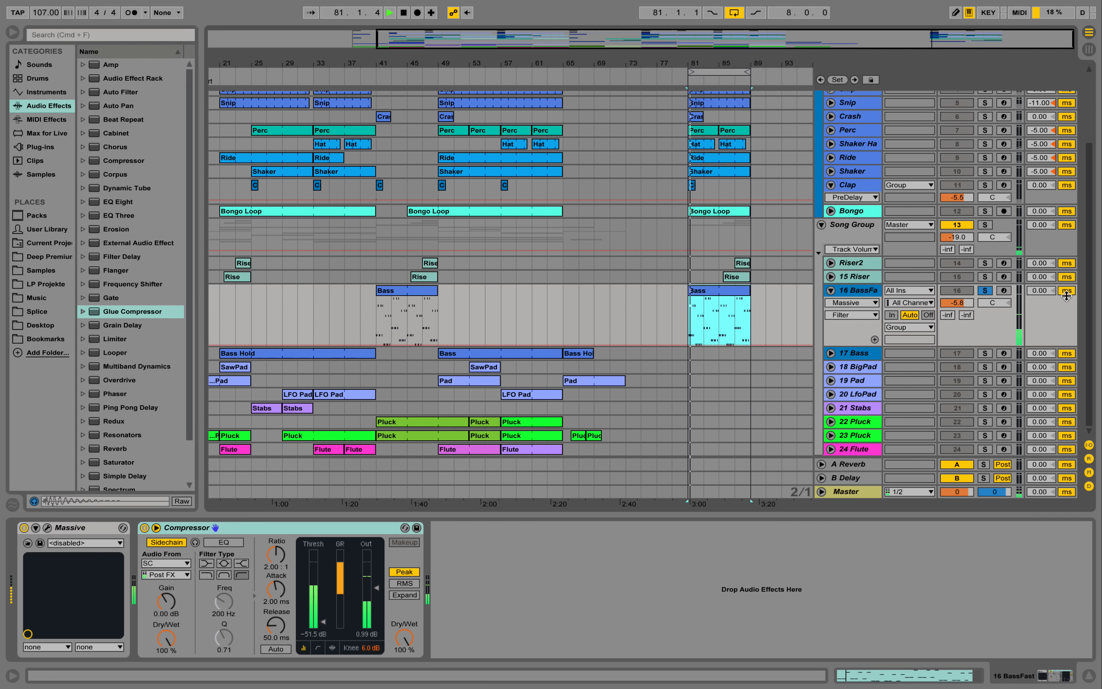
left_click(990, 293)
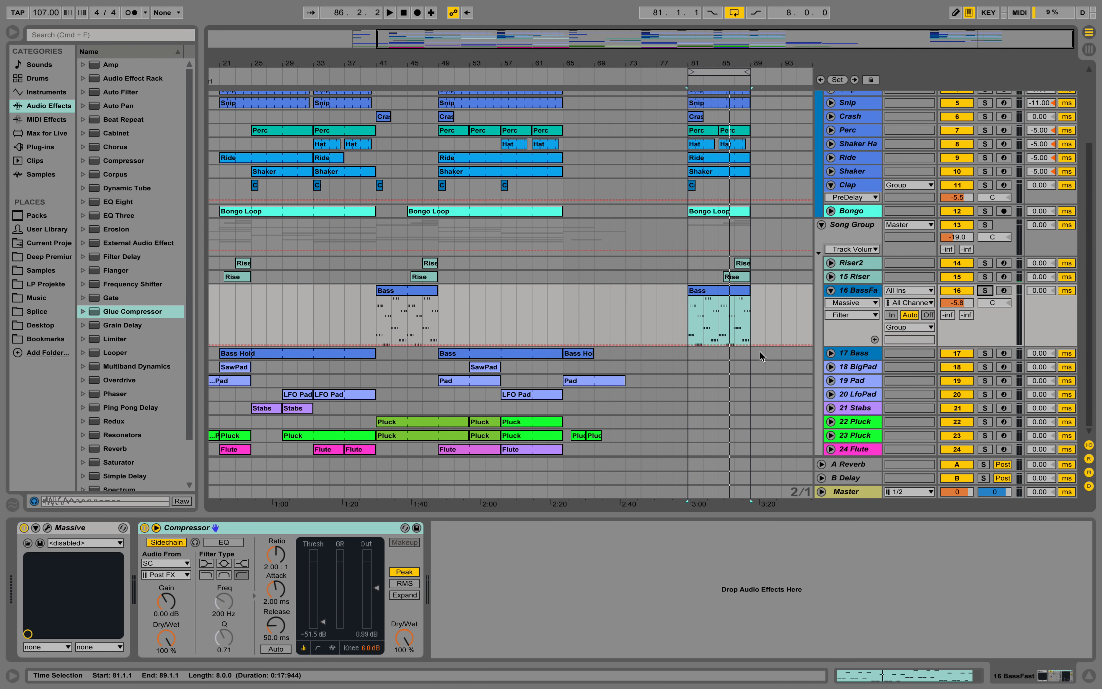
- Copy eight bars of Bass Hold on the 17 Bass track to bars 81–89 and deactivate the 16 BassFa track
left_click(448, 356)
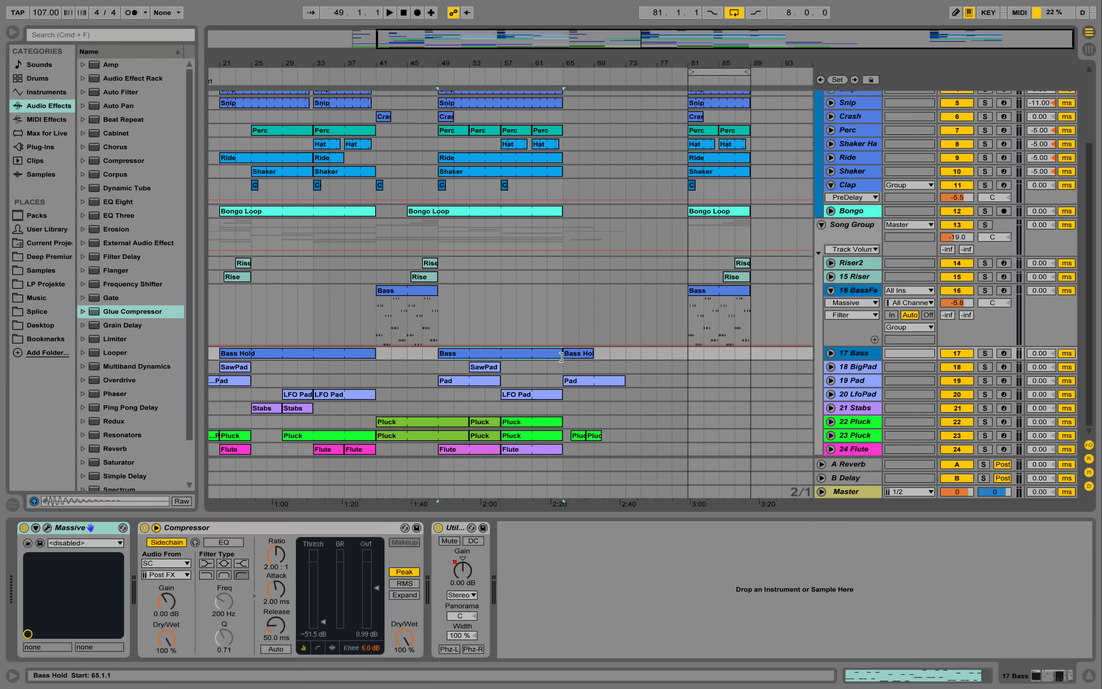
left_click_drag(409, 355, 347, 353)
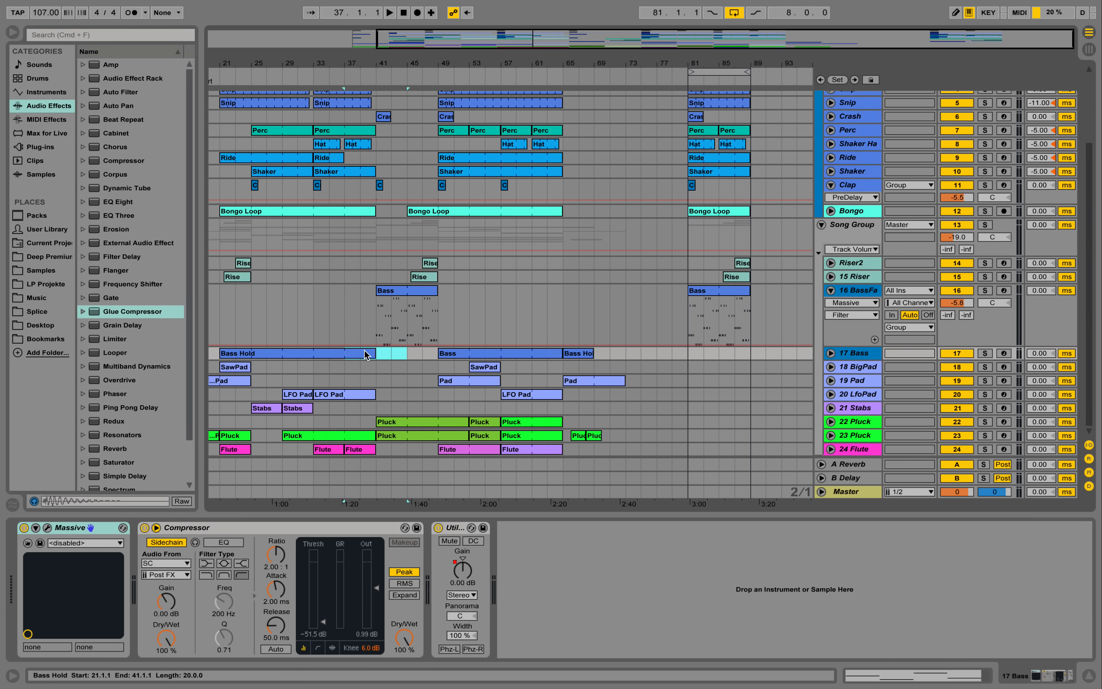
left_click_drag(487, 356, 750, 354)
left_click(957, 291)
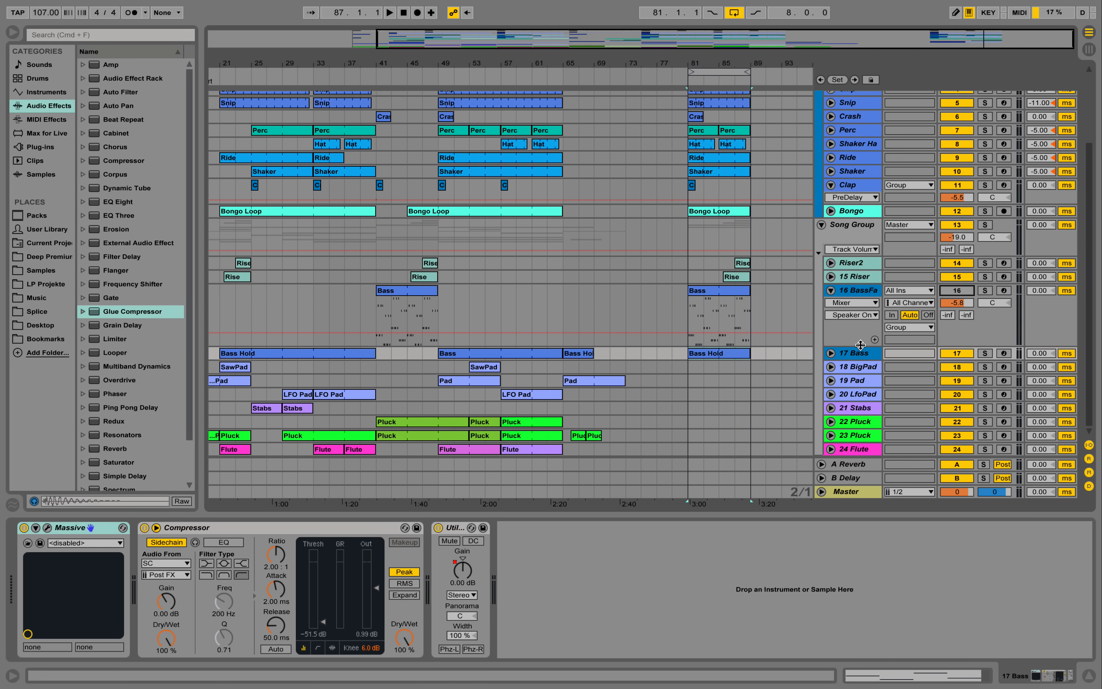
- Unfold the 17 Bass track and examine the notes of its Bass Hold clip at bar 81
left_click(832, 353)
double_click(724, 353)
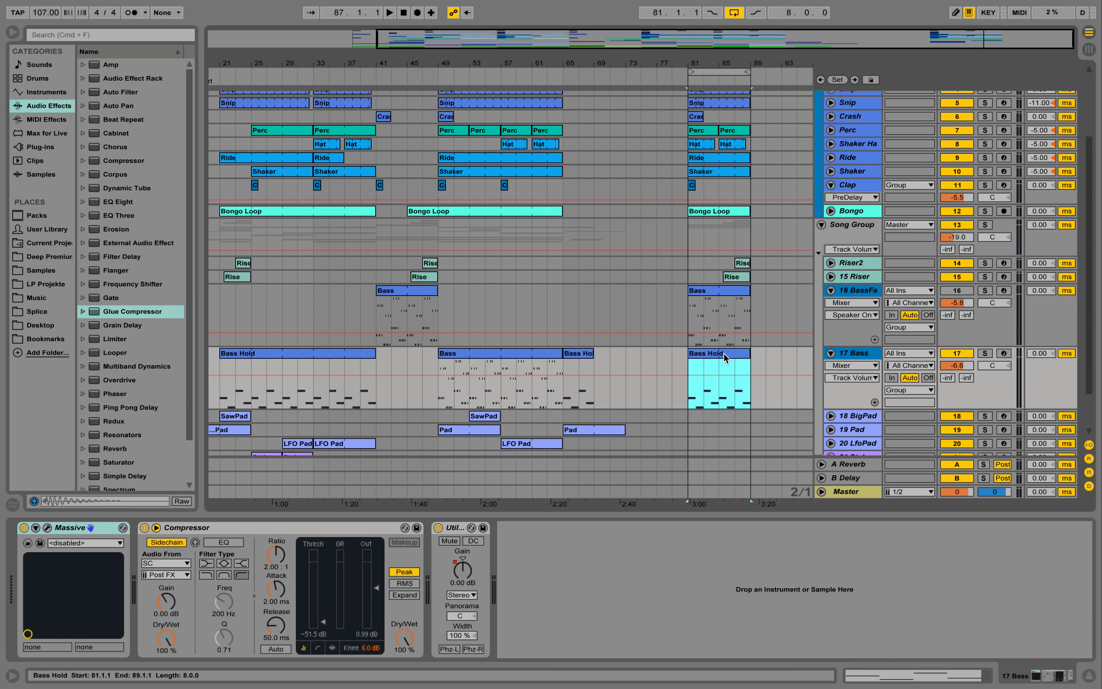
scroll(394, 456, "down", 3)
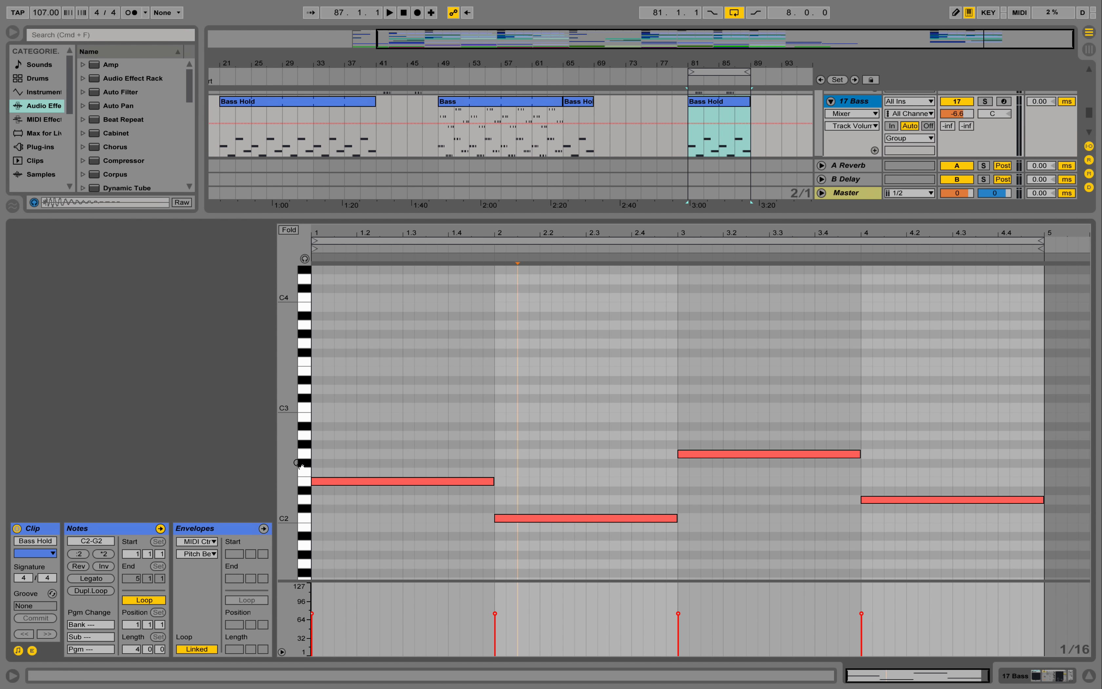
left_click_drag(291, 459, 318, 430)
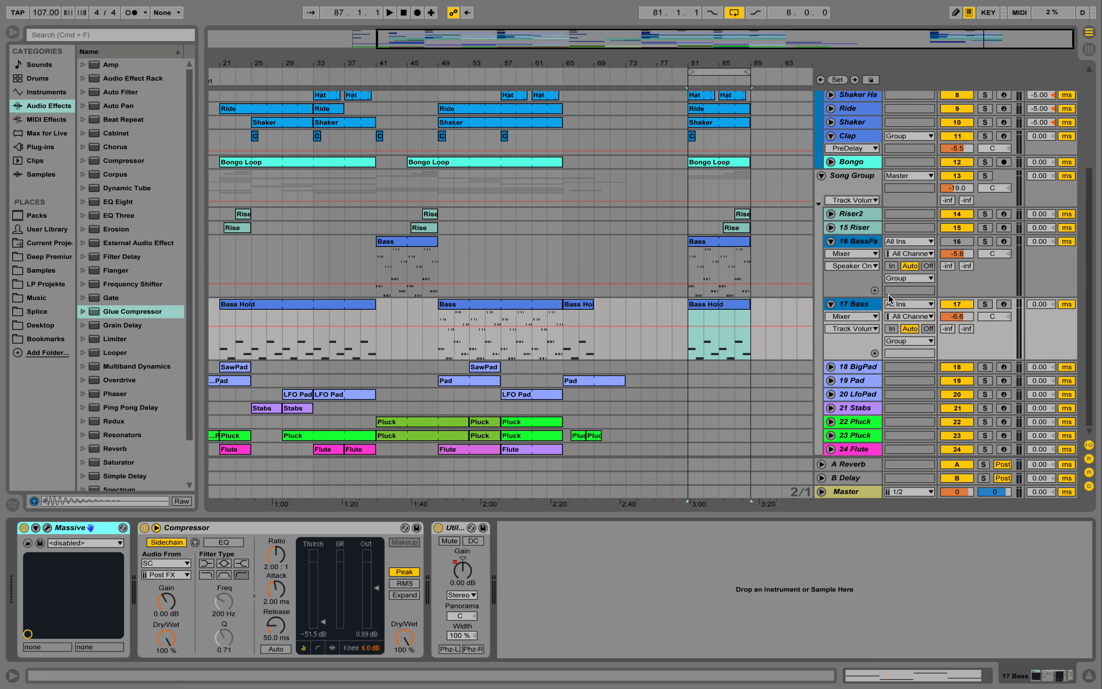
- Solo and play the 17 Bass track while examining its Massive patch, including the OSC1 wavetable choices and the 5 LFO settings
left_click(986, 306)
key("space")
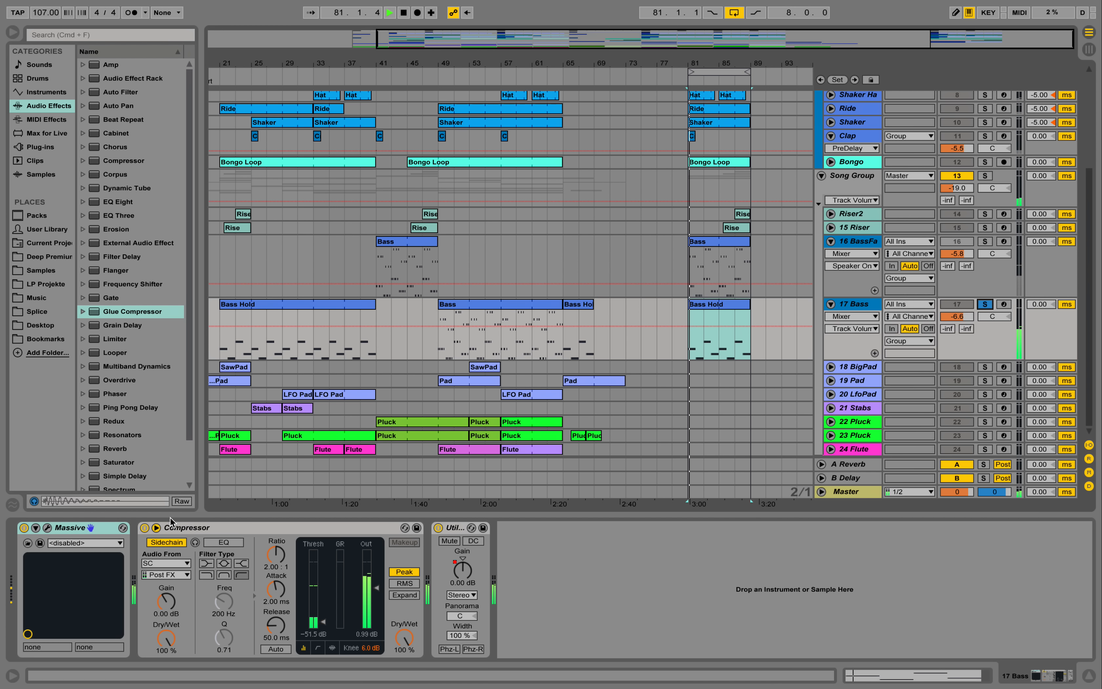
left_click(47, 528)
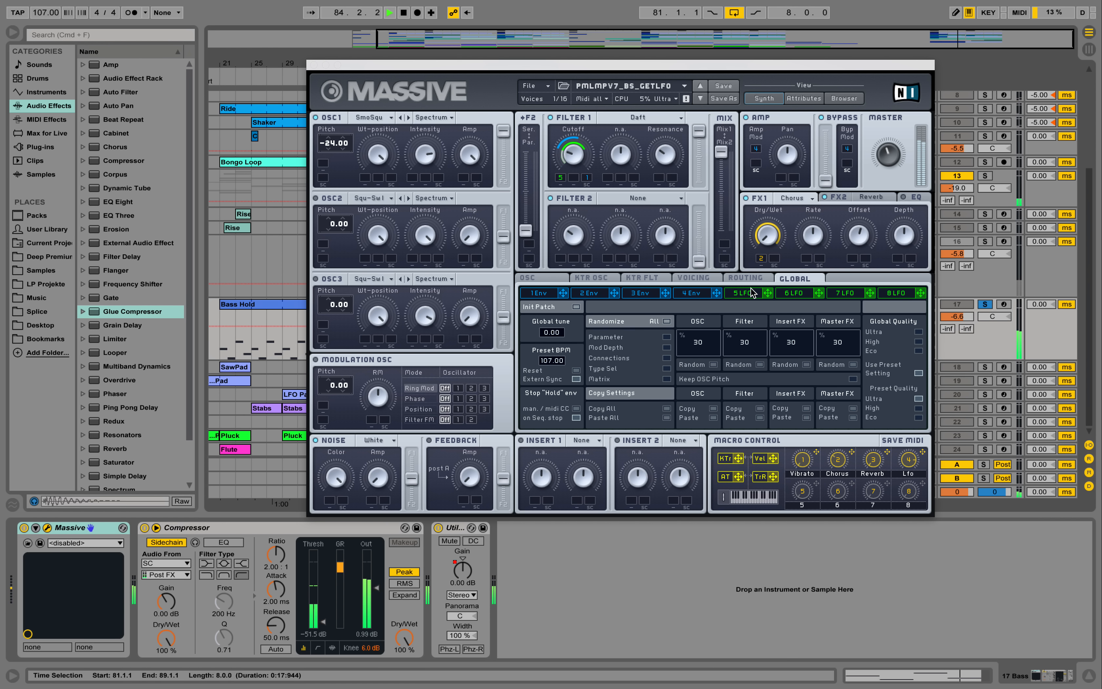
key("space")
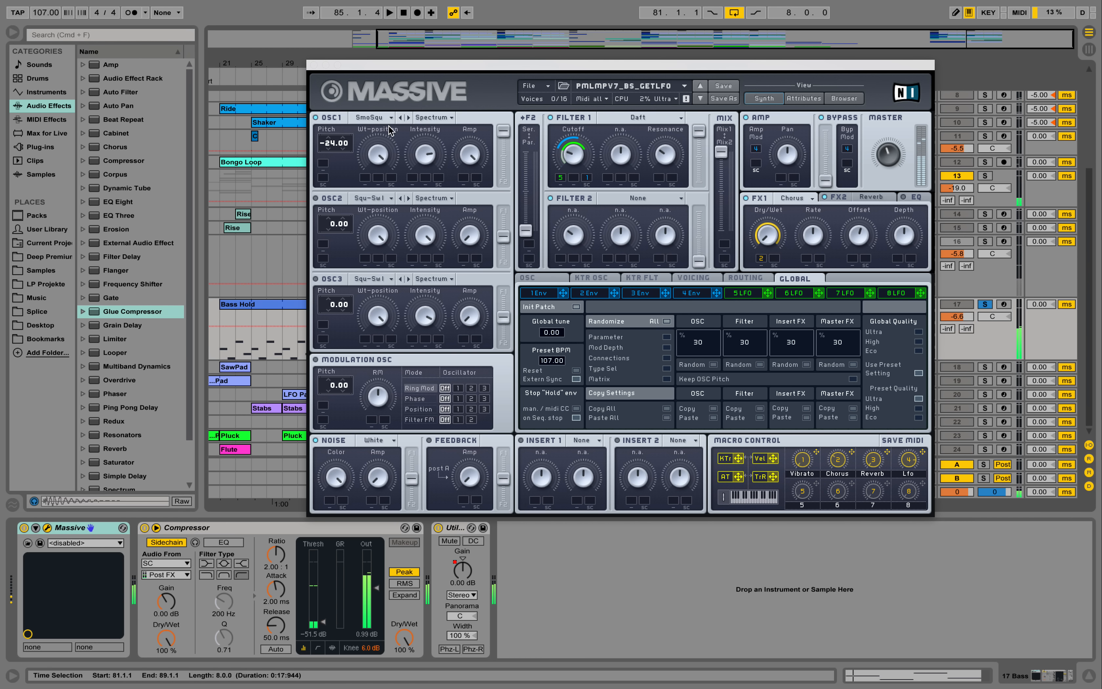
left_click(384, 119)
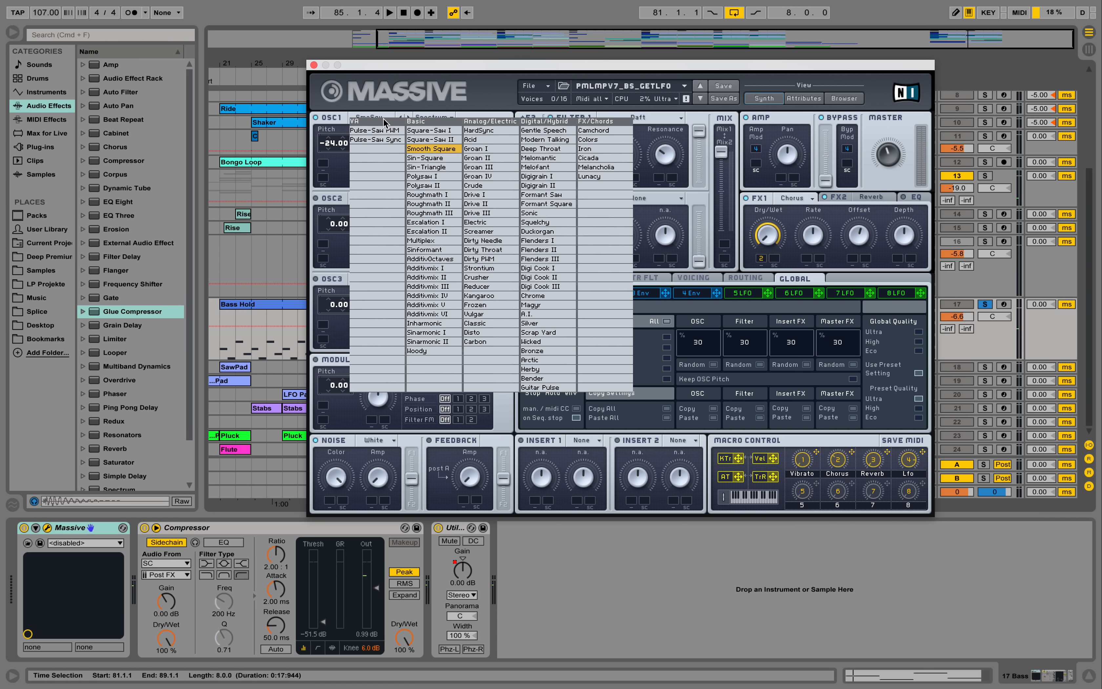
left_click(406, 67)
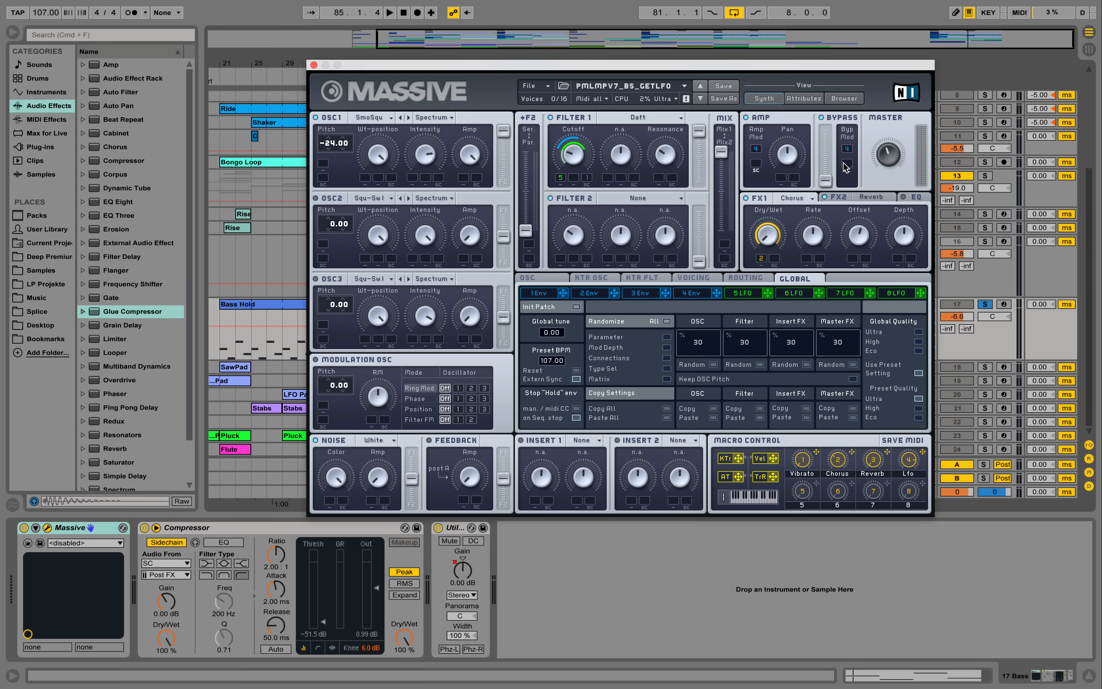
left_click(739, 294)
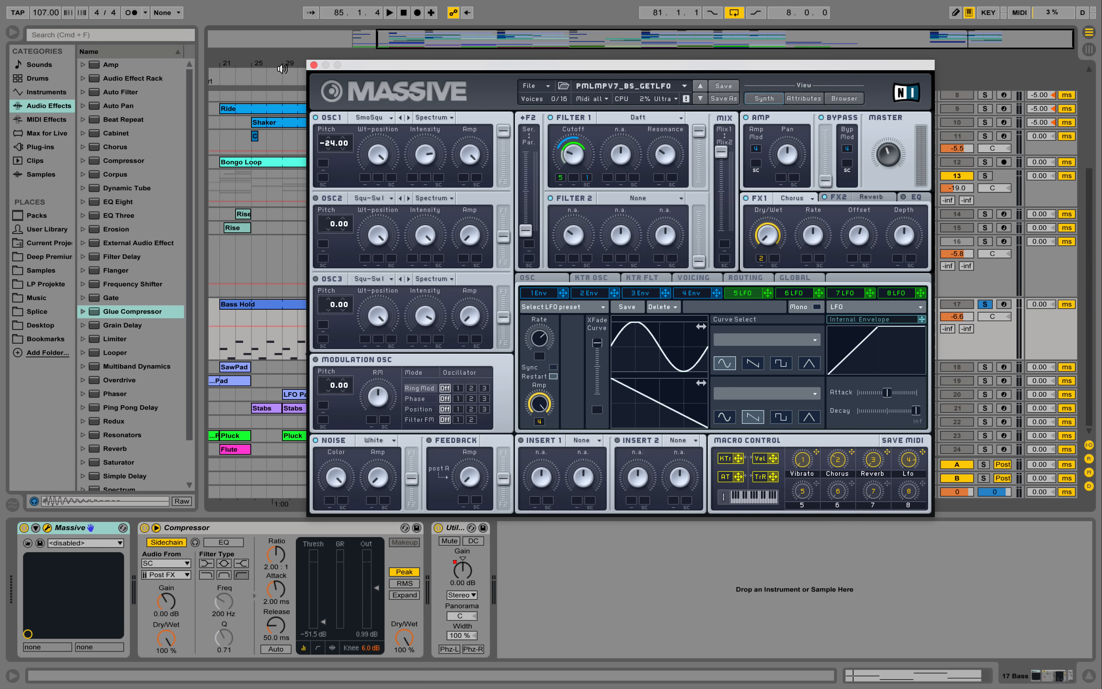
left_click(314, 65)
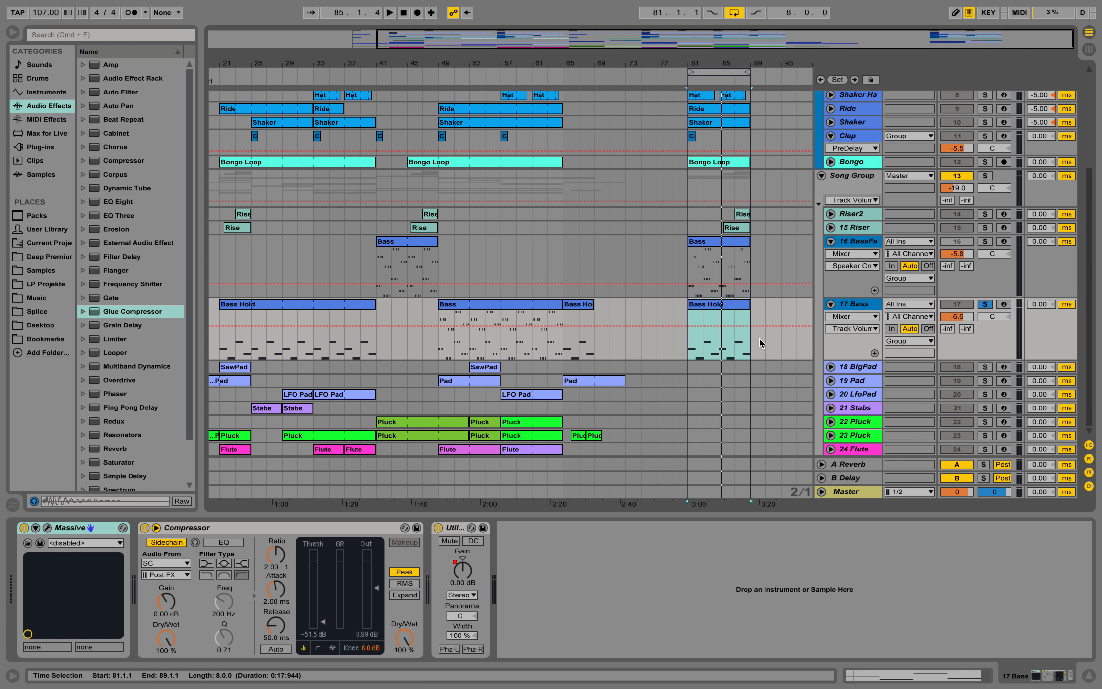
- Audition the soloed bass with its sidechain compressor from bar 81, and unsolo it to hear it with the drums
key("space")
key("space")
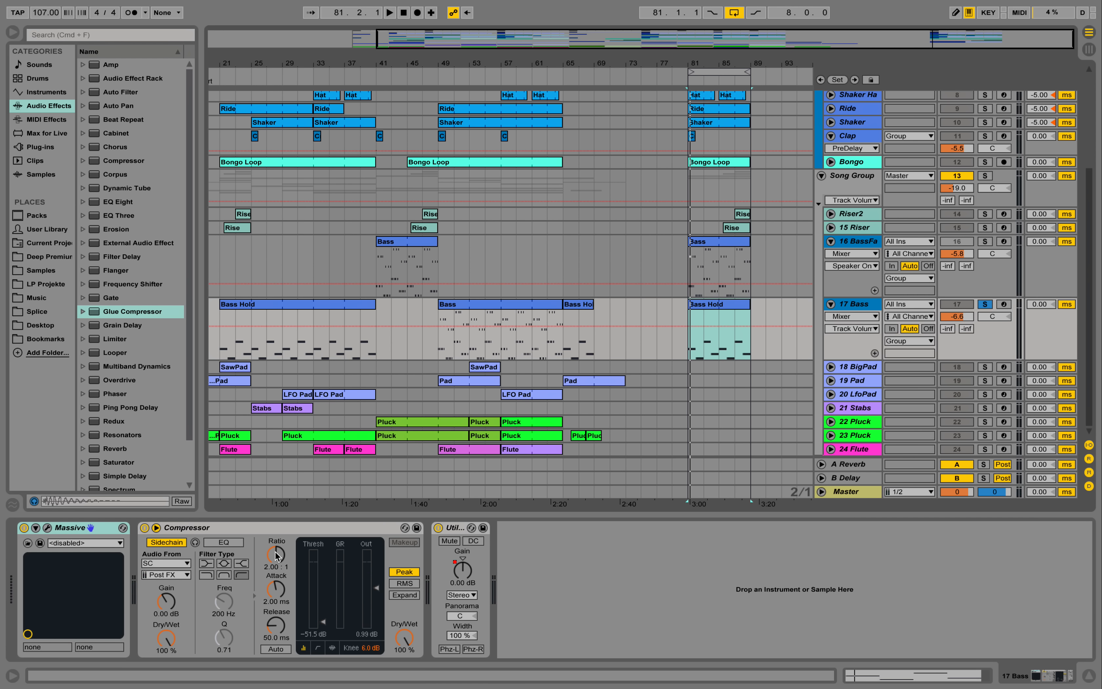
key("space")
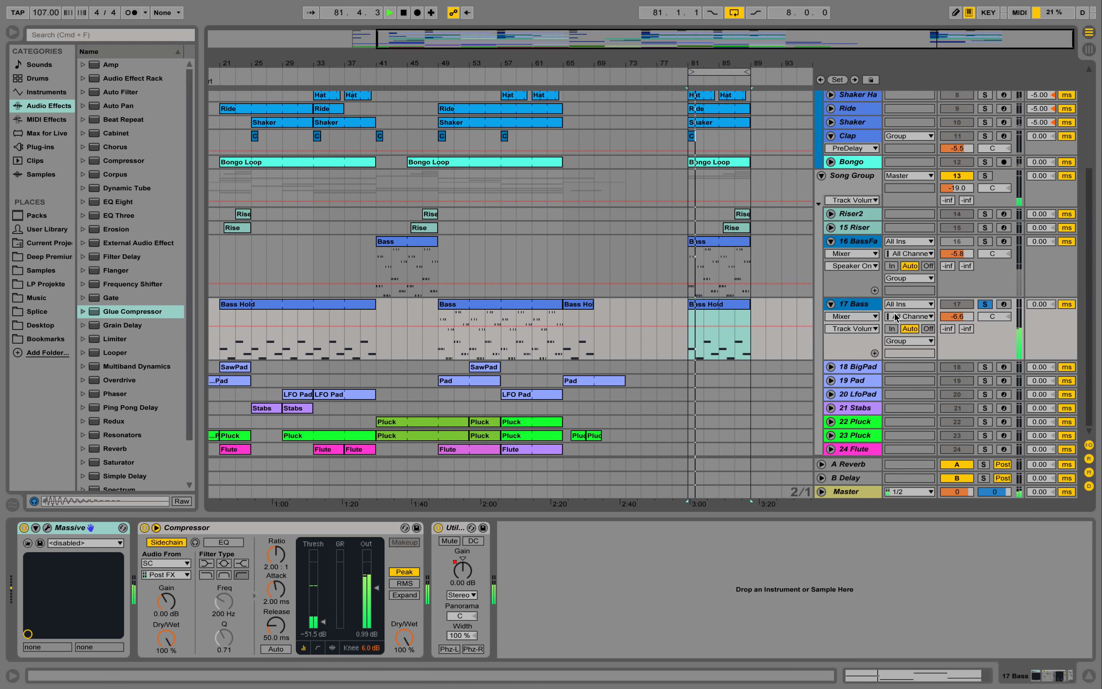
left_click(986, 304)
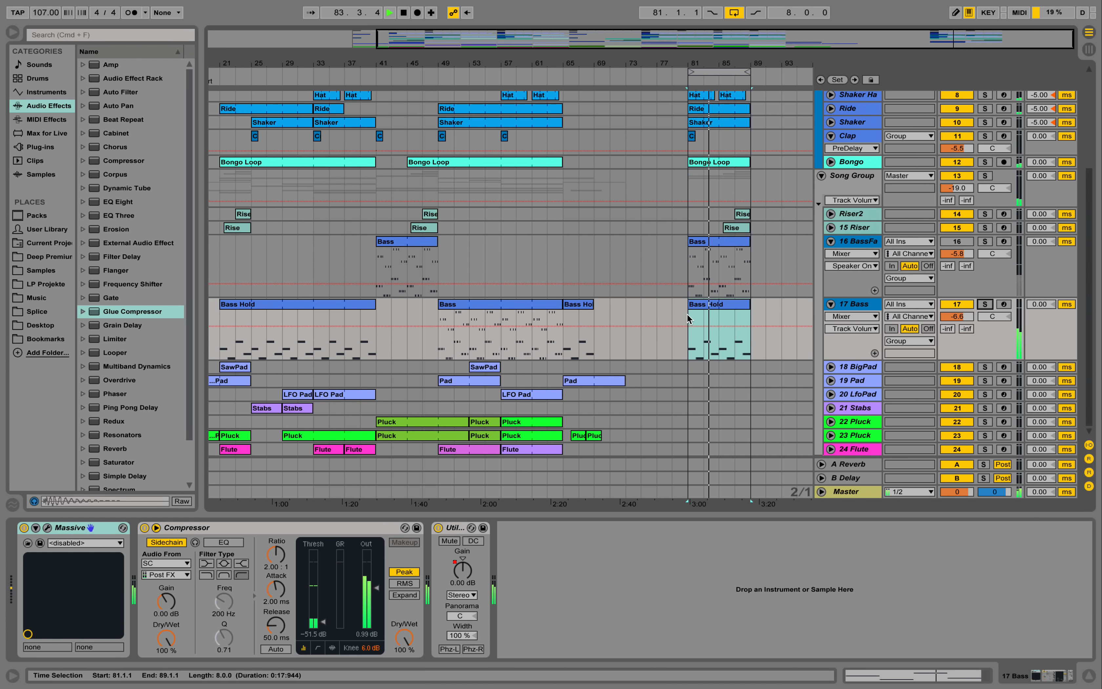
key("space")
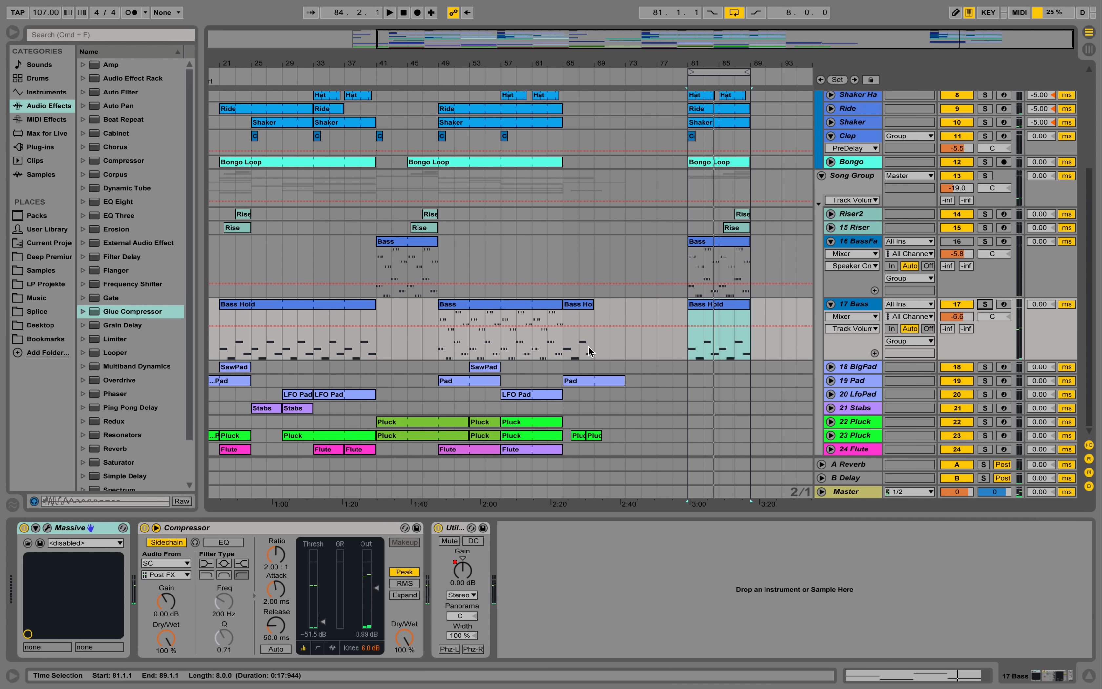
- Copy the SawPad clip on the 18 BigPad track from bar 53 to bar 81, filling eight bars
left_click(484, 370)
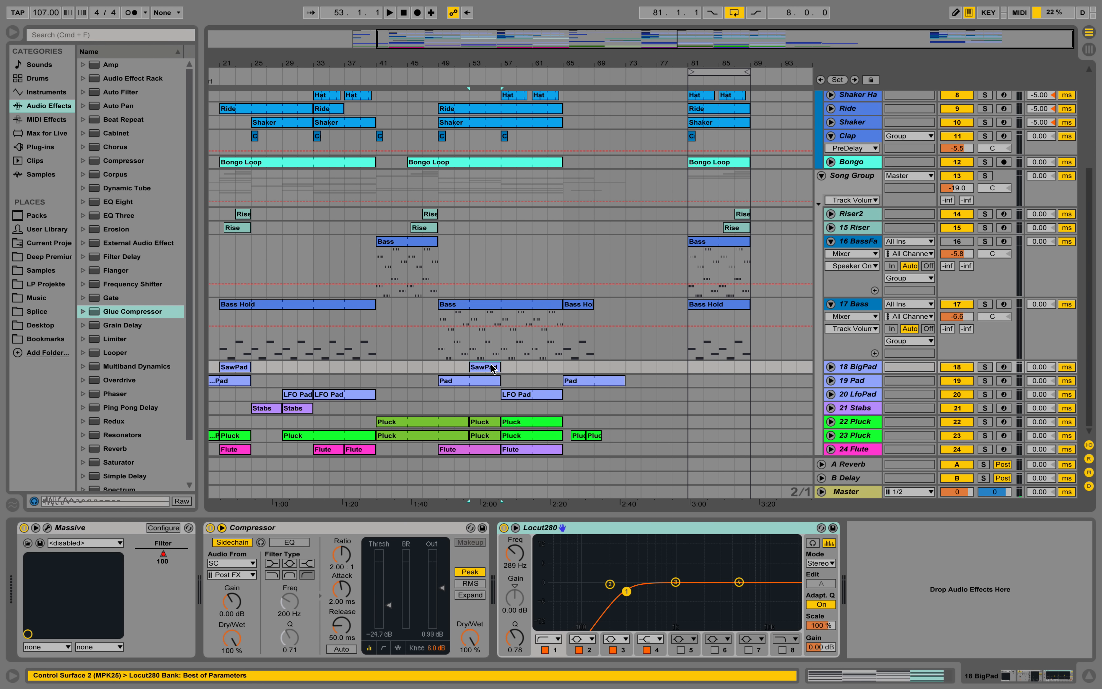
left_click_drag(486, 368, 713, 364)
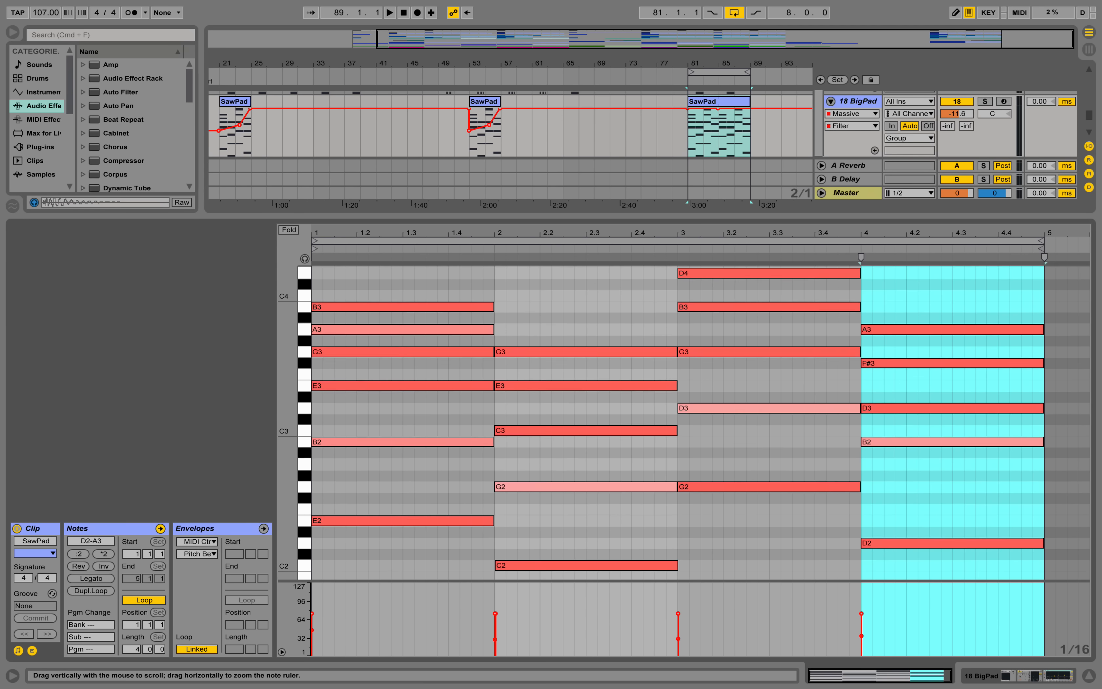
- Examine the SawPad clip's chords with note preview on, selecting the stacked notes bar by bar
left_click_drag(287, 388, 288, 390)
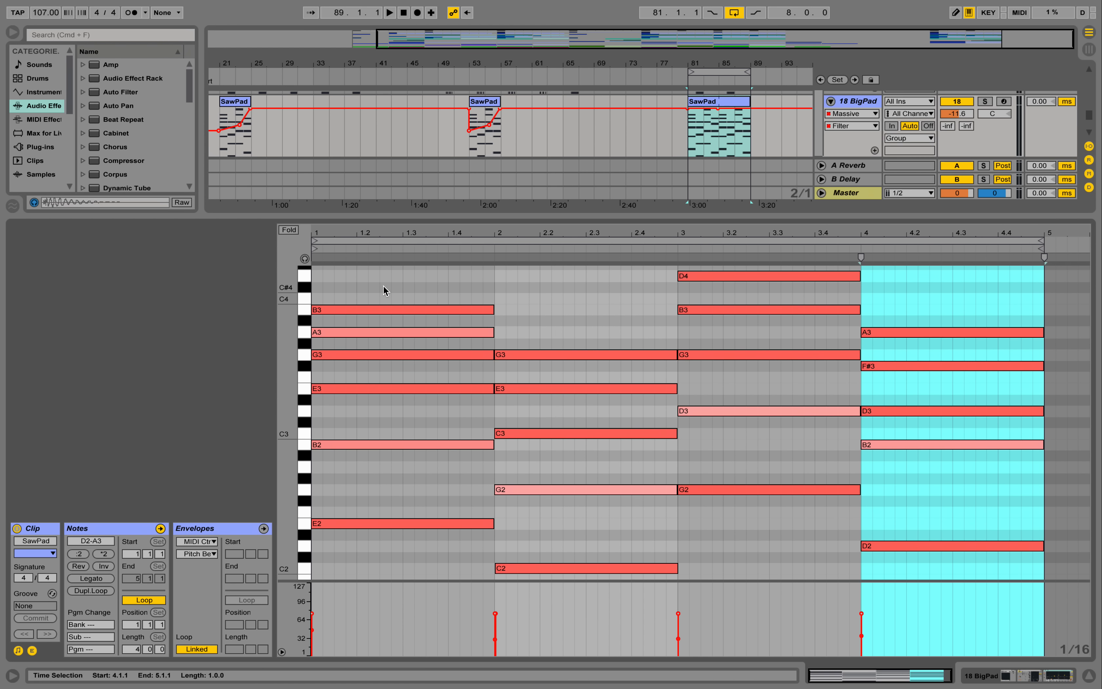
left_click_drag(361, 287, 393, 618)
left_click(595, 355)
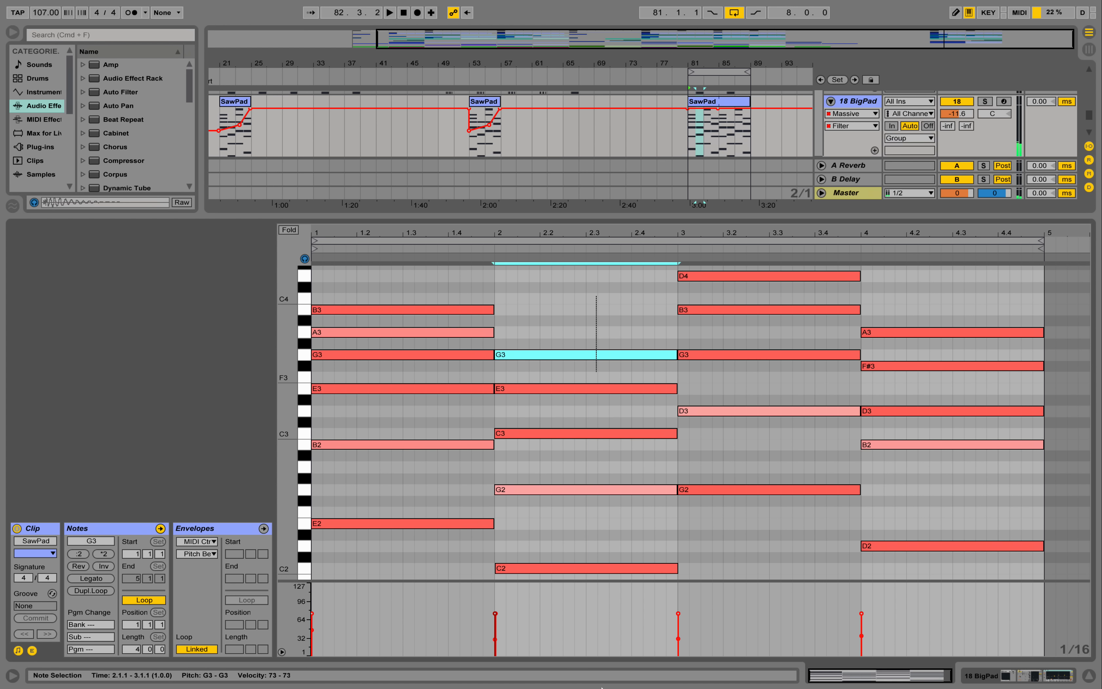
left_click_drag(602, 687, 603, 686)
left_click_drag(738, 541, 775, 233)
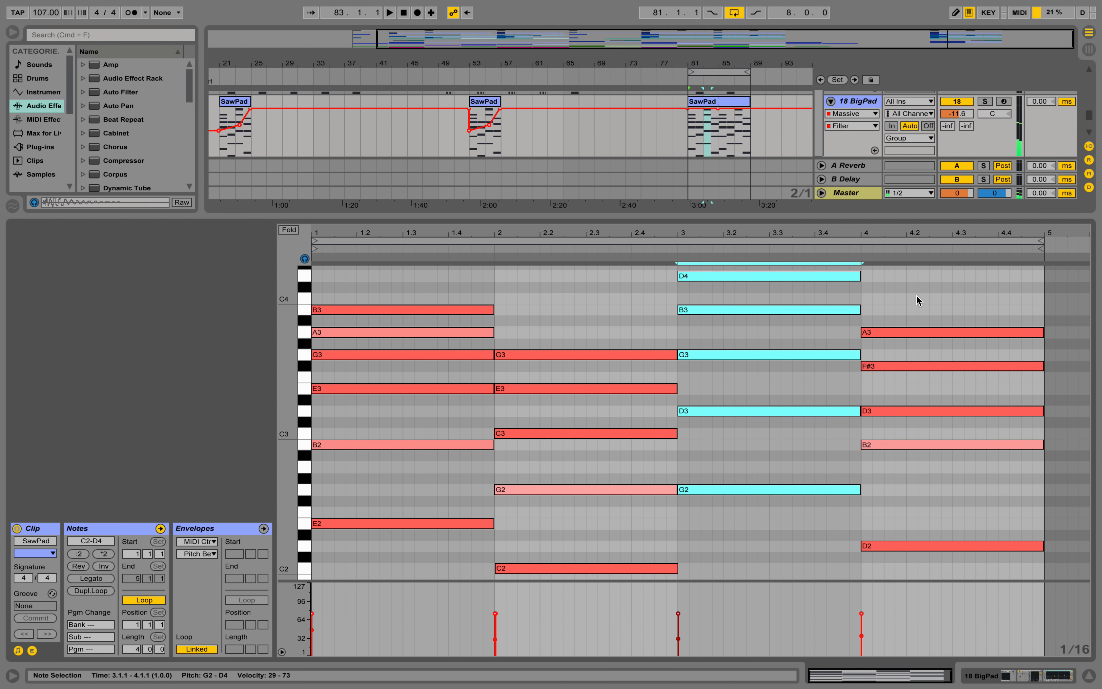
left_click_drag(916, 296, 987, 629)
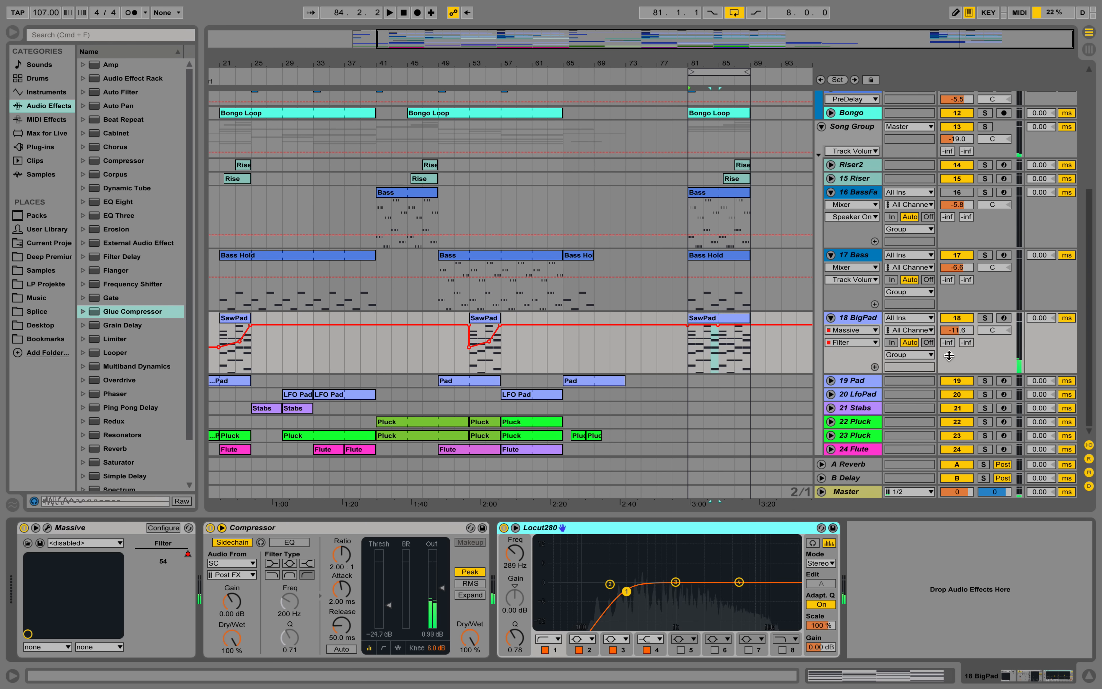
- Audition the SawPad together with the bass and drums from bar 84, and select the SawPad clip at bar 81
key("space")
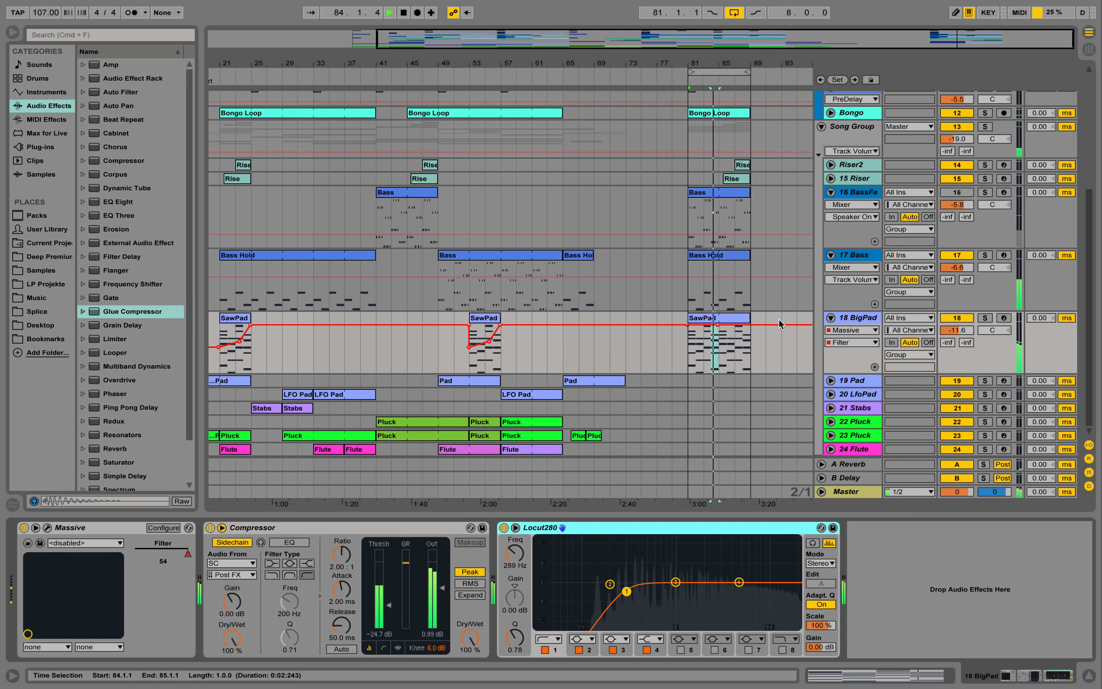
key("space")
left_click(724, 318)
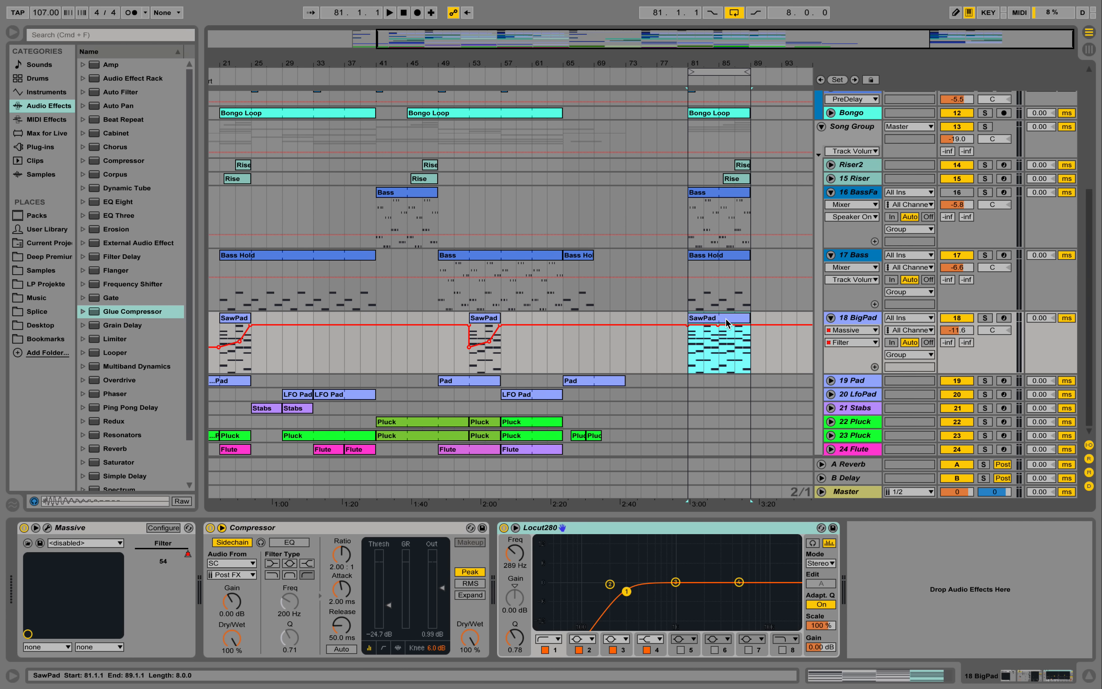
- Copy the SawPad clip from 18 BigPad onto the 19 Pad track at bar 81 and play it soloed
left_click_drag(726, 319, 725, 382)
left_click(796, 370)
key("space")
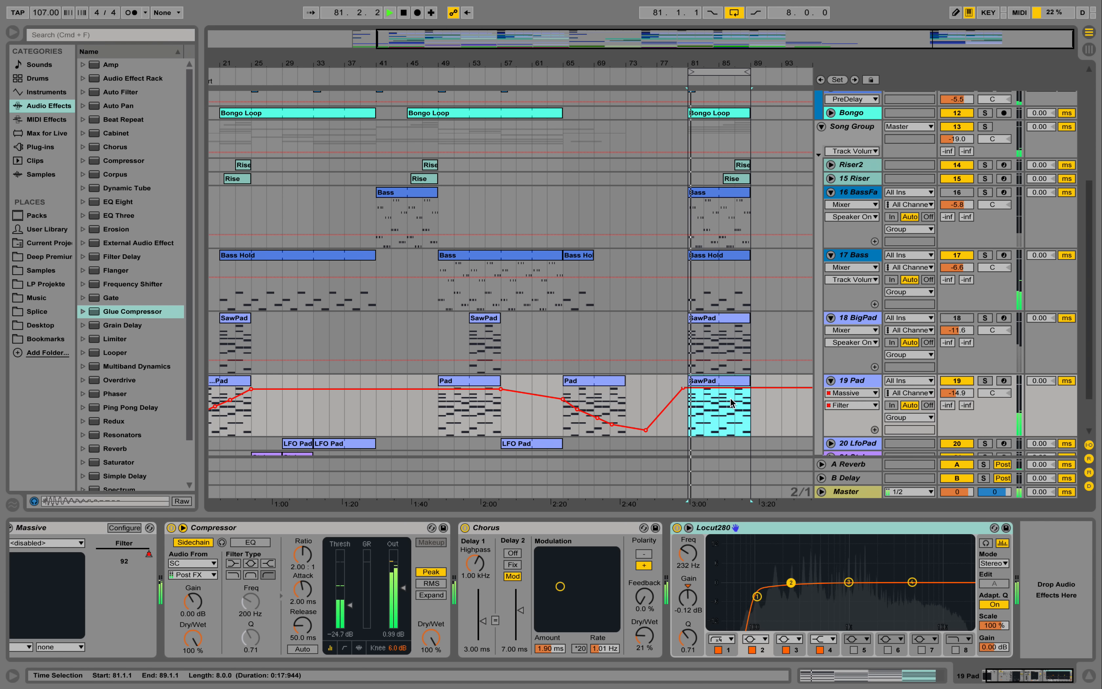
left_click(985, 381)
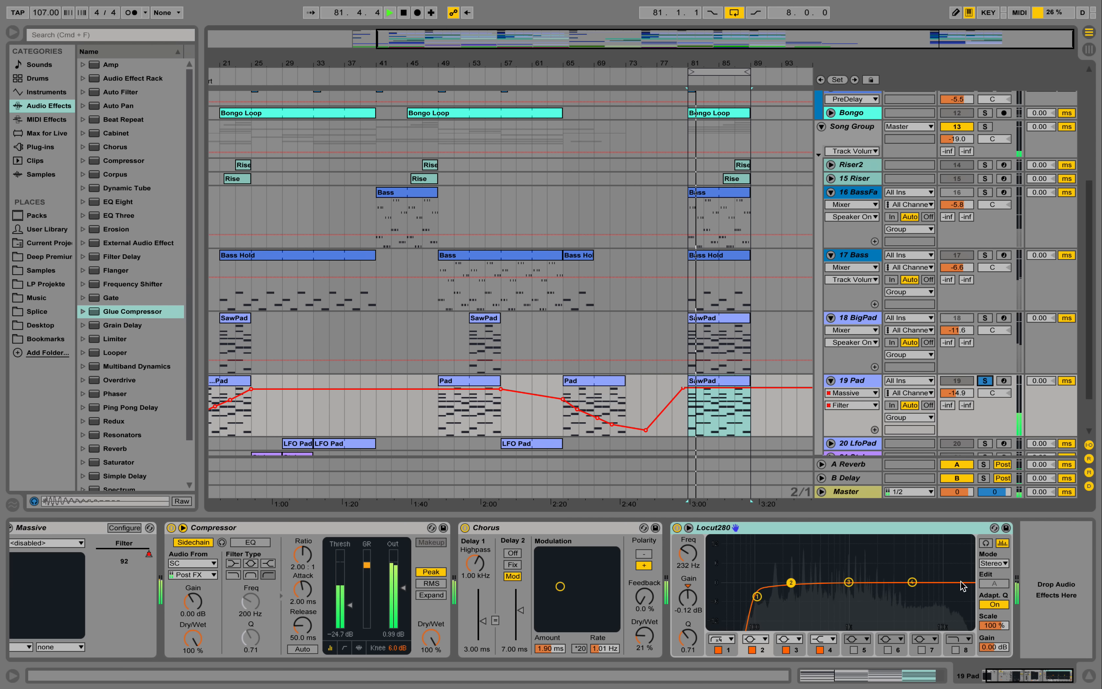
- Examine the Massive patch on the 19 Pad track, and audition the soloed pad from bar 81
left_click(1014, 675)
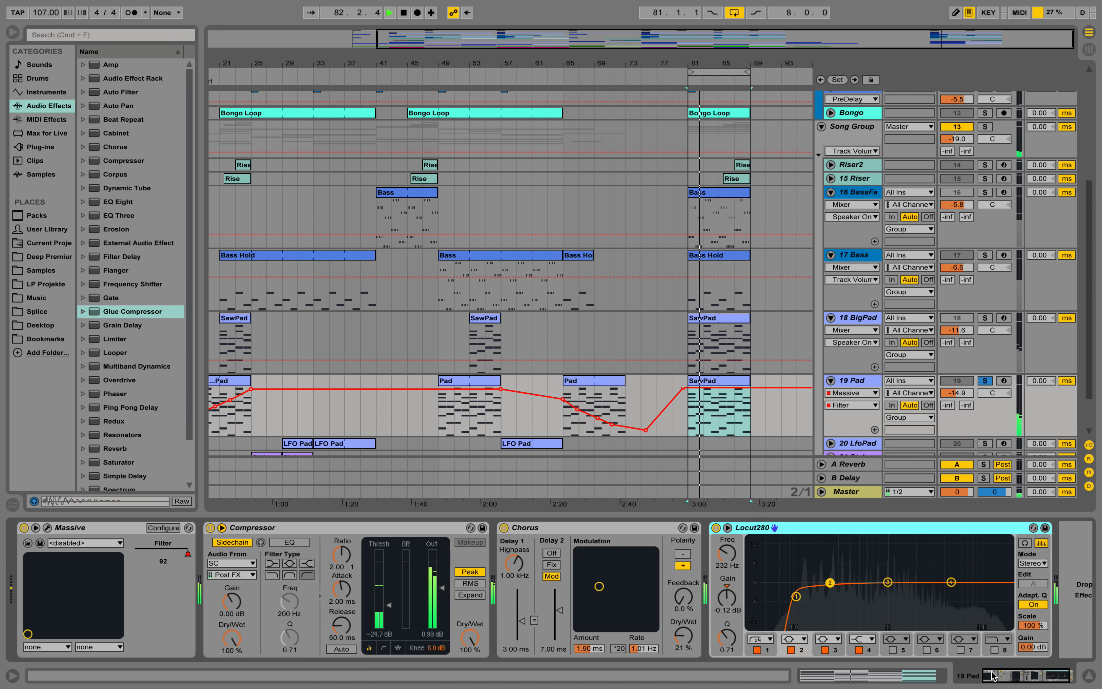
left_click(48, 528)
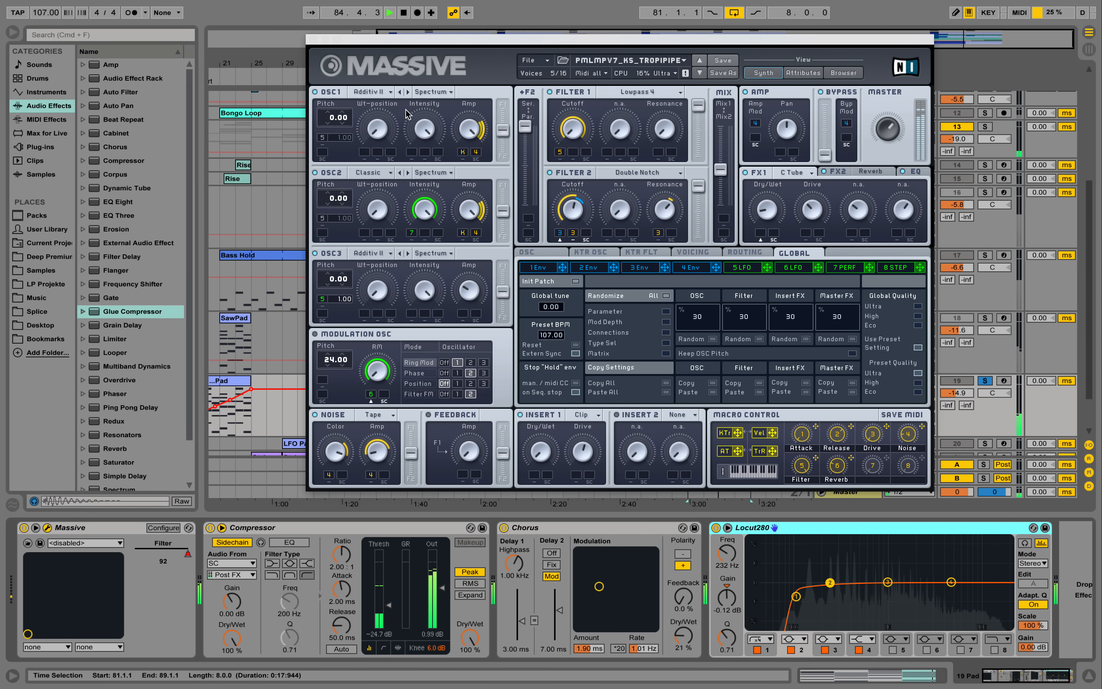
key("space")
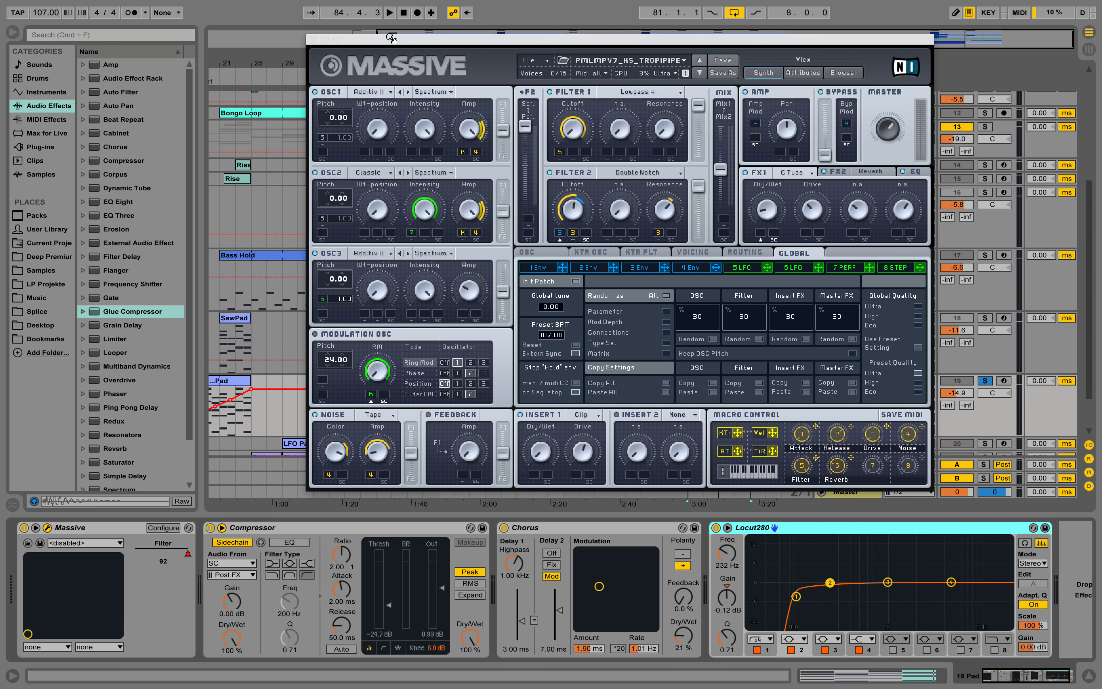
left_click(313, 39)
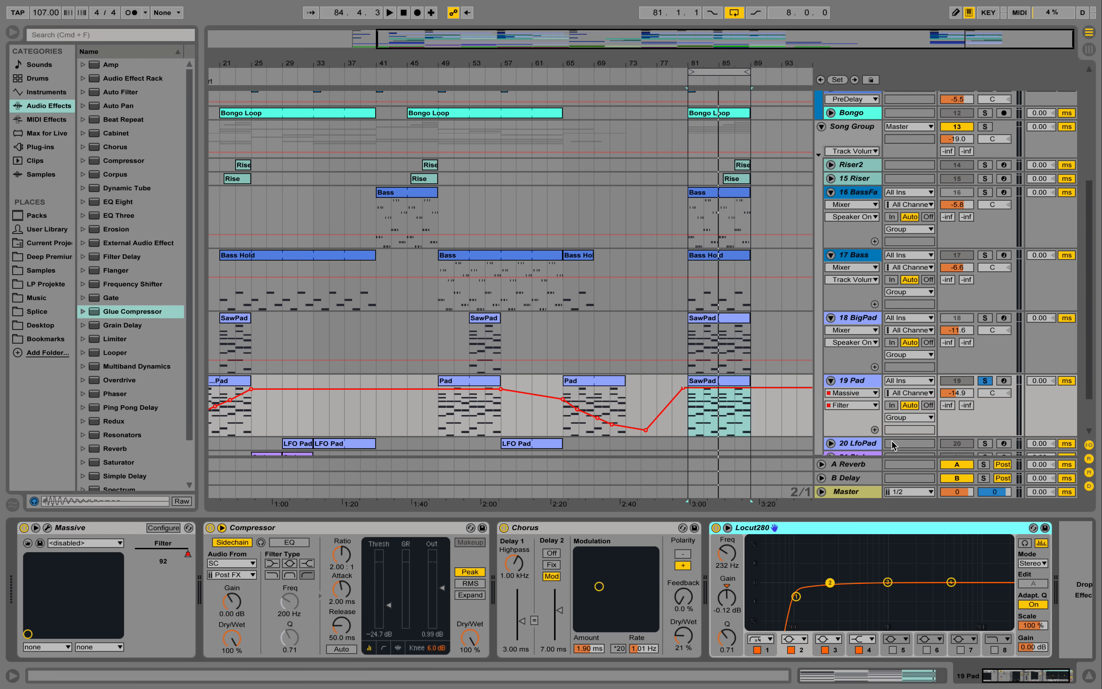
key("space")
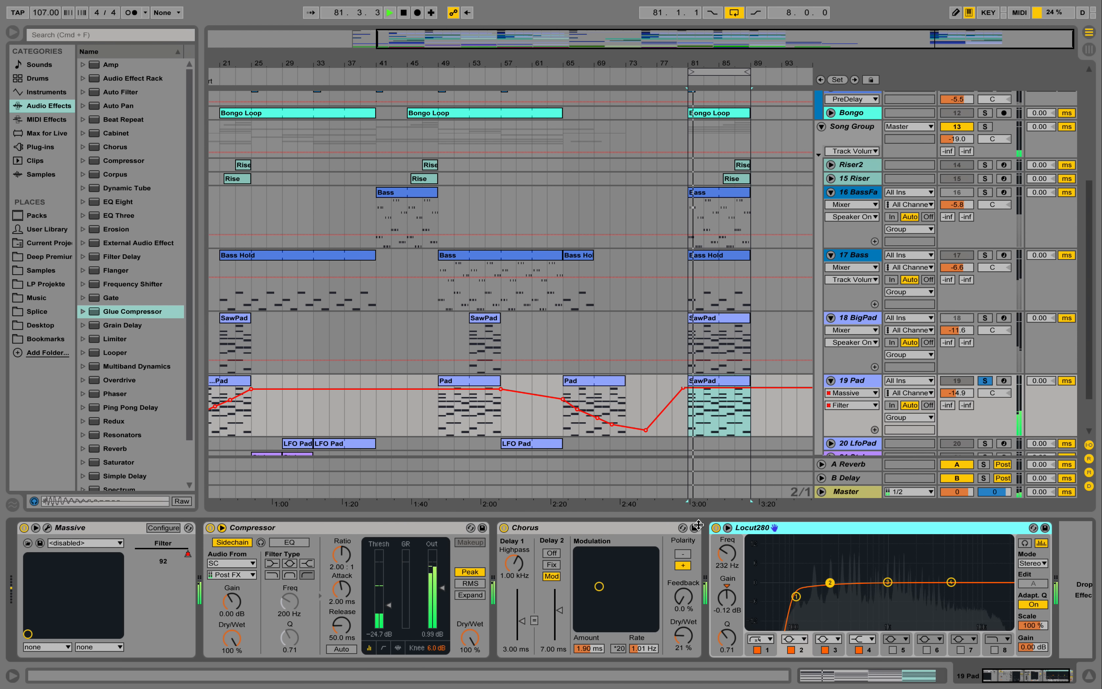
key("space")
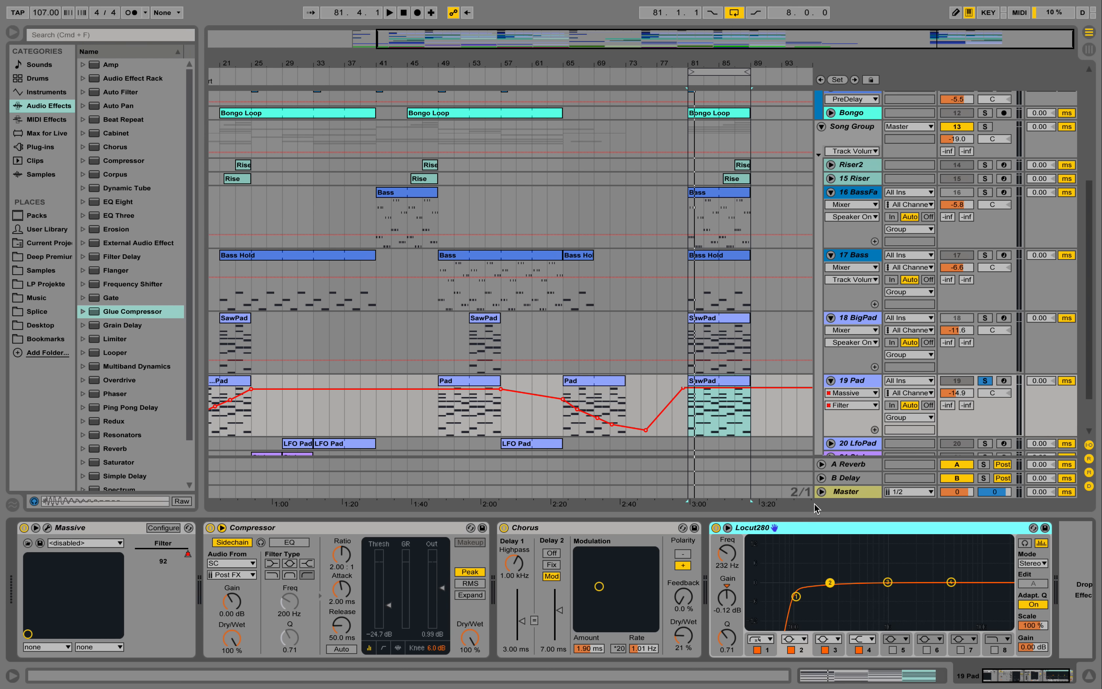
- Solo and unfold the 20 LfoPad track, and copy its LFO Pad clip from bar 33 to bar 81
scroll(807, 336, "down", 3)
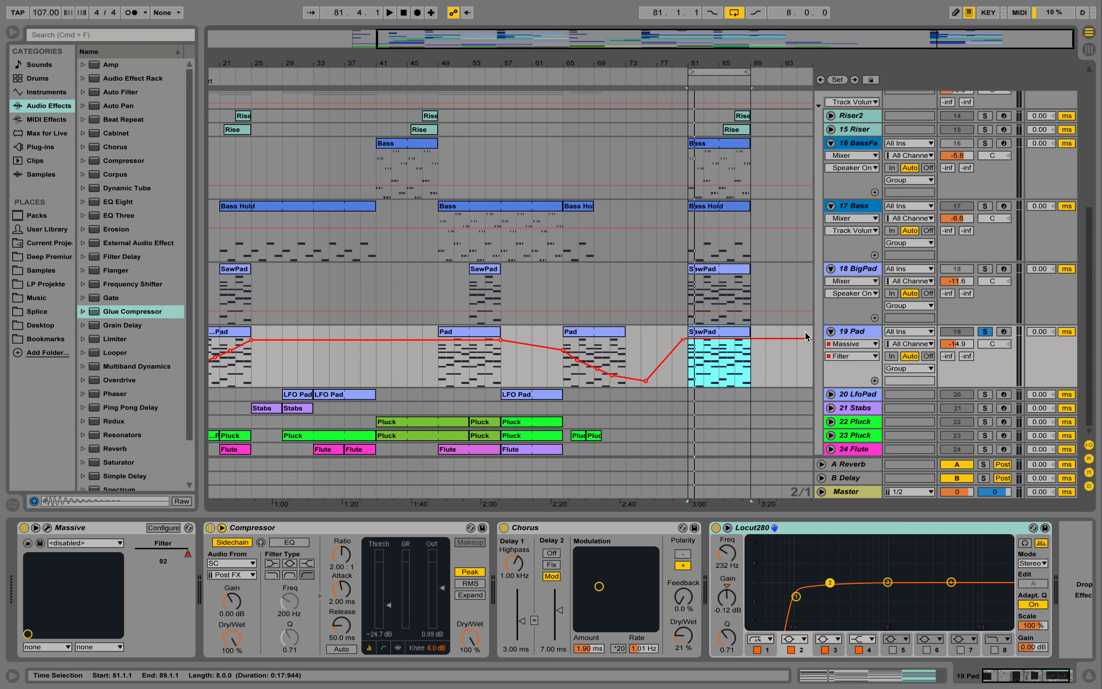
left_click(987, 395)
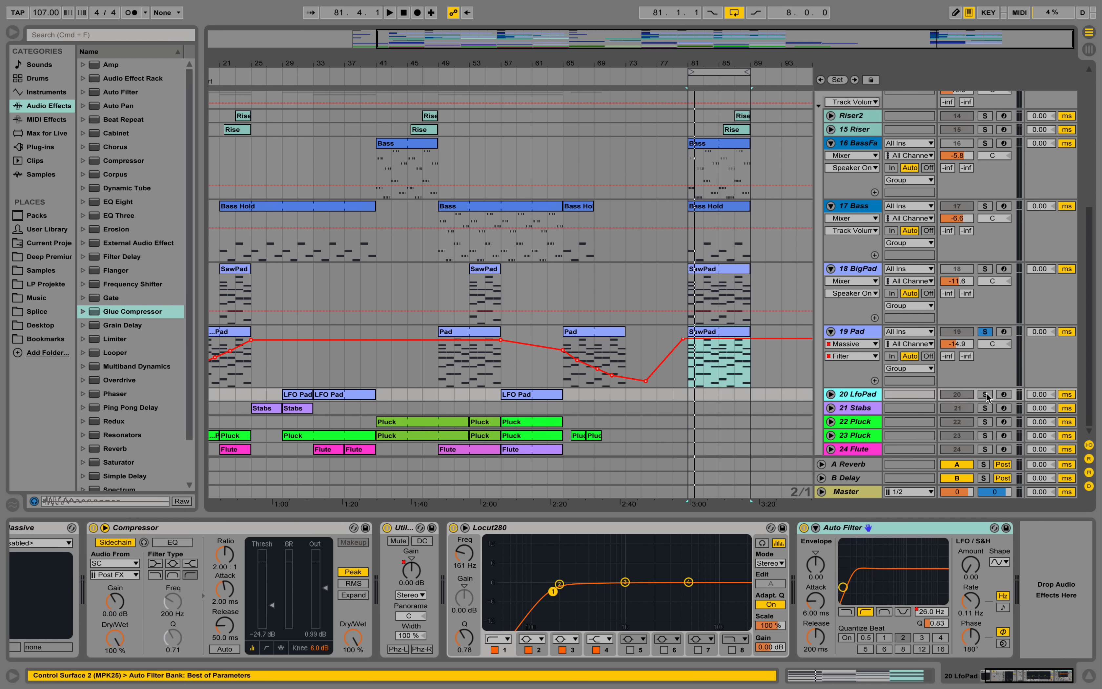
left_click(830, 395)
left_click(360, 394)
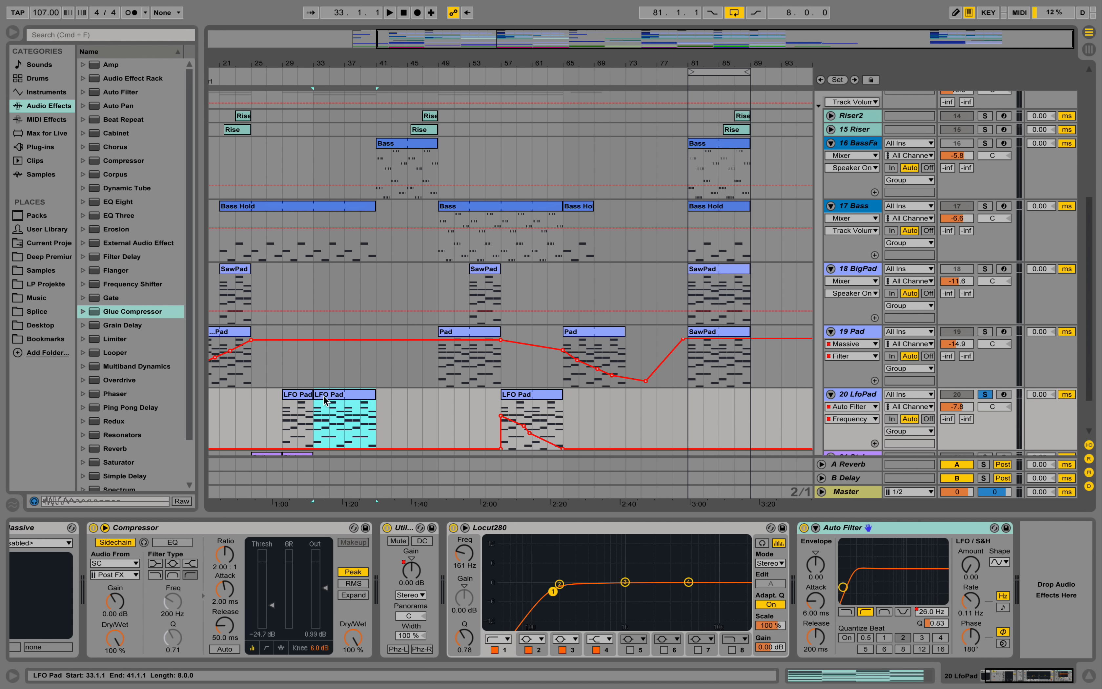
mouse_move(335, 397)
left_mouse_down()
mouse_move(714, 406)
mouse_move(705, 403)
left_mouse_up()
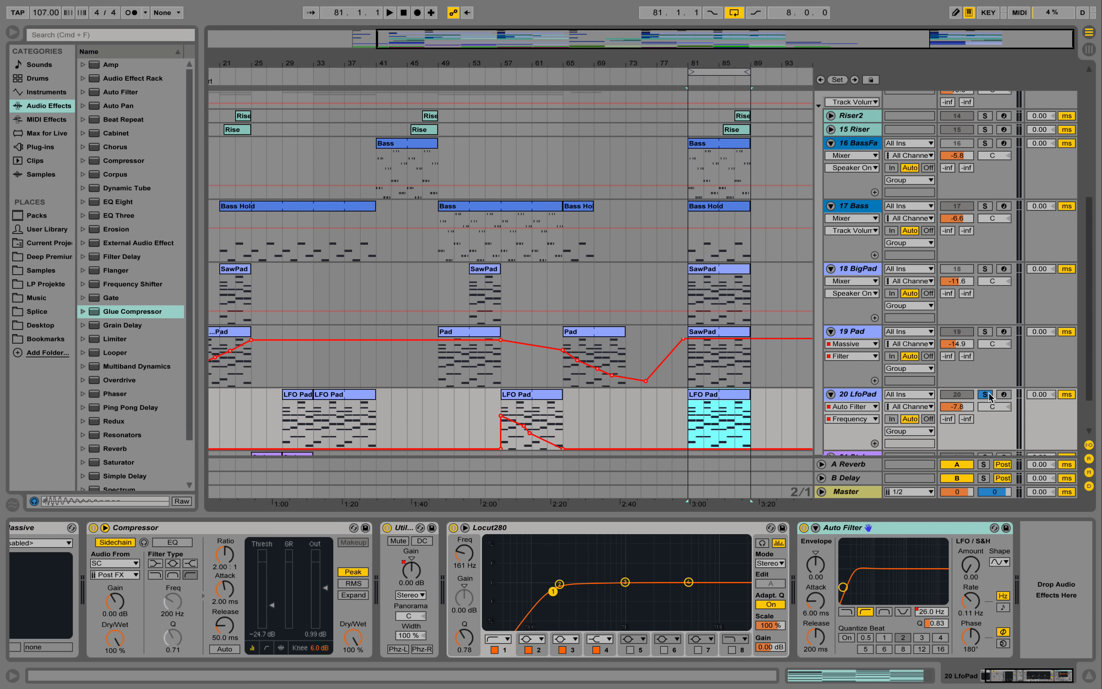
- Audition the soloed LFO Pad briefly, and examine the 5 LFO and EQ settings of its Massive patch
key("space")
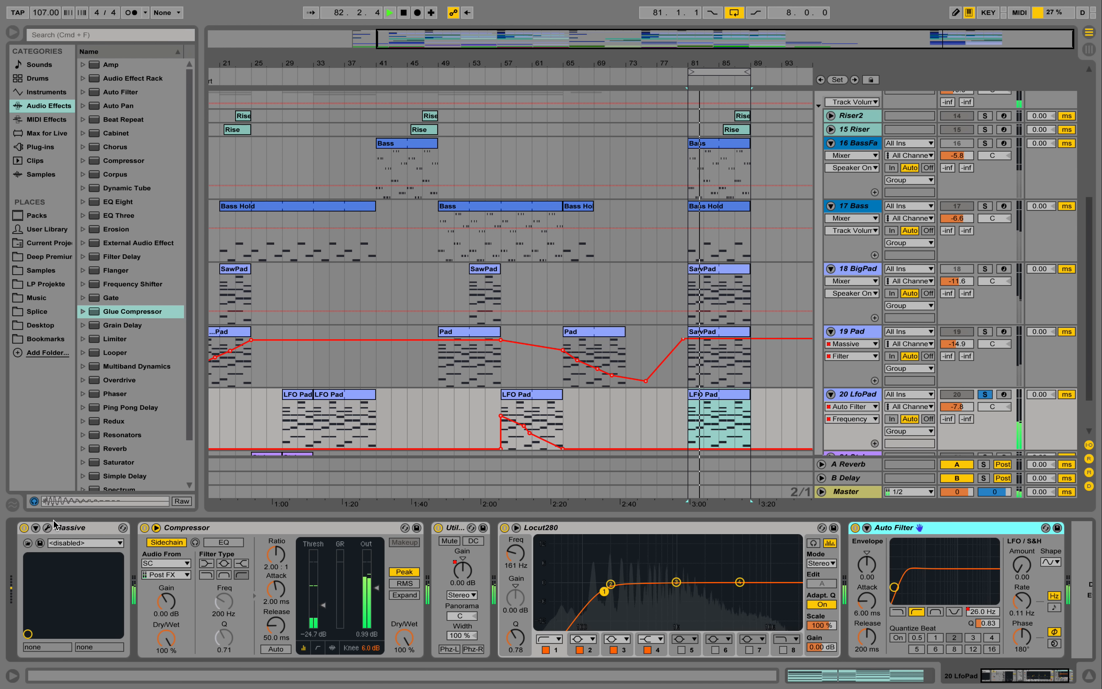
key("space")
left_click(48, 528)
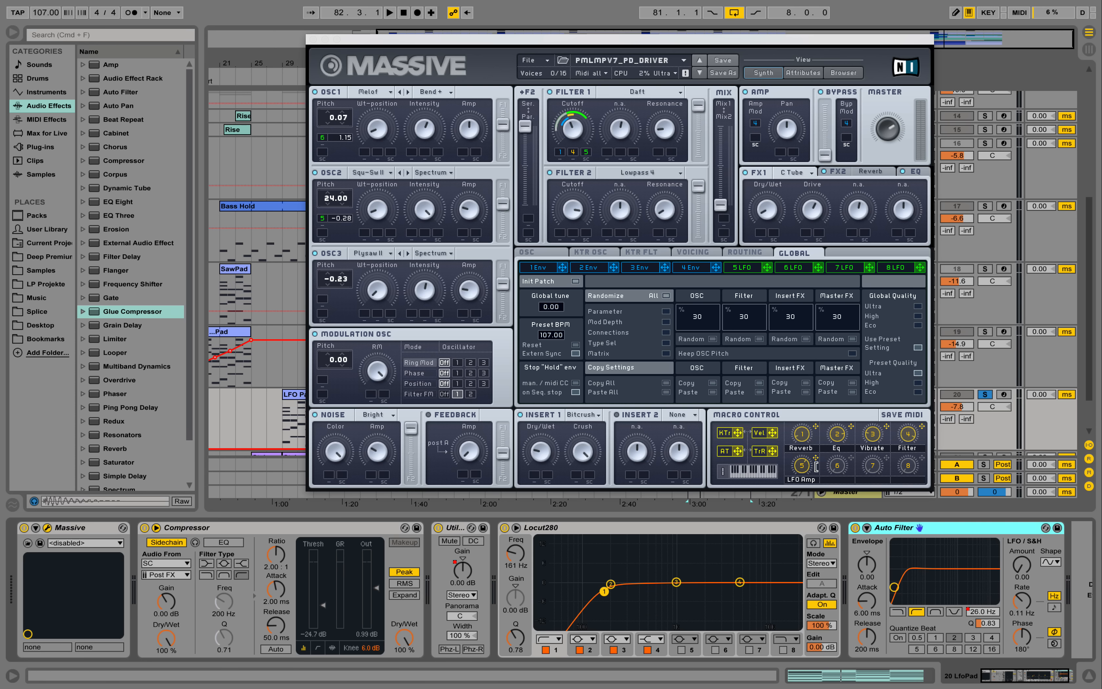
left_click(743, 268)
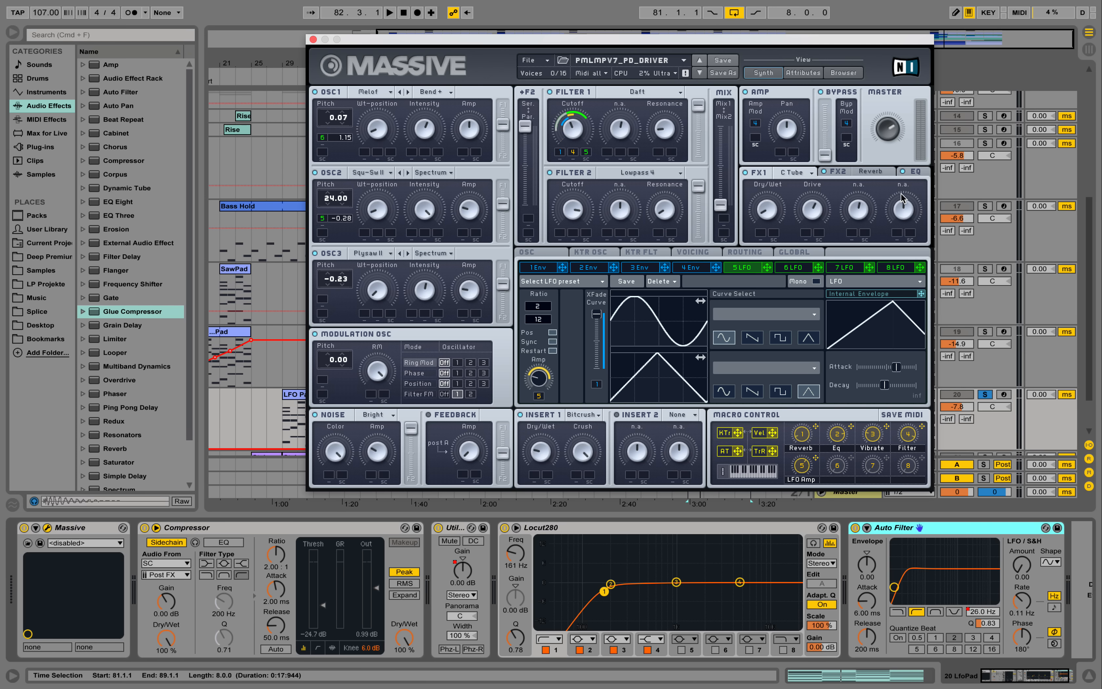
left_click(917, 174)
key("super+w")
- Audition the soloed LFO Pad again from bar 81, and select its clip there
key("space")
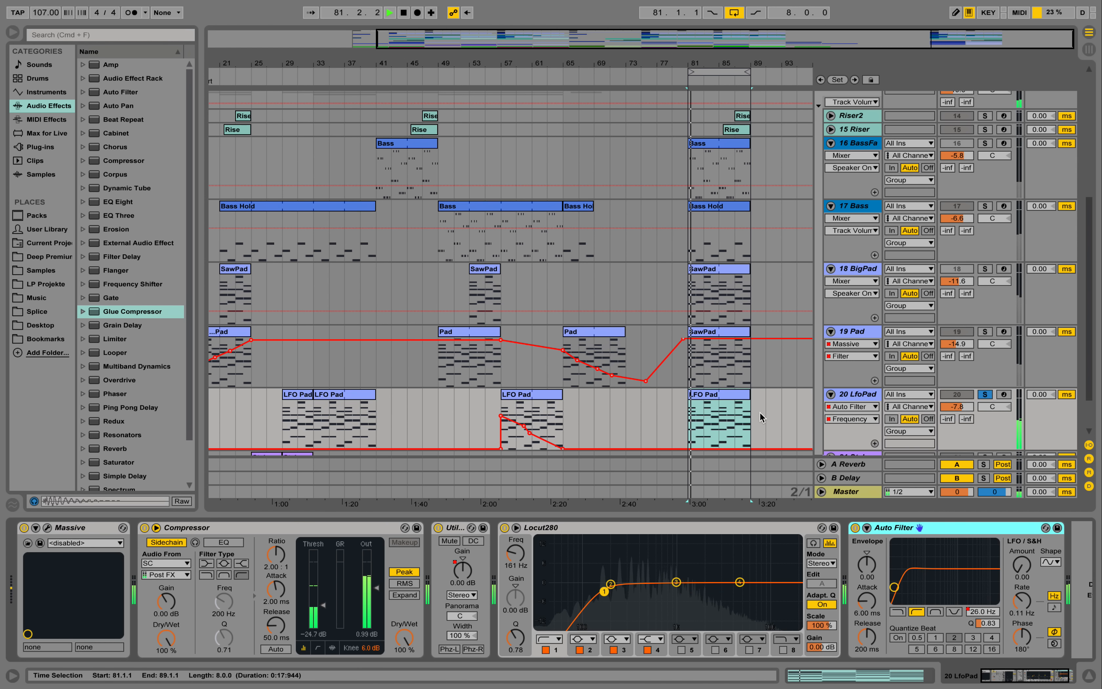
scroll(755, 374, "down", 3)
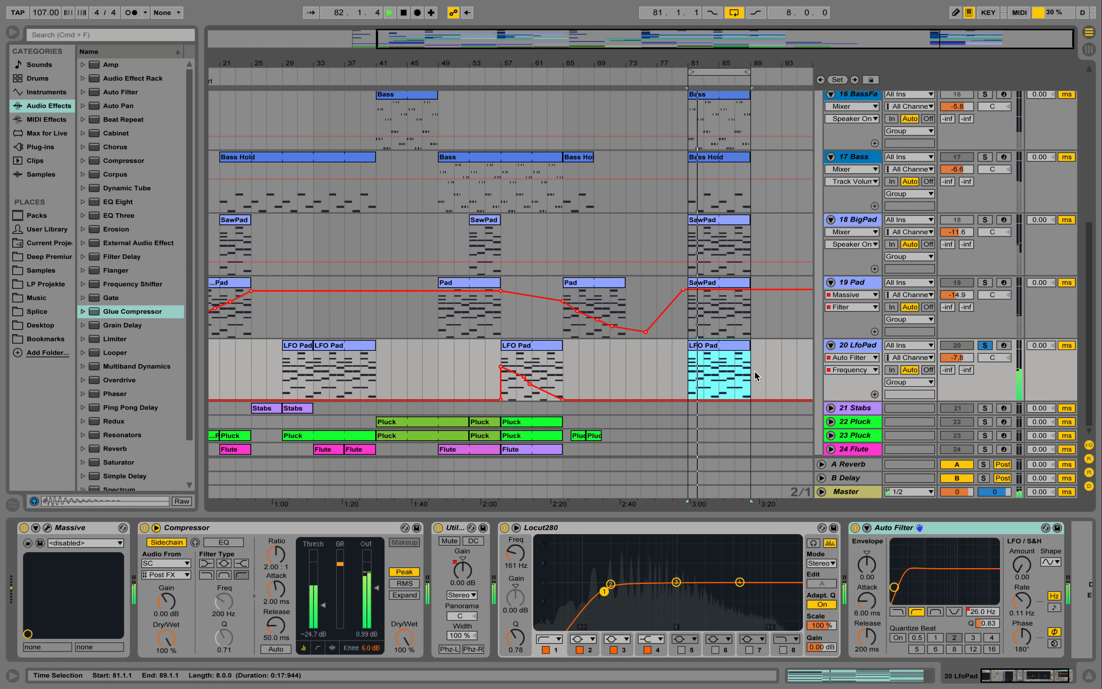
left_click(720, 347)
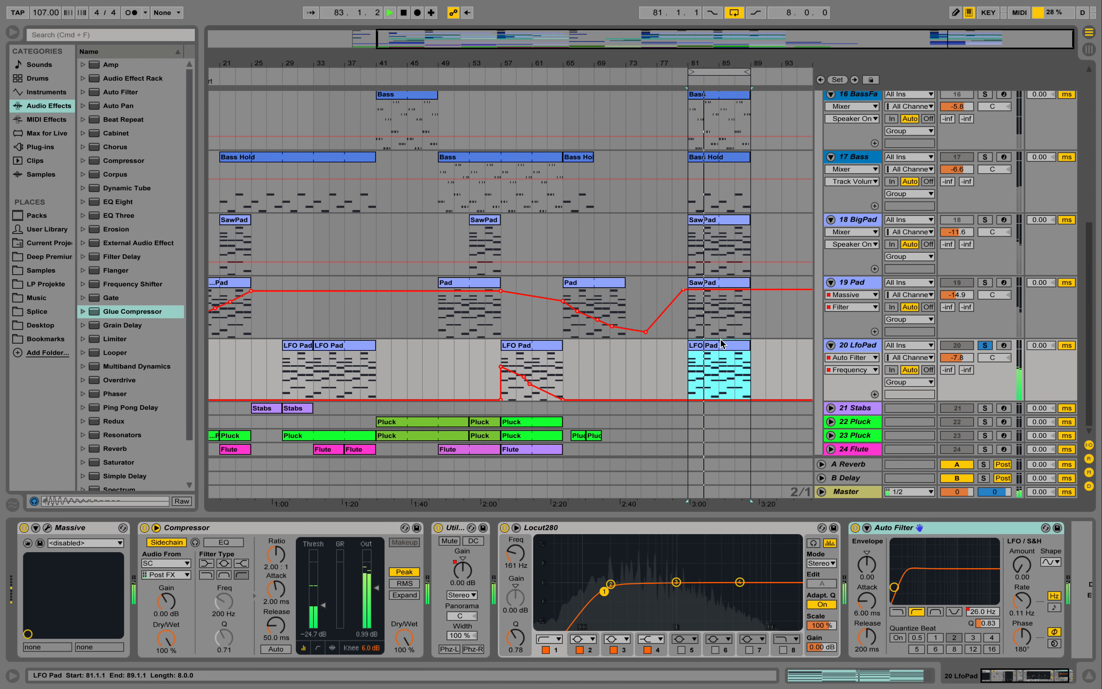
key("space")
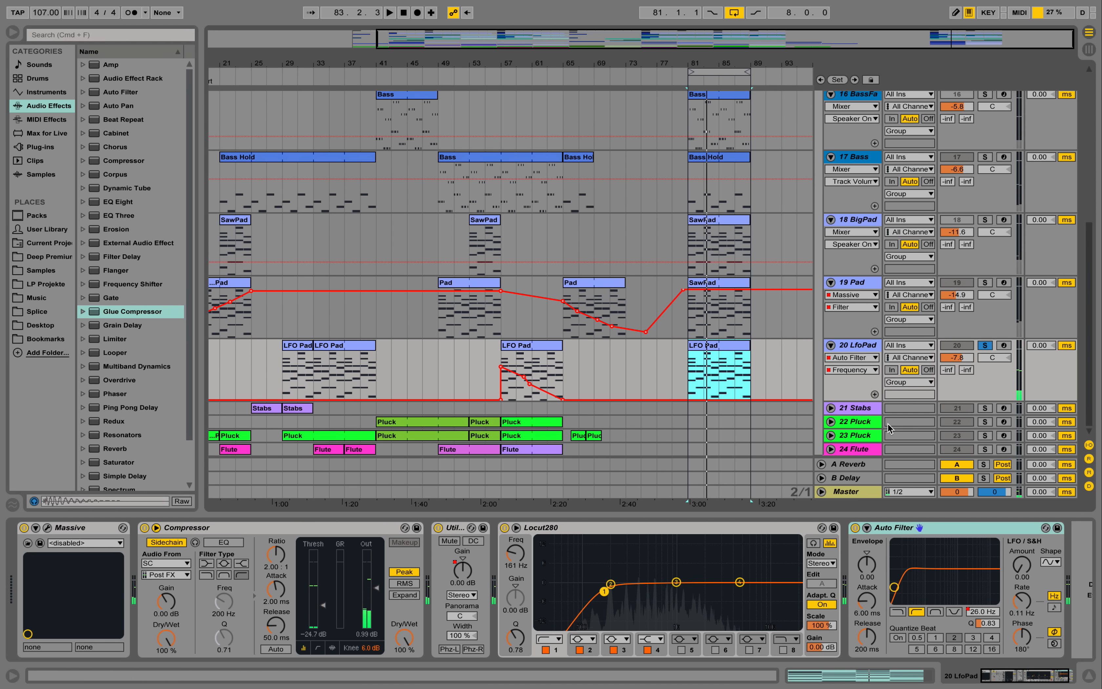
- Unfold and solo the 21 Stabs track, and copy its Stabs clip from bar 29 to bar 81, extended to eight bars
left_click(831, 408)
left_click(300, 410)
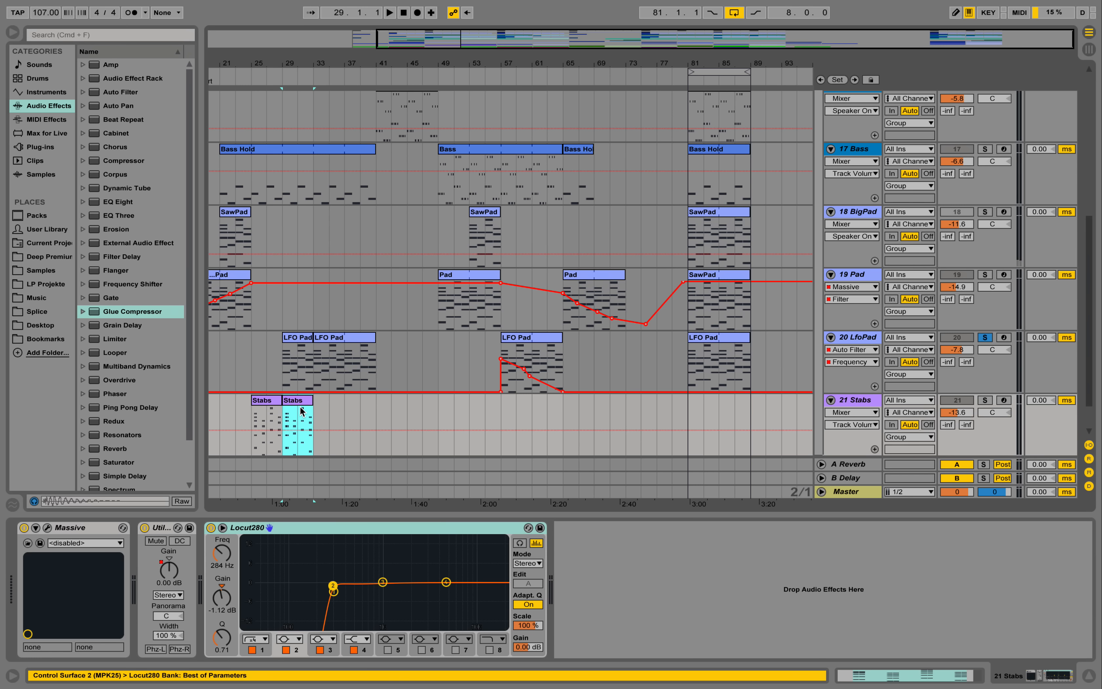
left_click_drag(300, 409, 690, 399)
left_click(985, 400)
double_click(749, 400)
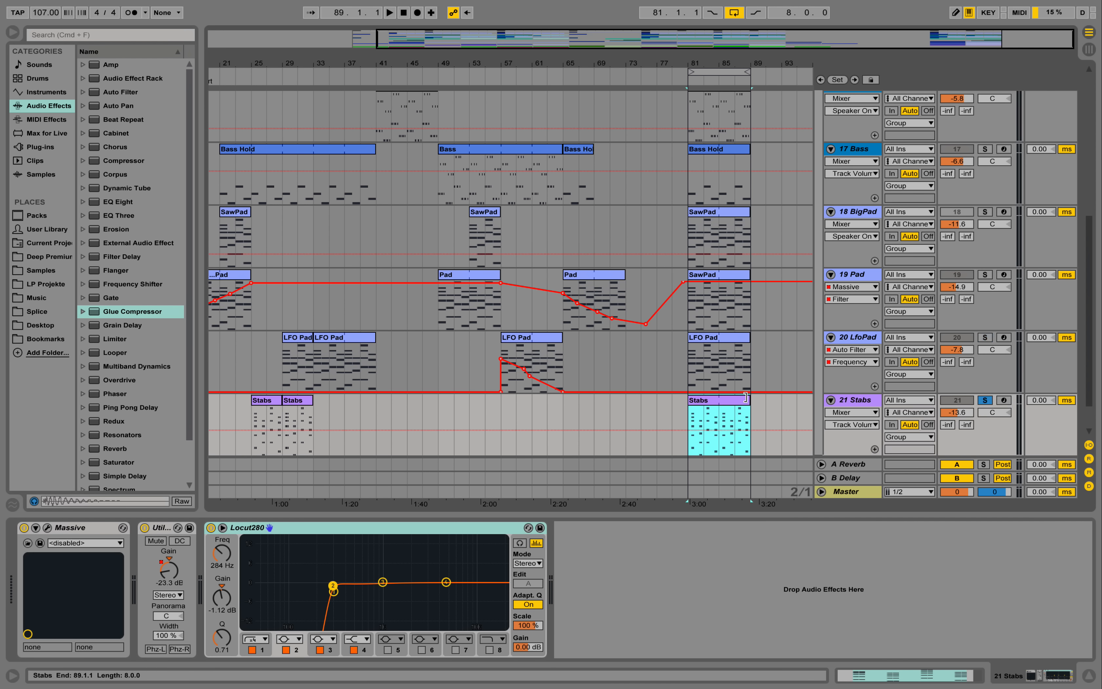
- Examine the chords of the Stabs clip across its four bars in the note editor while playing them soloed
left_click(365, 329)
mouse_move(392, 236)
left_mouse_down()
mouse_move(392, 278)
mouse_move(387, 236)
mouse_move(387, 258)
mouse_move(470, 246)
left_mouse_up()
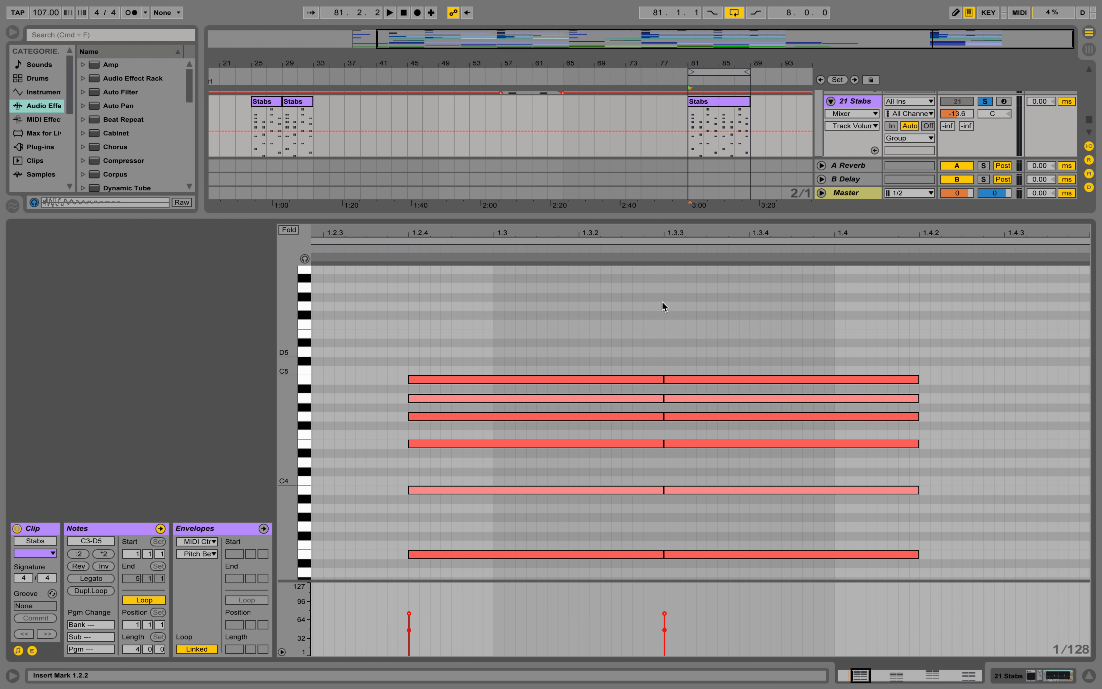
left_click_drag(664, 236, 435, 235)
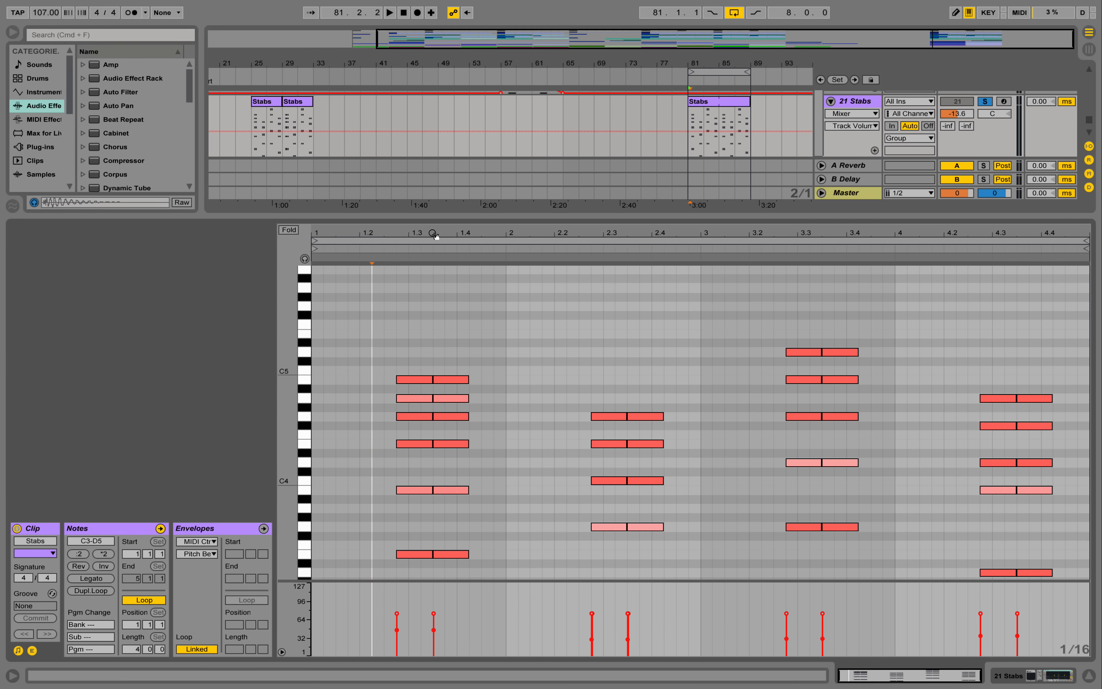
key("space")
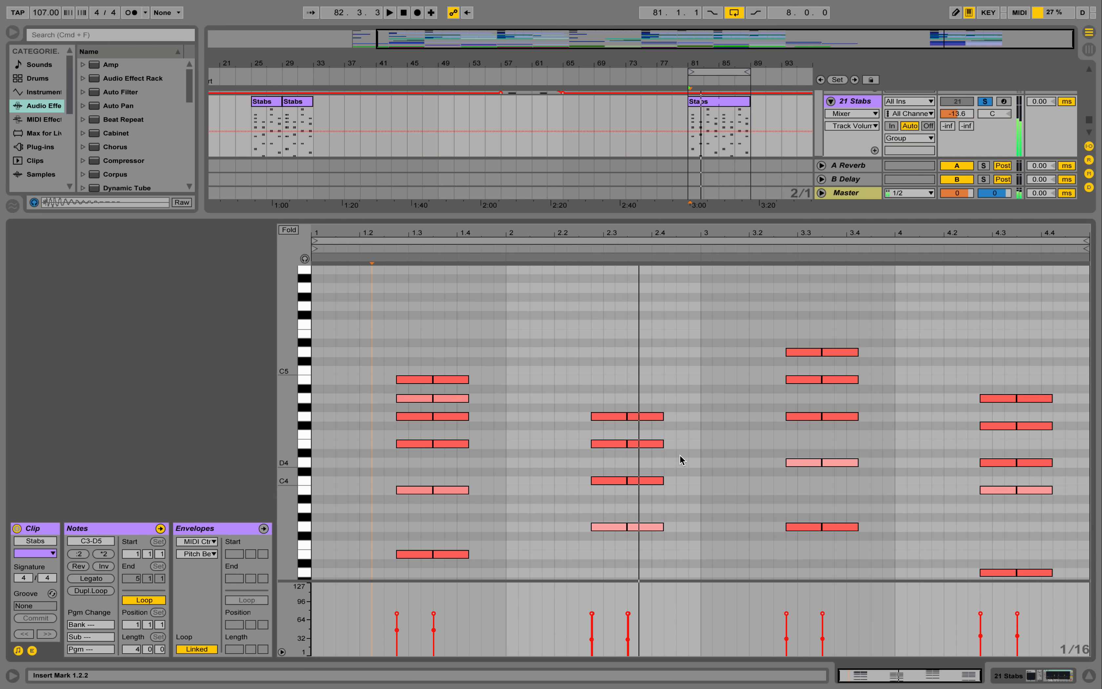
- Unsolo the stabs, play the loop from bar 81 in the full arrangement, and deactivate the 20 LfoPad and 19 Pad tracks
left_click(983, 103)
key("space")
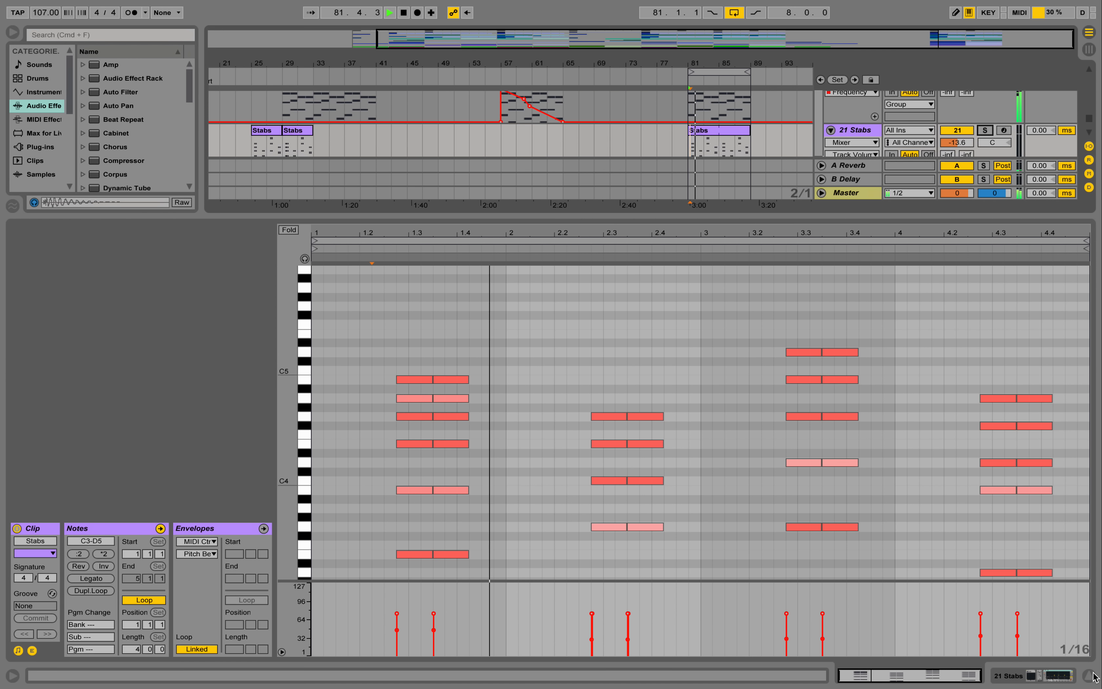
key("super+alt+l")
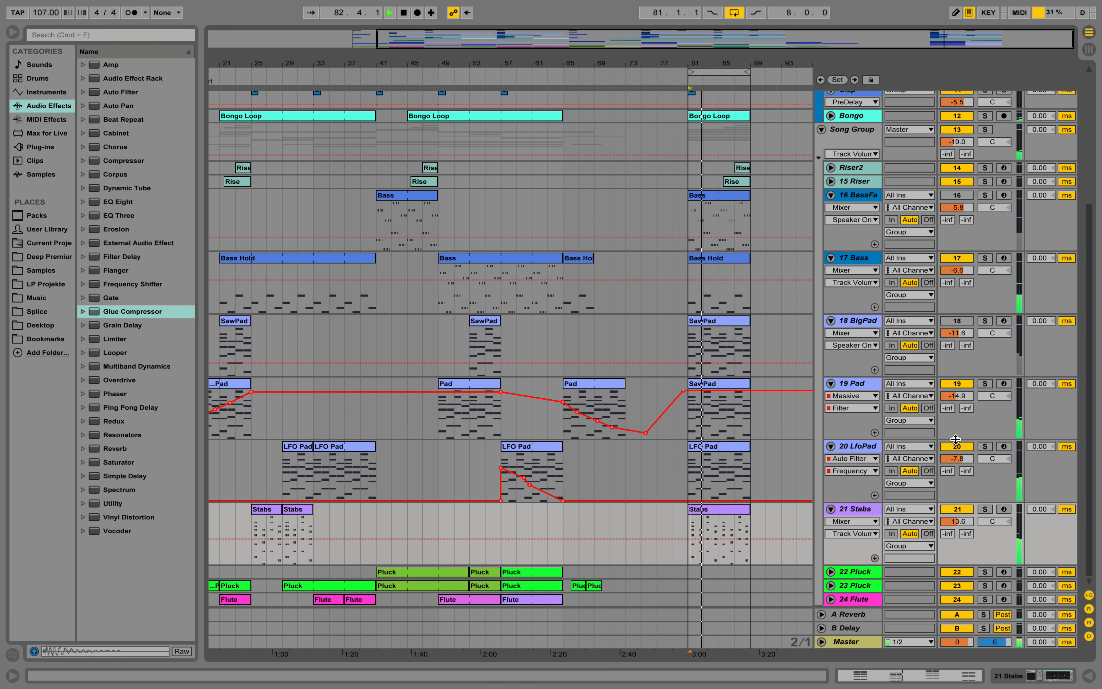
left_click(957, 447)
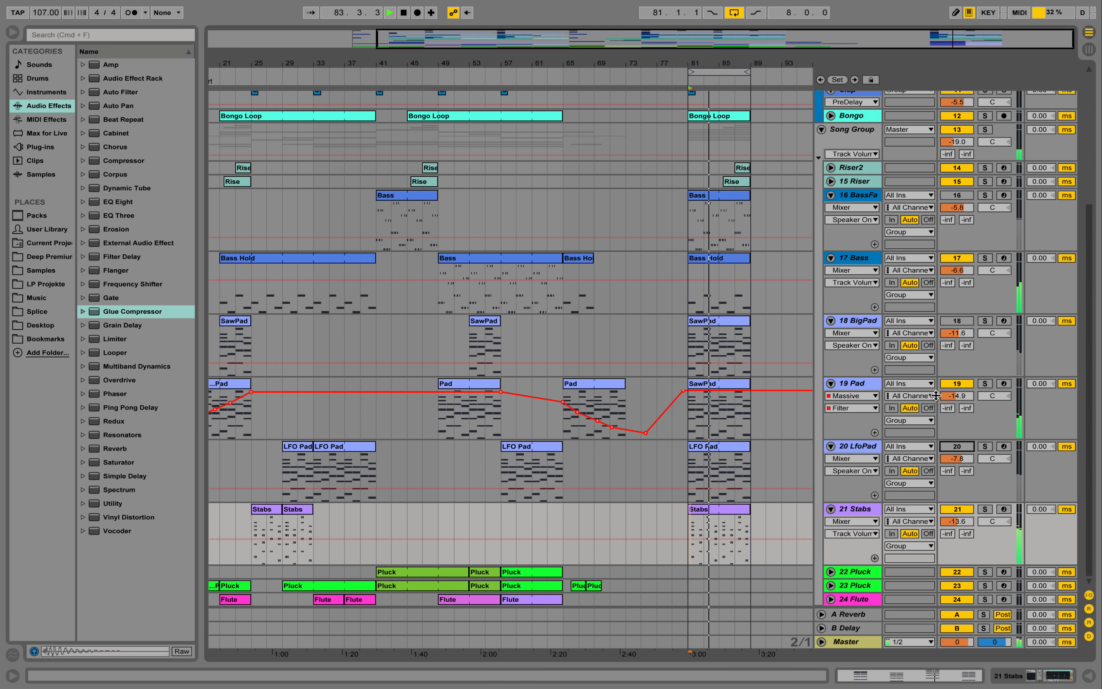
left_click(956, 384)
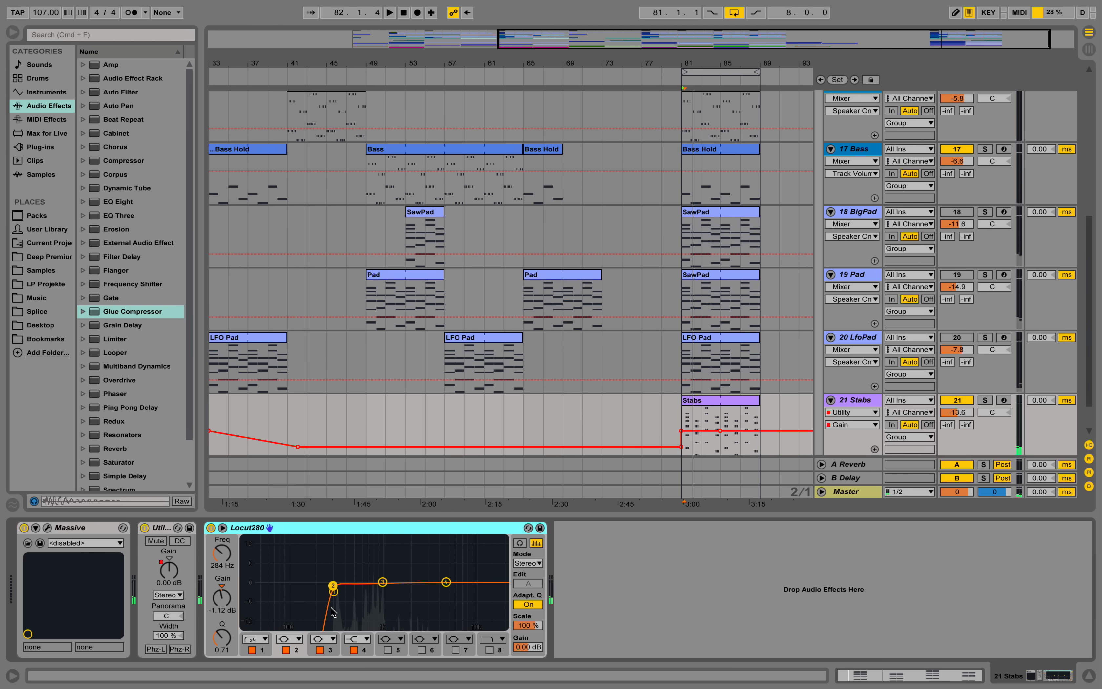
- Copy the Pluck clip on the 22 Pluck track from bar 57 to bar 81, and unfold the track
scroll(658, 343, "down", 2)
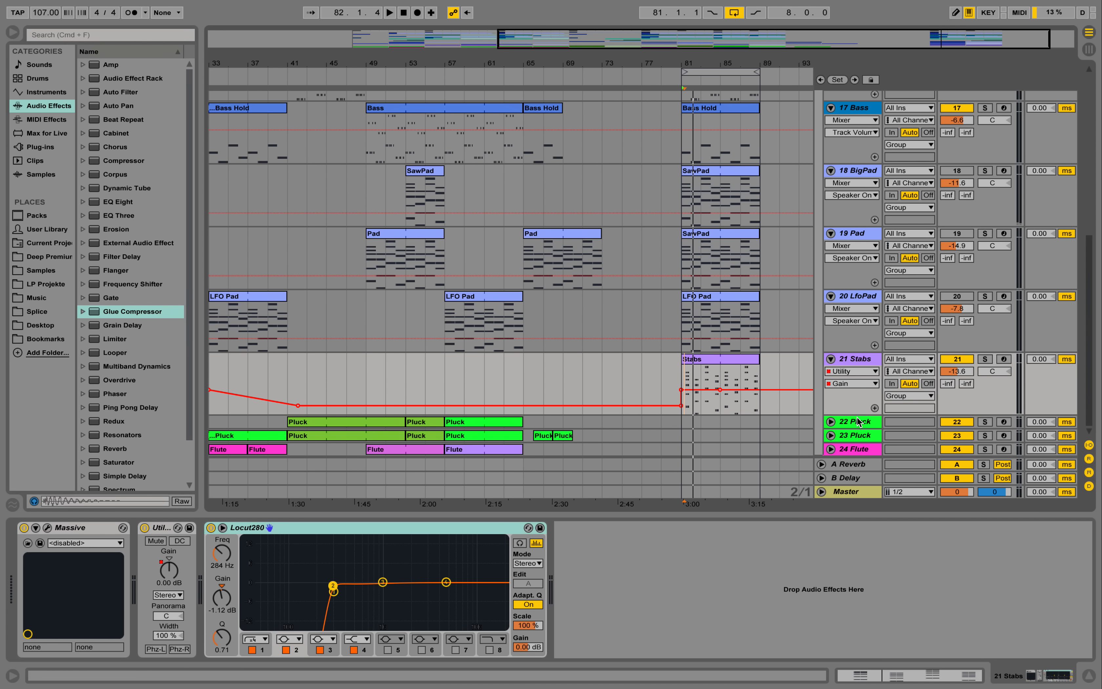
left_click(468, 419)
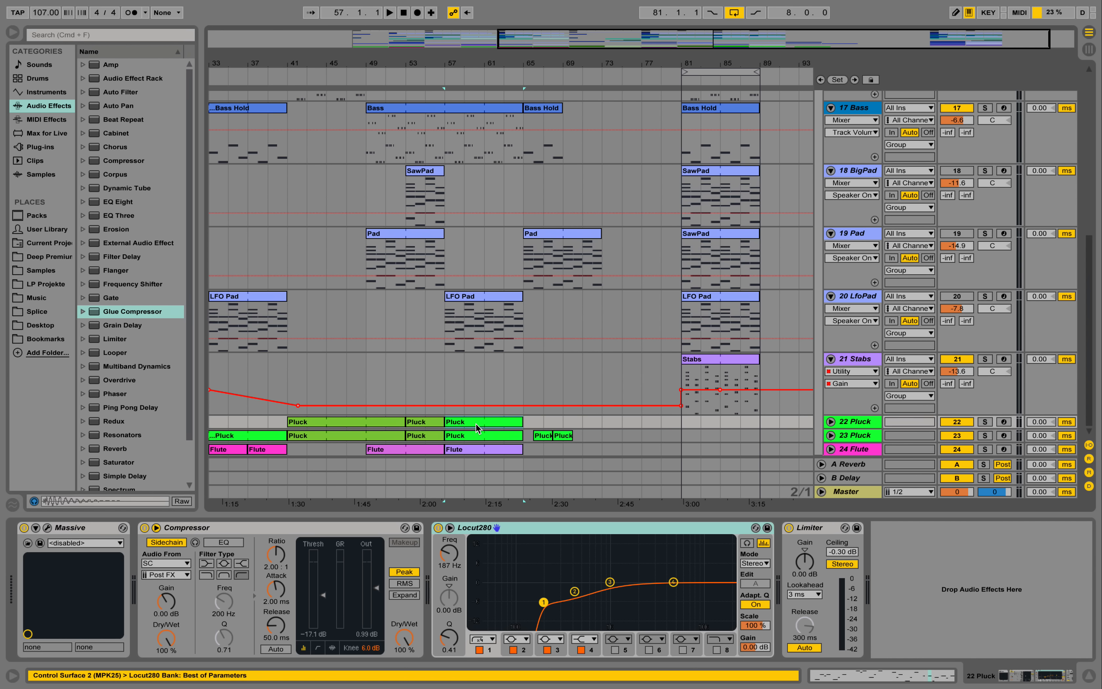
key("super+c")
left_click(713, 425)
key("super+v")
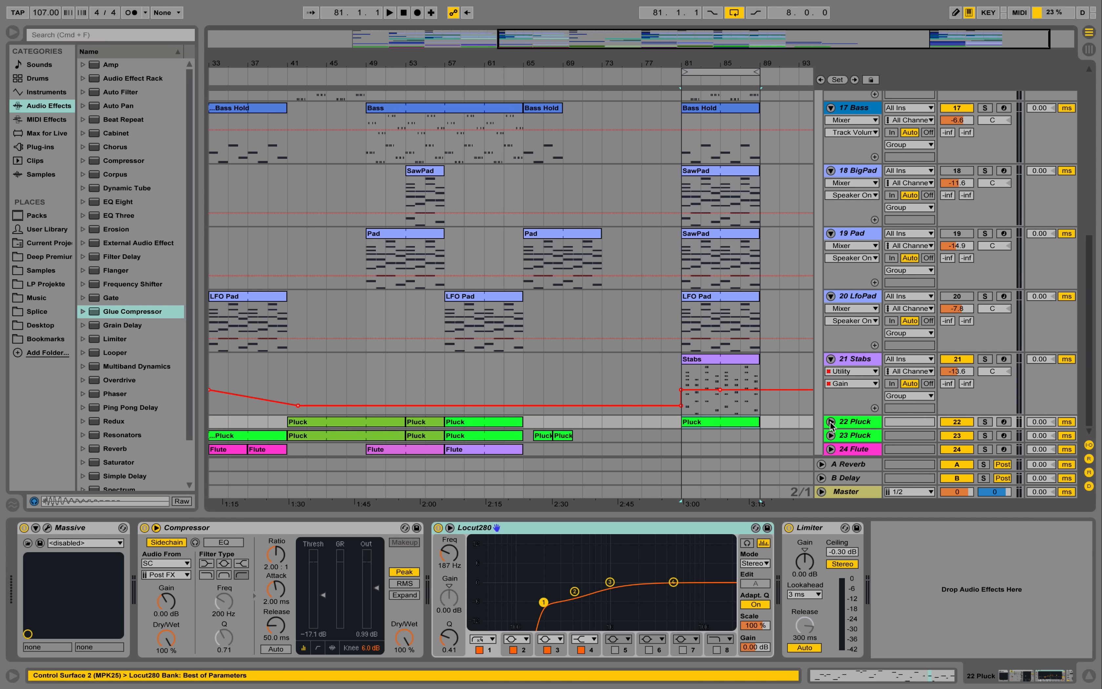
left_click(830, 423)
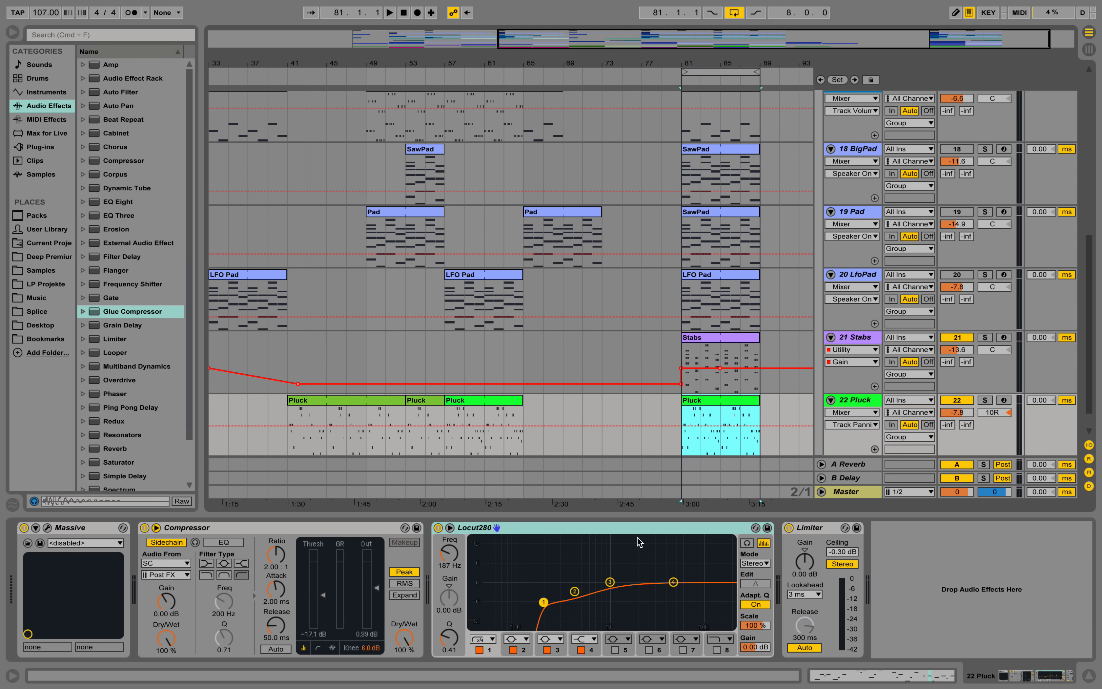
- Examine the Massive patch on the 22 Pluck track, and audition the soloed pluck from bar 81
left_click(47, 528)
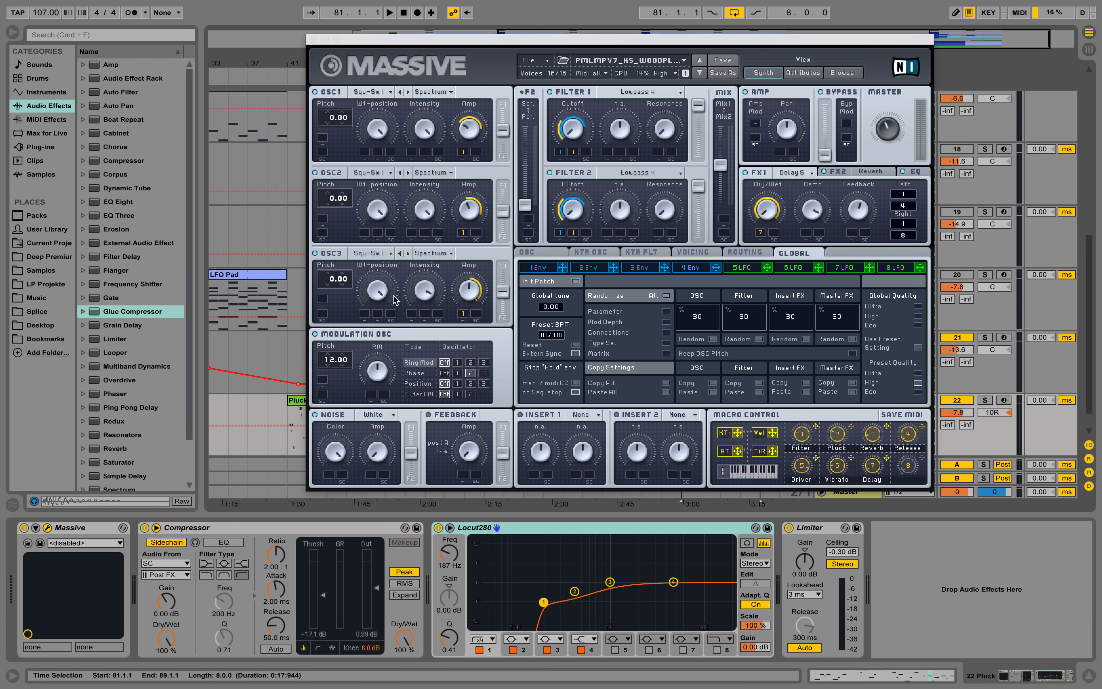
key("space")
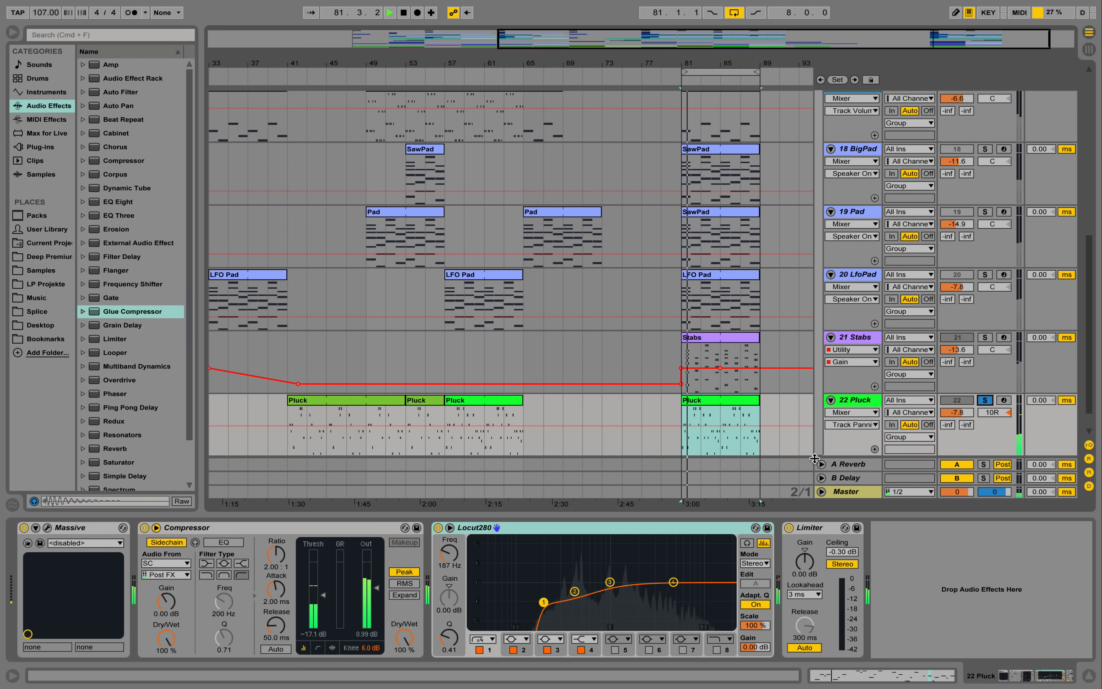
scroll(793, 418, "down", 1)
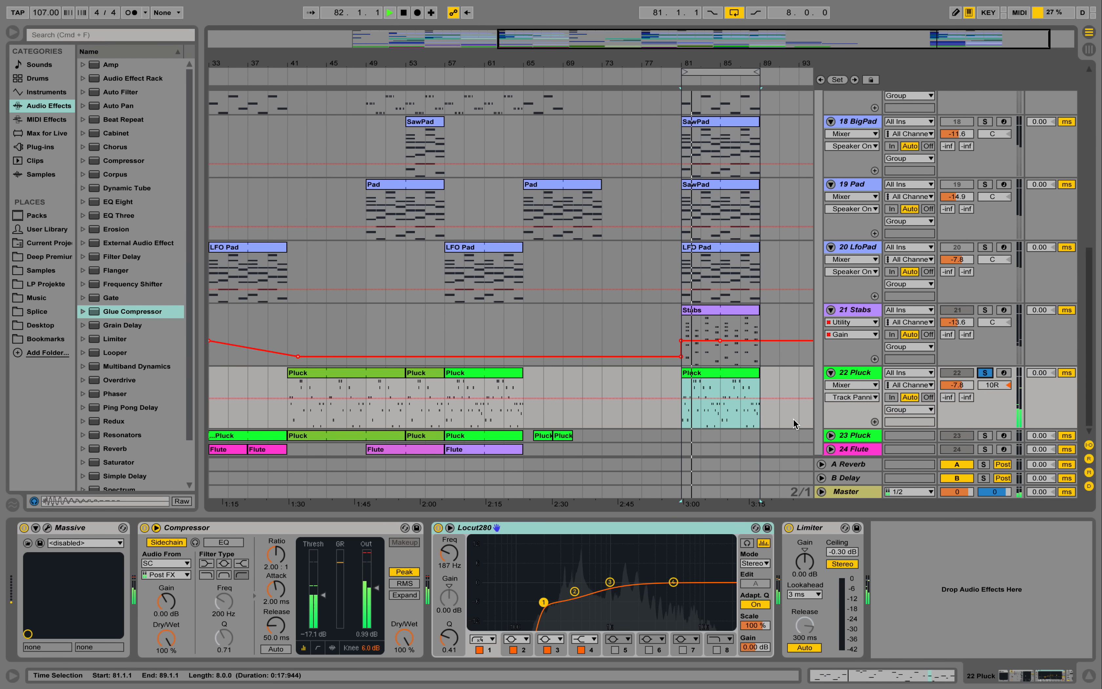
- Examine the notes of the Pluck clip at bar 81 on the 22 Pluck track in the note editor while playing it soloed
double_click(719, 370)
left_click(677, 505)
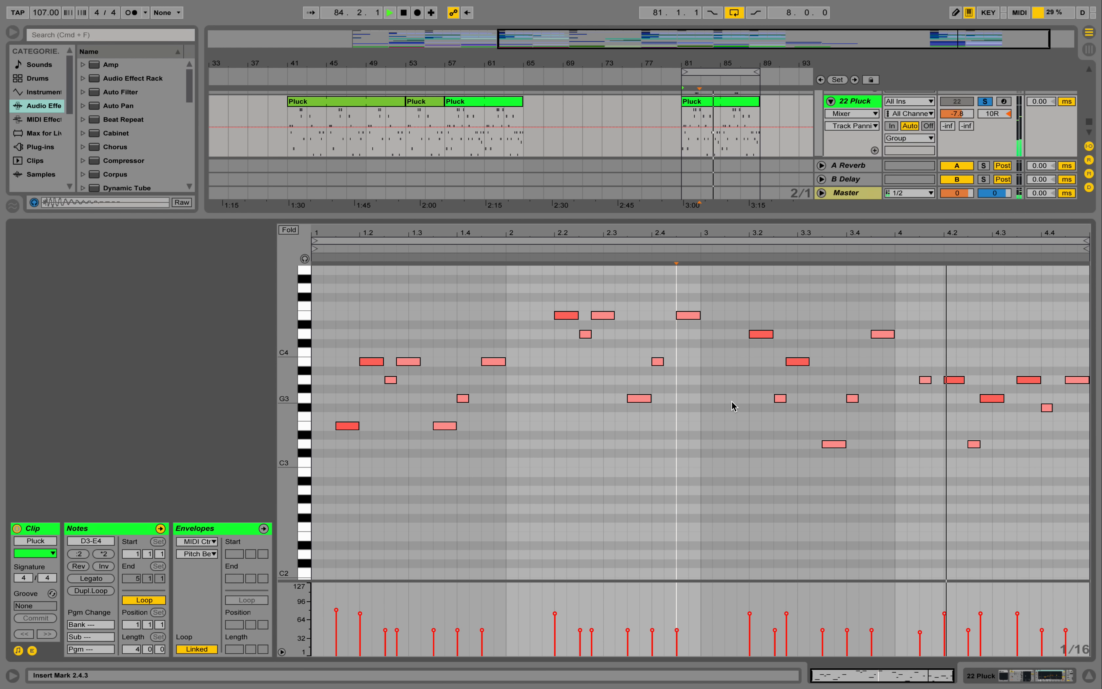
key("space")
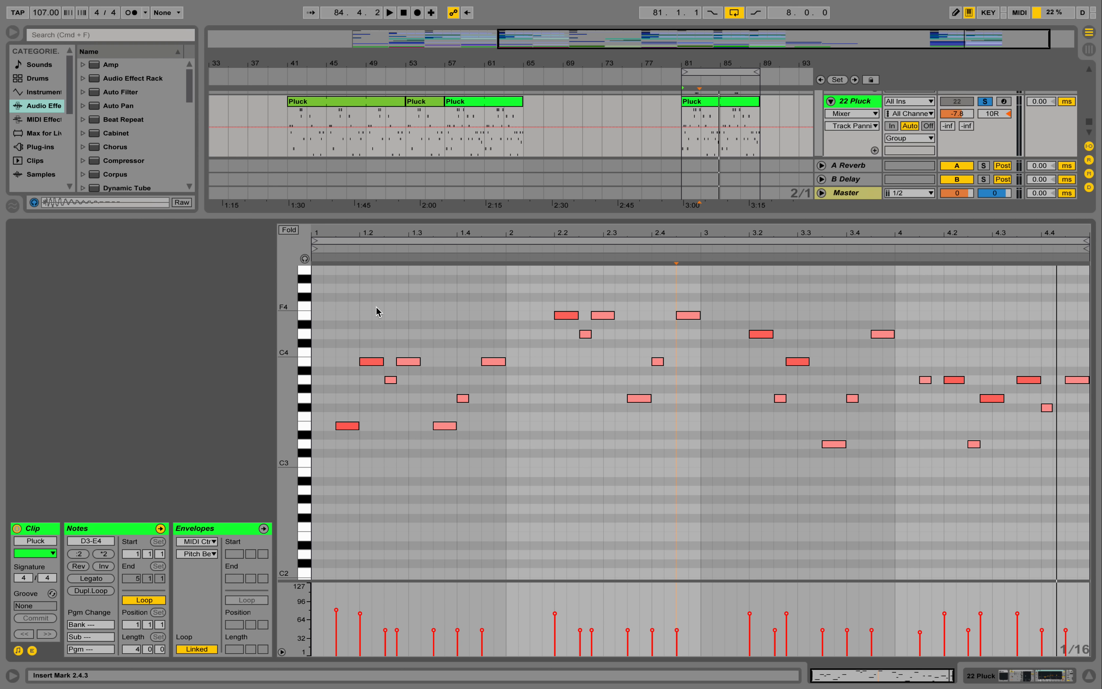
left_click_drag(288, 359, 299, 359)
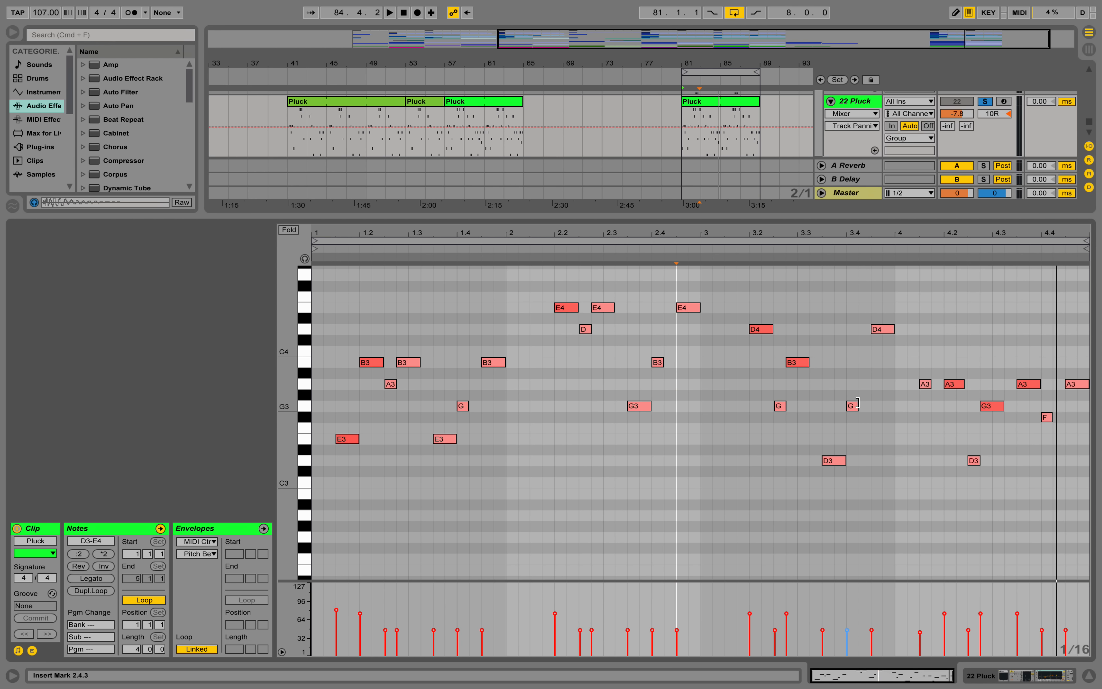
key("space")
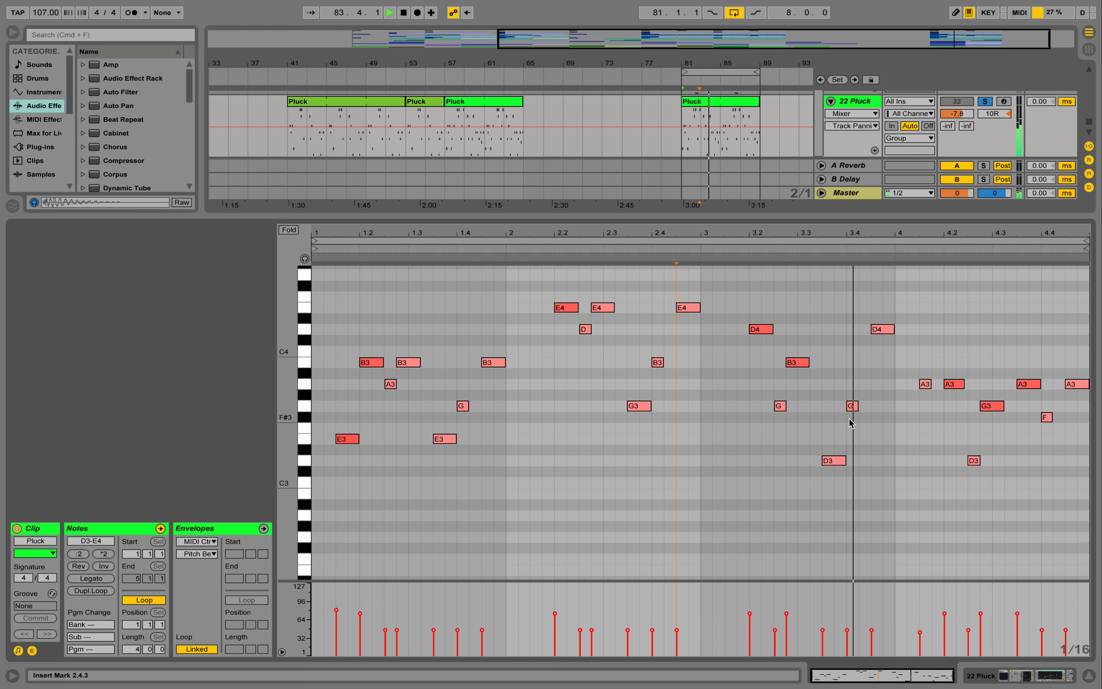
key("space")
left_click(1025, 672)
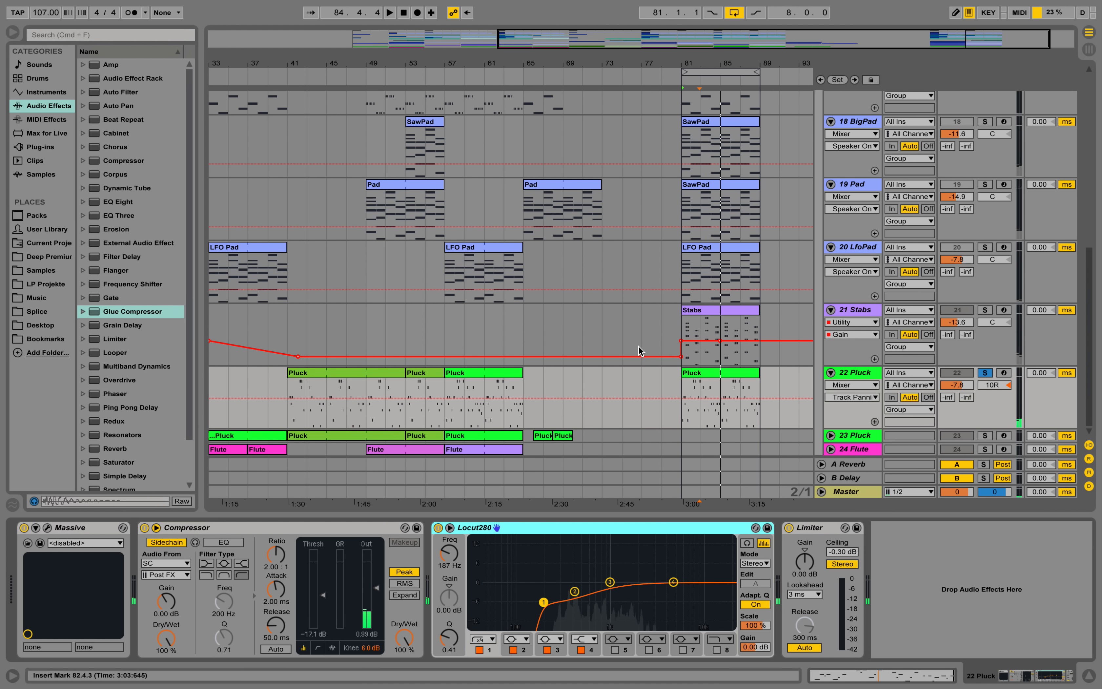
- Copy the Pluck clip at bar 81 from the 22 Pluck track to the 23 Pluck track, play it soloed, and unfold the track
left_click(745, 377)
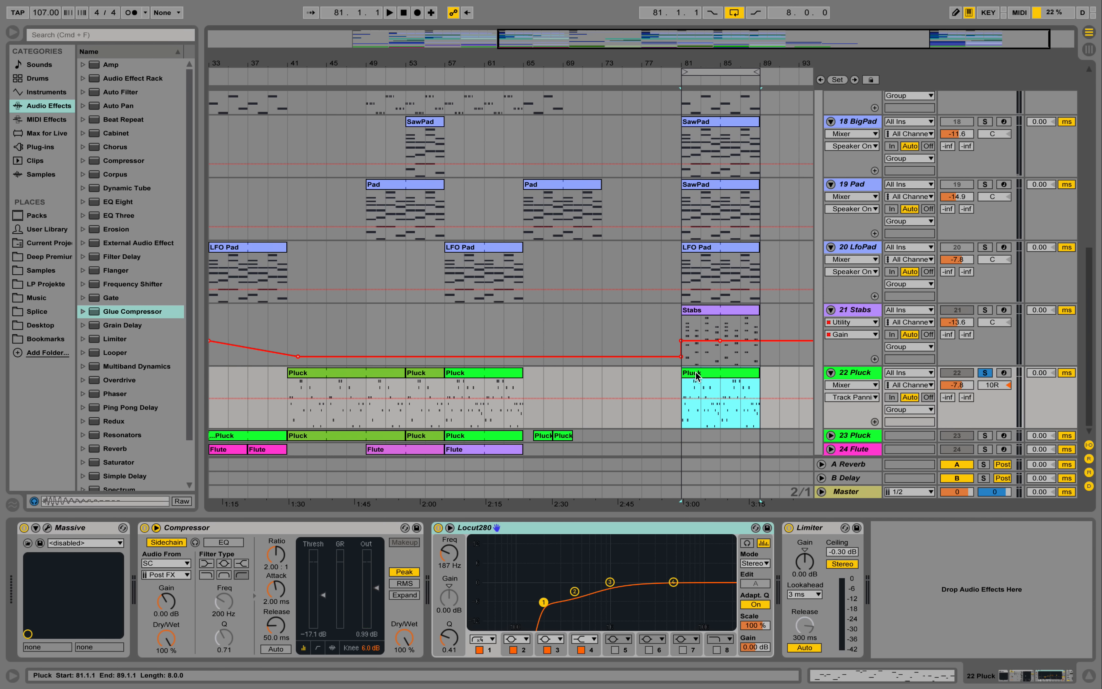
left_click_drag(696, 374, 697, 435)
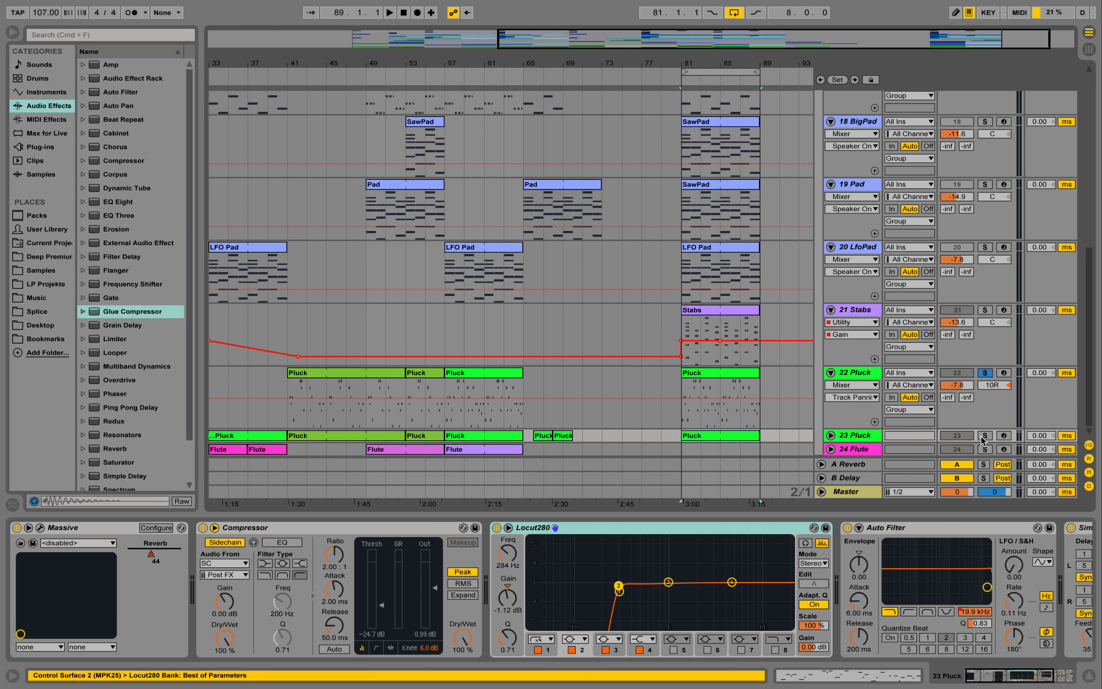
key("space")
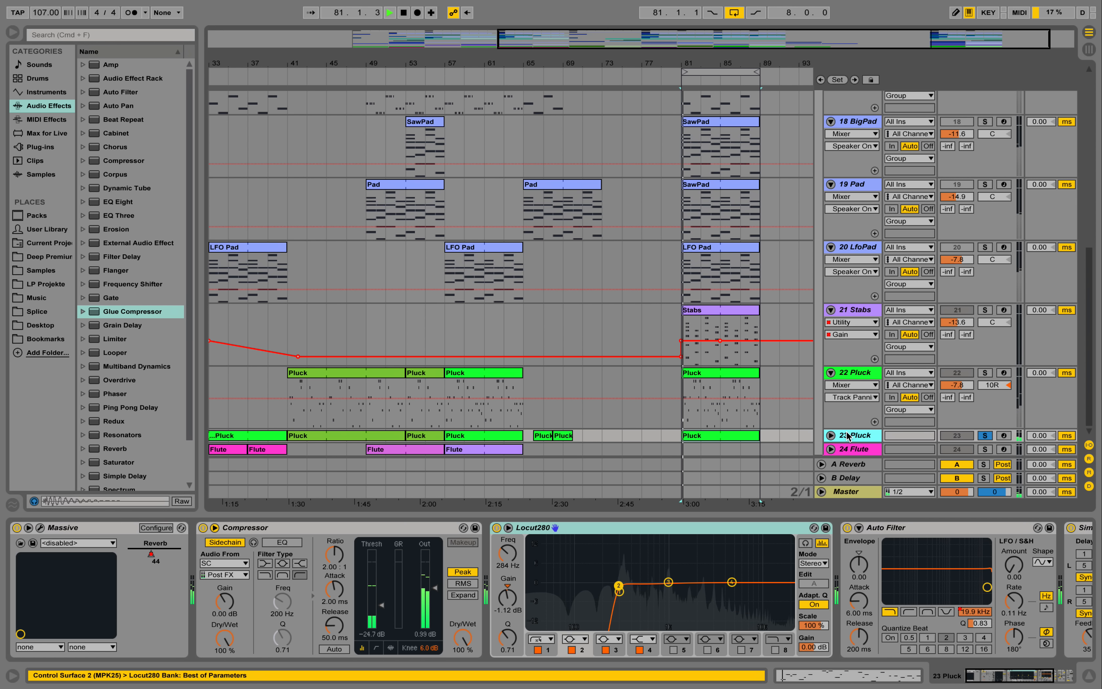
left_click(832, 436)
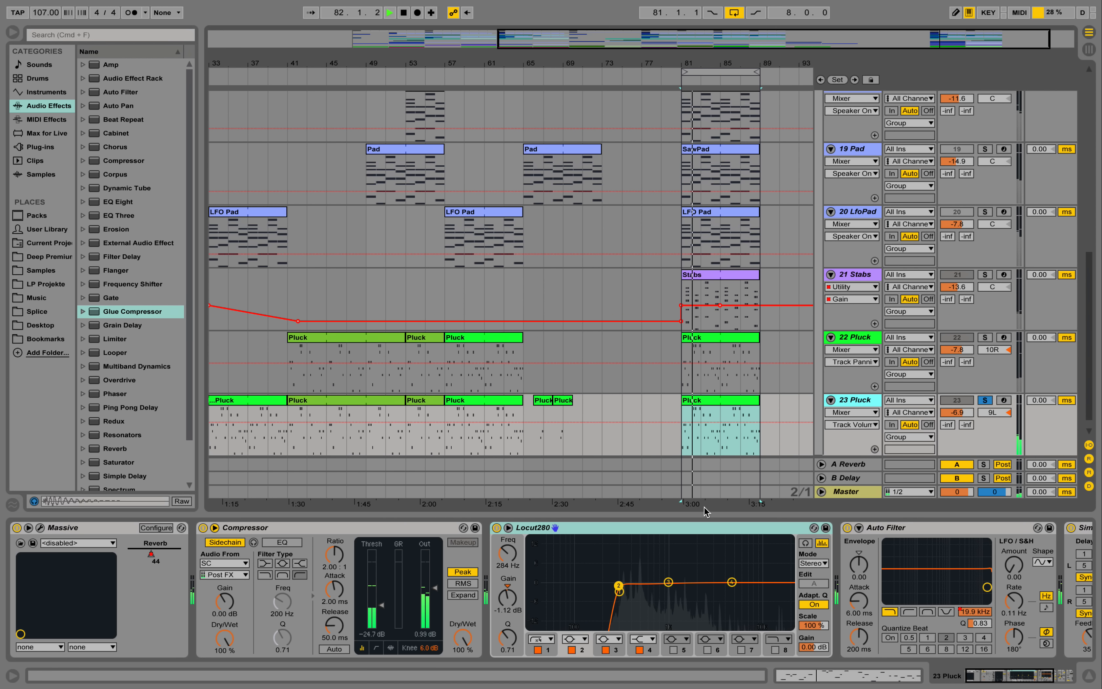
- Examine the effects chain and Massive patch on the 23 Pluck track, and audition the soloed pluck from bar 81
left_click_drag(996, 675, 1013, 672)
key("space")
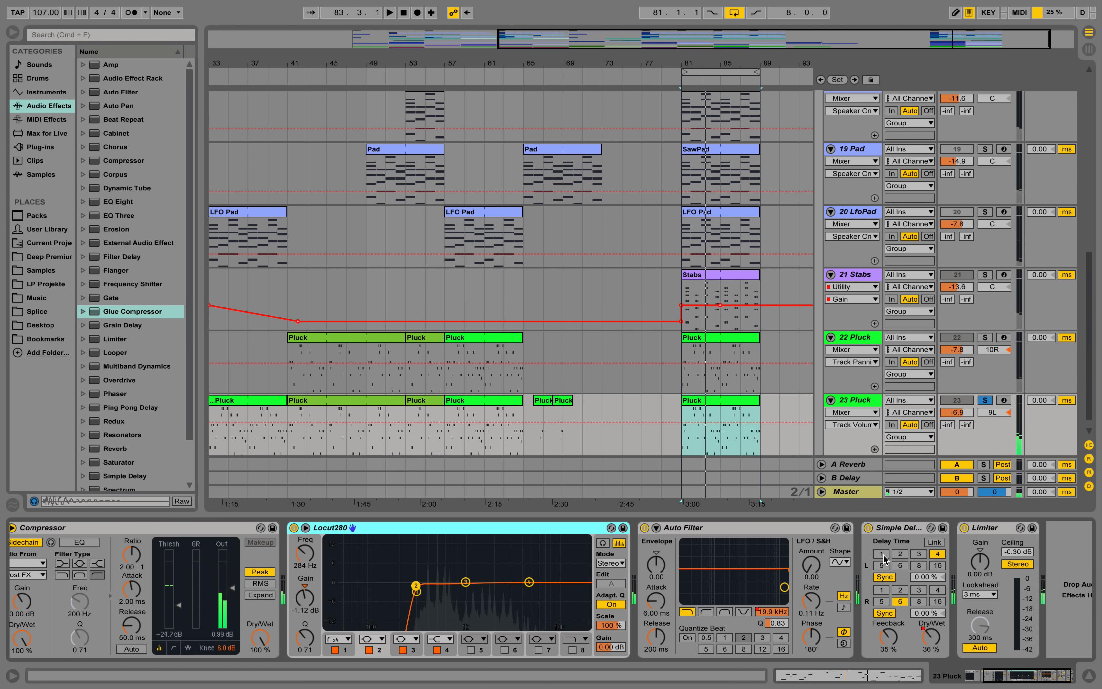
left_click_drag(1012, 679, 992, 676)
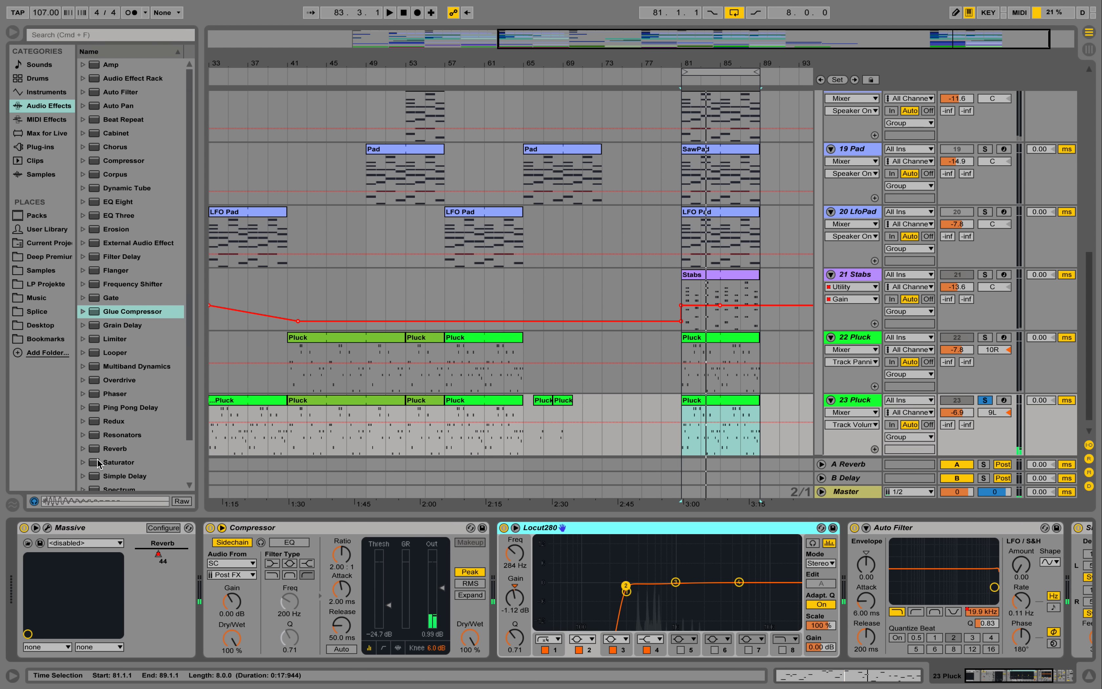
left_click(47, 529)
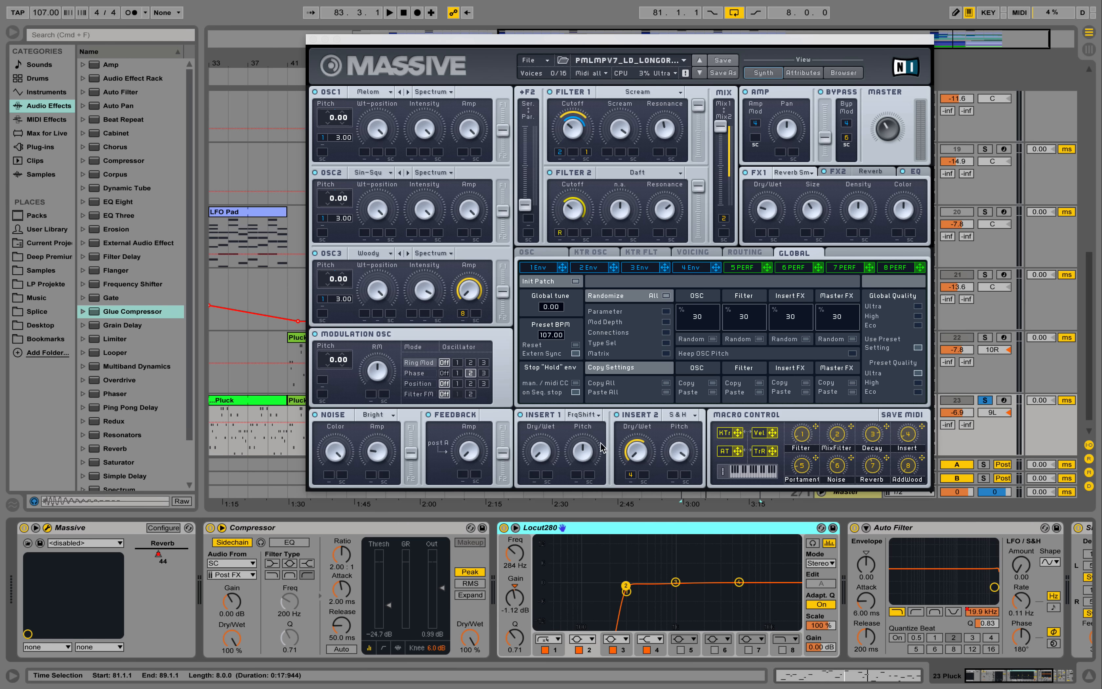
key("space")
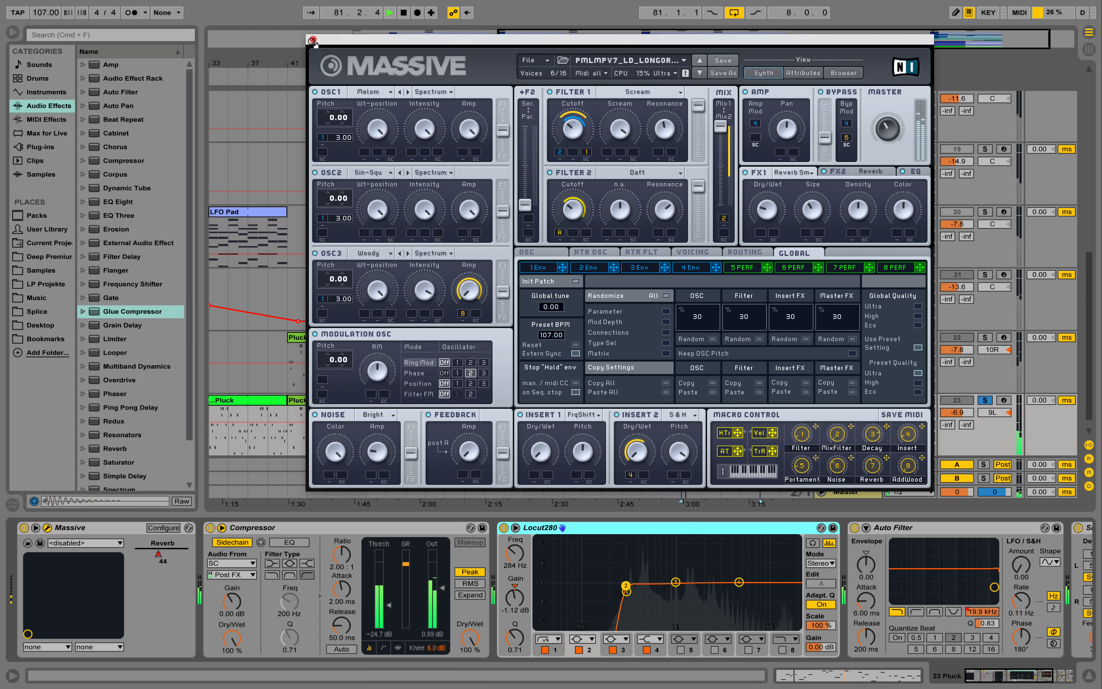
left_click(314, 39)
scroll(838, 399, "down", 1)
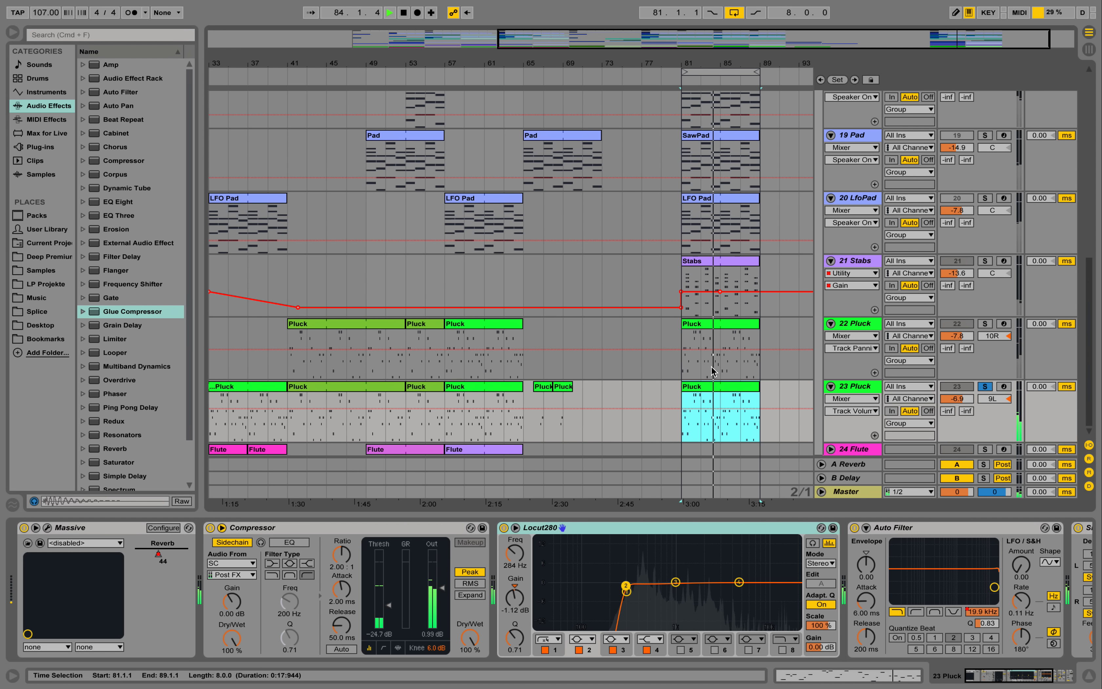
key("space")
- Copy the Flute clip from bar 37 to bar 81 on the 24 Flute track, unfold the track, and extend the copy to bar 89
left_click(479, 449)
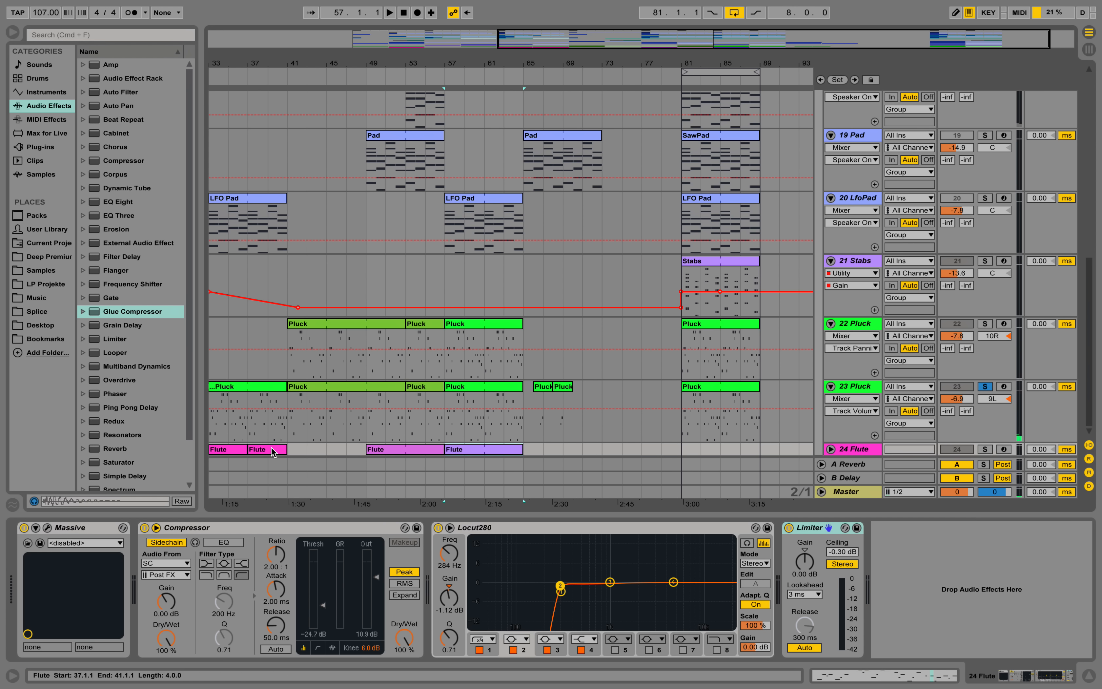
left_click(683, 449)
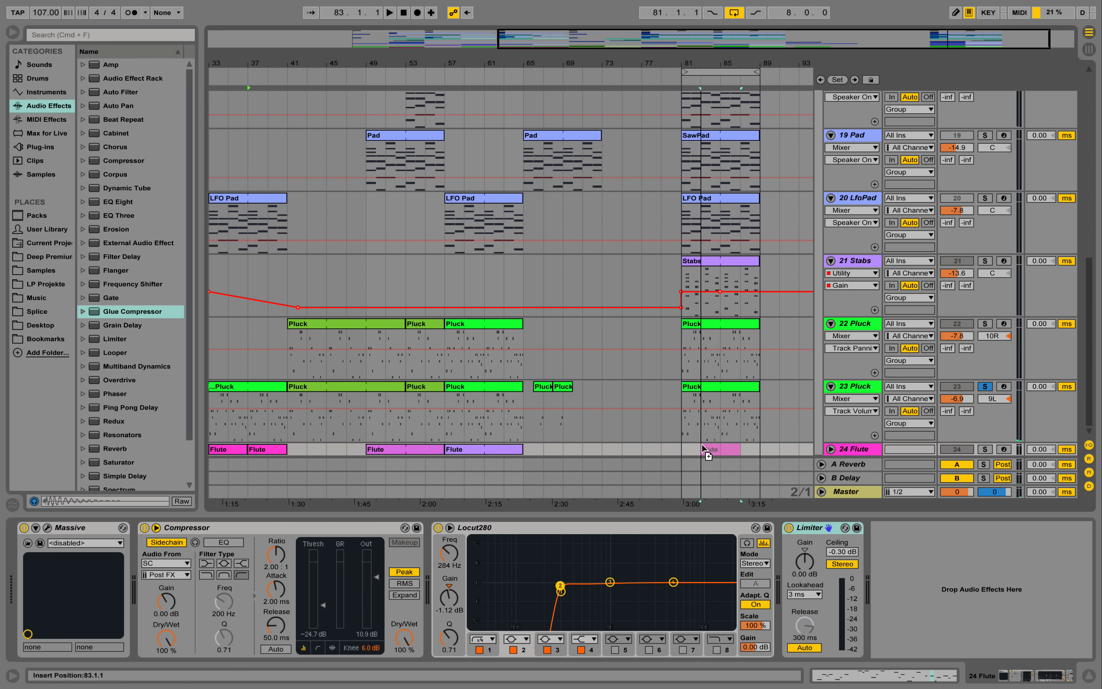
key("super+v")
left_click(832, 450)
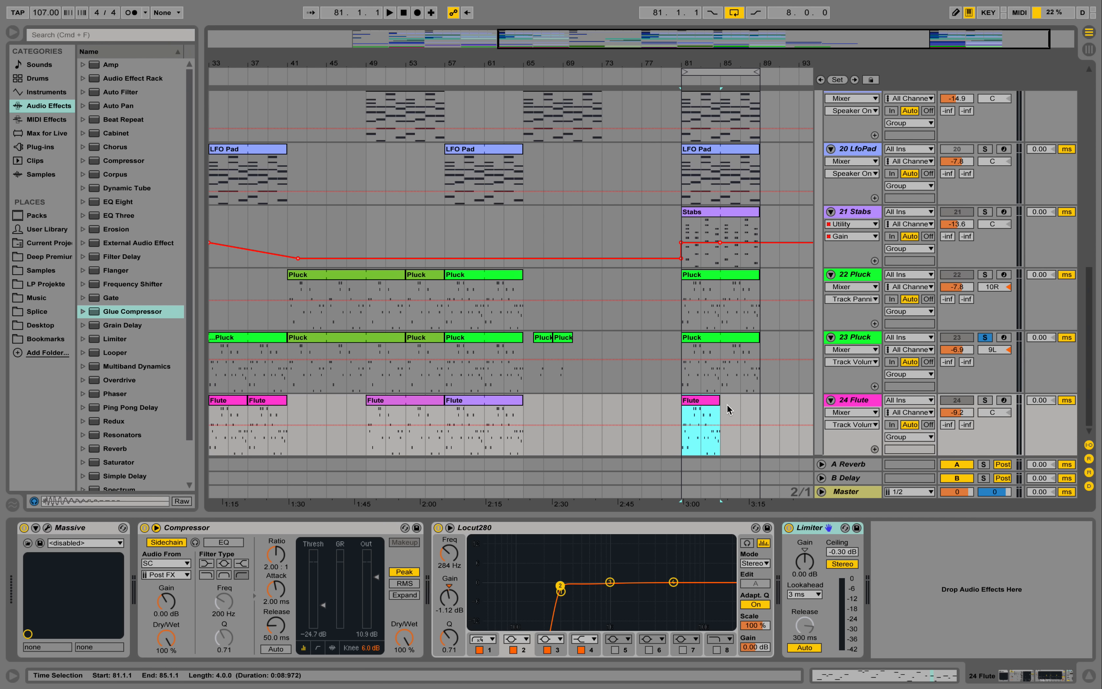
left_click_drag(719, 401, 753, 403)
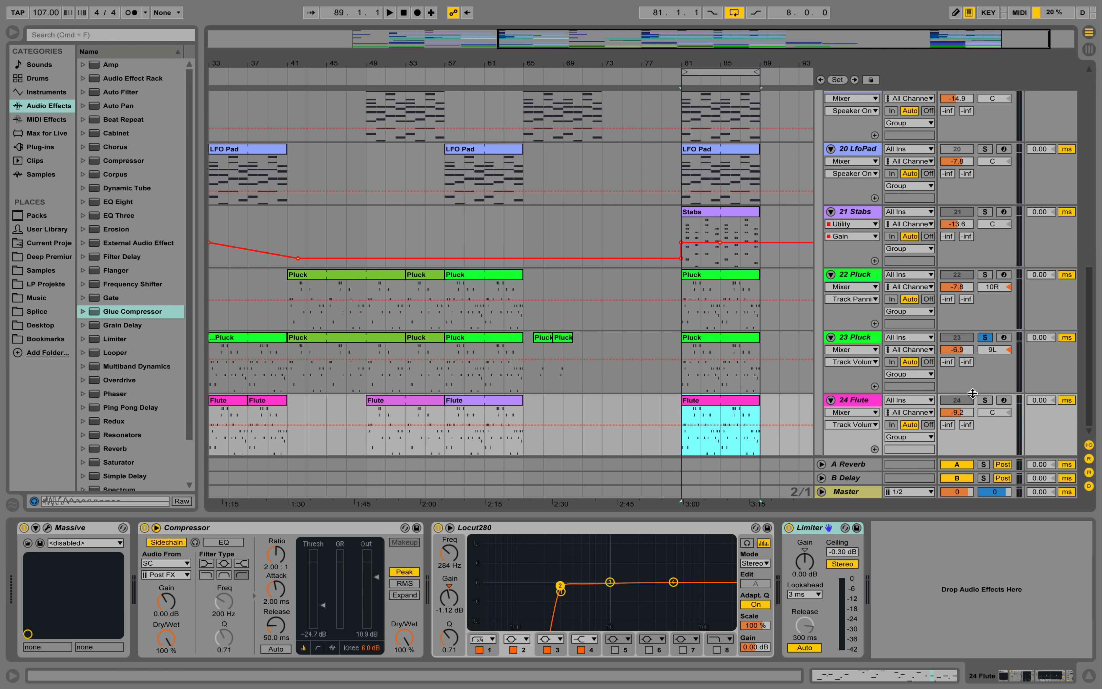
- Solo the 24 Flute track, examine its Massive patch, and audition the flute from bar 81
left_click(986, 400)
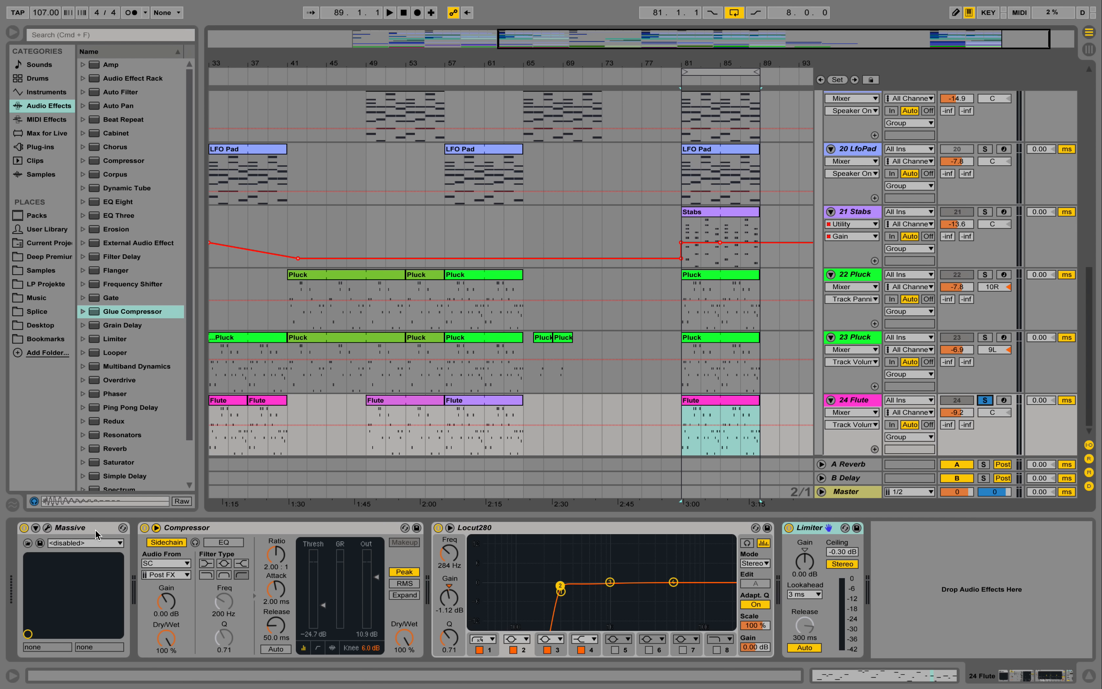
left_click(50, 527)
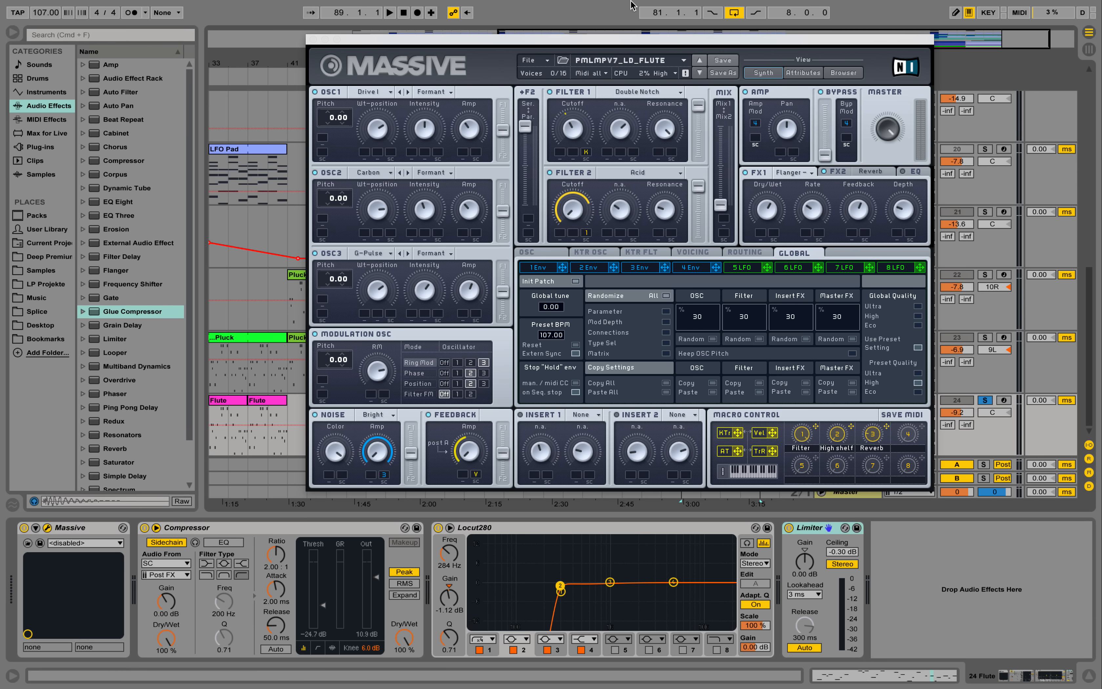
left_click(313, 40)
key("space")
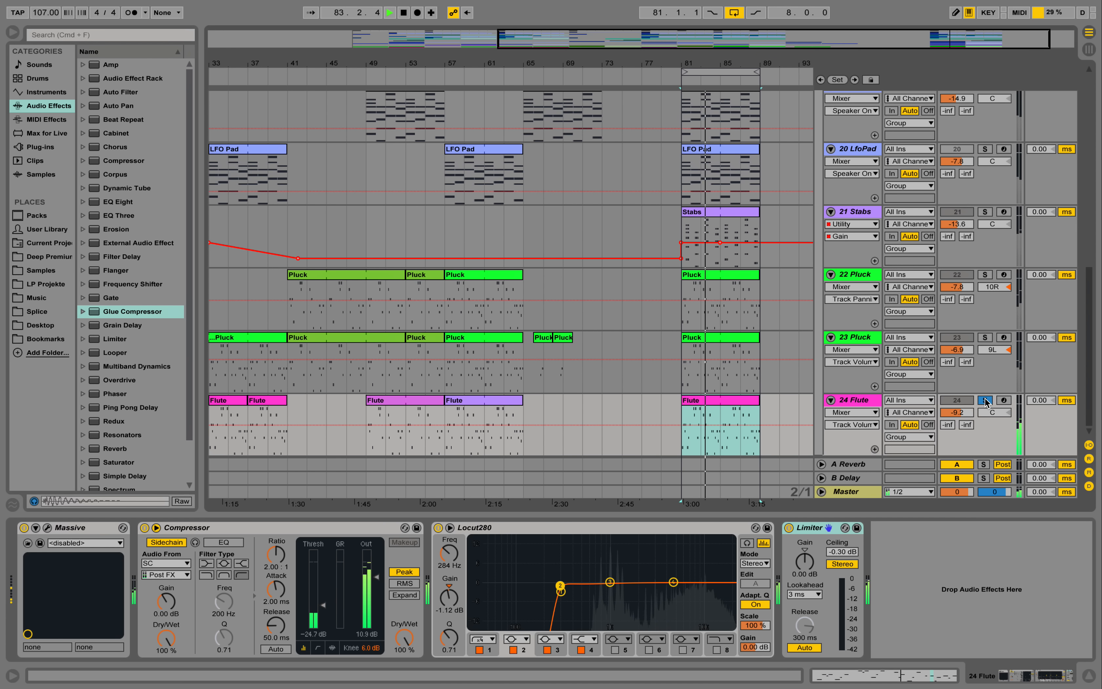
- Unsolo the flute to play the full loop, hide the device view, and fold tracks 16 BassFast to 24 Flute
left_click(985, 400)
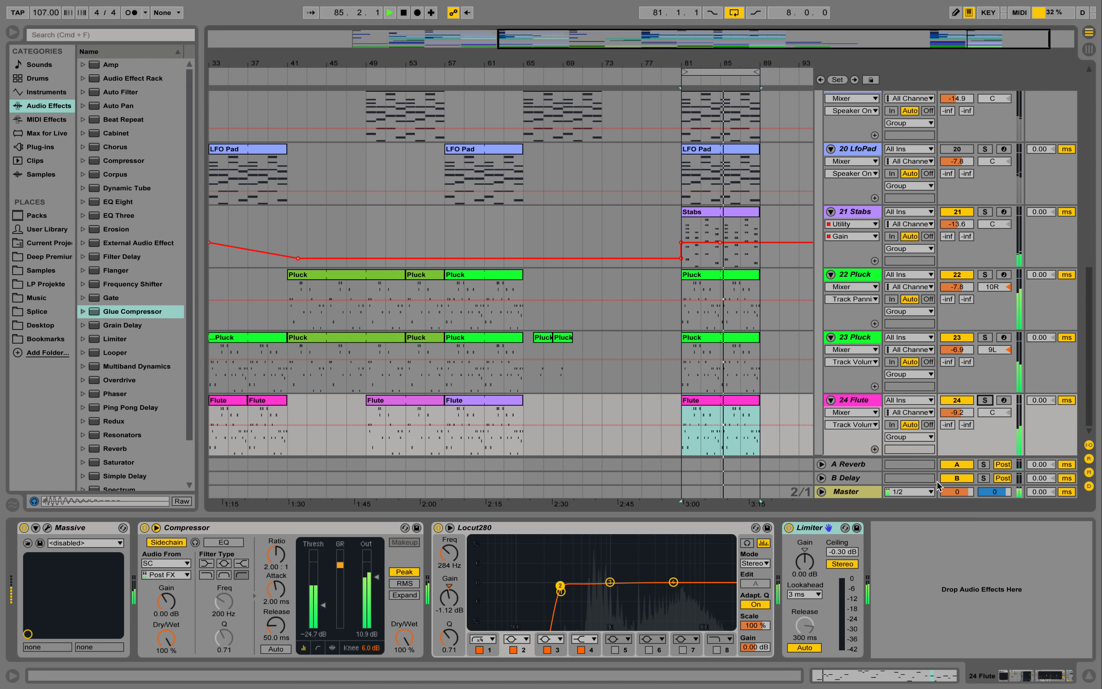
left_click(1088, 676)
scroll(756, 268, "up", 4)
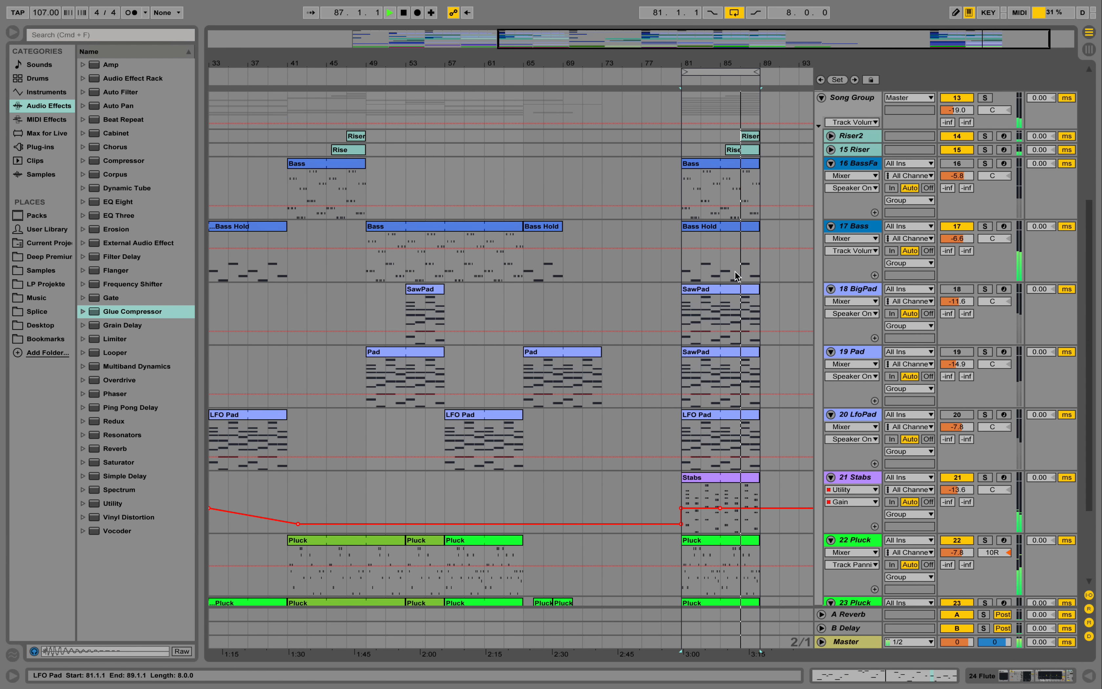
left_click(847, 169)
scroll(854, 347, "down", 3)
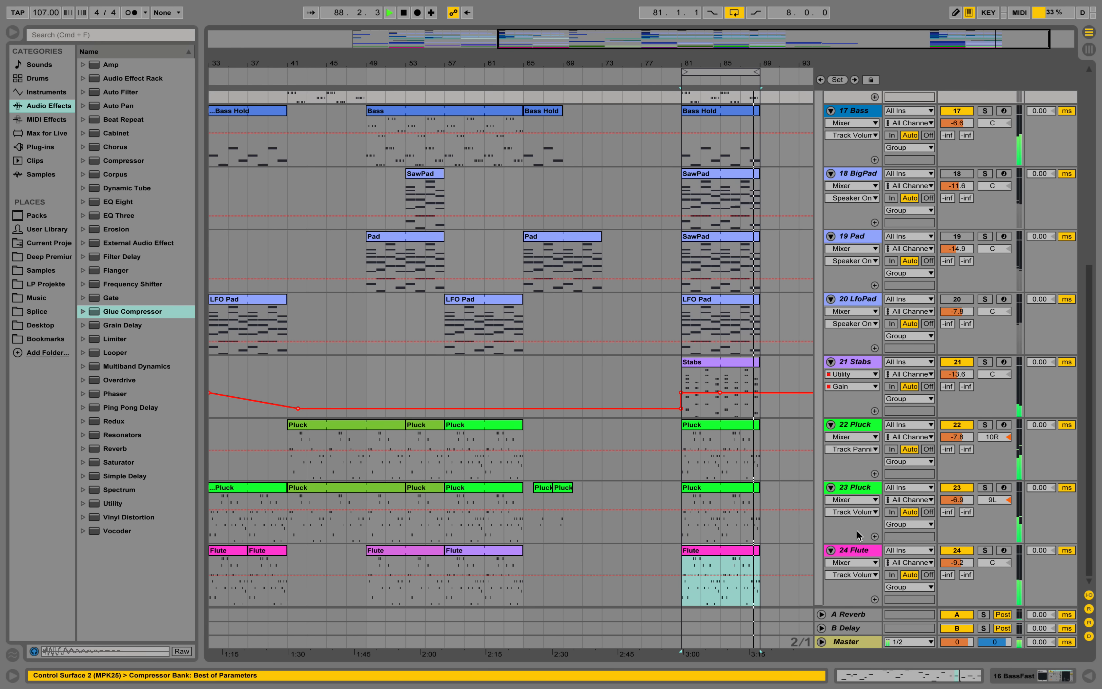
left_click(859, 553)
left_click(832, 549, "alt")
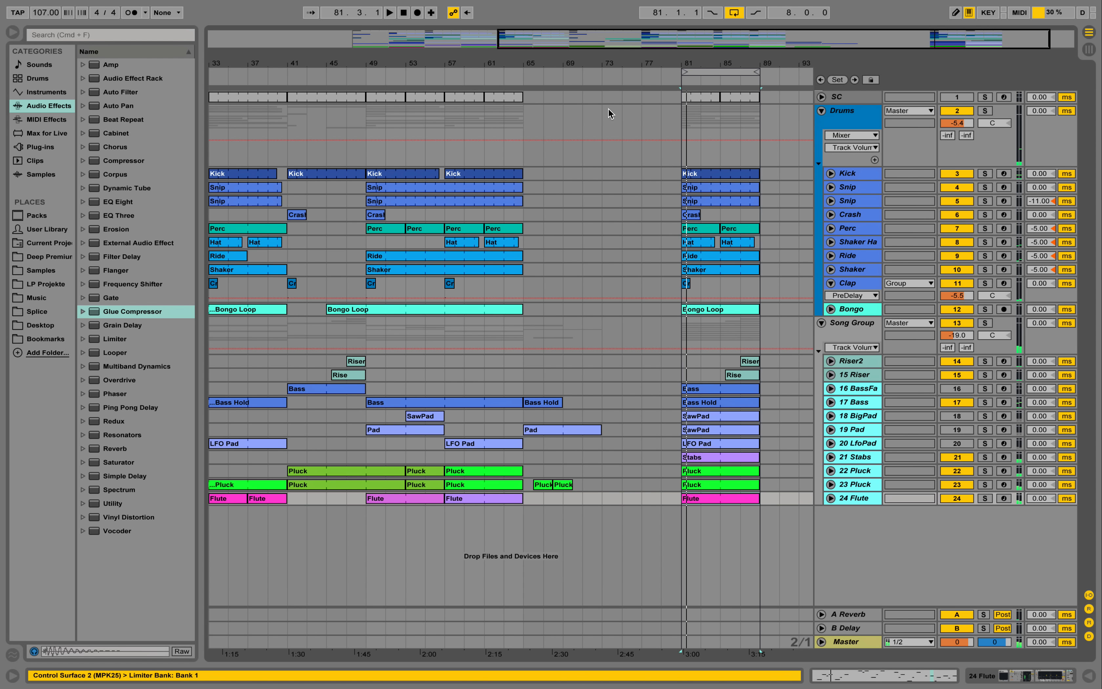
- Move the arrangement loop to start at bar 17 and extend it to bar 73, covering the whole song
left_click_drag(568, 63, 640, 64)
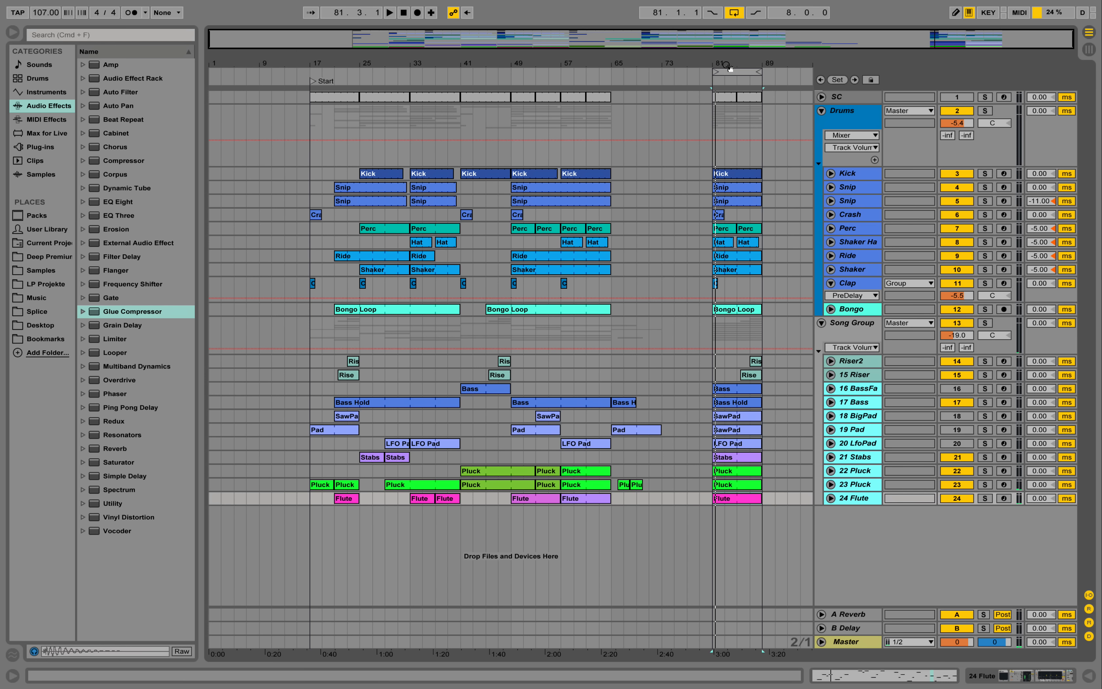
left_click_drag(727, 66, 329, 78)
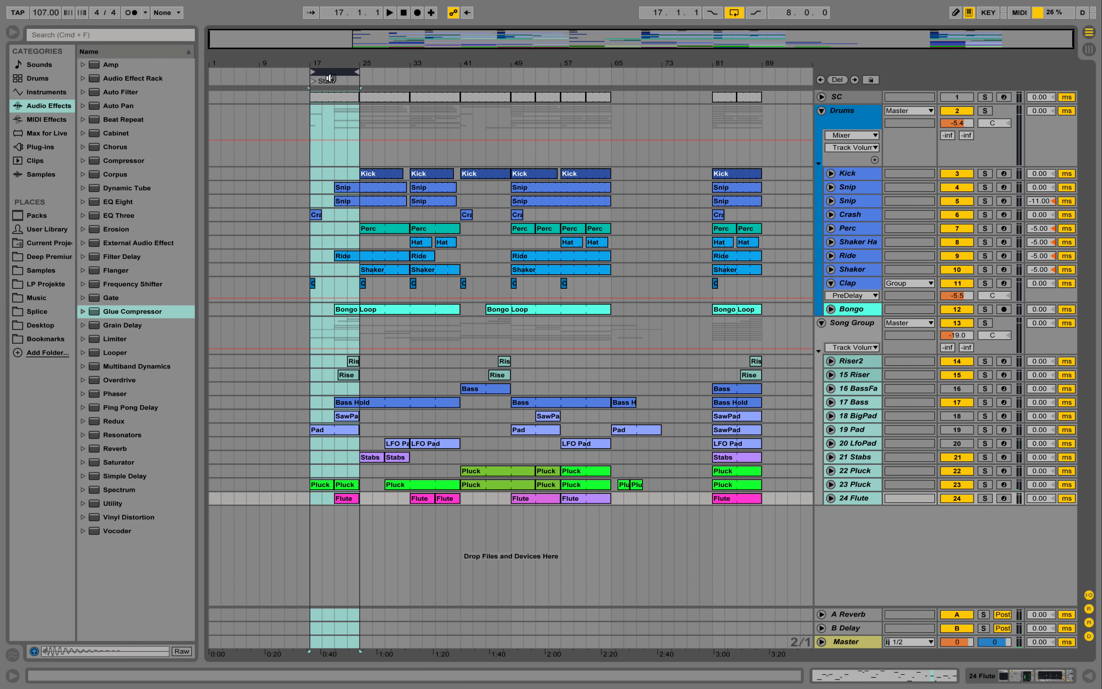
left_click_drag(474, 77, 661, 79)
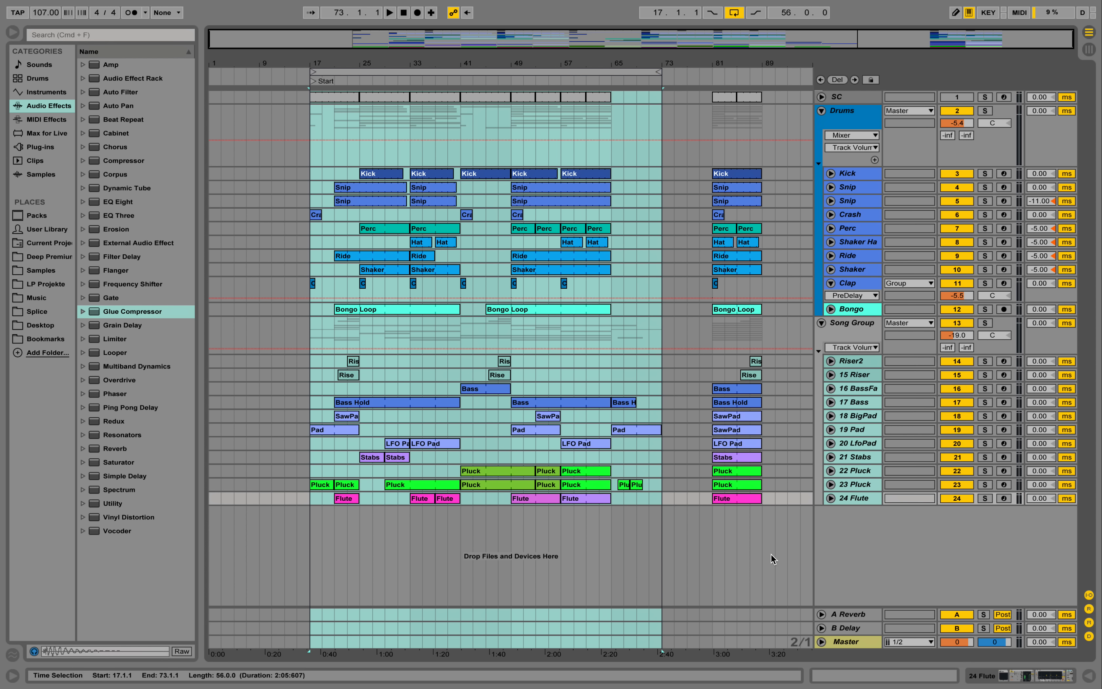
left_click(581, 368)
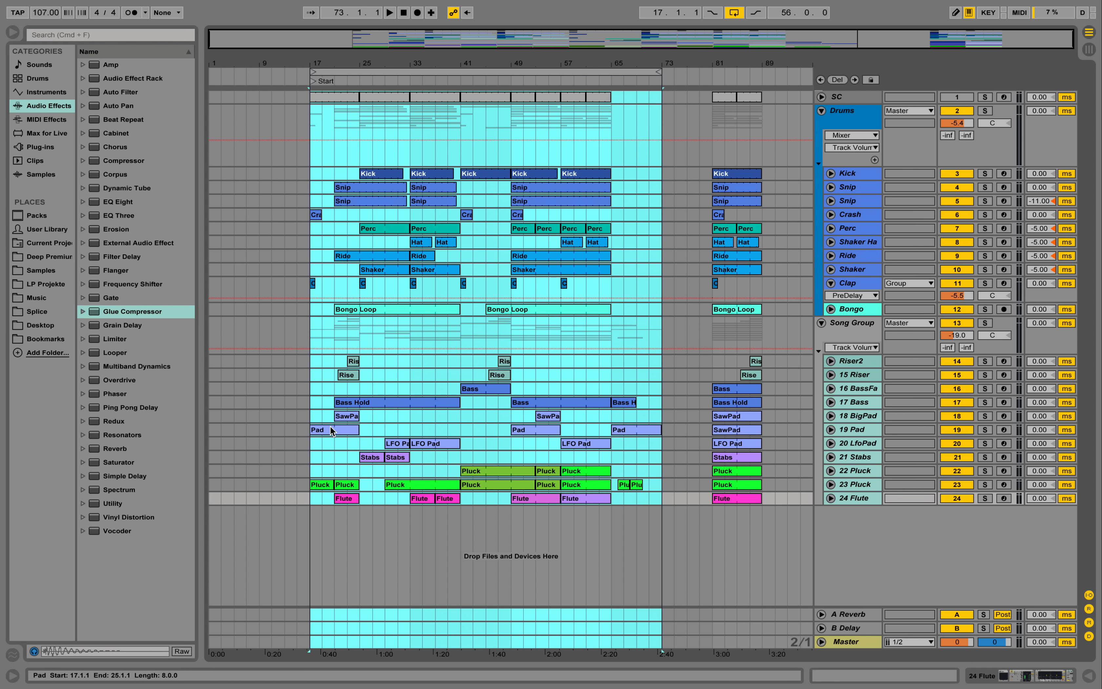
- Play the arrangement from the Crash and Clap track clips at bar 17 to bar 21, and unfold the 17 Bass track
left_click(315, 214)
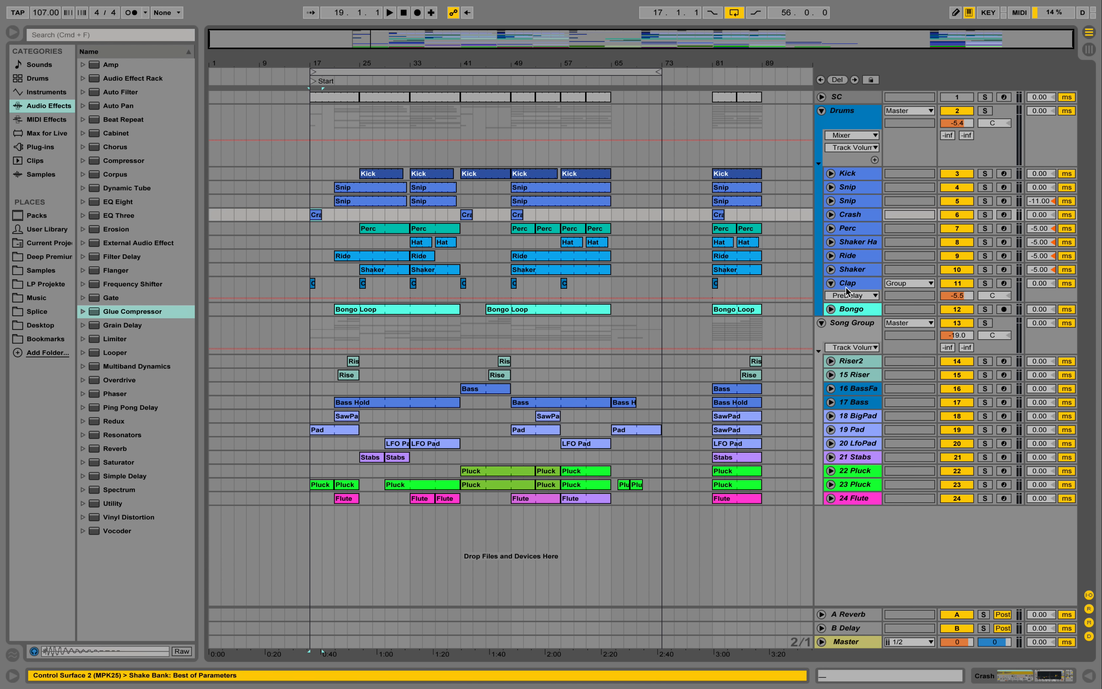
left_click(313, 283)
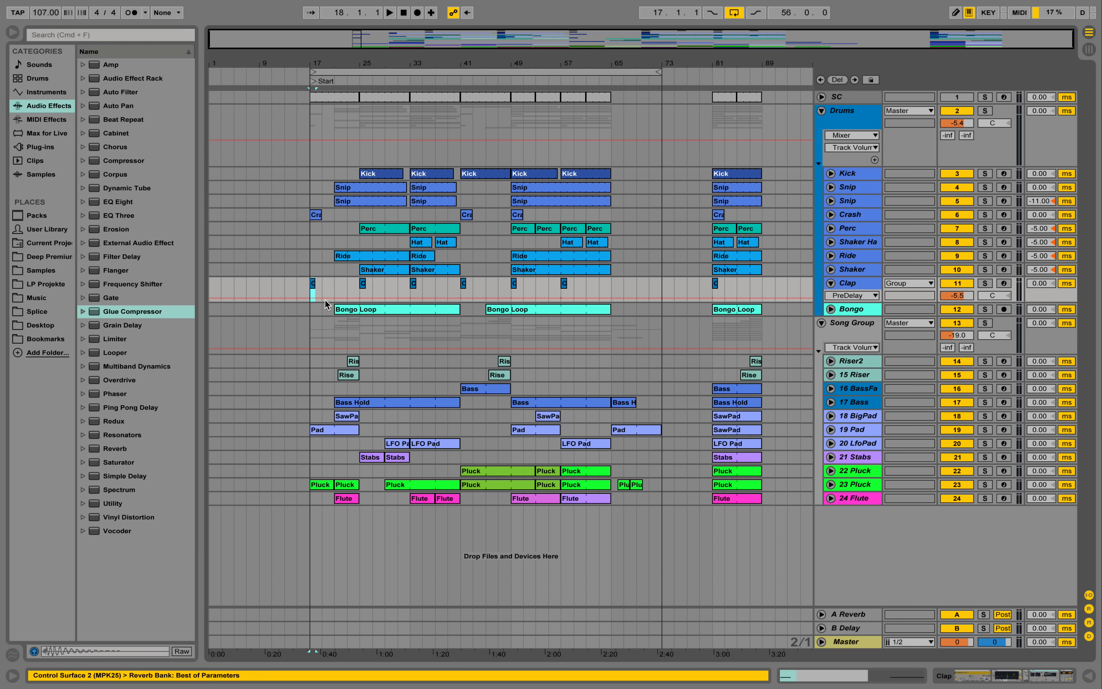
key("space")
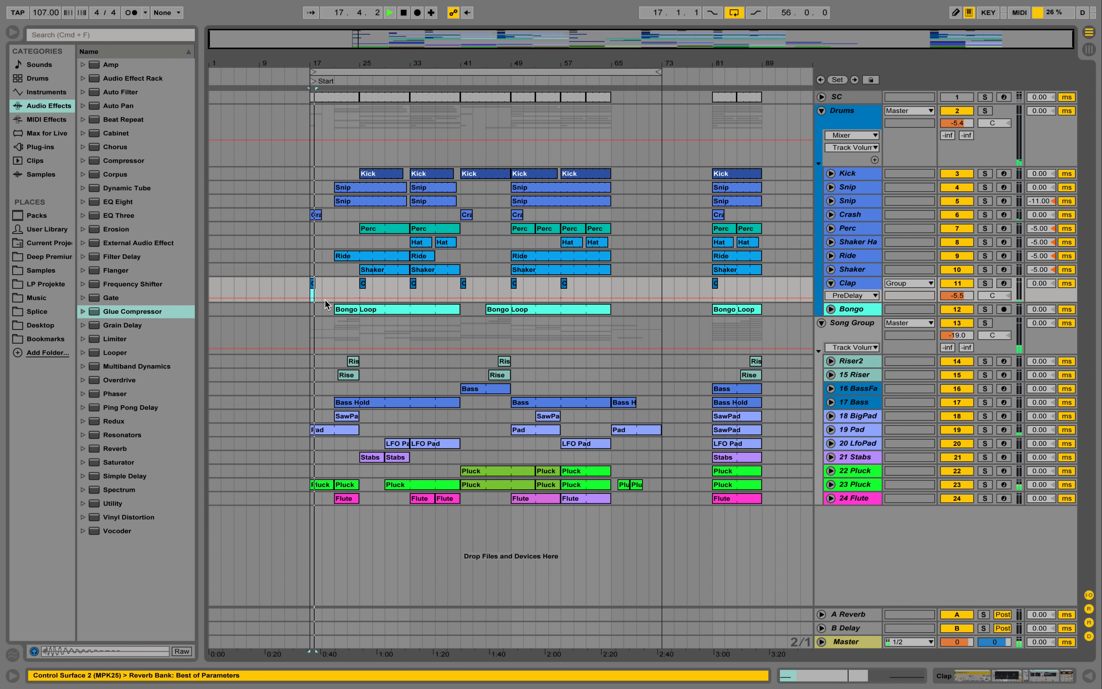
left_click_drag(324, 64, 325, 103)
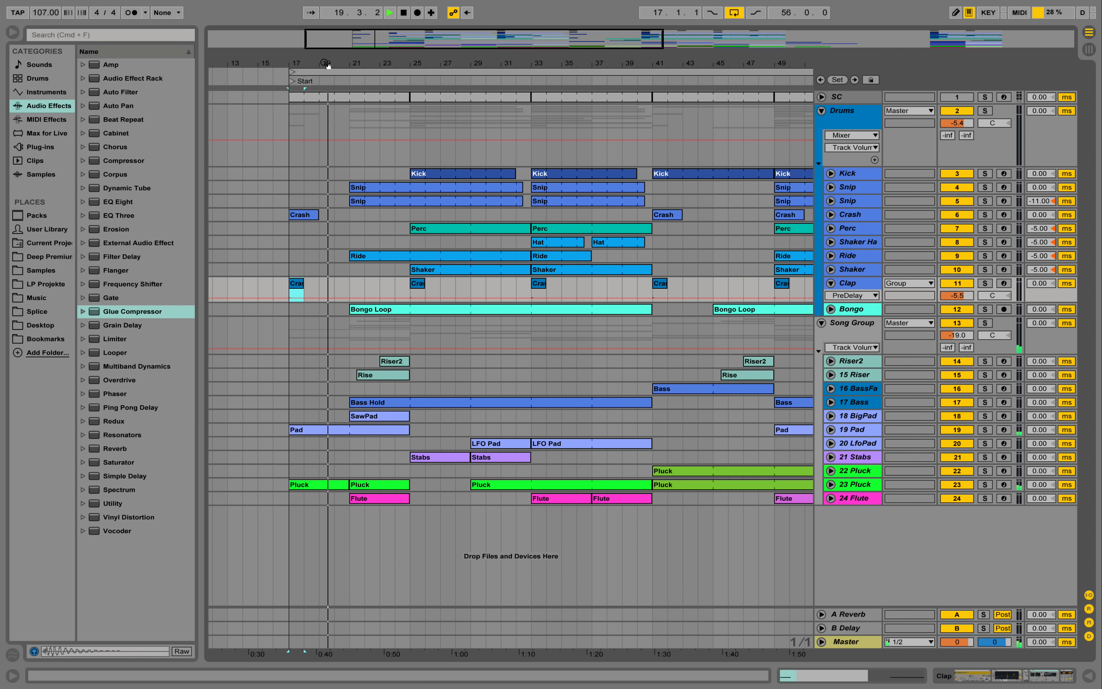
left_click_drag(370, 63, 348, 63)
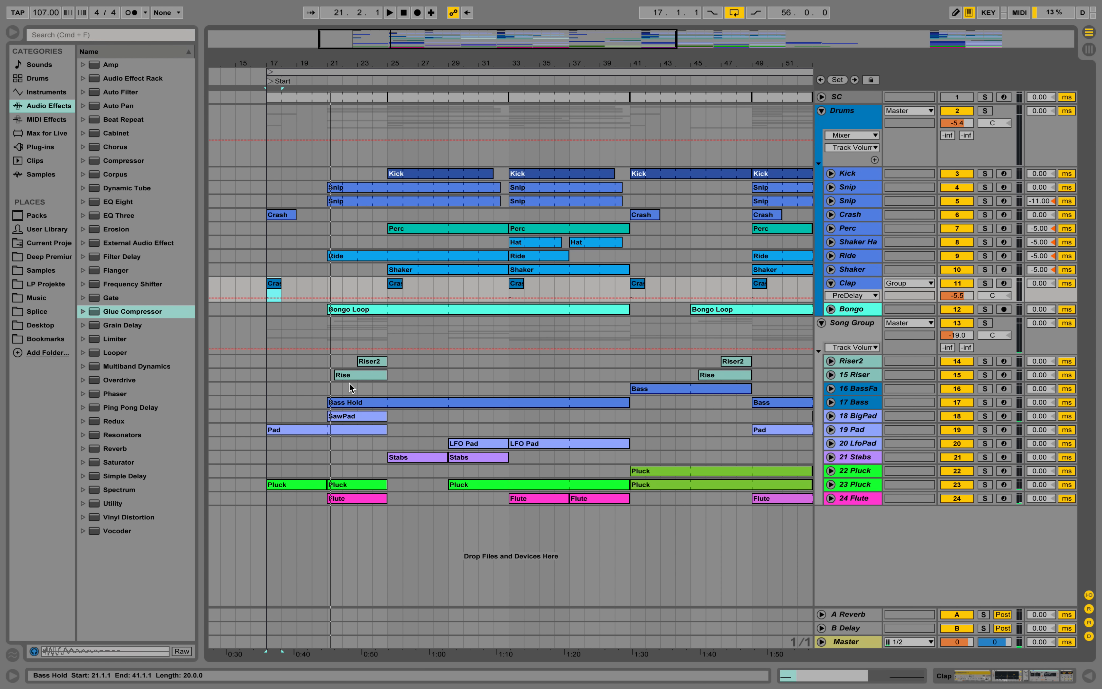
left_click(830, 402)
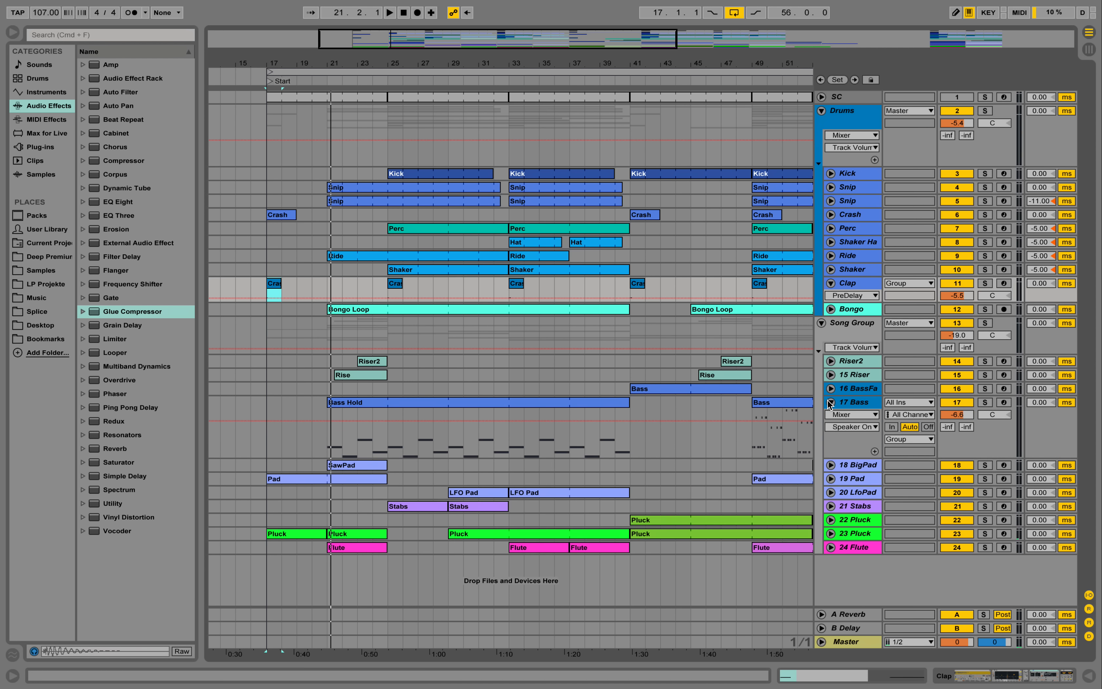
- Show the device chain of the 17 Bass track and its Utility Gain automation in the arrangement
double_click(868, 402)
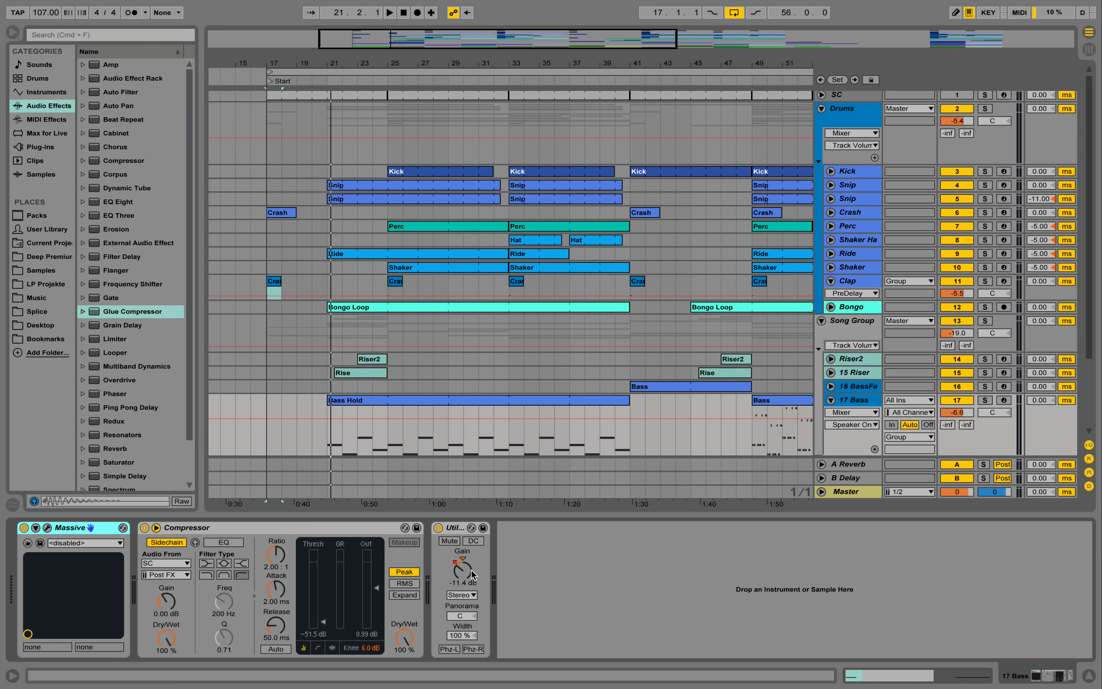
left_click(472, 572)
scroll(426, 409, "down", 4)
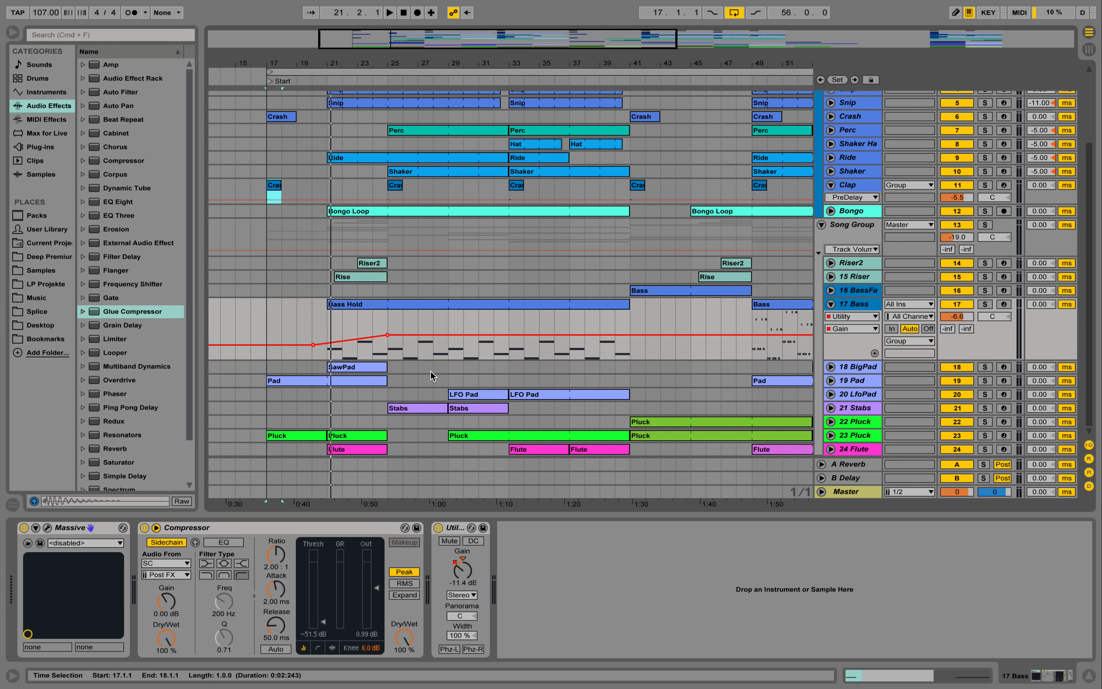
scroll(137, 448, "down", 3)
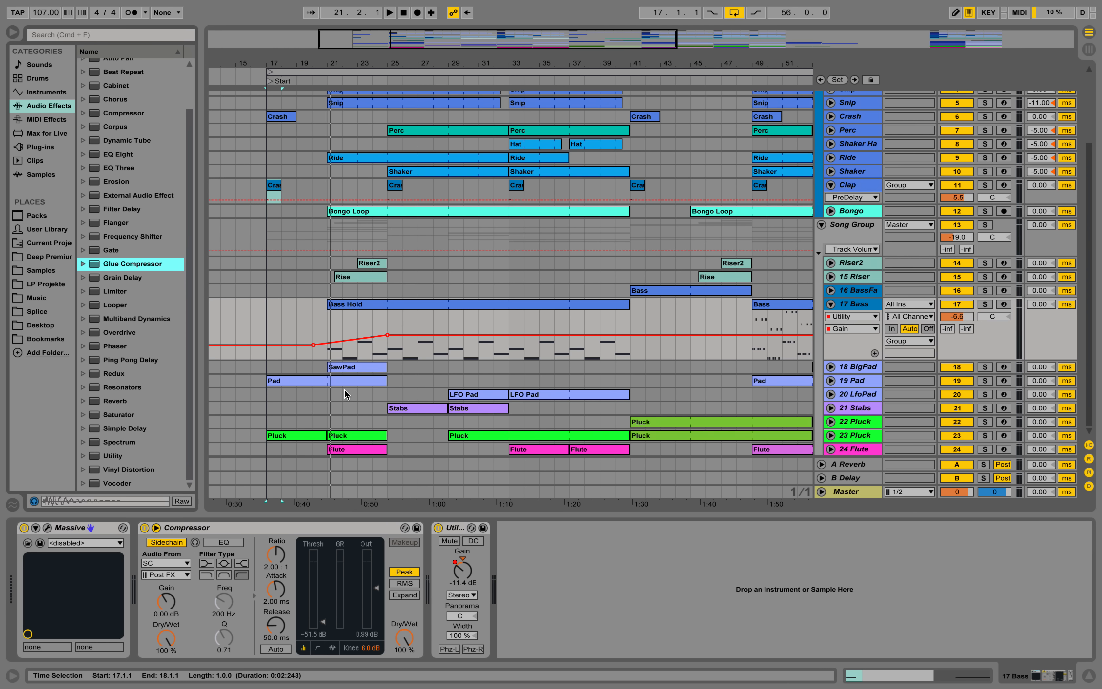
- Unfold the 18 BigPad track, show its Massive Filter automation, and bring up its device chain
left_click(830, 366)
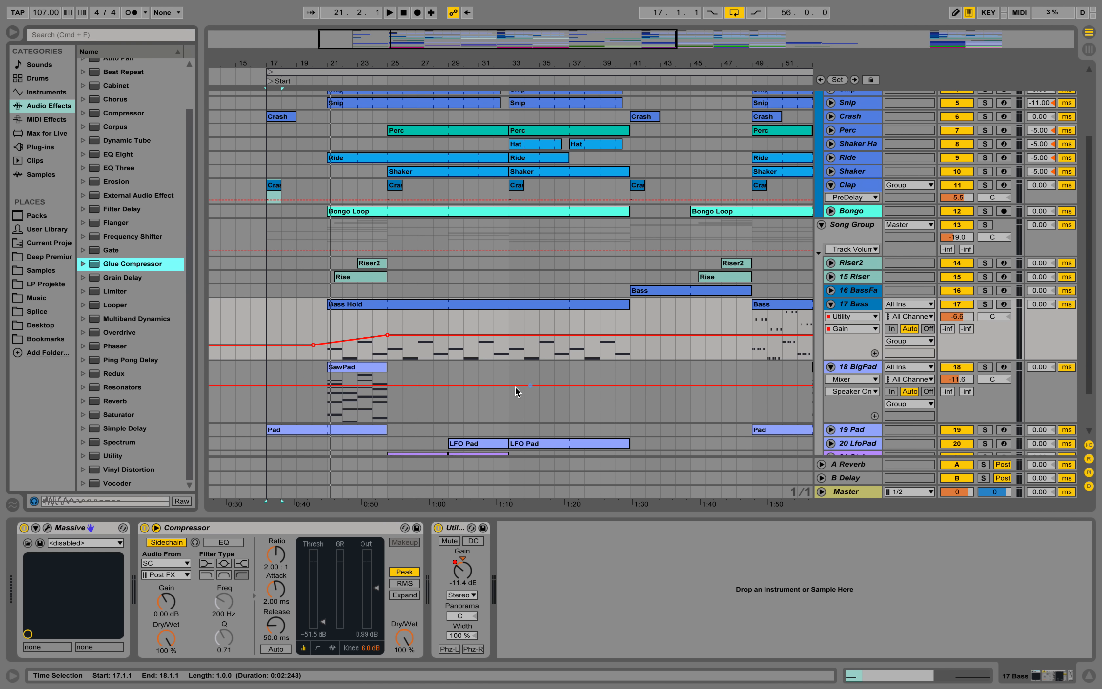
left_click(851, 380)
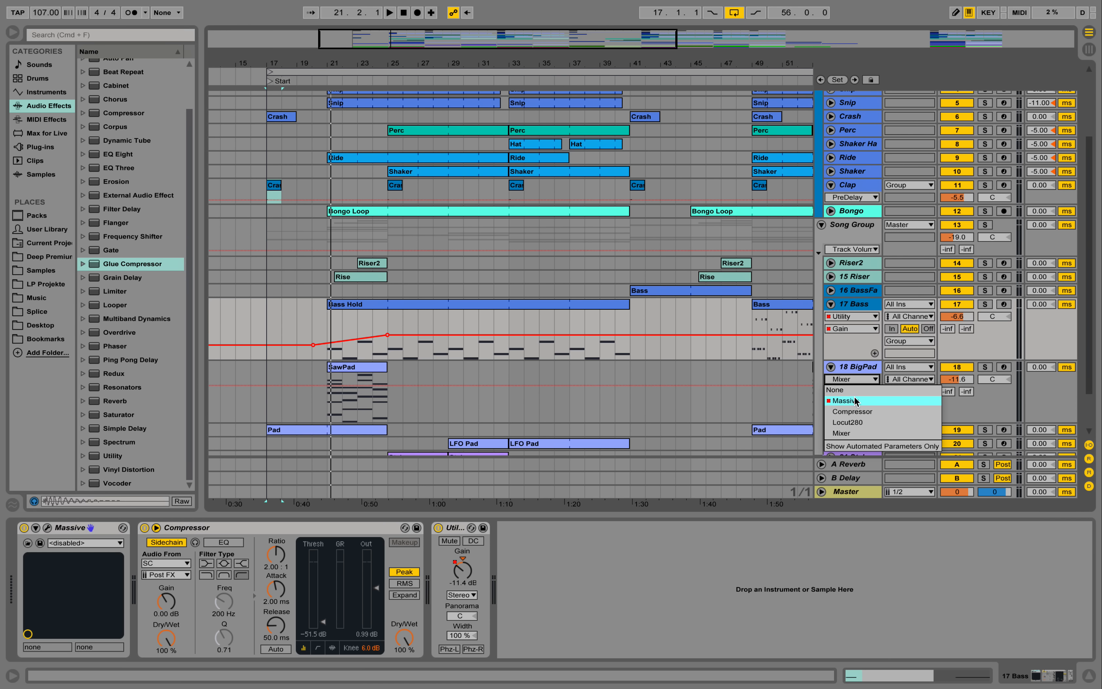
left_click(851, 393)
scroll(500, 389, "down", 2)
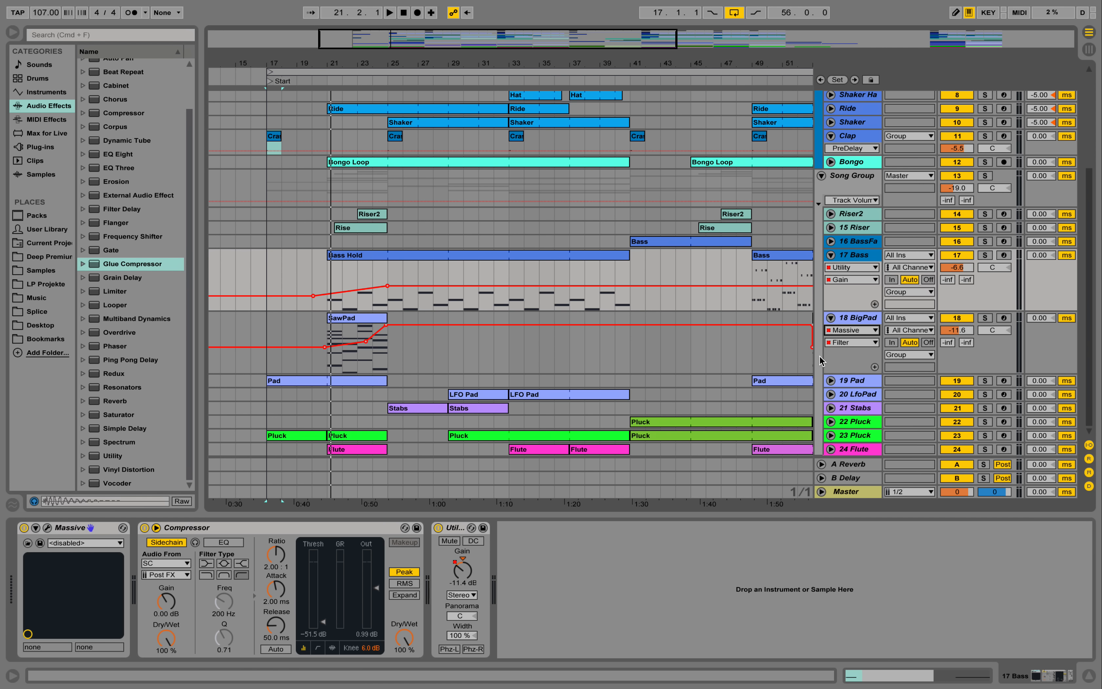
left_click(860, 315)
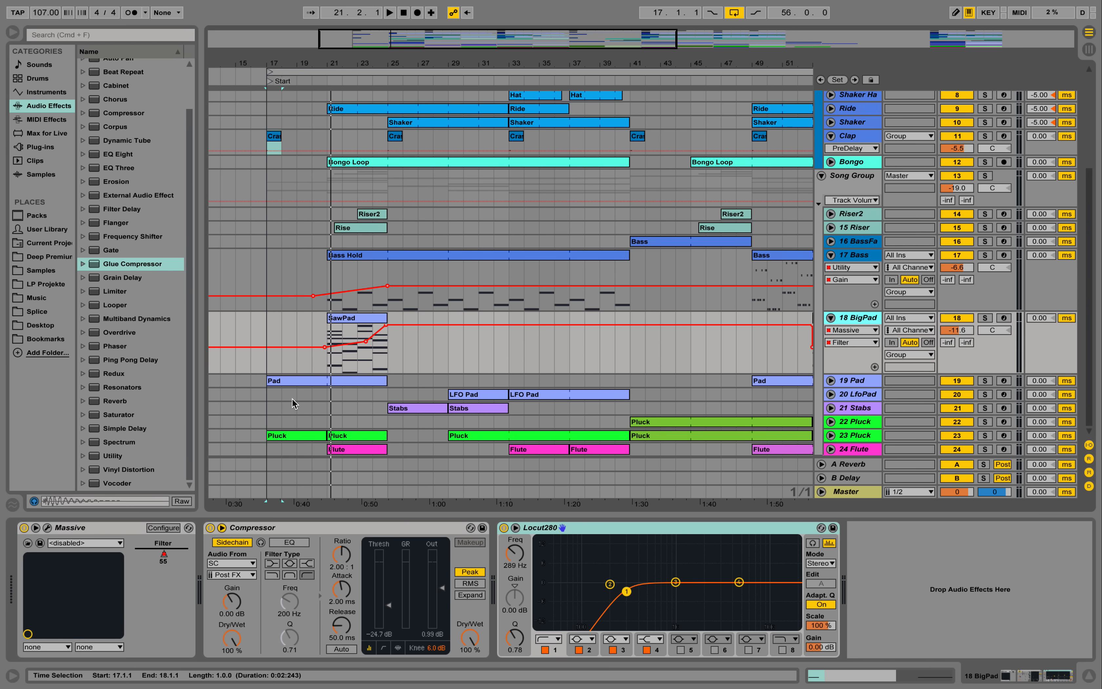
- Unfold the 19 Pad and 24 Flute tracks to view the notes in their clips
left_click(830, 381)
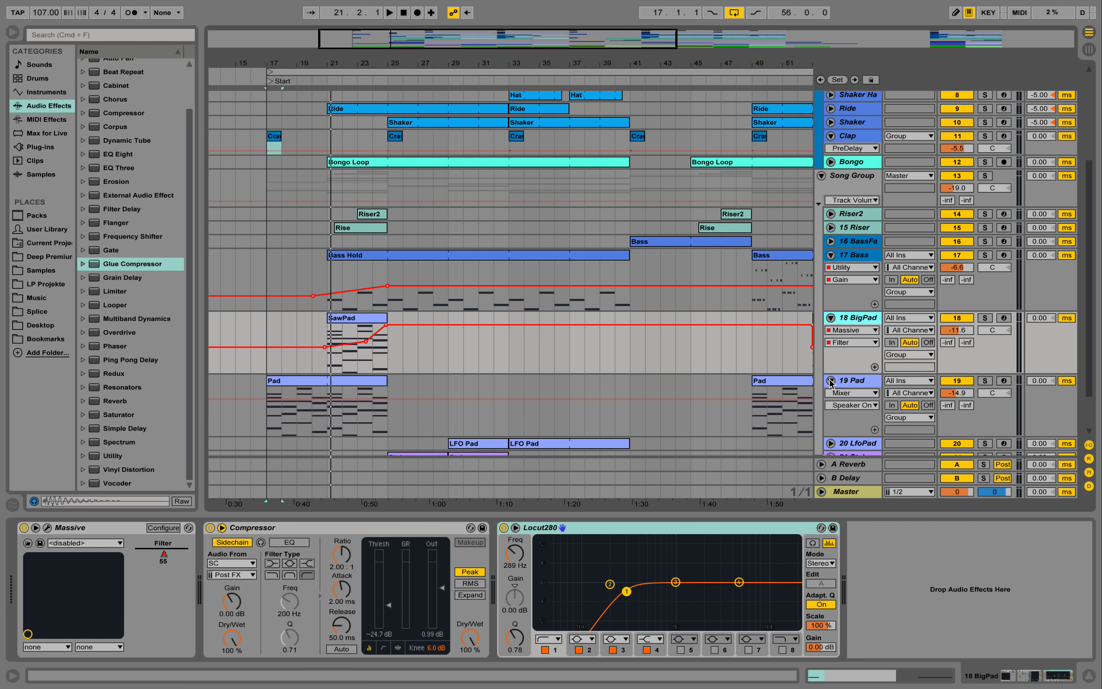
scroll(836, 357, "down", 2)
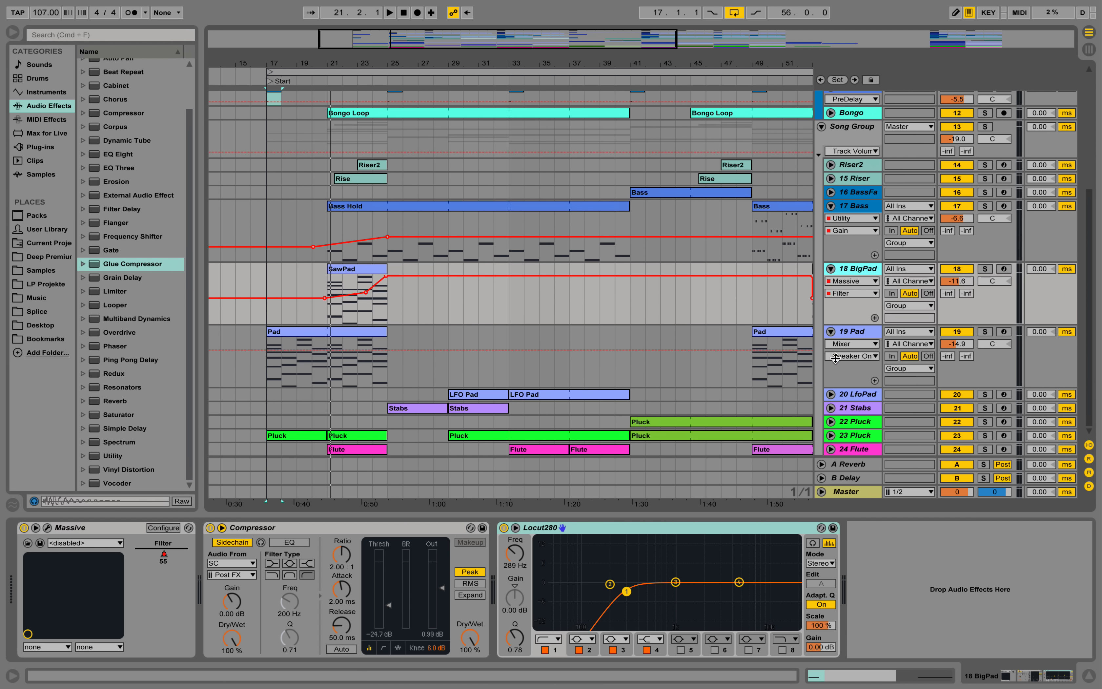
left_click(830, 449)
scroll(783, 429, "down", 2)
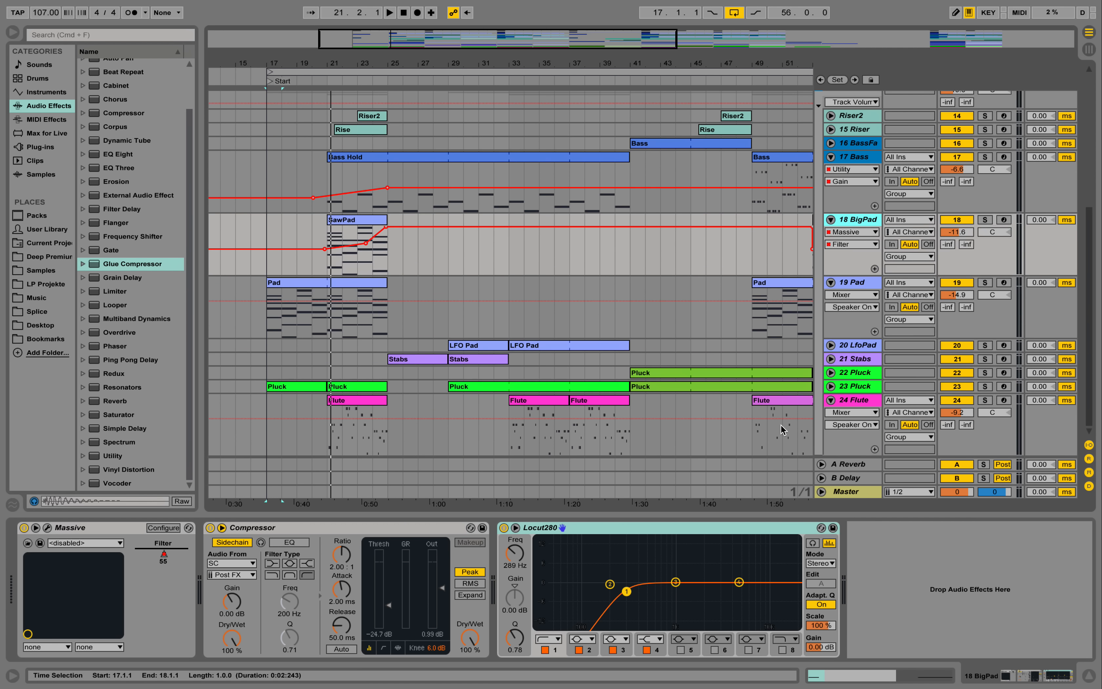
- Play the build-up from bar 21 into bar 25 while looking over the song and drum tracks, and stop playback
left_click(311, 78)
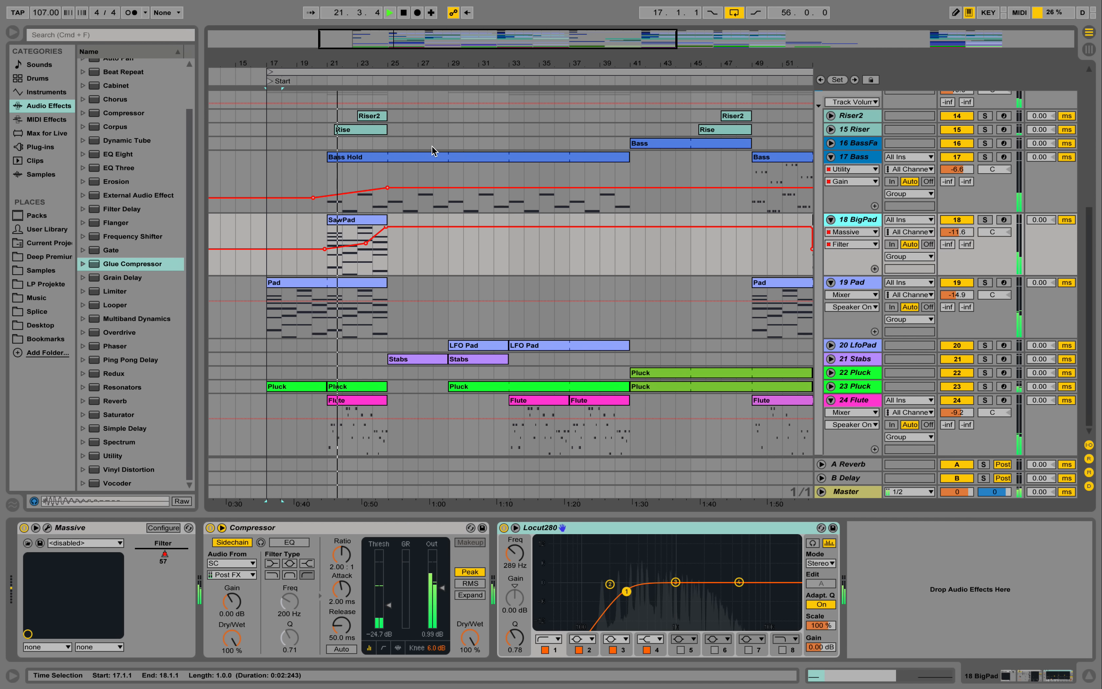
scroll(435, 158, "up", 2)
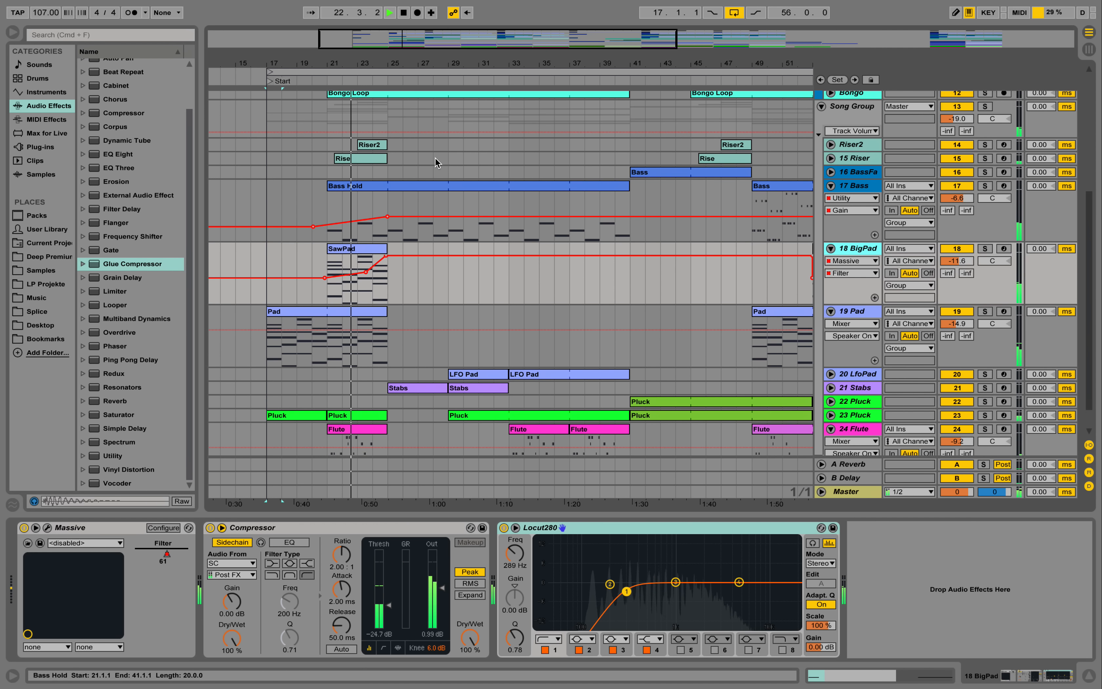
scroll(435, 160, "up", 5)
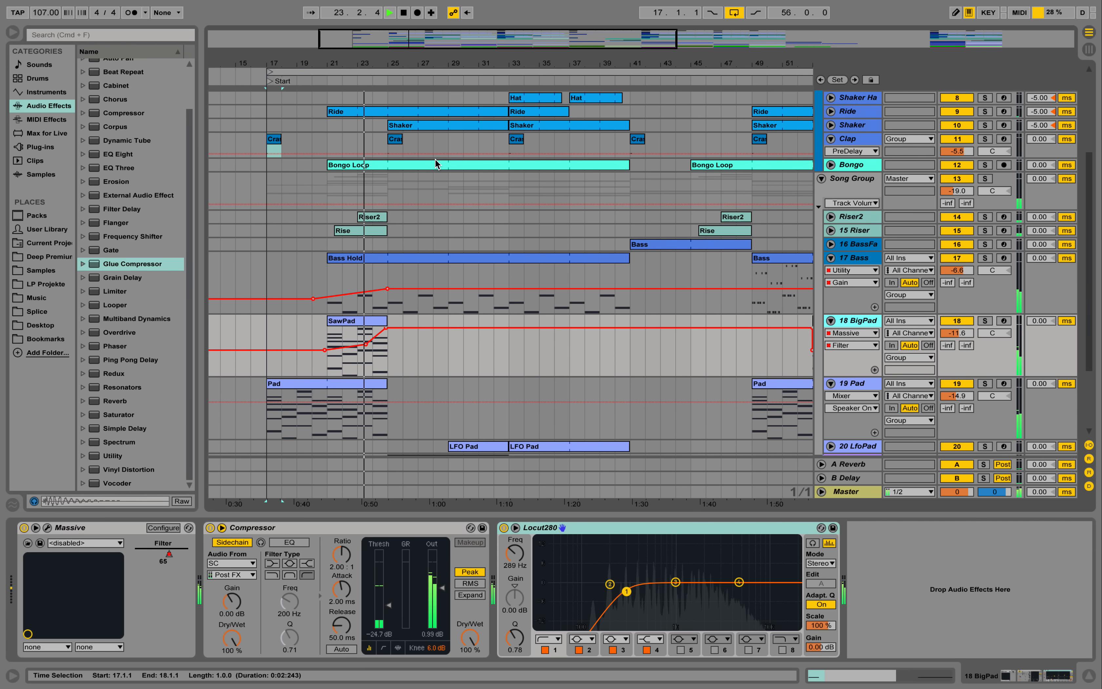
scroll(435, 163, "up", 6)
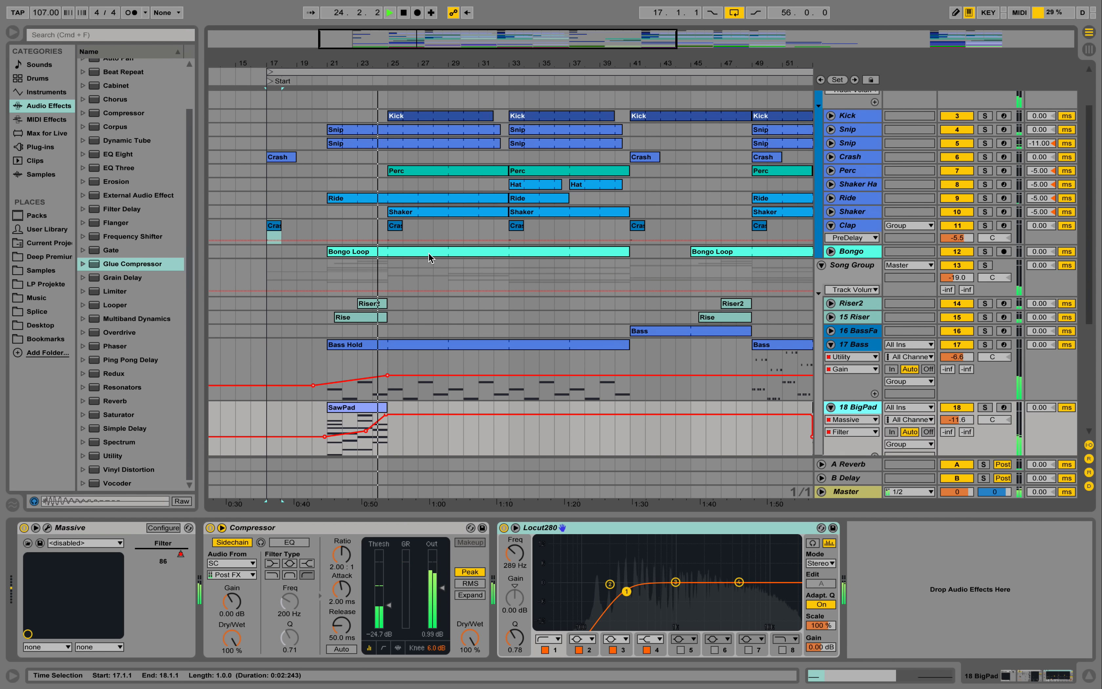
scroll(429, 253, "up", 4)
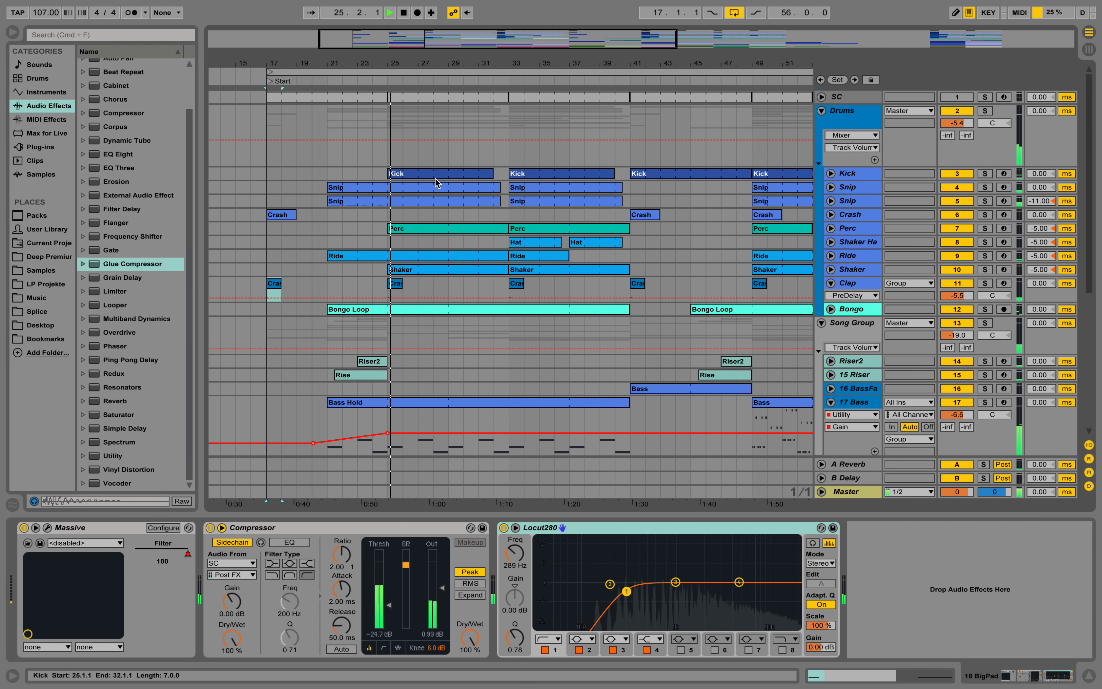
key("space")
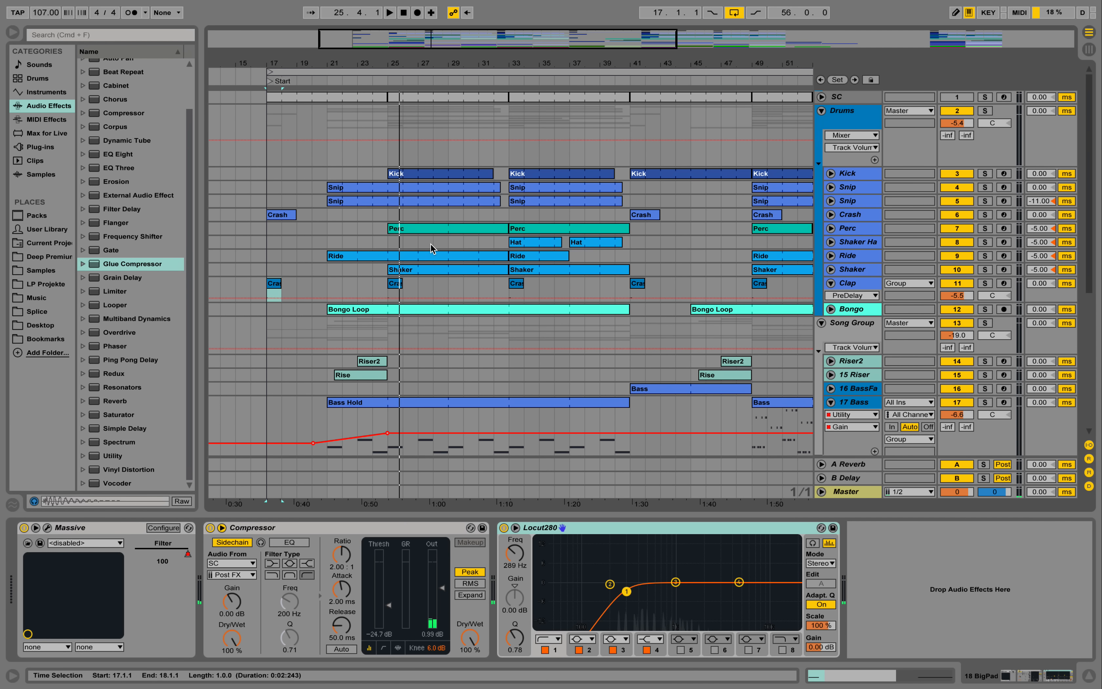
- Unfold the 21 Stabs track and play the section from bar 25 with the stabs
scroll(467, 290, "down", 15)
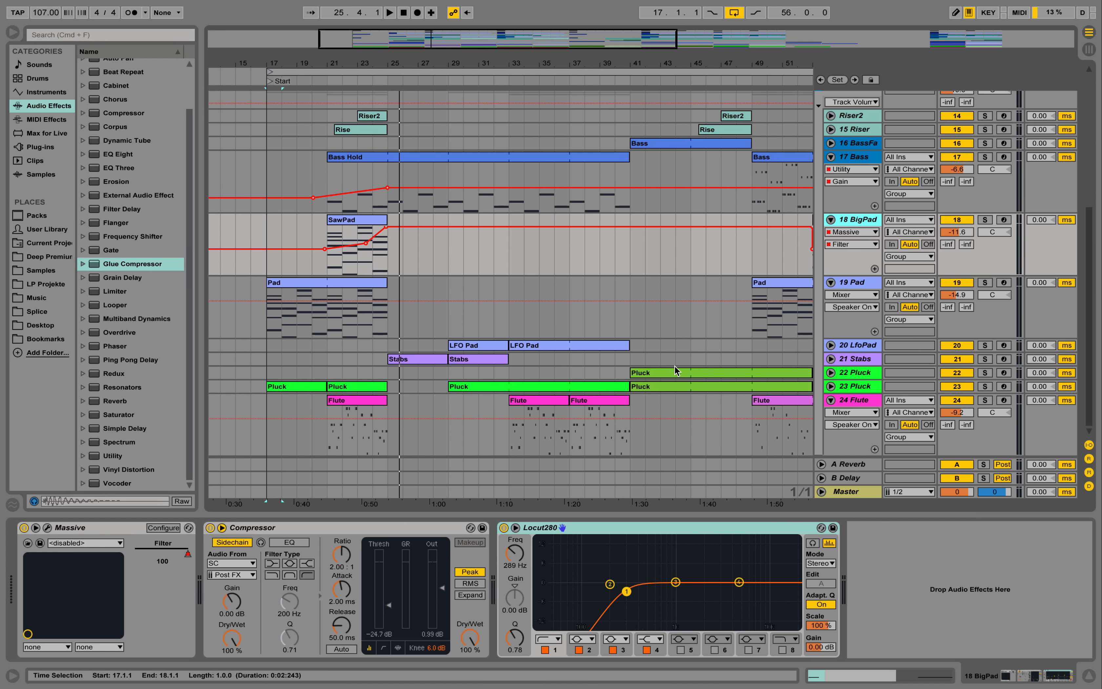
left_click(831, 359)
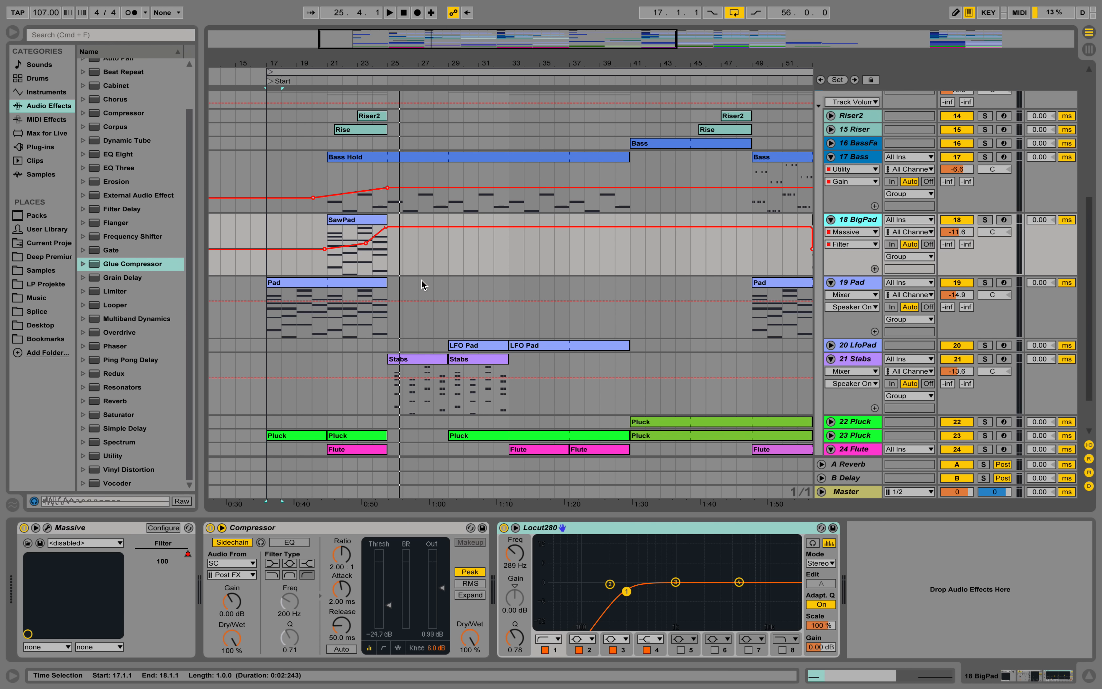
left_click(375, 82)
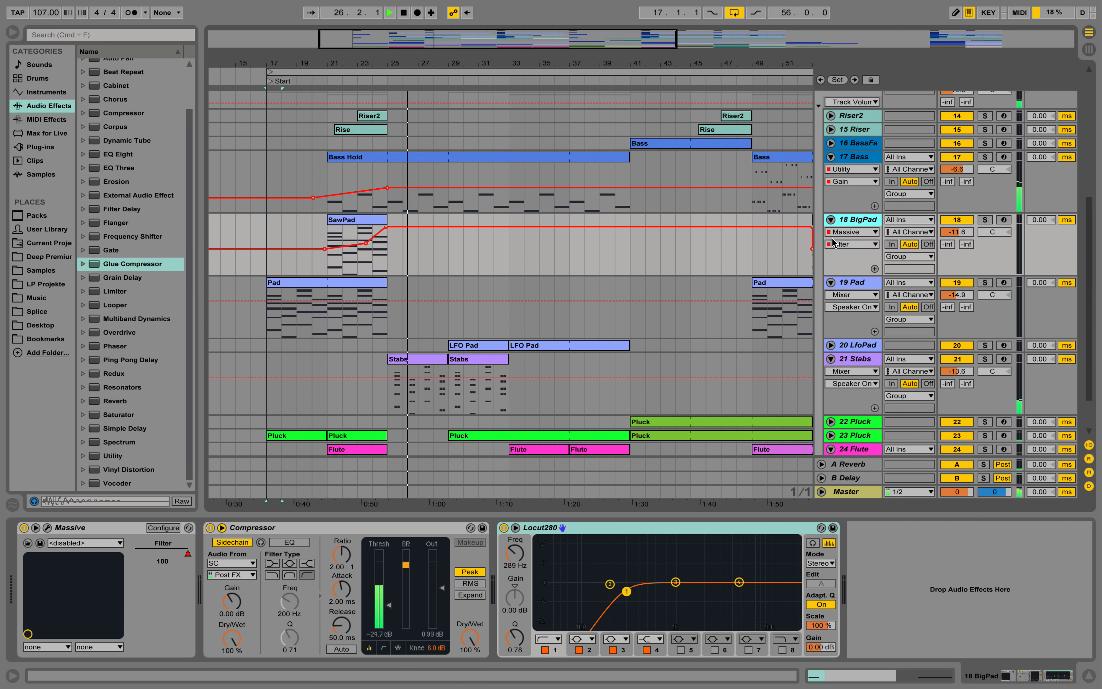
- Fold the 18 BigPad, 19 Pad, 21 Stabs and 17 Bass tracks during playback
left_click(832, 219)
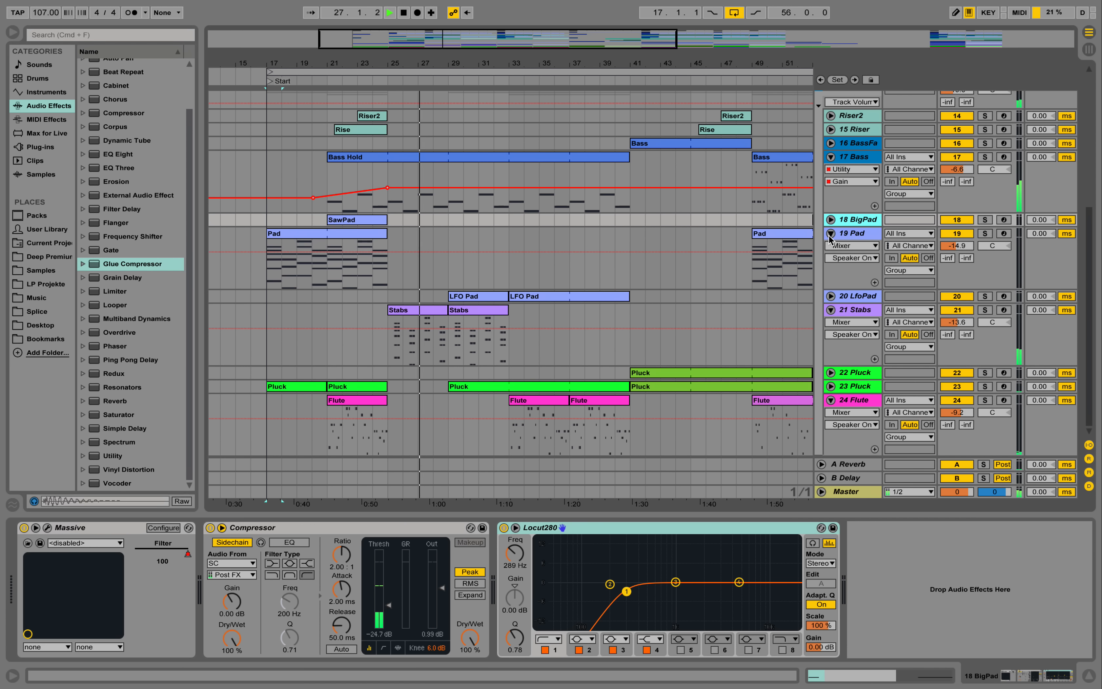
left_click(831, 234)
left_click(832, 260)
scroll(831, 246, "up", 4)
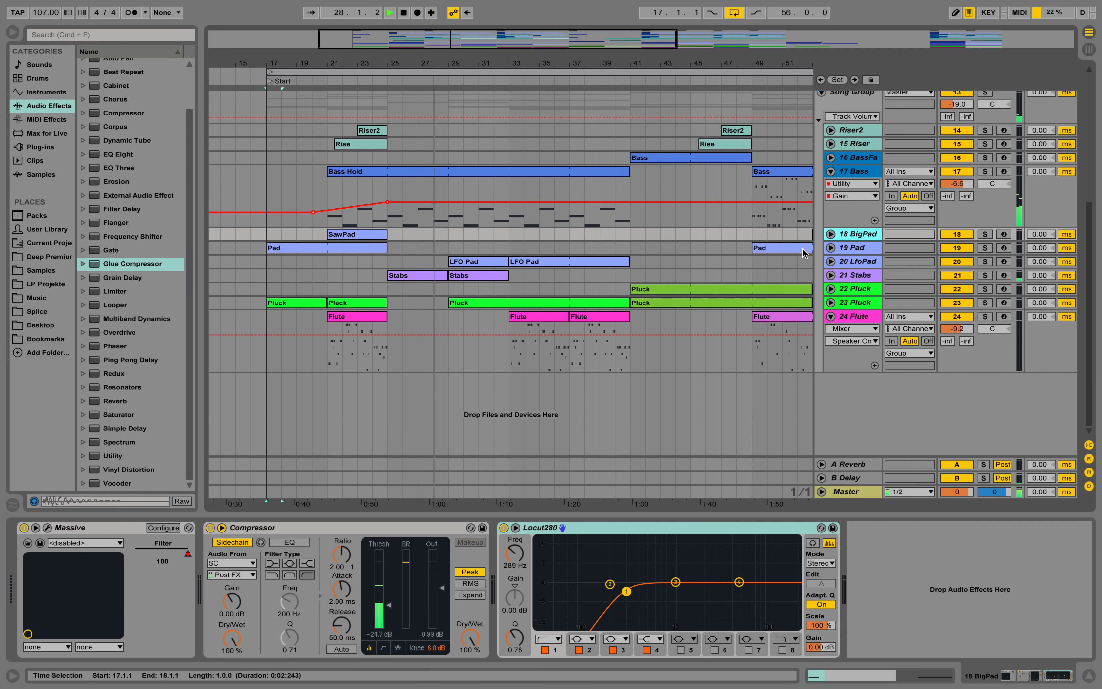
left_click(831, 244)
scroll(655, 255, "up", 4)
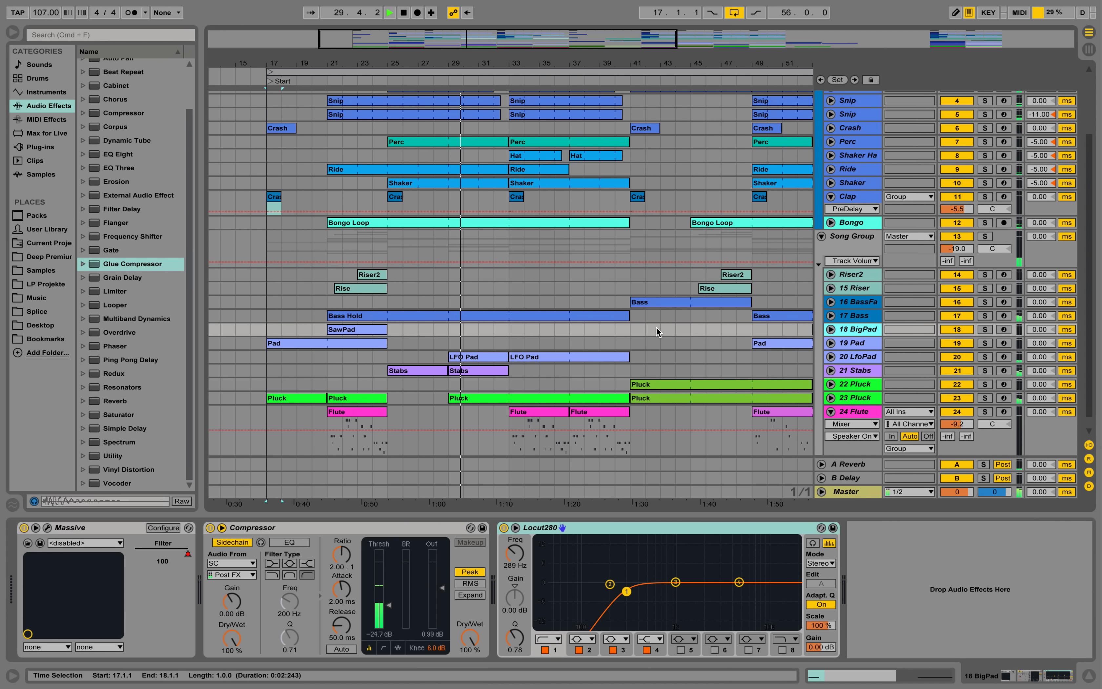
- Unfold the 20 LfoPad track, display its Auto Filter Frequency and Utility Gain automation, and reduce the track's height
left_click(831, 357)
left_click(870, 369)
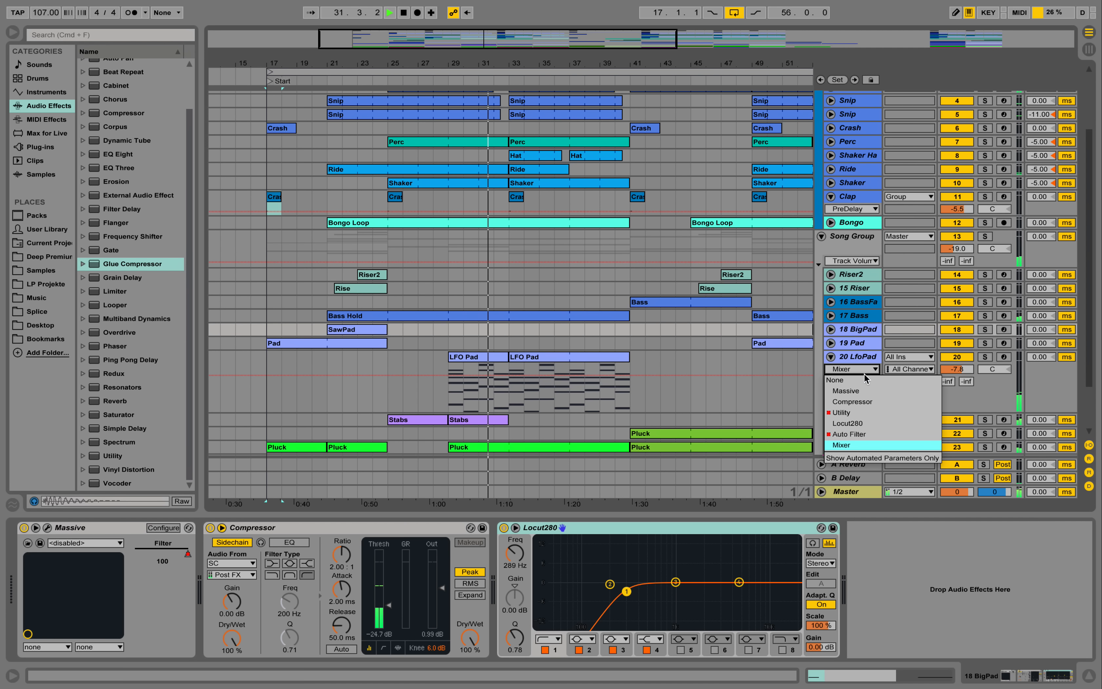
left_click(849, 434)
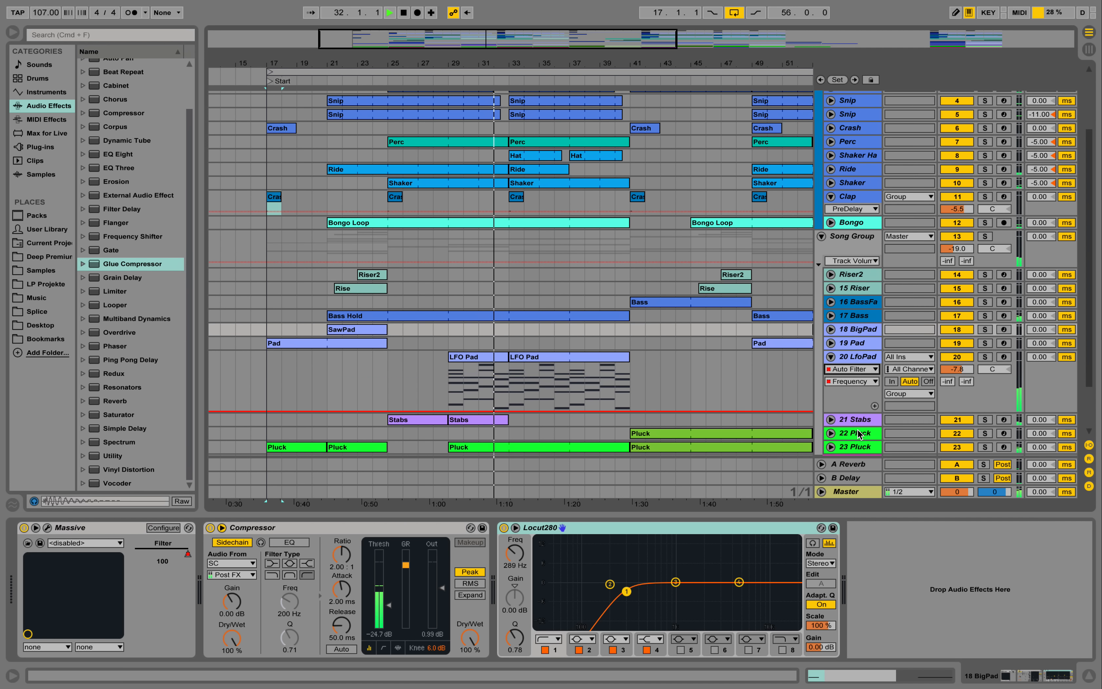
left_click(856, 369)
left_click(842, 412)
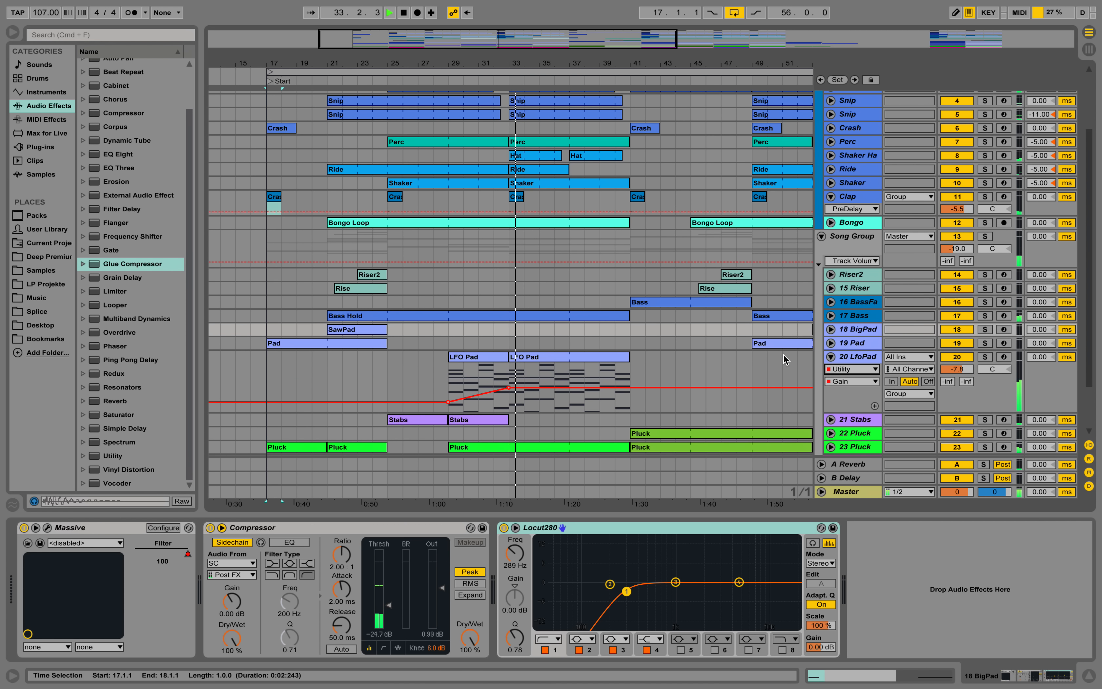
left_click_drag(857, 414, 857, 391)
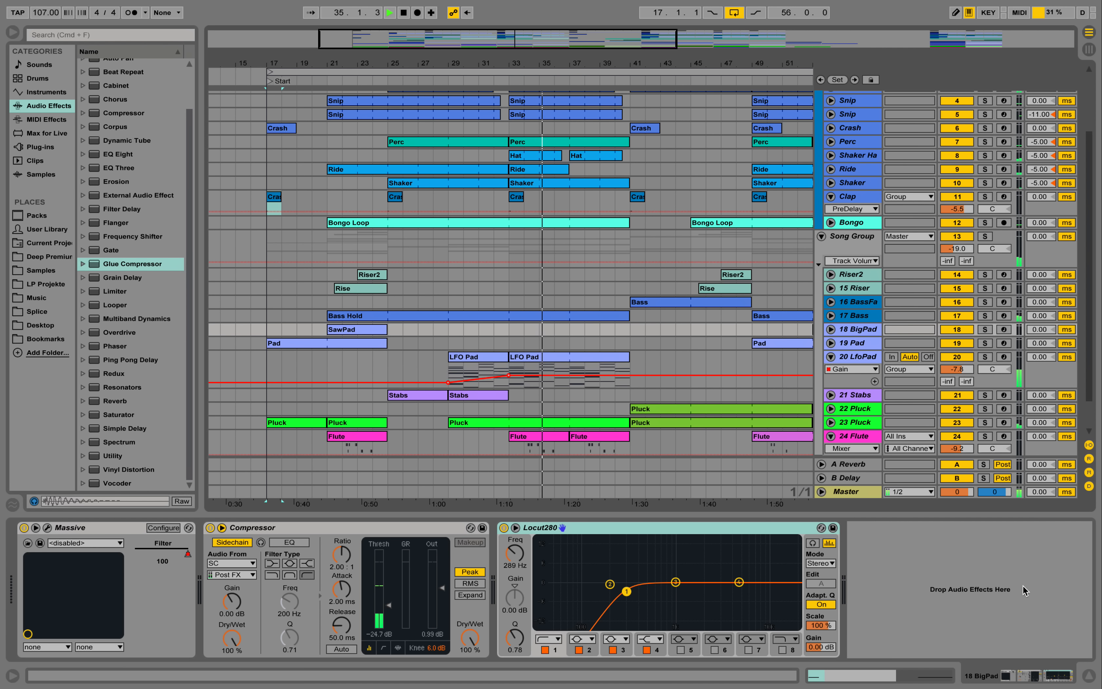
- Hide the device view, fit the arrangement through bar 65, and unfold the 22 Pluck track as the bar 41 section plays
key("super+alt+l")
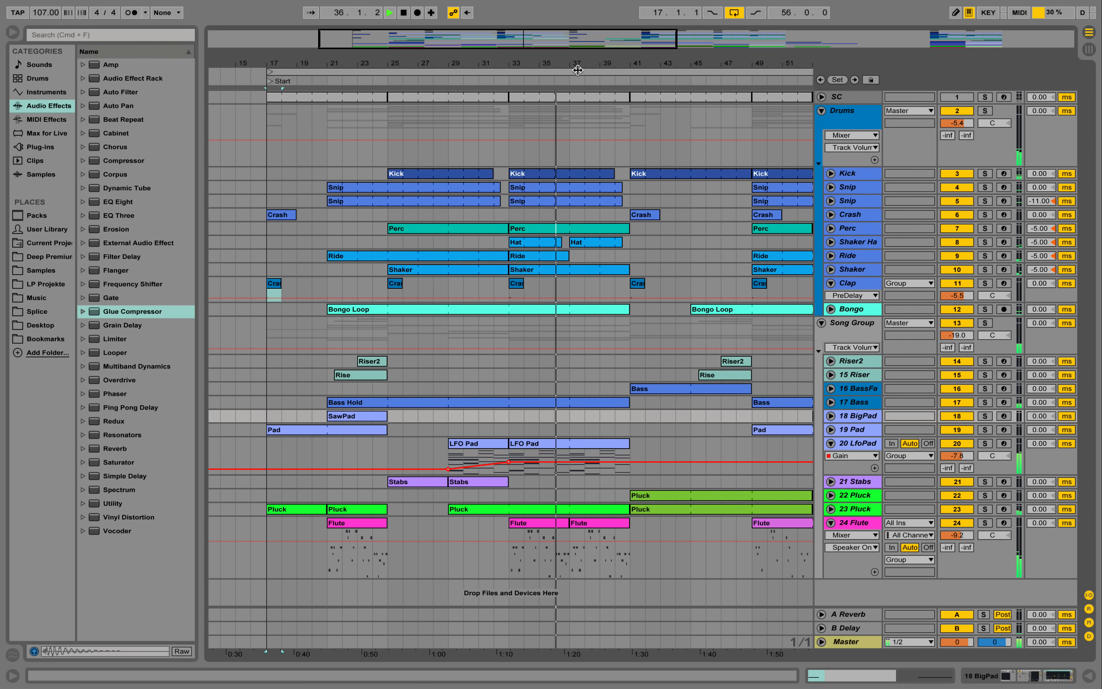
left_click_drag(577, 64, 469, 66)
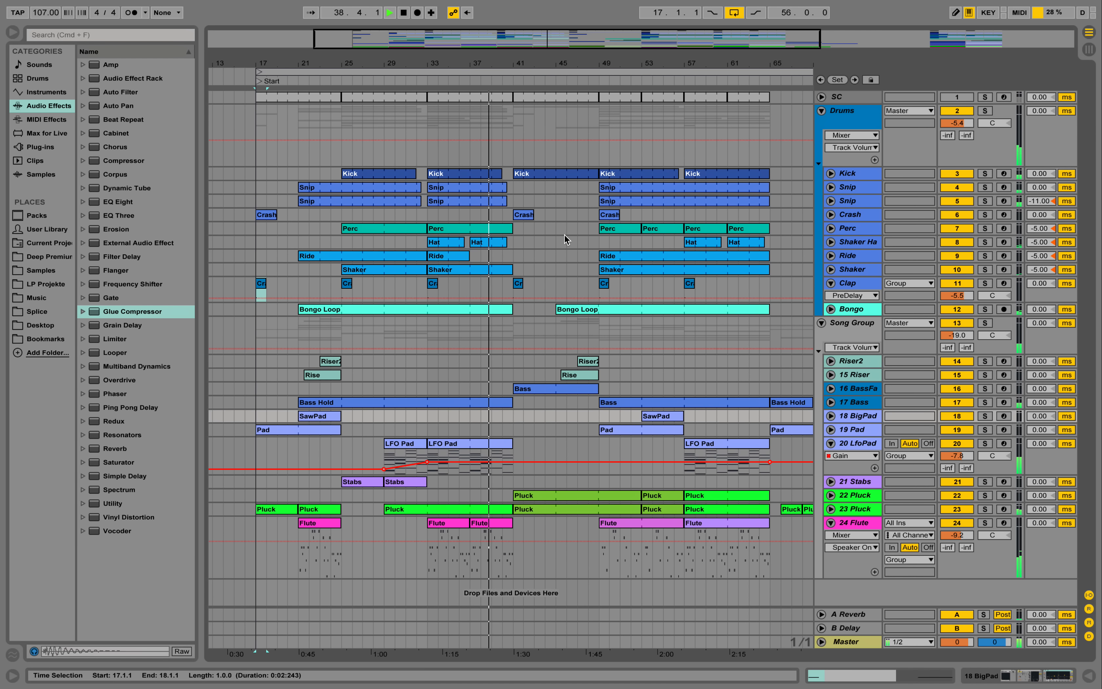
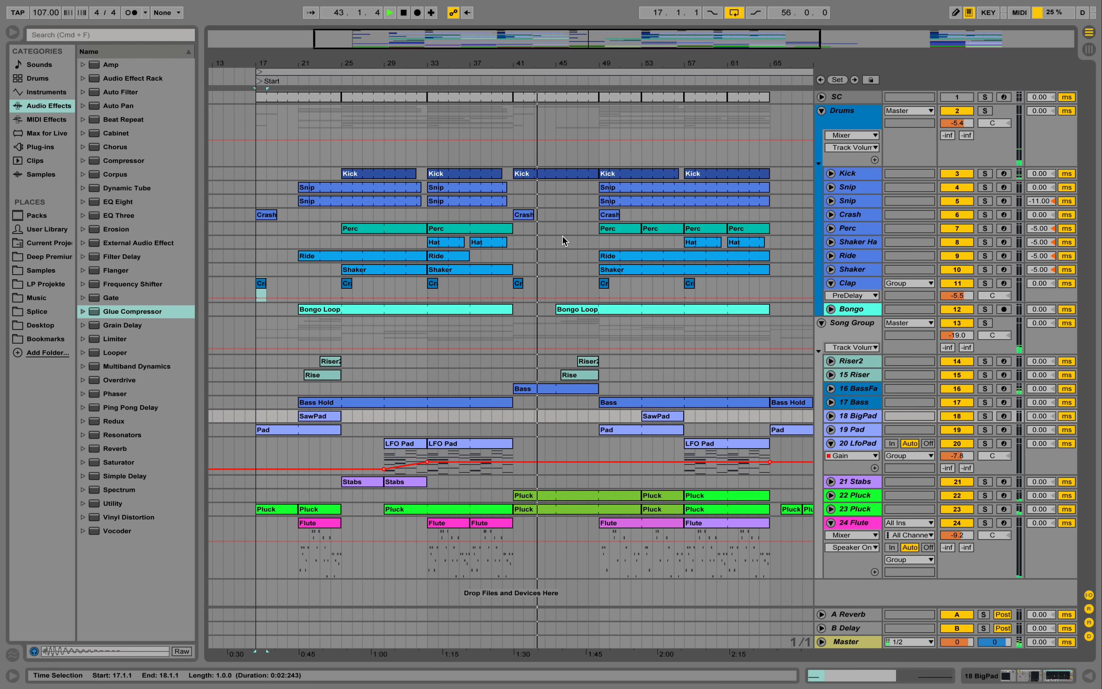
left_click(831, 496)
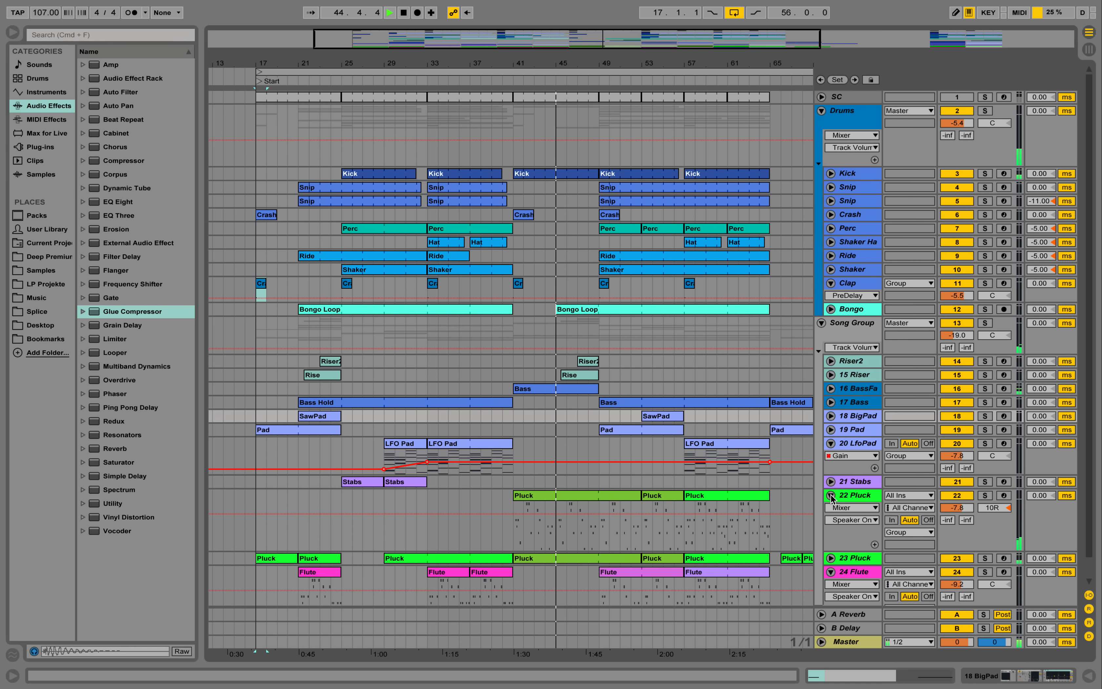
- Examine the notes of the 22 Pluck clip at bar 41 and the track's device chain, returning to the clip's notes
double_click(535, 492)
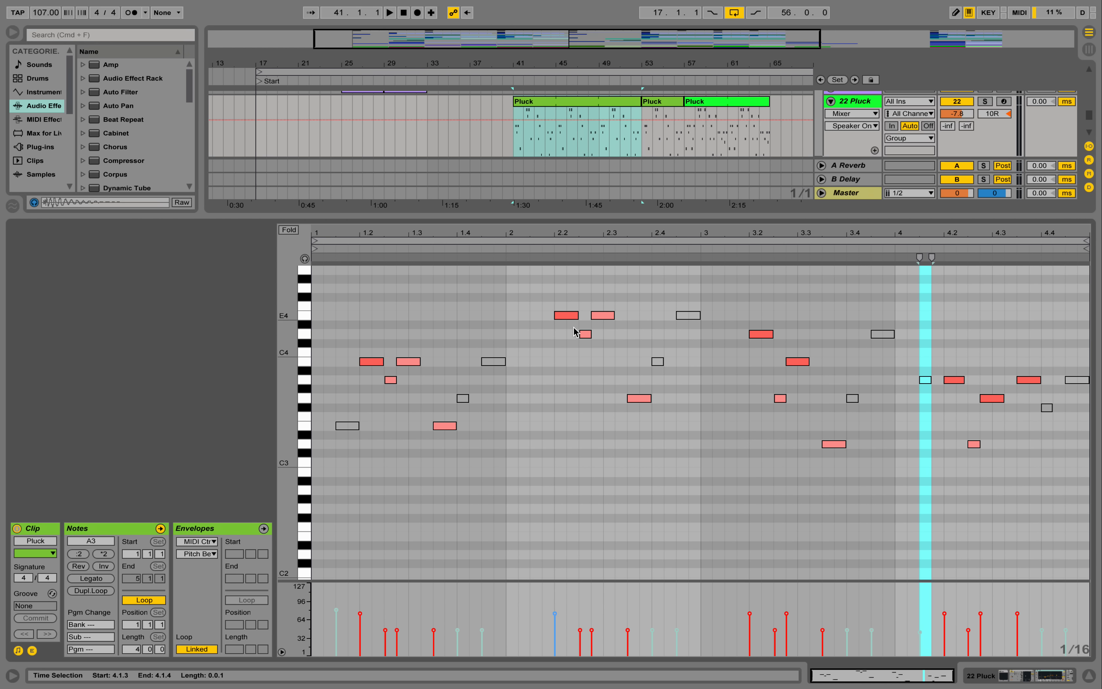
left_click(1010, 681)
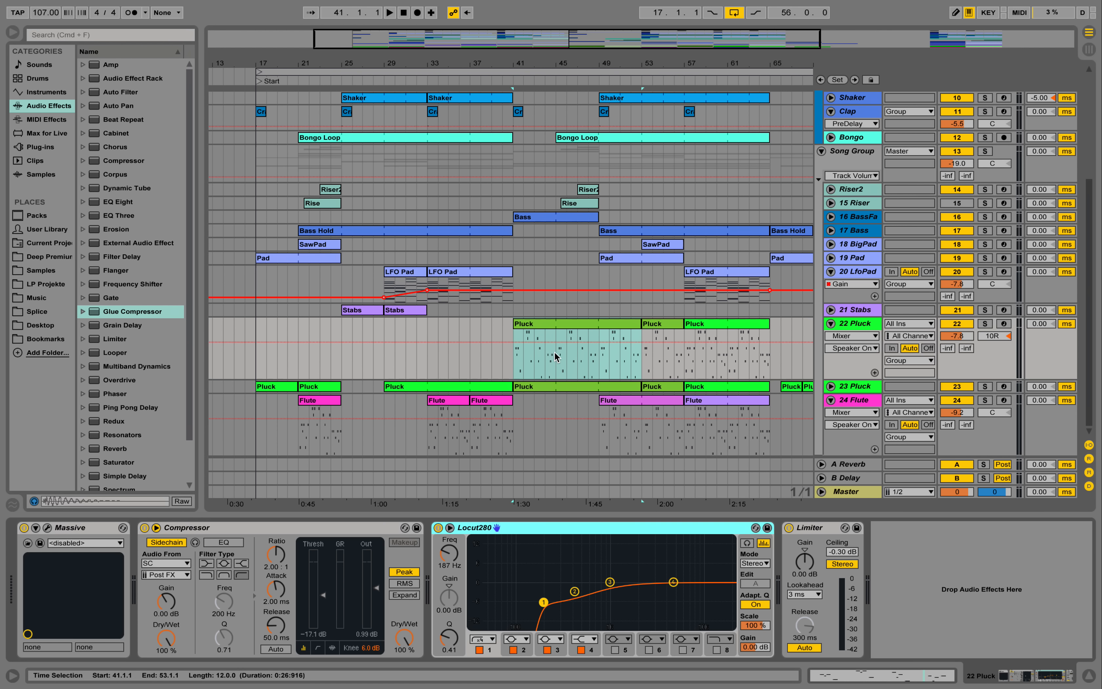
left_click(532, 322)
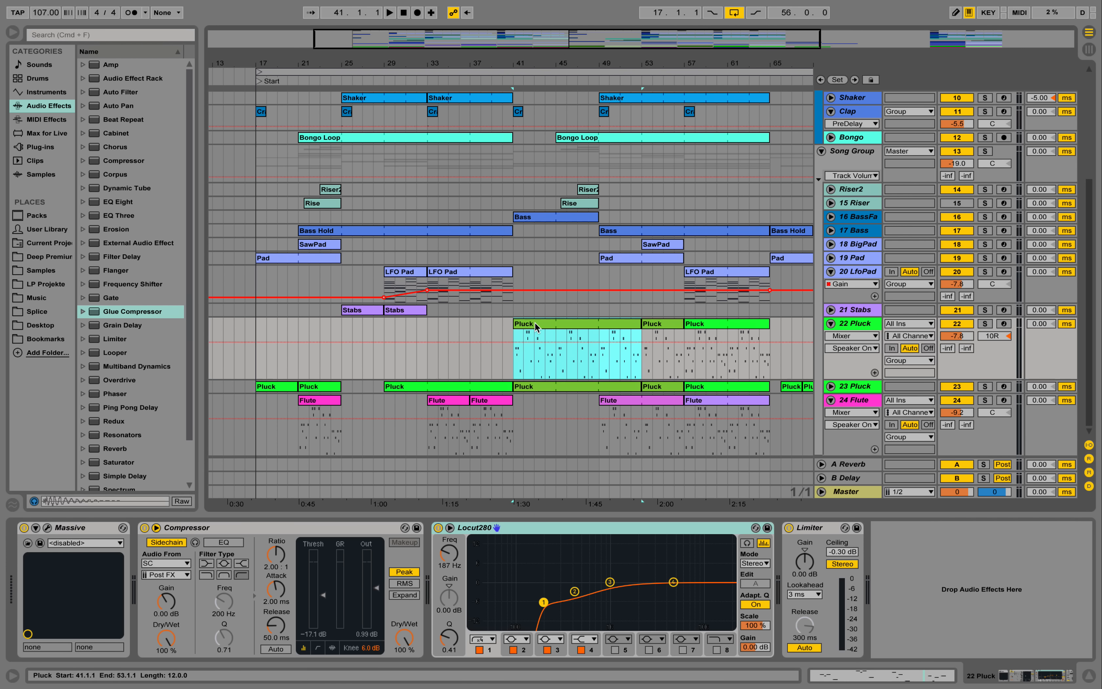
double_click(535, 323)
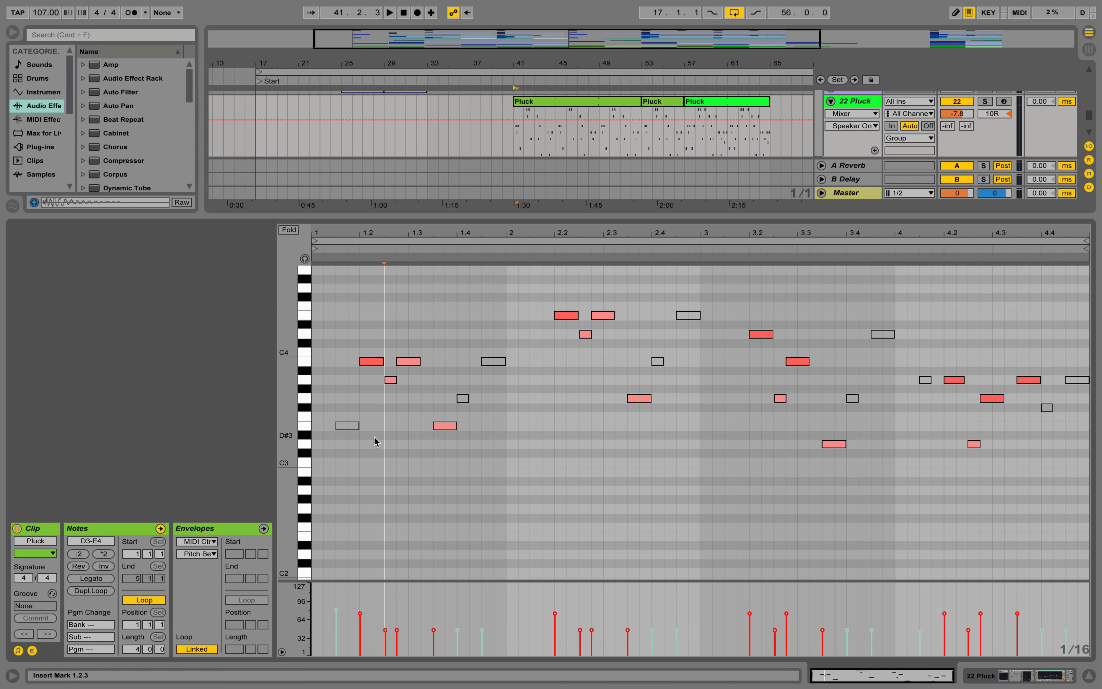
- Select the first E3 note in the Pluck clip and toggle its activation
left_click_drag(385, 436, 333, 418)
key("0")
left_click(371, 475)
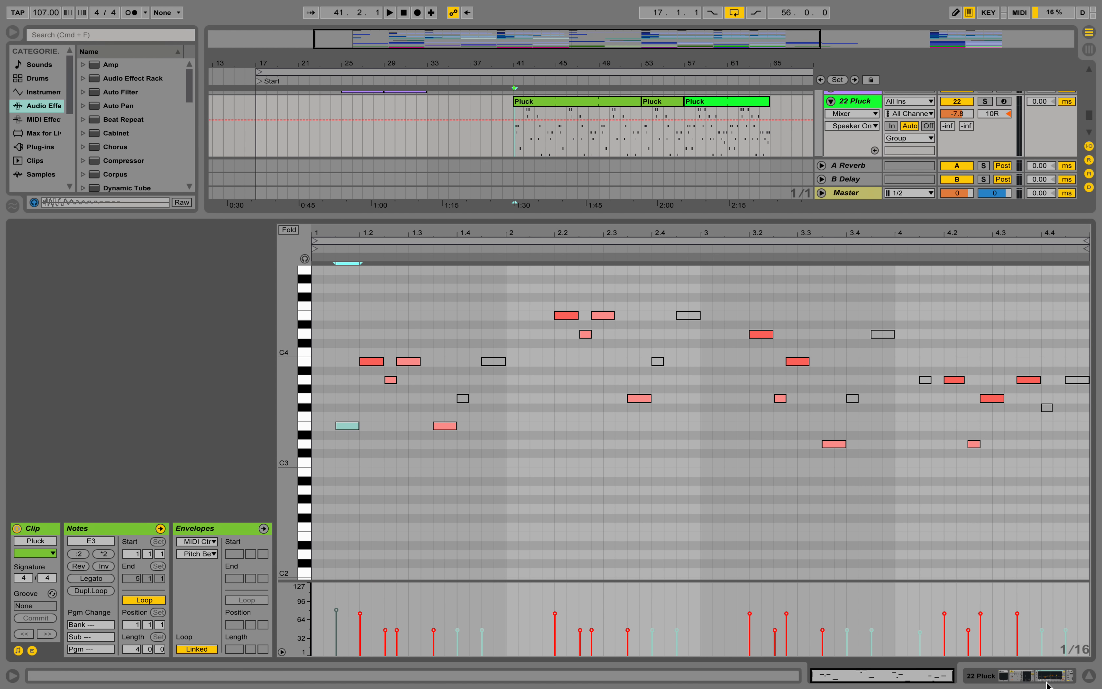
- Show the 22 Pluck track's device chain, fold the track, and look over the drum and song tracks in the arrangement
left_click(1038, 675)
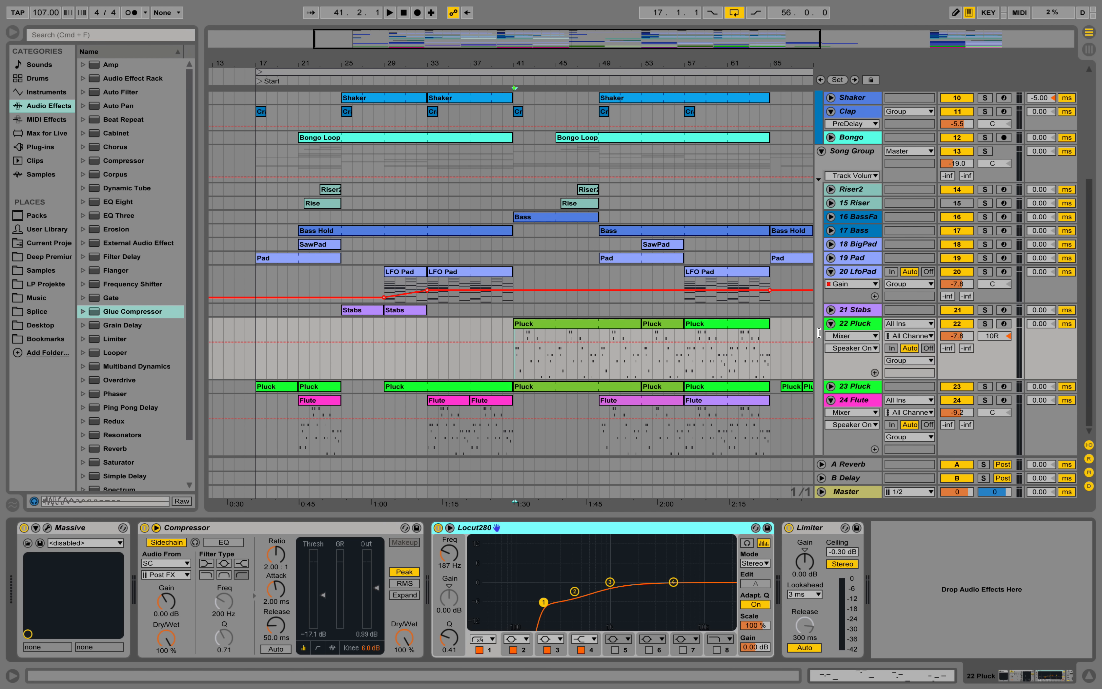
left_click(831, 323)
scroll(676, 268, "up", 2)
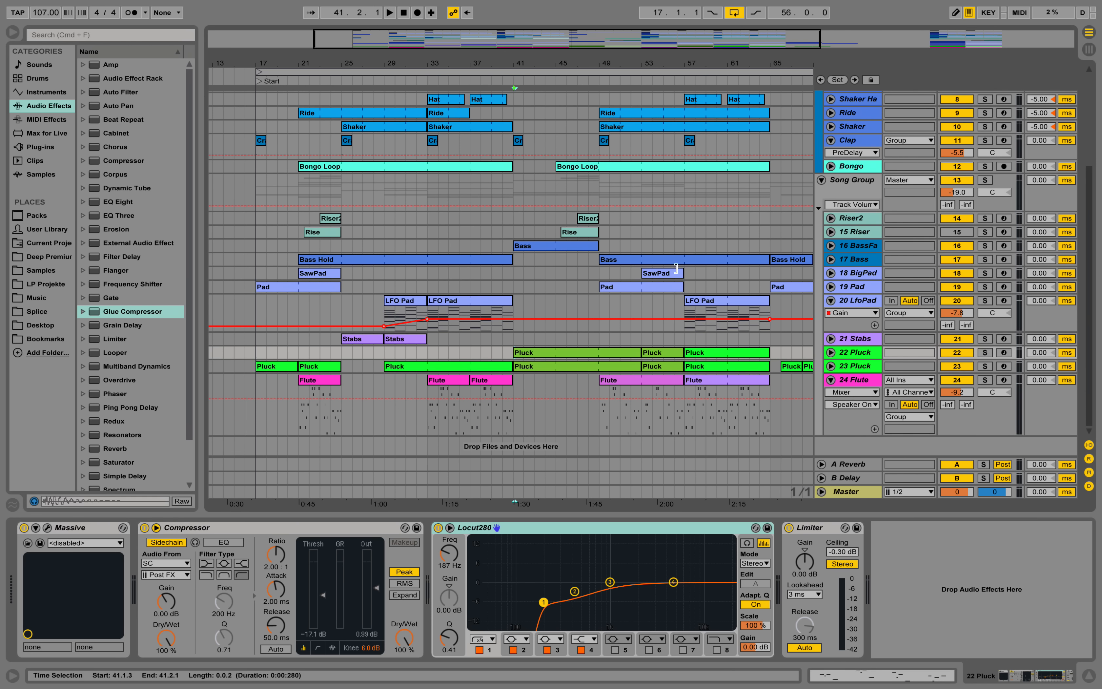
scroll(585, 131, "up", 2)
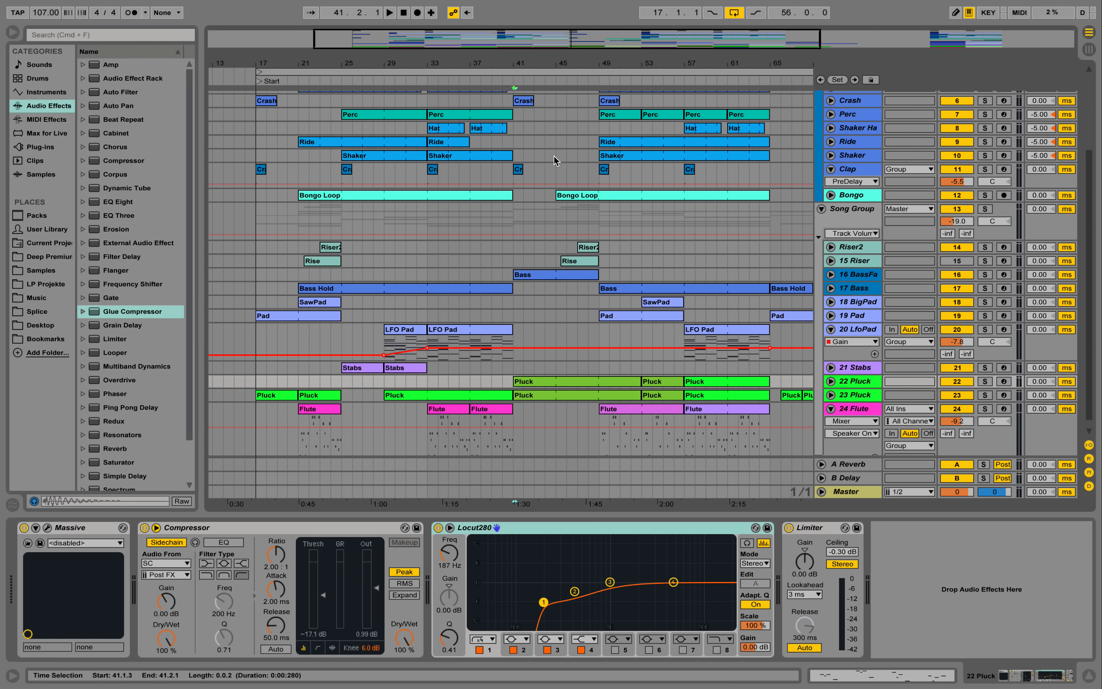
scroll(560, 178, "up", 8)
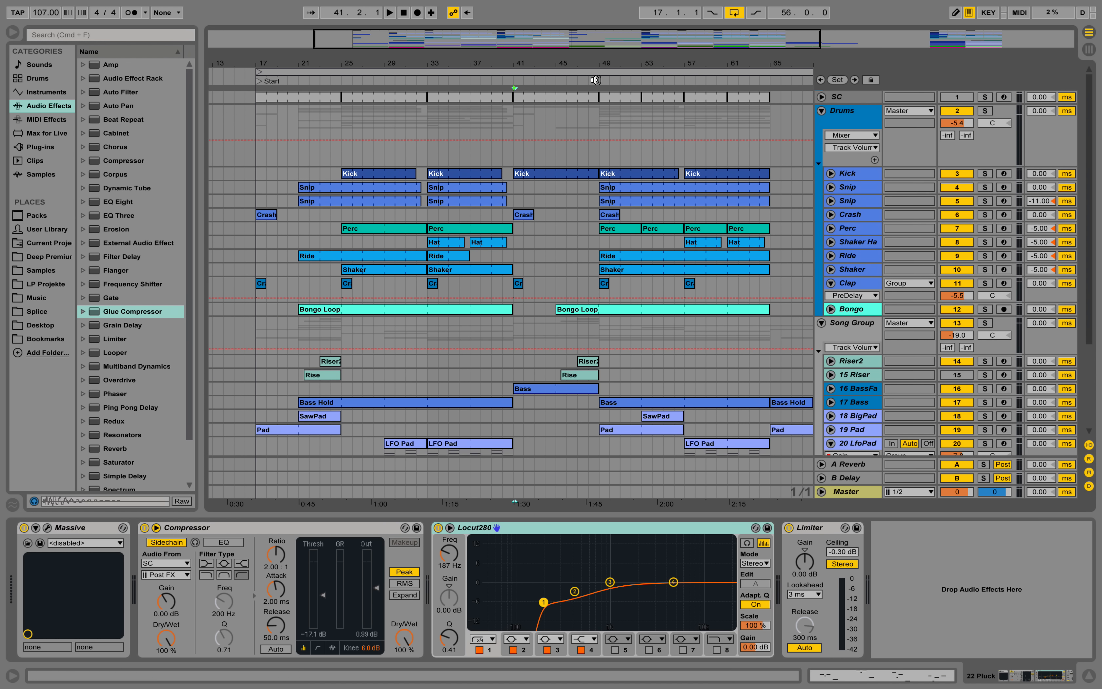
scroll(595, 287, "down", 8)
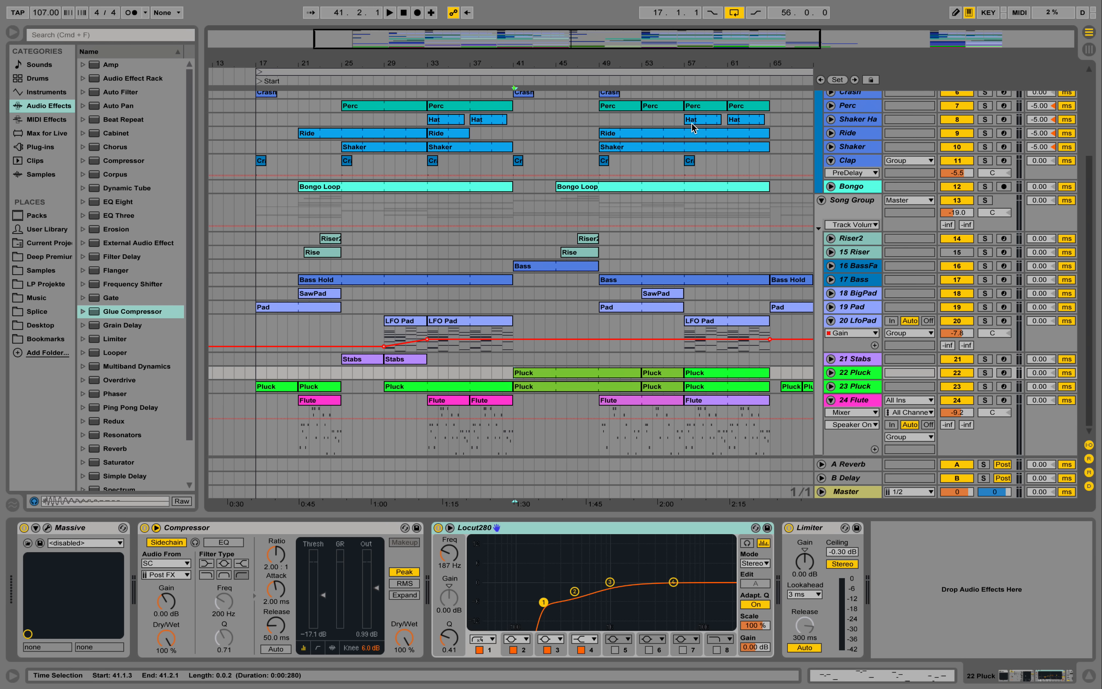
- Play the song from bar 55, fold the 20 LfoPad and 24 Flute tracks, and hide the device view
left_click(663, 81)
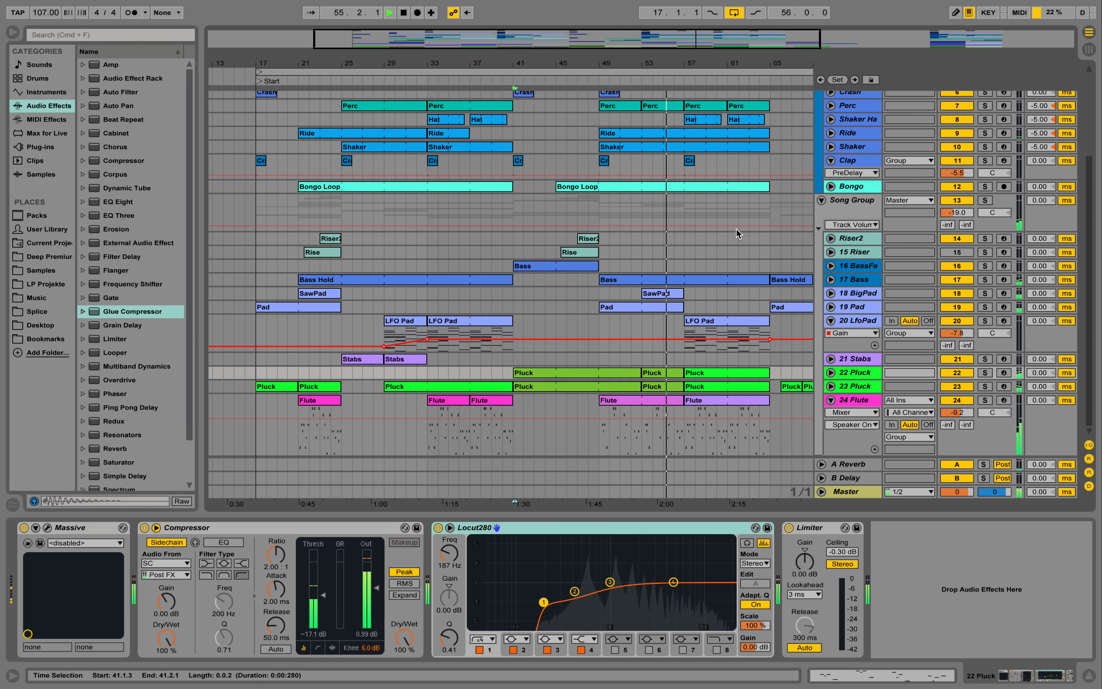
left_click(830, 320)
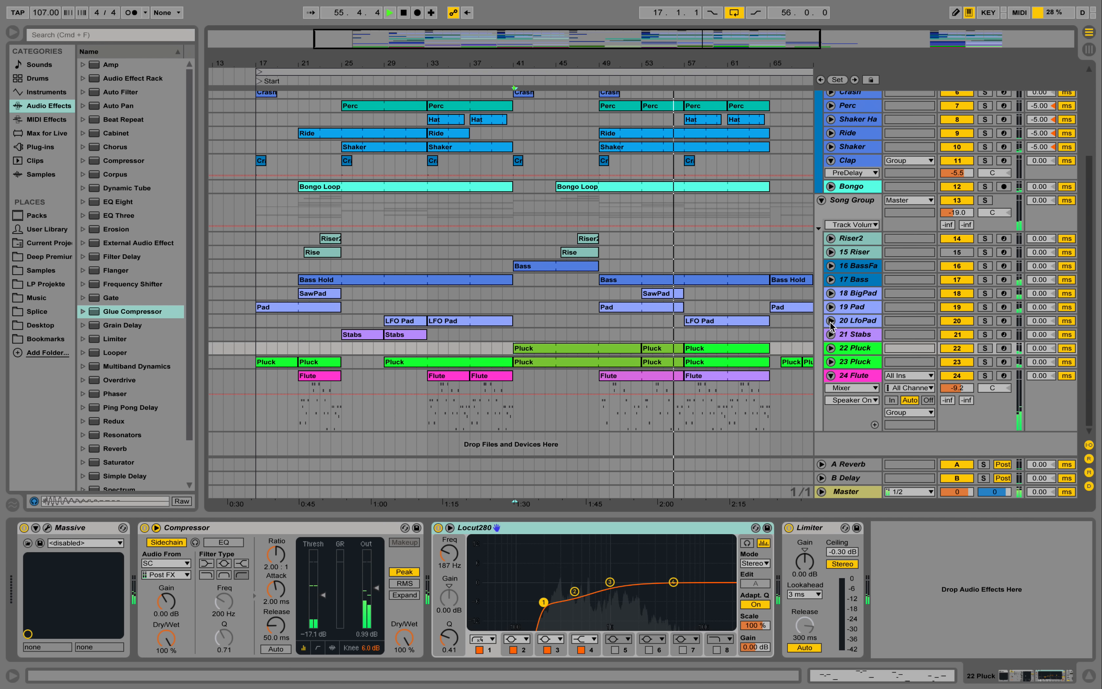
left_click(831, 375)
scroll(776, 272, "up", 5)
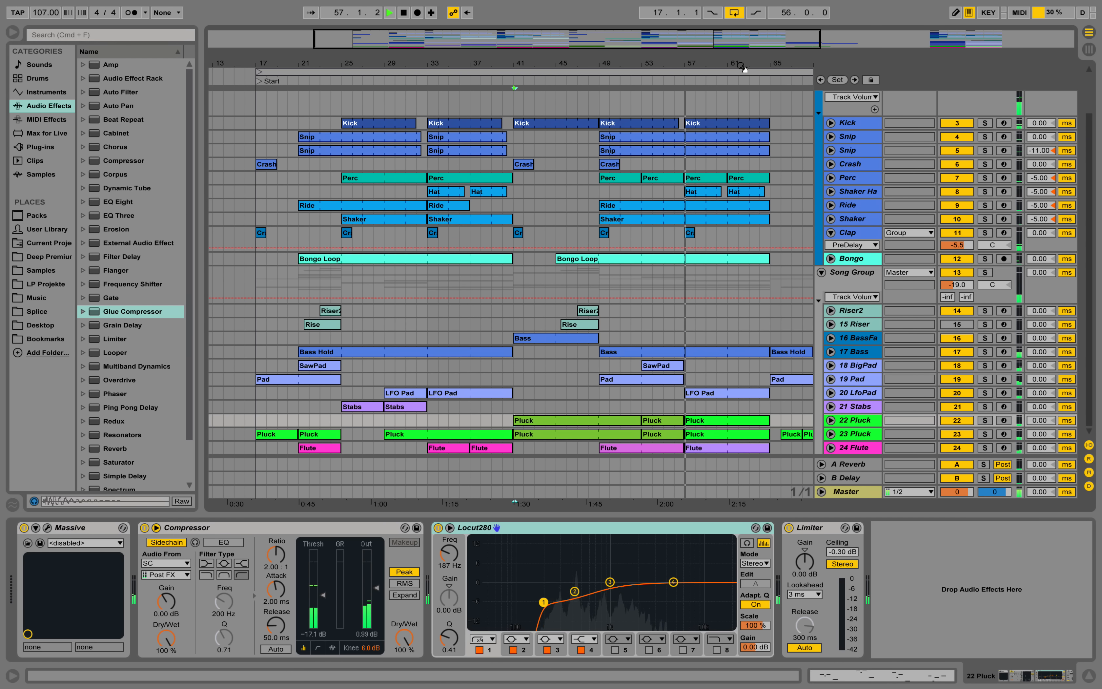
left_click_drag(741, 63, 714, 51)
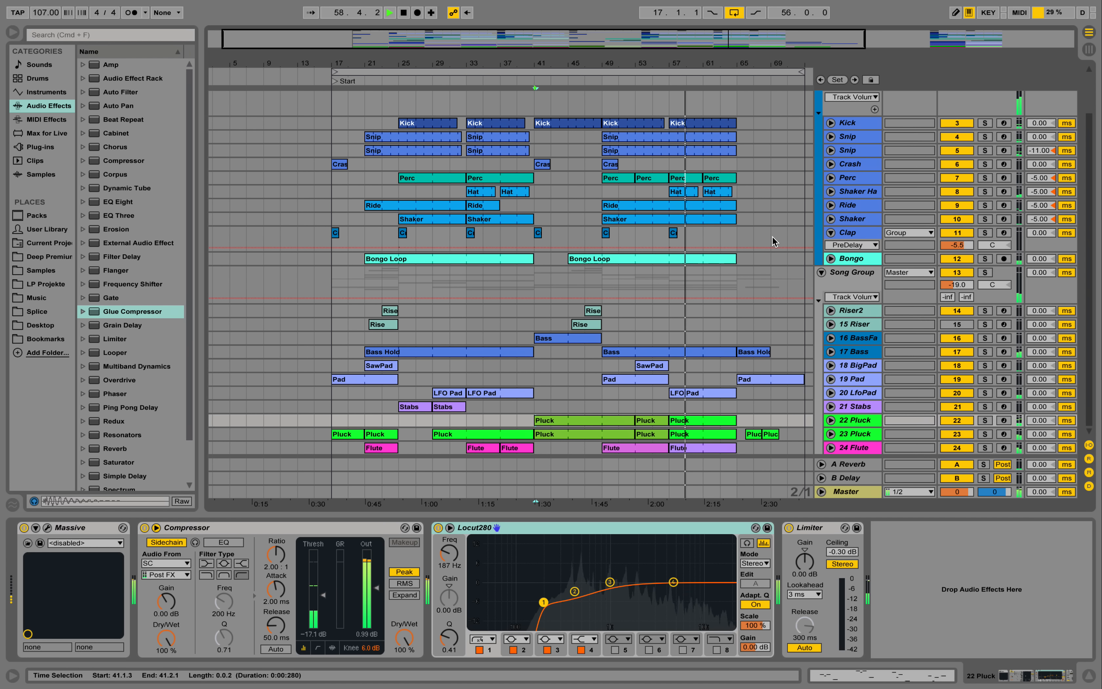
left_click(1090, 675)
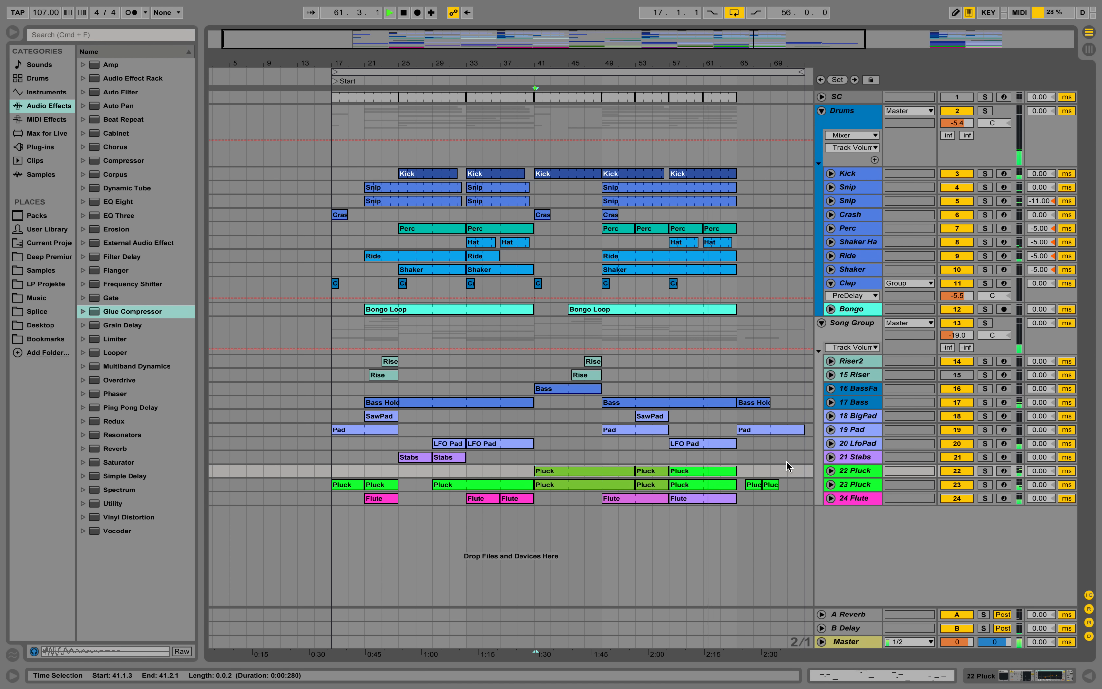
- Unfold and enlarge the 20 LfoPad track, display its Auto Filter Frequency automation, and stop playback
left_click(830, 444)
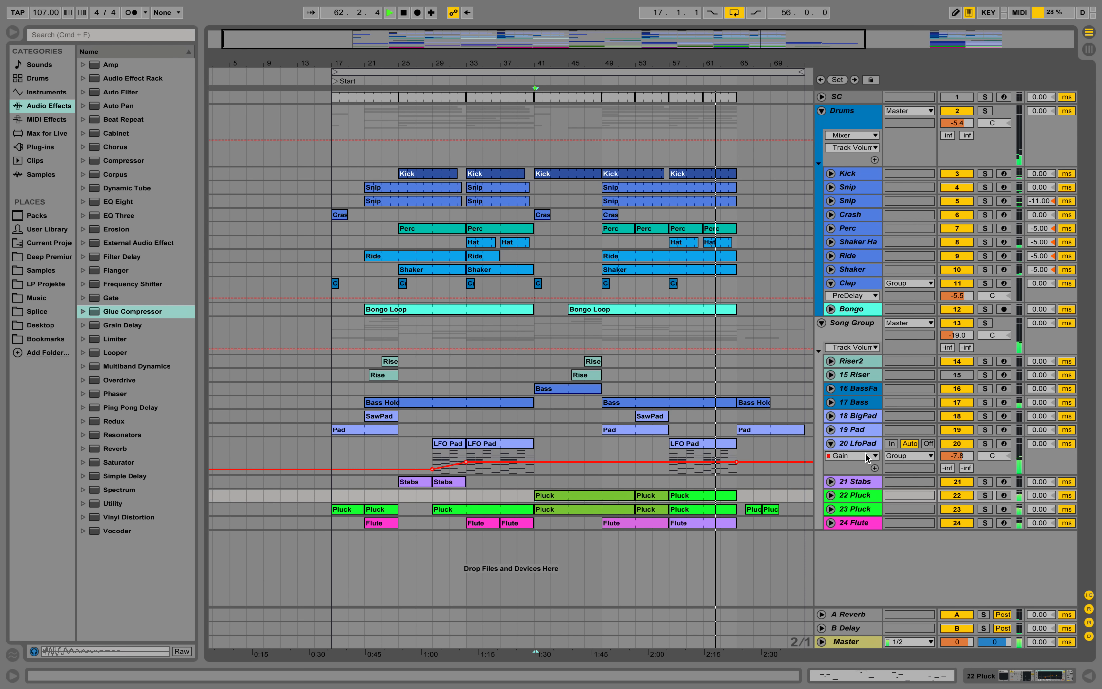
left_click(866, 456)
left_click(864, 478)
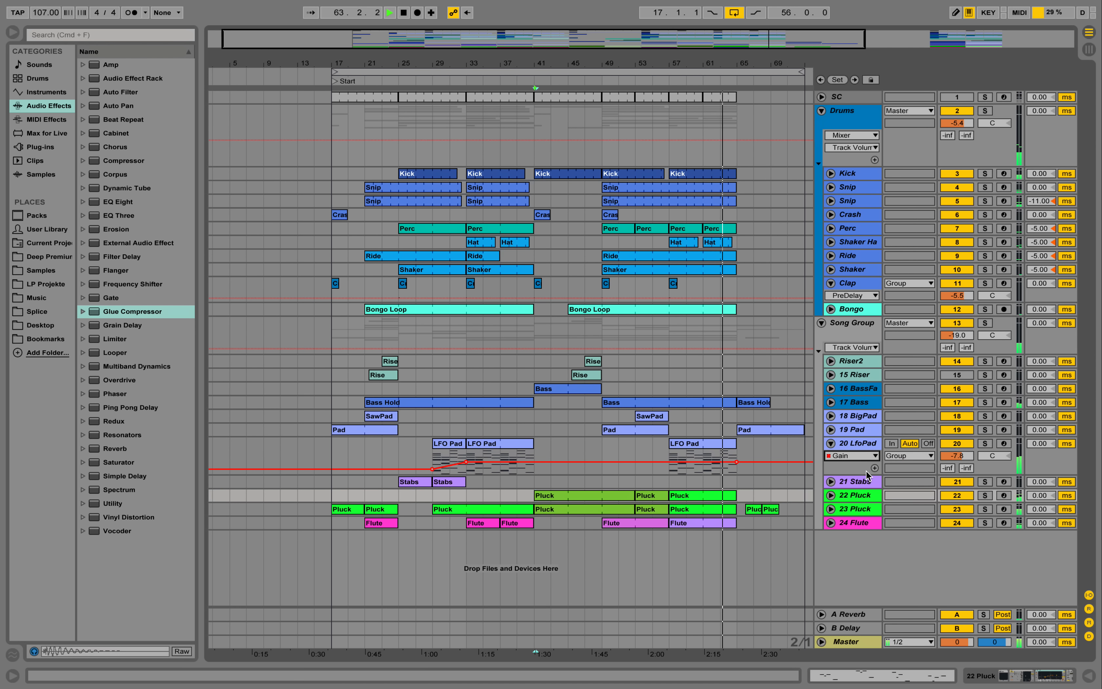
left_click_drag(864, 472, 865, 497)
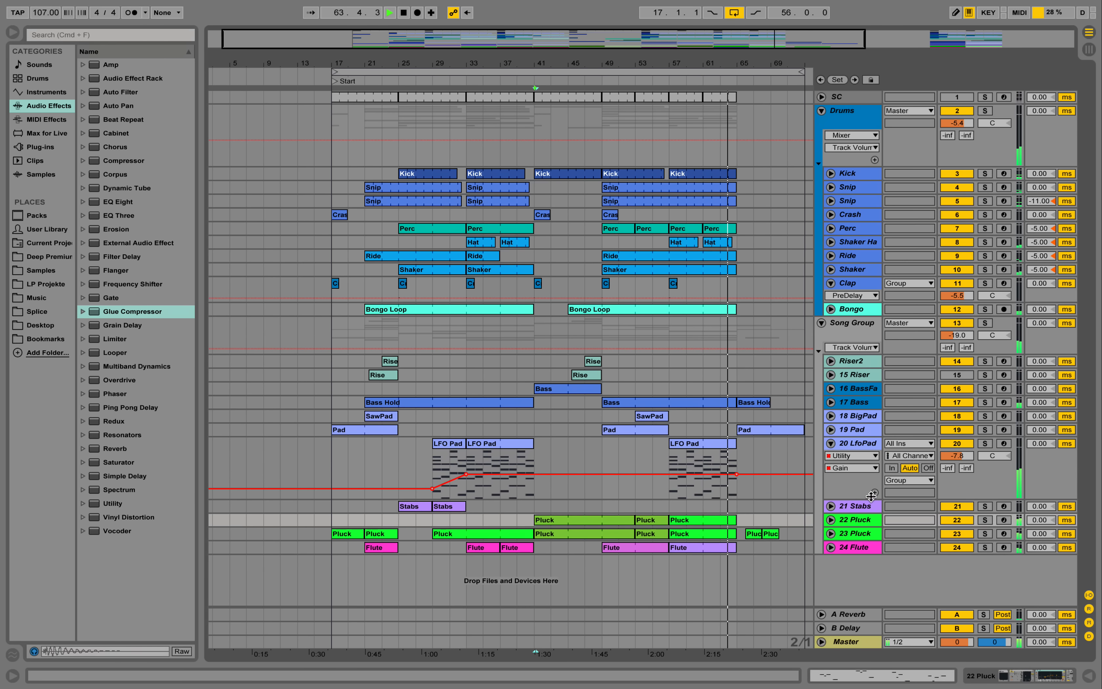
left_click(856, 455)
left_click(849, 521)
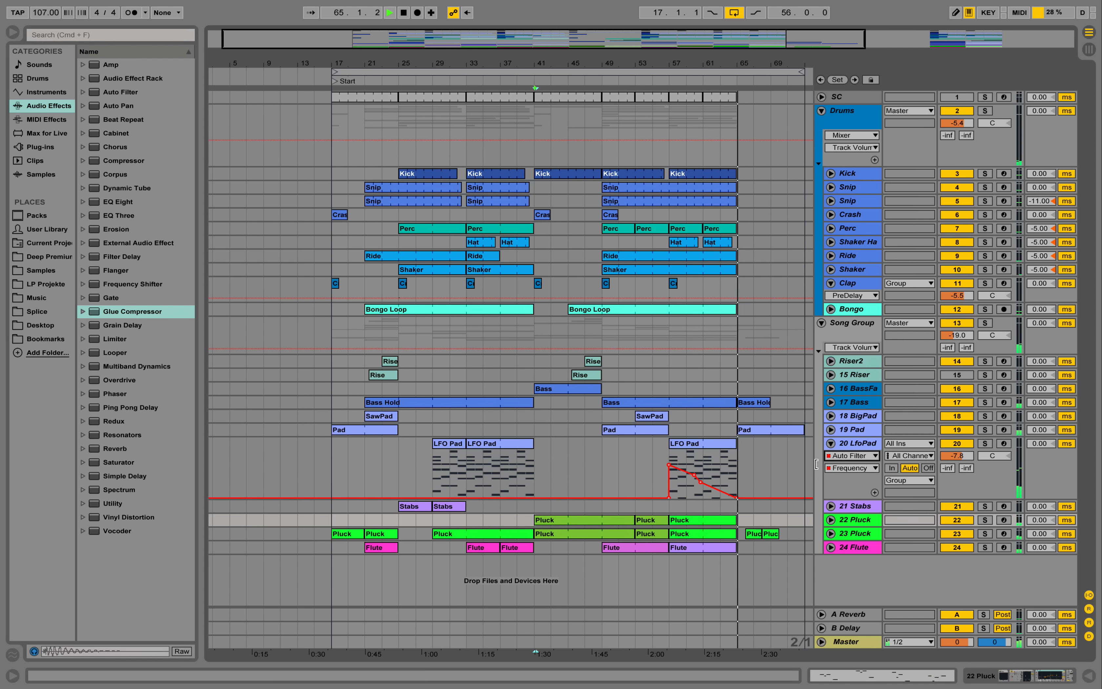
key("space")
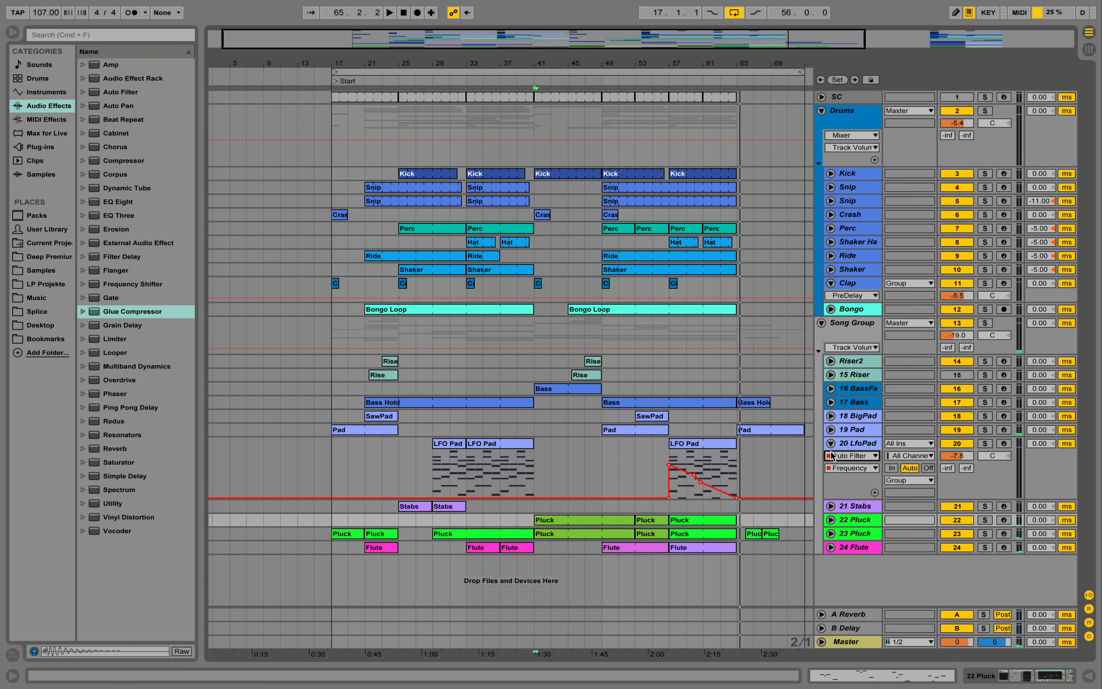
- Show the 20 LfoPad device chain and briefly play the start of its bar 57 clip
double_click(854, 446)
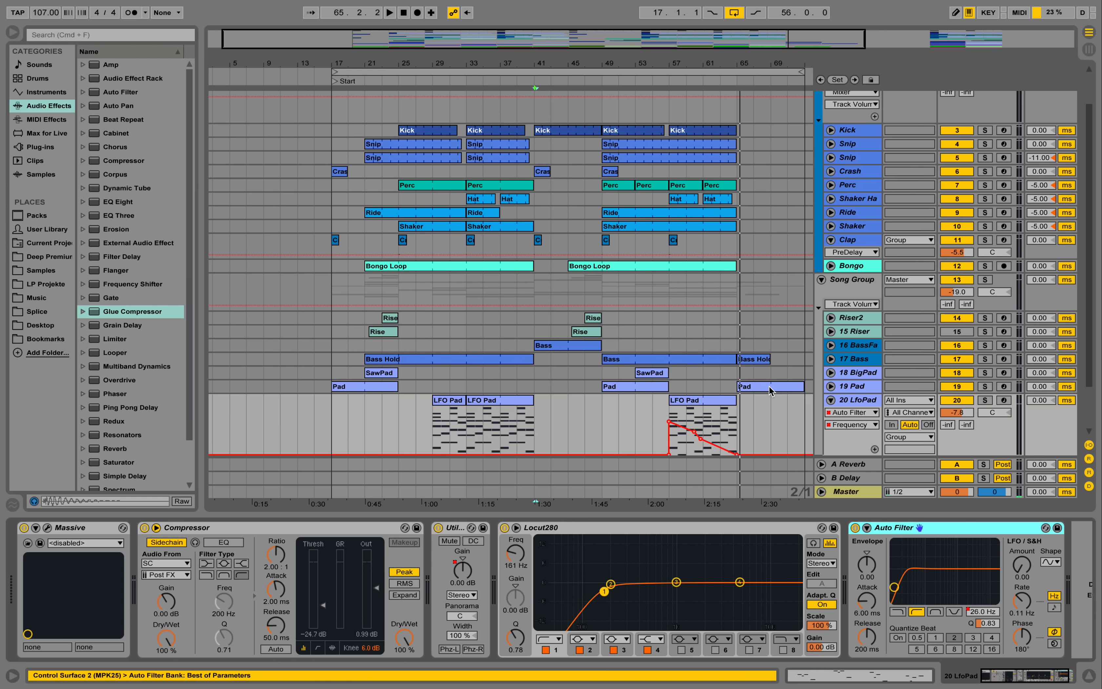
left_click(666, 84)
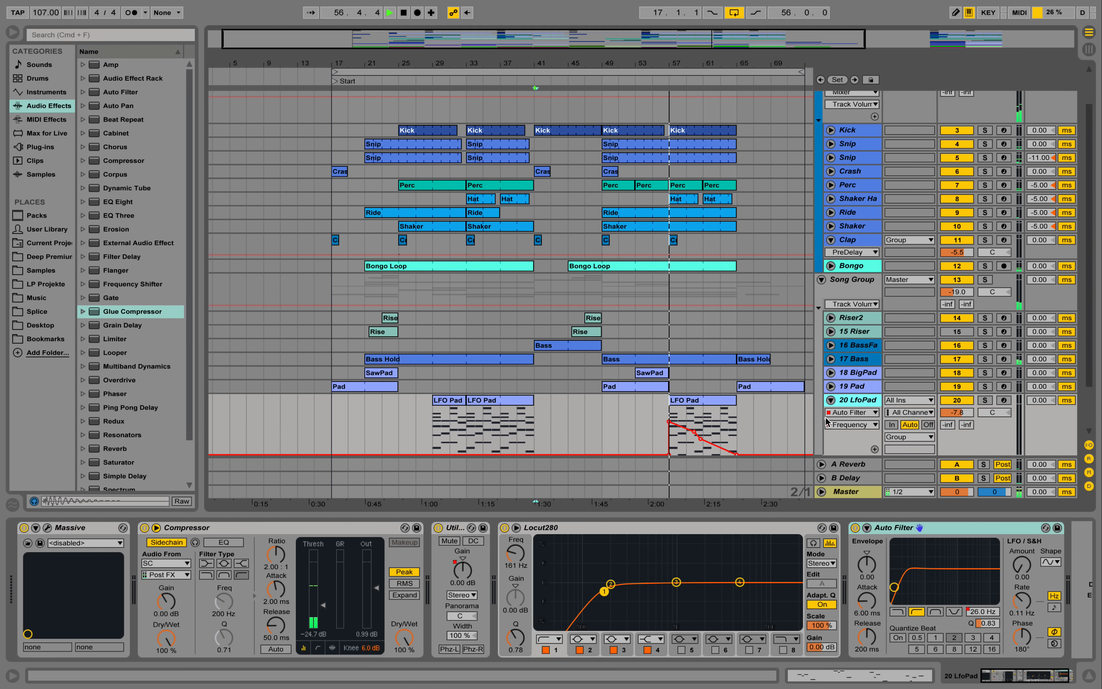
key("space")
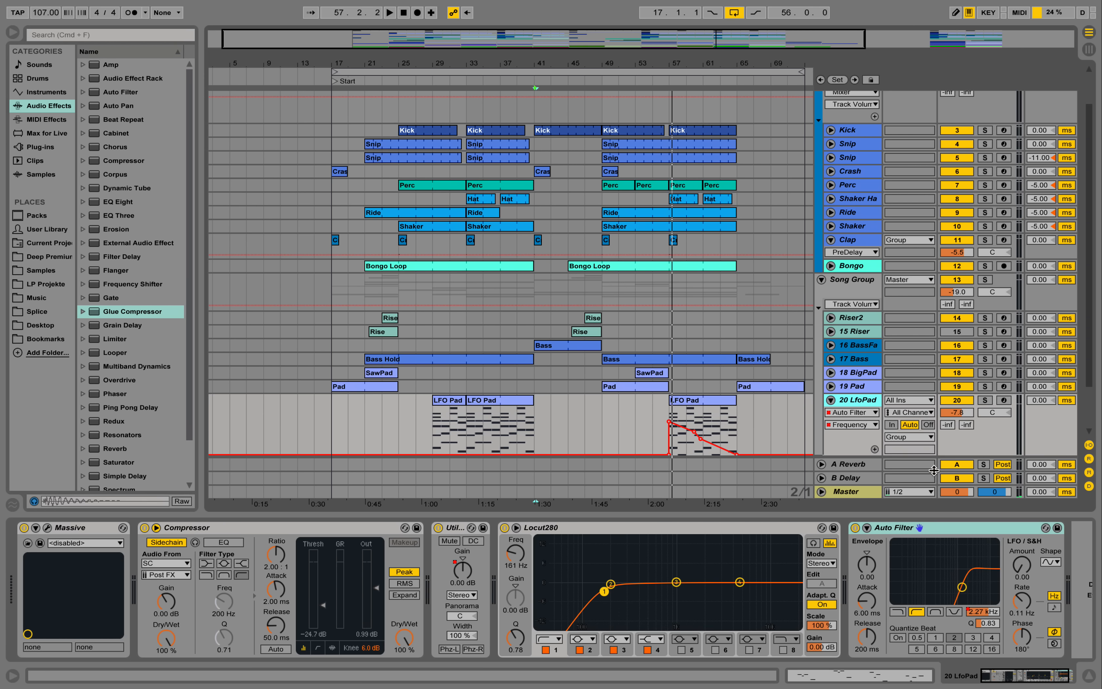
- Solo the 20 LfoPad track, listen to the filter sweep from bar 57, and turn the solo off again
left_click(987, 402)
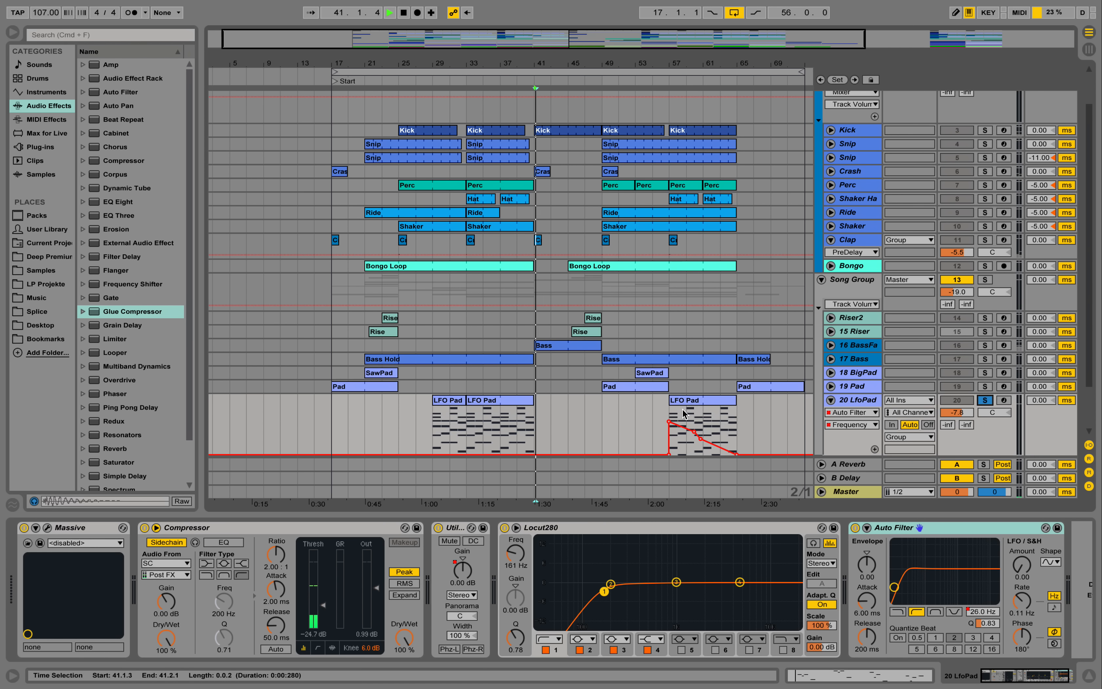
left_click(668, 416)
key("space")
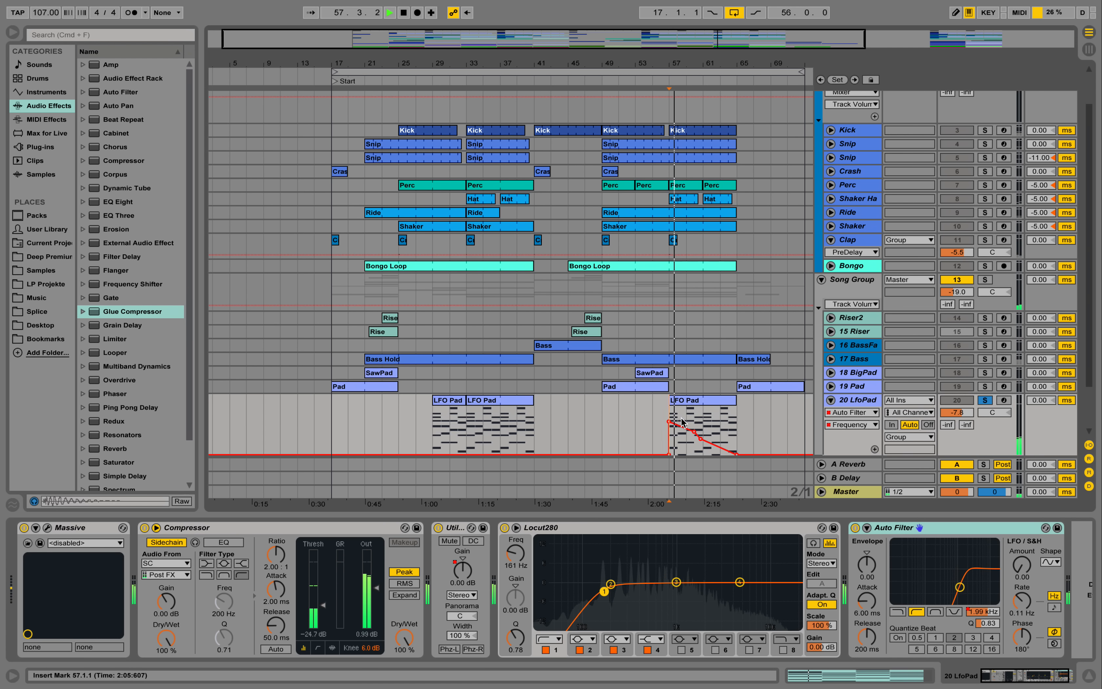
left_click(986, 400)
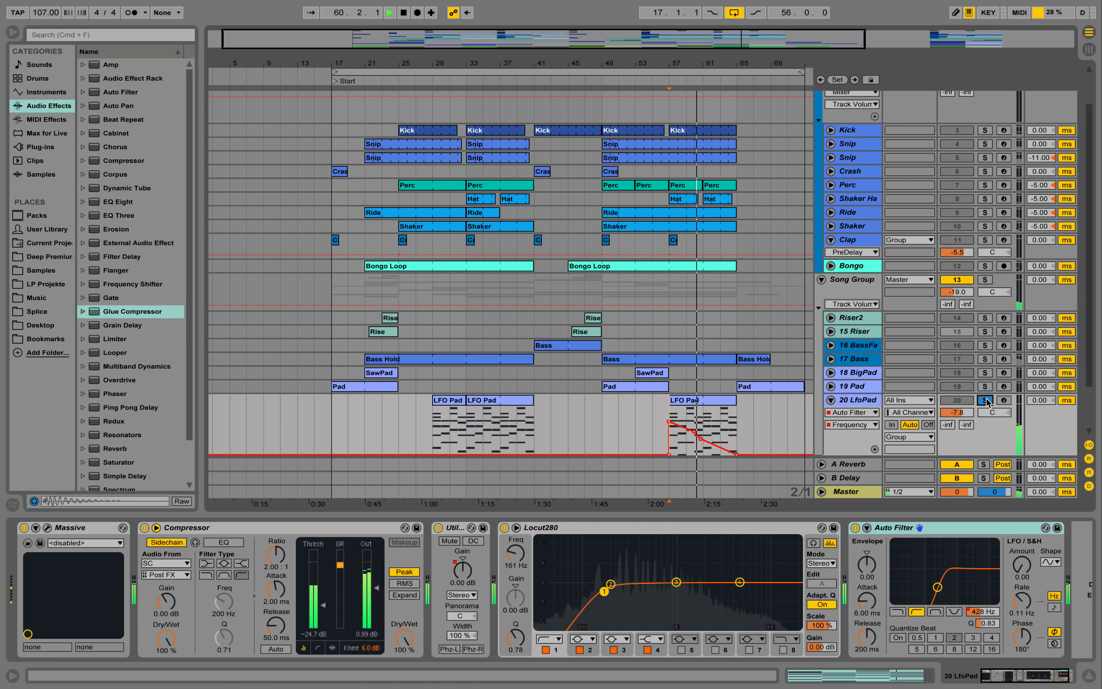
- Fold the 20 LfoPad track, hide the device view, and unfold the 23 Pluck track with the arrangement's ending in view
left_click(830, 400)
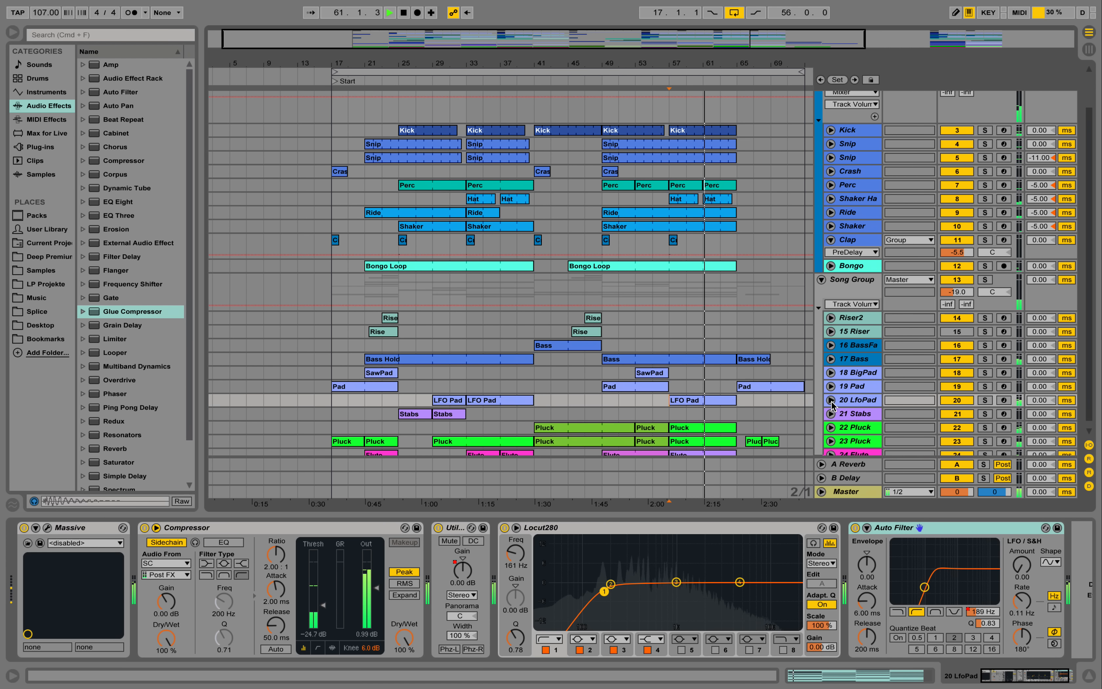
key("super+alt+l")
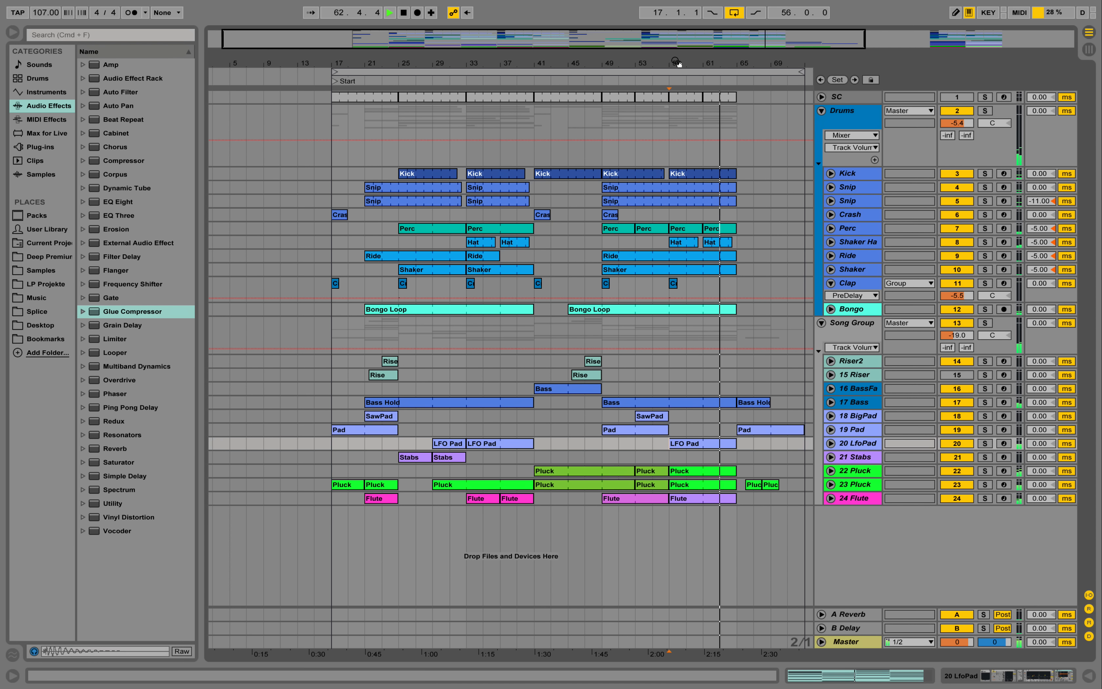
left_click_drag(676, 63, 627, 61)
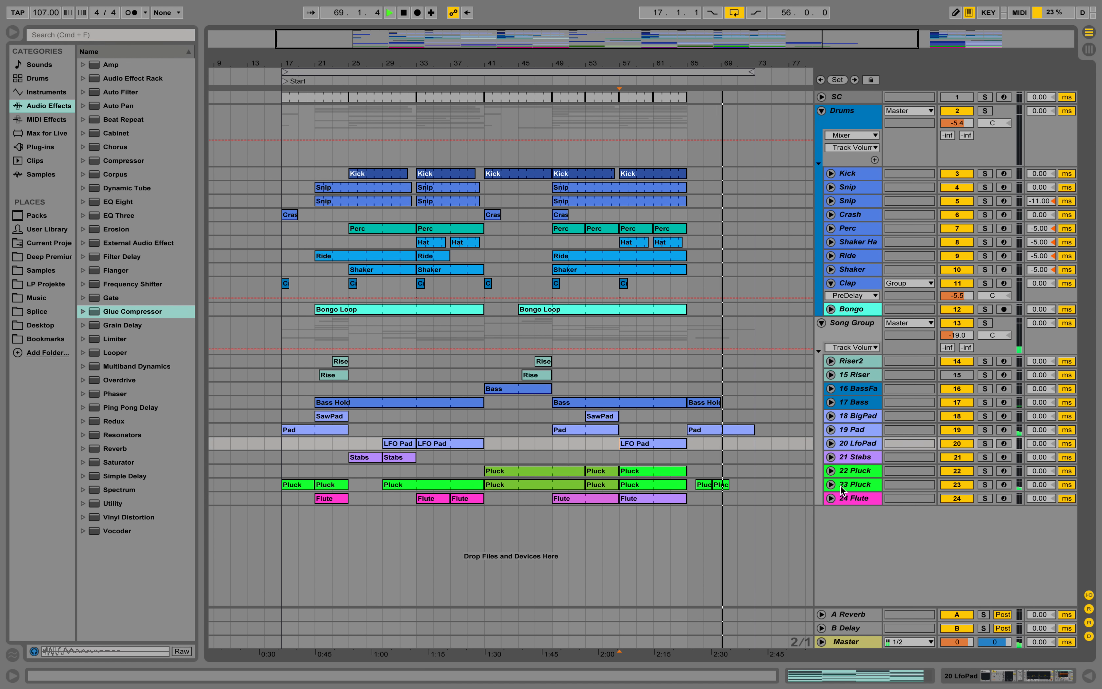
left_click(830, 484)
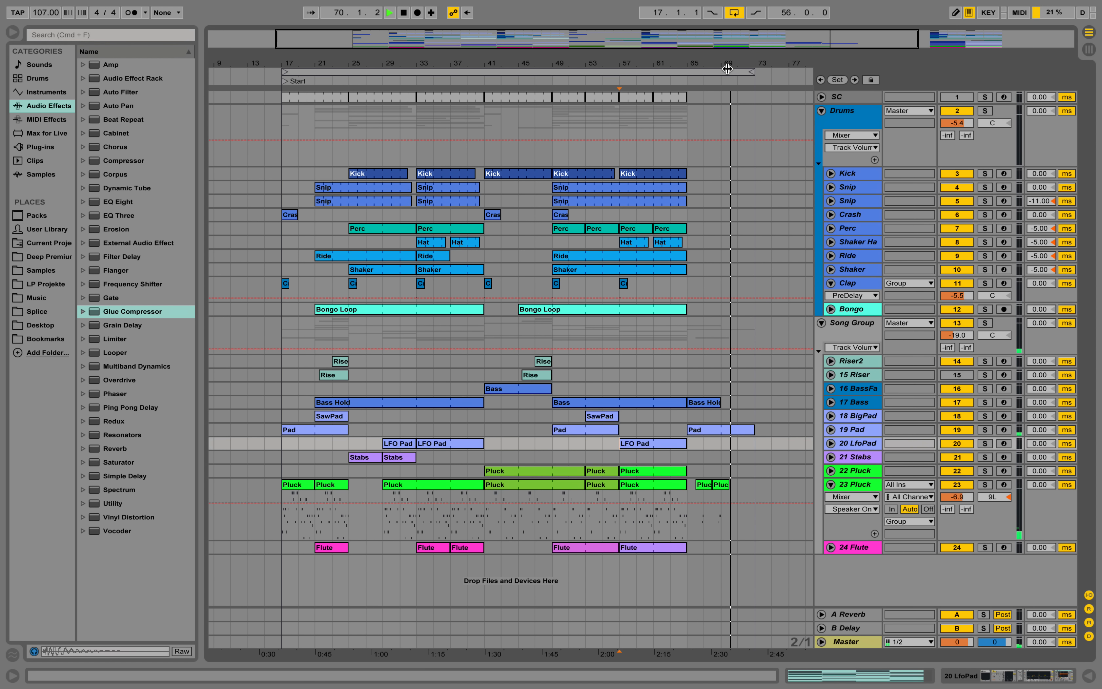
left_click_drag(727, 68, 695, 68)
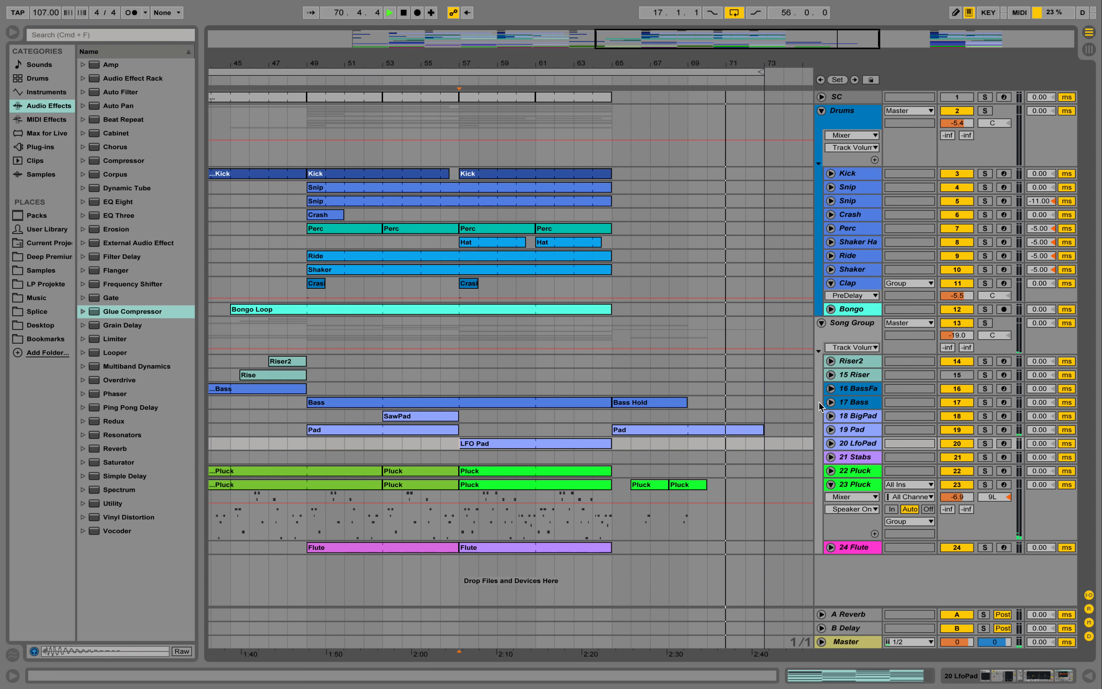
- Unfold the 19 Pad track and display its Massive Filter automation over the ending
left_click(830, 430)
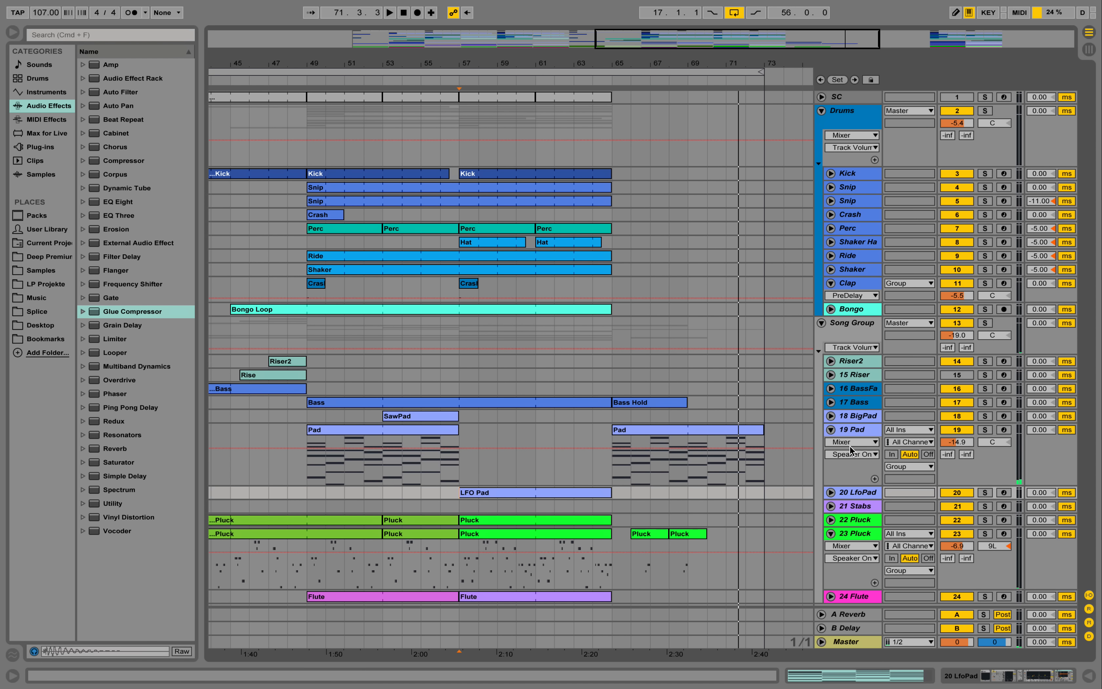
left_click(850, 442)
left_click(850, 461)
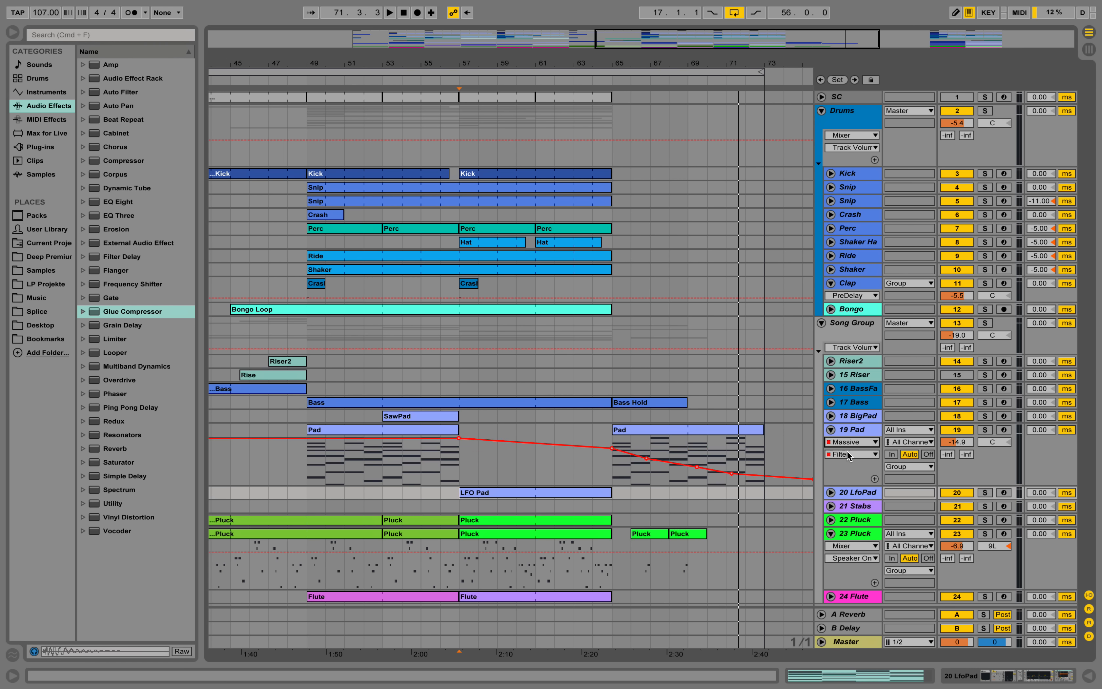
- Inspect the short Pluck clips at the end of 23 Pluck with the track's devices, and unfold the 17 Bass track's Utility Gain automation
double_click(654, 533)
left_click(879, 425)
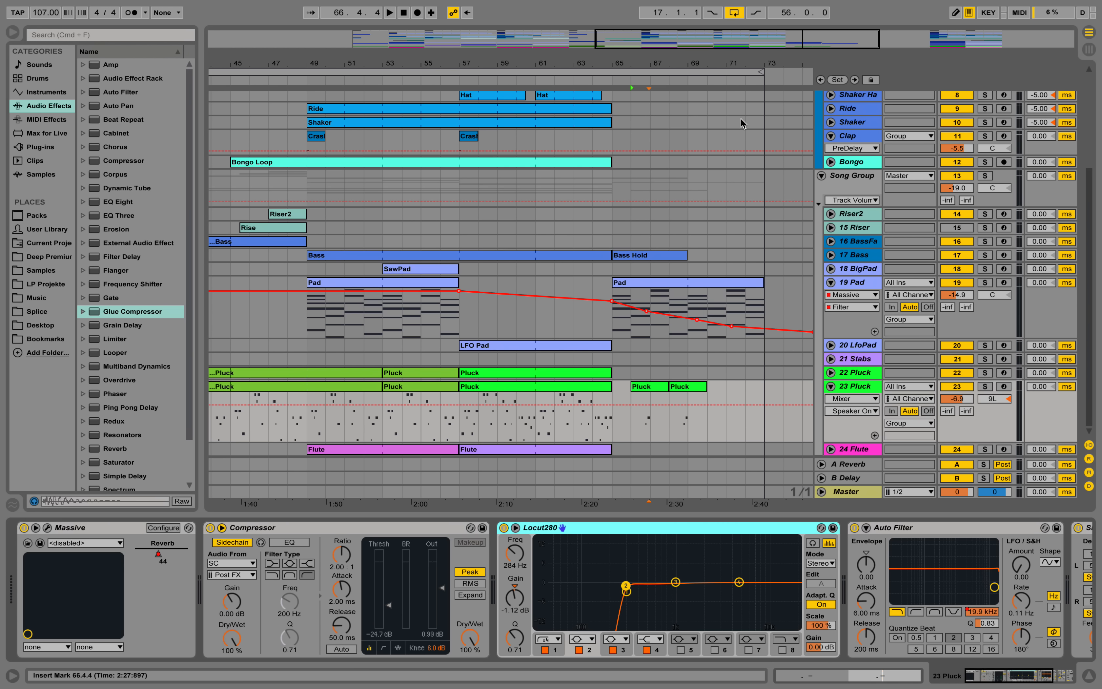
left_click(831, 254)
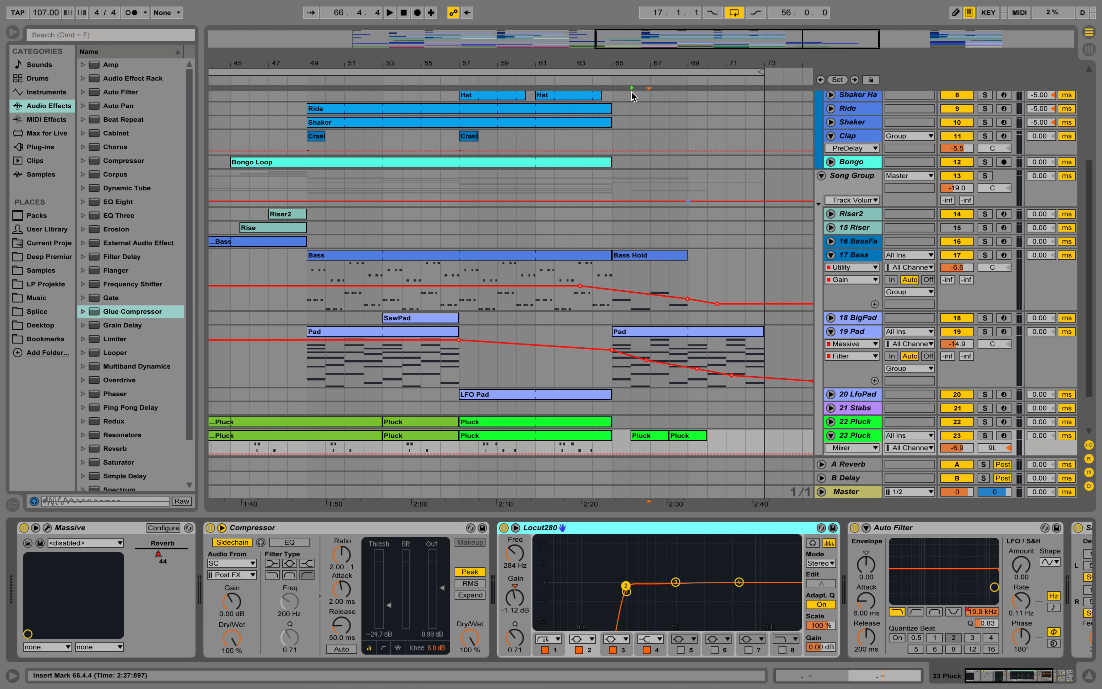
- Fit the whole song in the arrangement and fold the 17 Bass and 19 Pad tracks
left_click_drag(618, 63, 617, 66)
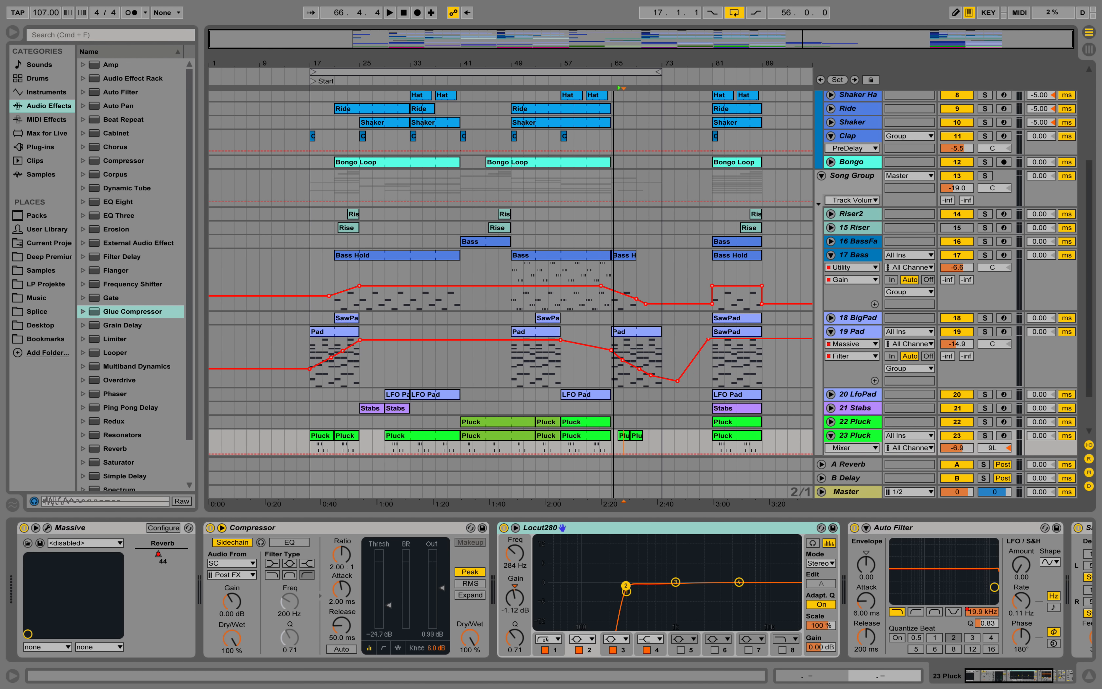
left_click(831, 255)
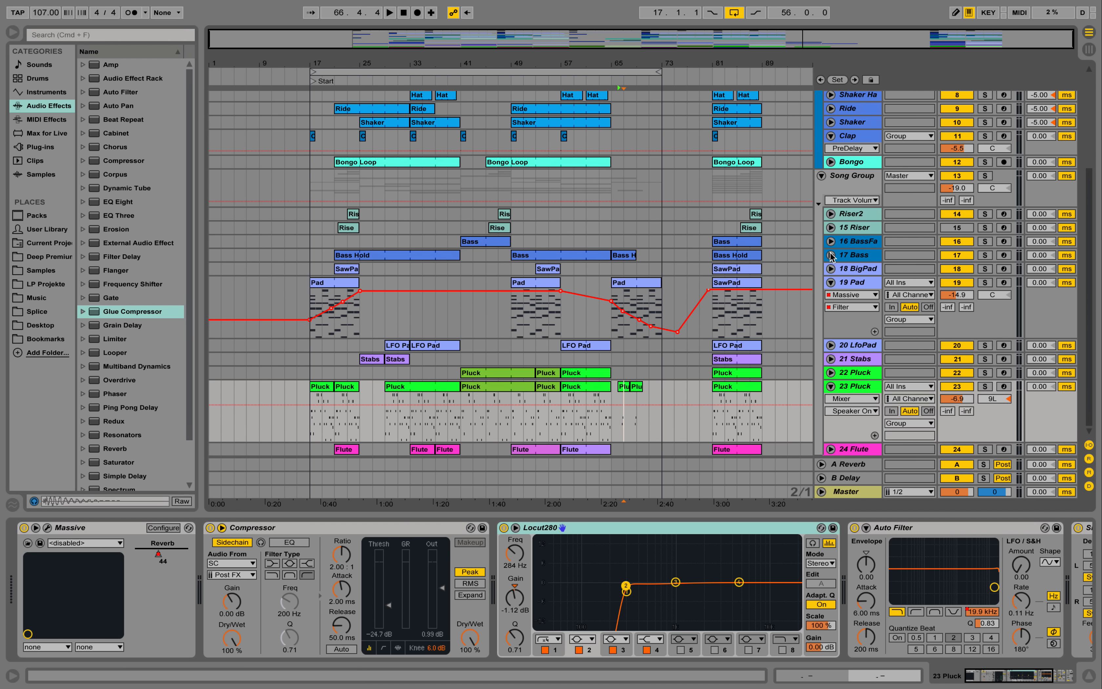
left_click(830, 283)
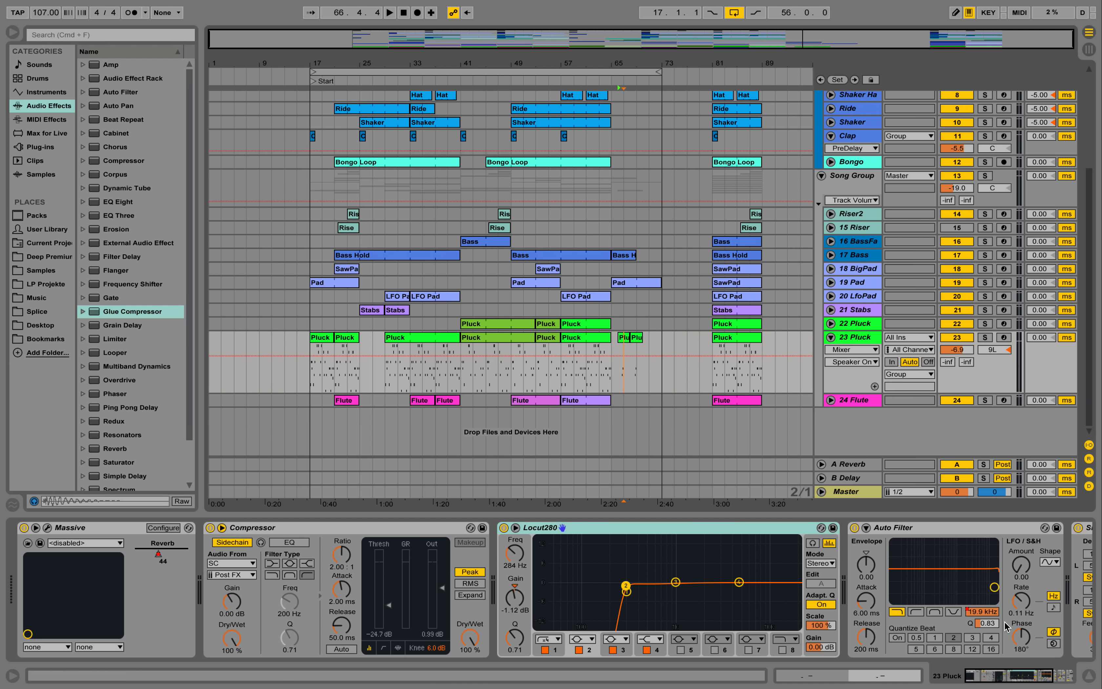
- Examine the Master track's mastering chain, expand its EQ Eight to the M curve of the M/S mode, and hide the device view
left_click(848, 493)
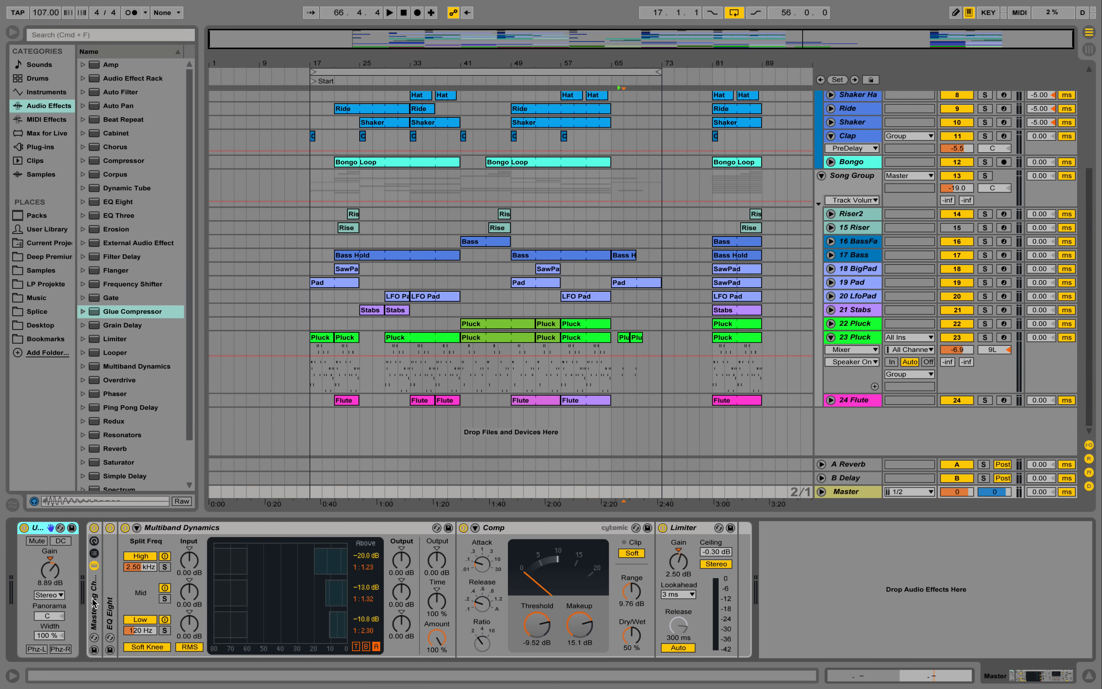
left_click(109, 594)
double_click(109, 593)
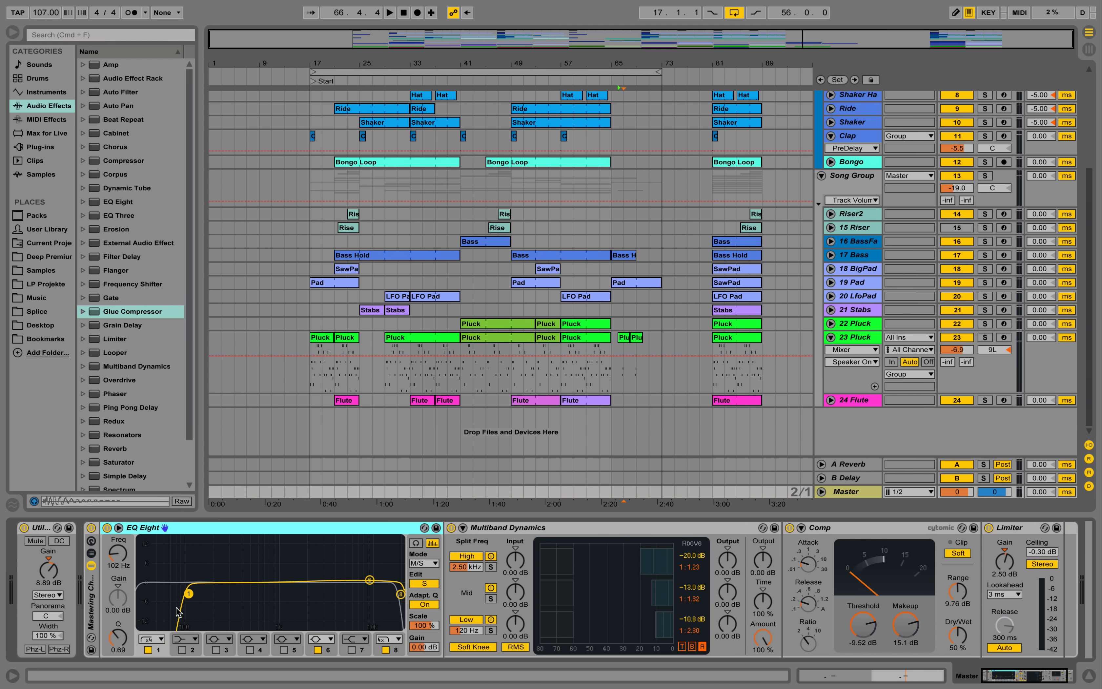
left_click(433, 586)
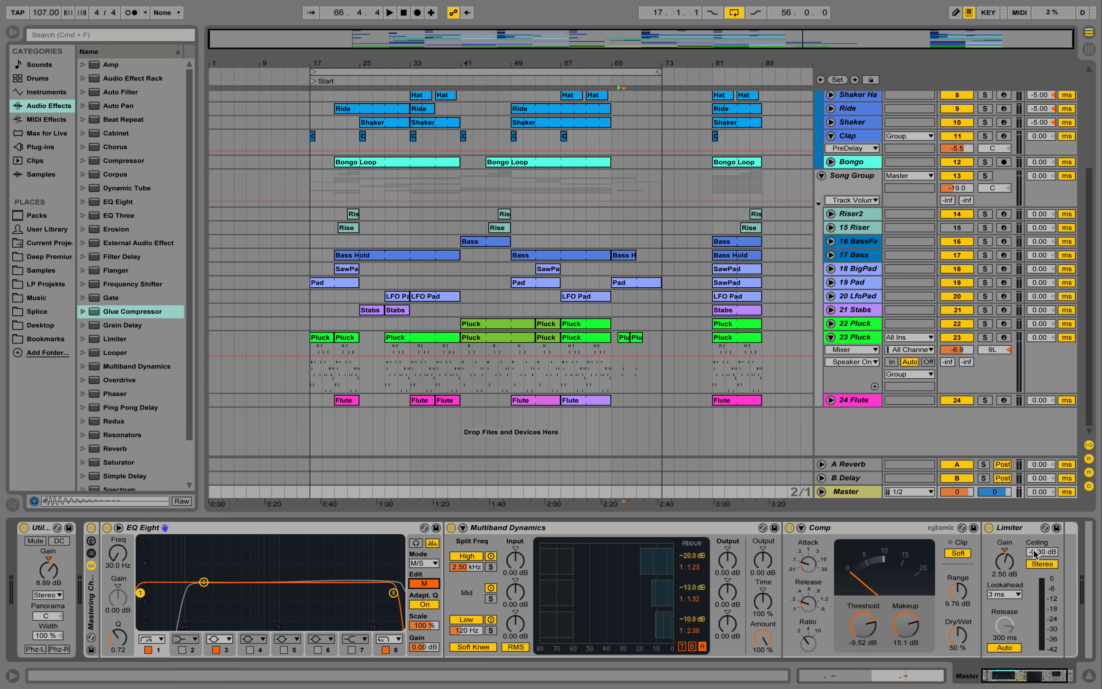
left_click(1089, 676)
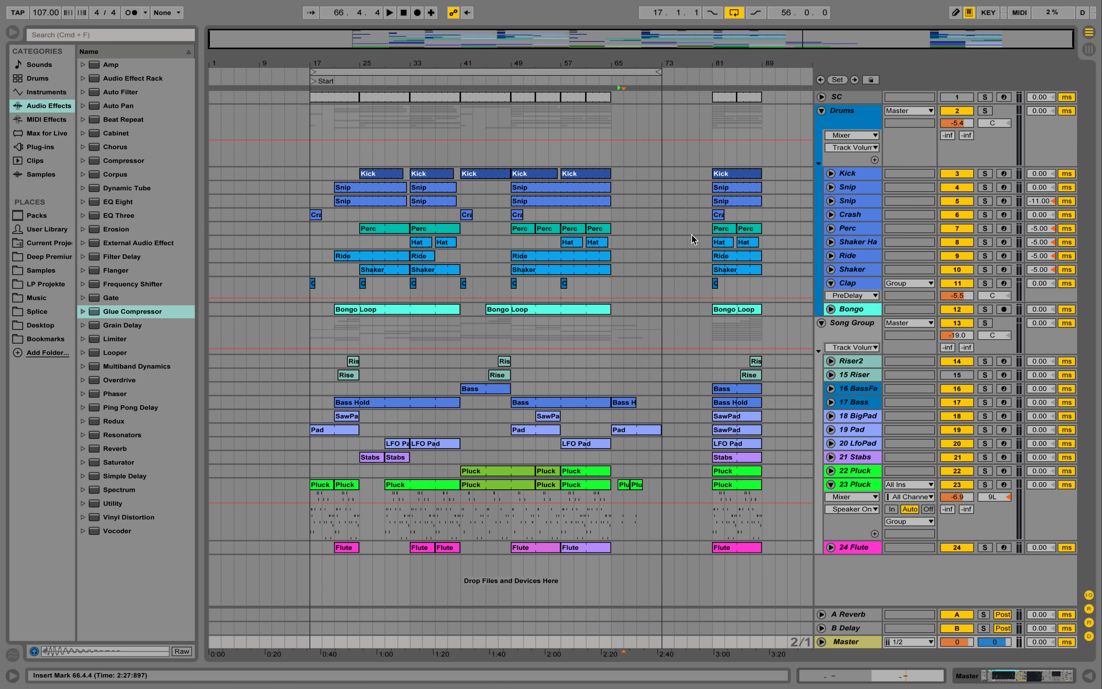